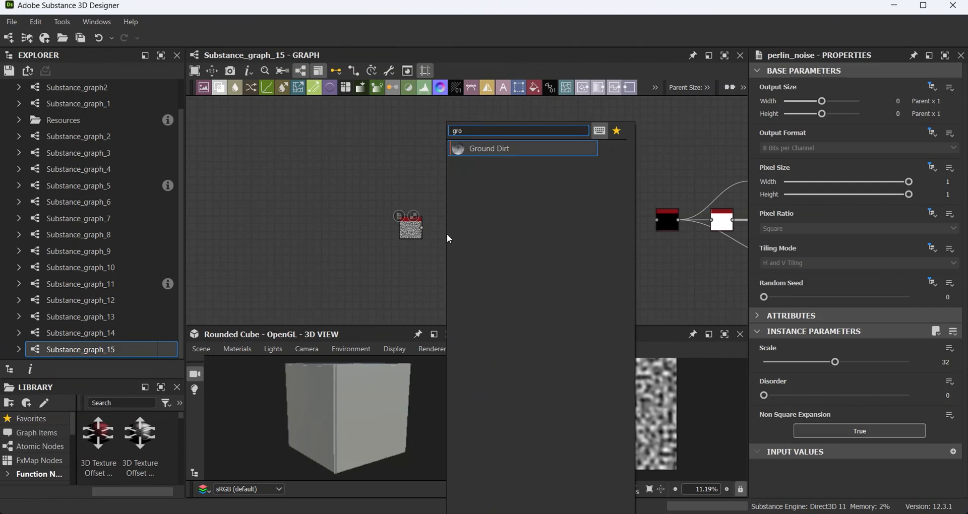
- Add a Cross Section node fed by the Perlin Noise node
{"action": "key", "text": "BackSpace"}
{"action": "key", "text": "BackSpace"}
{"action": "key", "text": "BackSpace"}
{"action": "type", "text": "cro"}
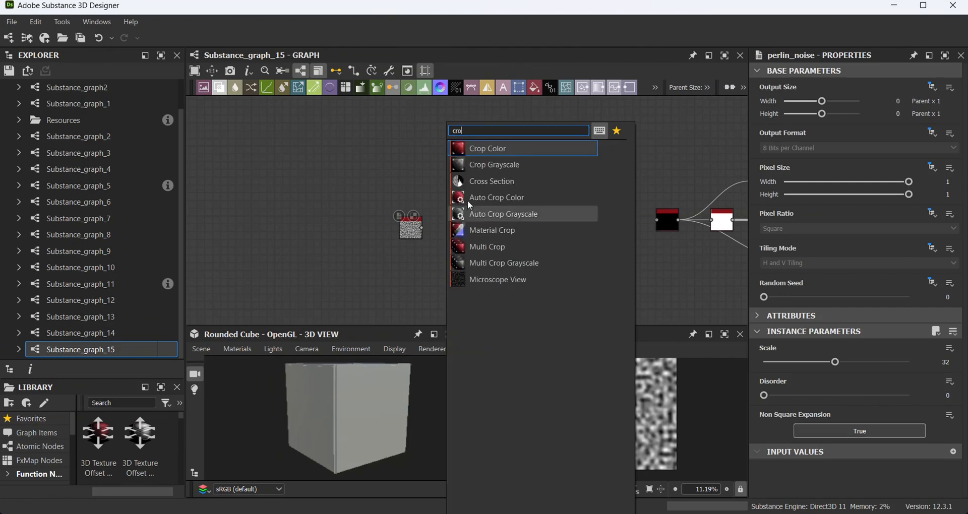
{"action": "left_click", "coordinate": [477, 182]}
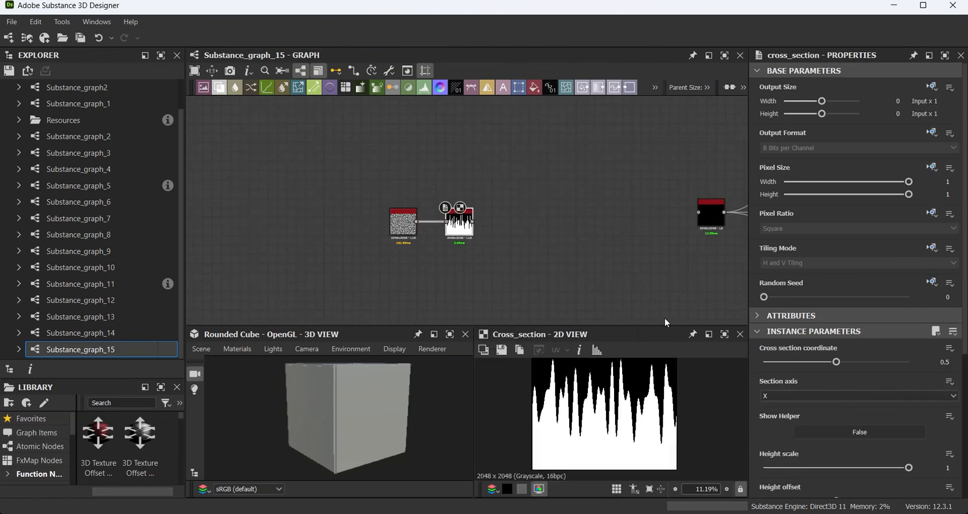
- Set the Cross Section's drawing style to Gradient after trying Gradient mirrored
{"action": "scroll", "coordinate": [867, 444], "scroll_direction": "down", "scroll_amount": 3}
{"action": "left_click", "coordinate": [832, 395]}
{"action": "left_click", "coordinate": [823, 410]}
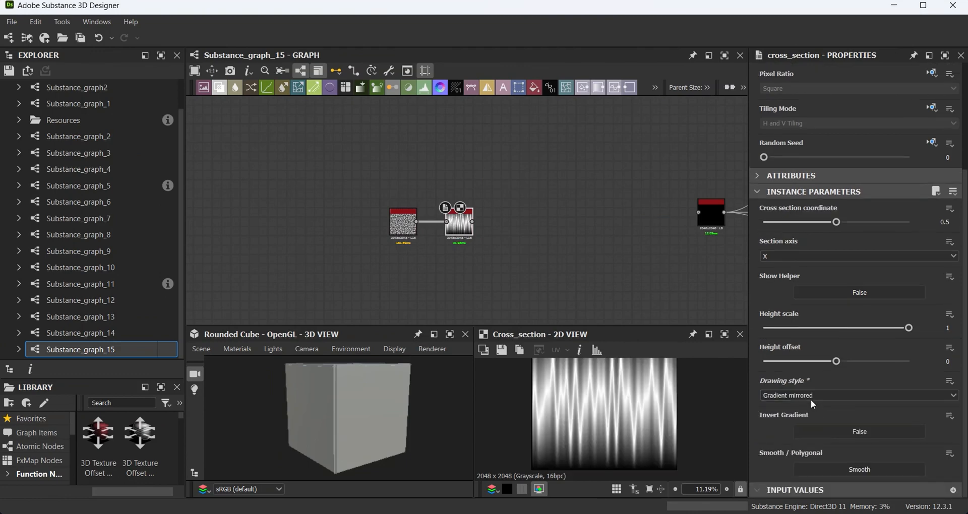
{"action": "left_click", "coordinate": [811, 396]}
{"action": "left_click", "coordinate": [806, 413]}
{"action": "scroll", "coordinate": [833, 424], "scroll_direction": "down", "scroll_amount": 1}
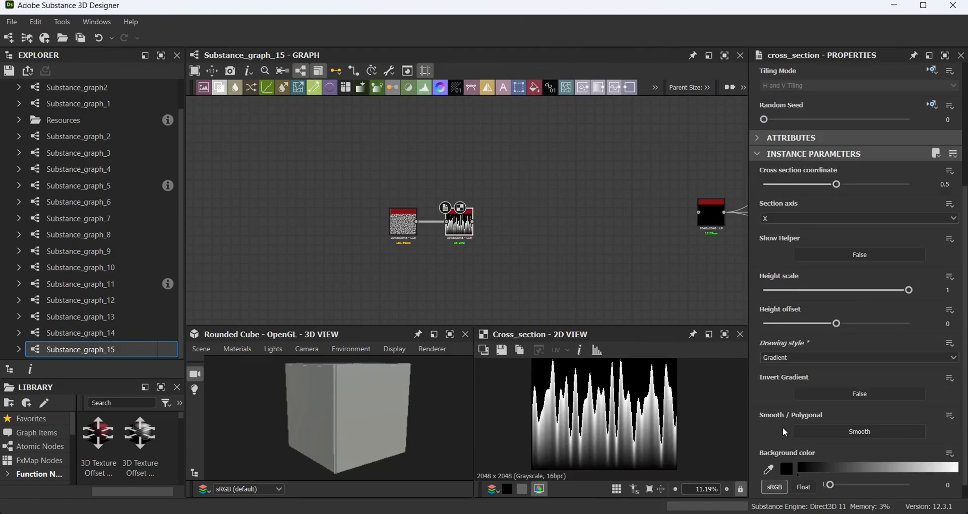
- Enable Invert Gradient on the Cross Section and switch its profile from Smooth to Polygonal
{"action": "scroll", "coordinate": [782, 427], "scroll_direction": "down", "scroll_amount": 1}
{"action": "left_click_drag", "start_coordinate": [908, 272], "coordinate": [925, 297]}
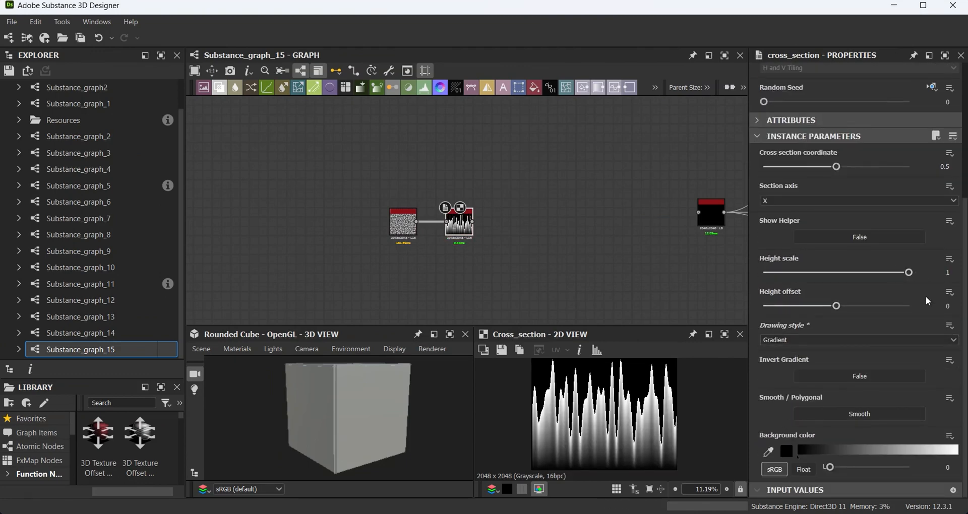
{"action": "left_click", "coordinate": [888, 377]}
{"action": "left_click", "coordinate": [852, 414]}
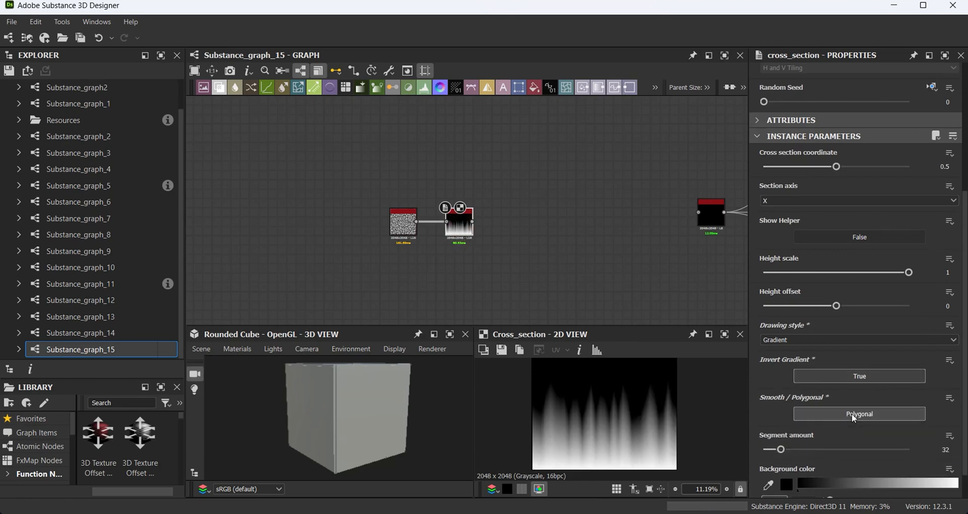
- Lower the Perlin Noise scale, and set the Cross Section's coordinate to 0.38 and height scale to about 0.67
{"action": "left_click", "coordinate": [408, 227]}
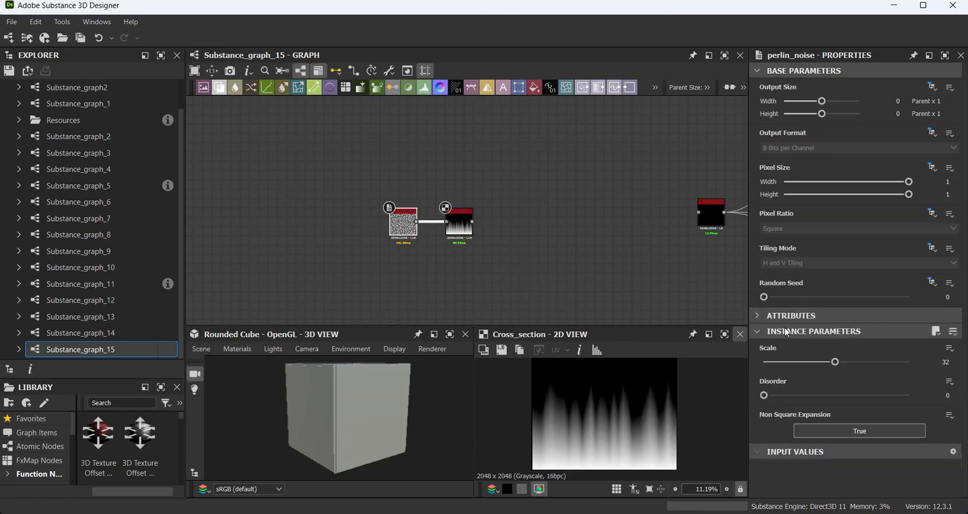
{"action": "mouse_move", "coordinate": [831, 365]}
{"action": "left_mouse_down"}
{"action": "mouse_move", "coordinate": [768, 367]}
{"action": "mouse_move", "coordinate": [820, 367]}
{"action": "left_mouse_up"}
{"action": "left_click", "coordinate": [459, 221]}
{"action": "left_click_drag", "start_coordinate": [910, 468], "coordinate": [864, 468]}
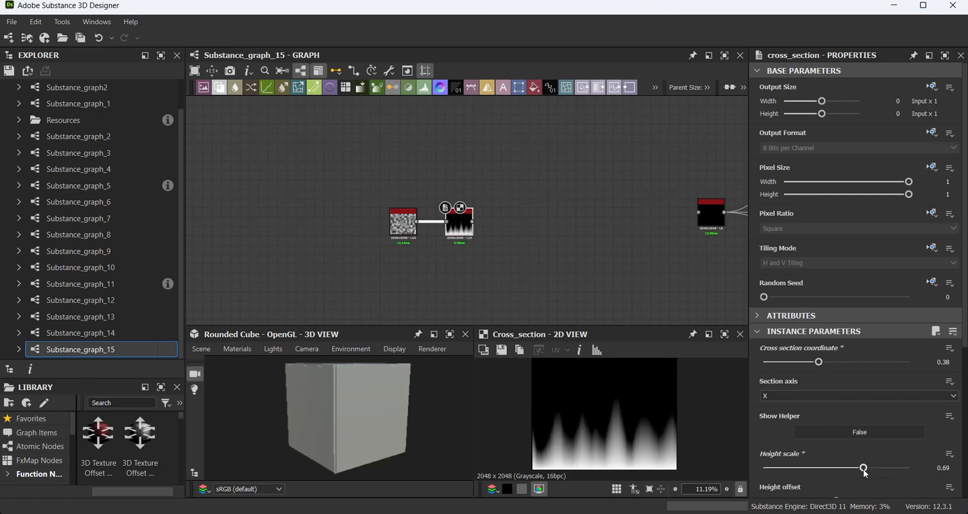
- Add a Transformation 2D node after the Cross Section and flip it vertically with a height stretch of -100%
{"action": "left_click_drag", "start_coordinate": [472, 222], "coordinate": [488, 222]}
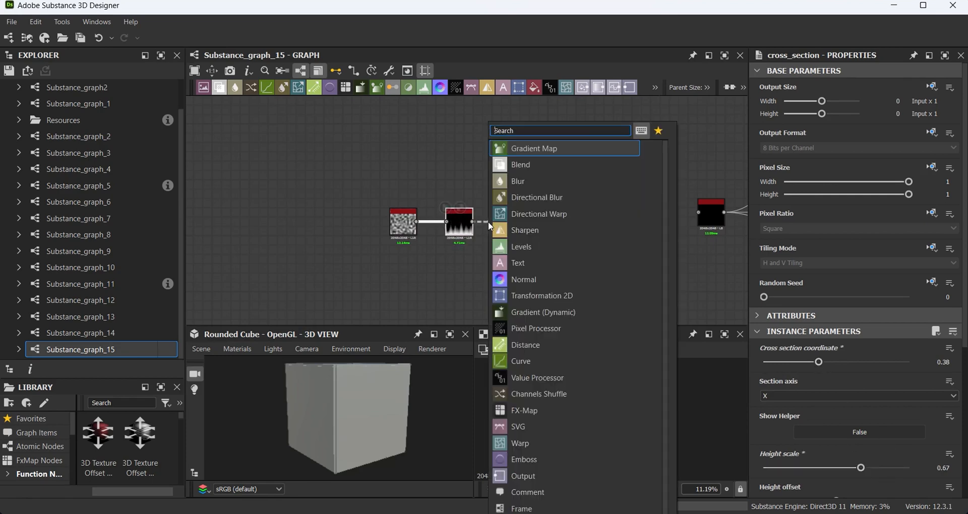
{"action": "type", "text": "t"}
{"action": "left_click", "coordinate": [516, 164]}
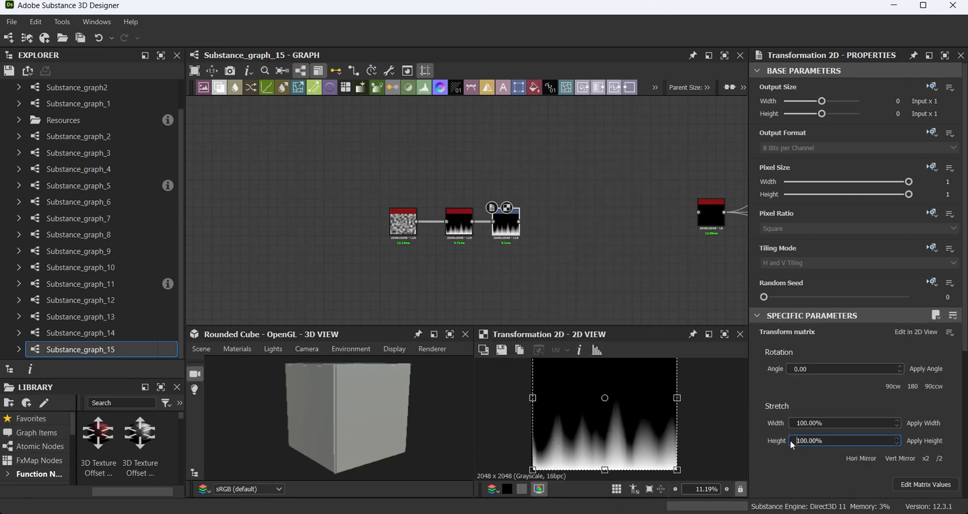
{"action": "type", "text": "-"}
{"action": "key", "text": "Return"}
{"action": "left_click", "coordinate": [649, 489]}
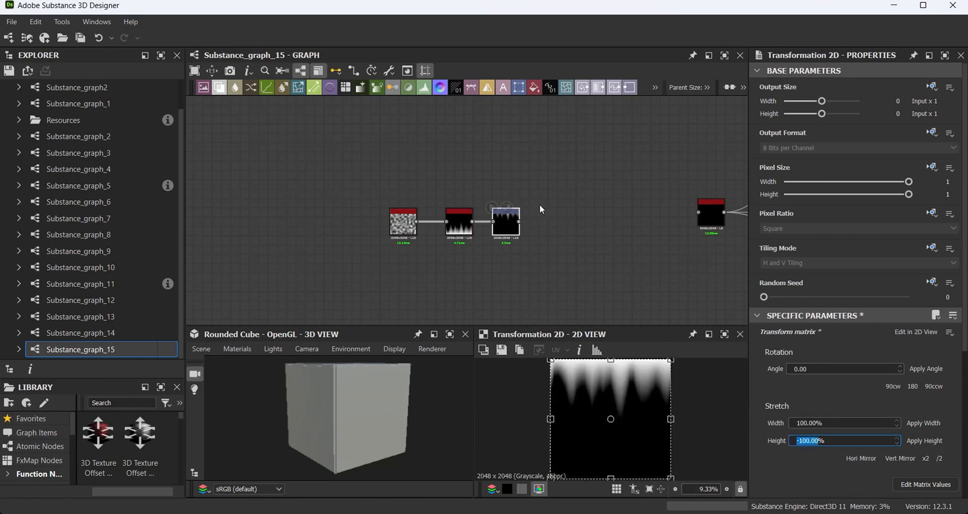
- Shift the three-node chain aside and add a Tile Generator fed by the Transformation 2D output
{"action": "middle_click_drag", "start_coordinate": [539, 204], "coordinate": [552, 220]}
{"action": "left_click_drag", "start_coordinate": [545, 274], "coordinate": [353, 222]}
{"action": "left_click_drag", "start_coordinate": [509, 246], "coordinate": [414, 241]}
{"action": "left_click", "coordinate": [468, 211]}
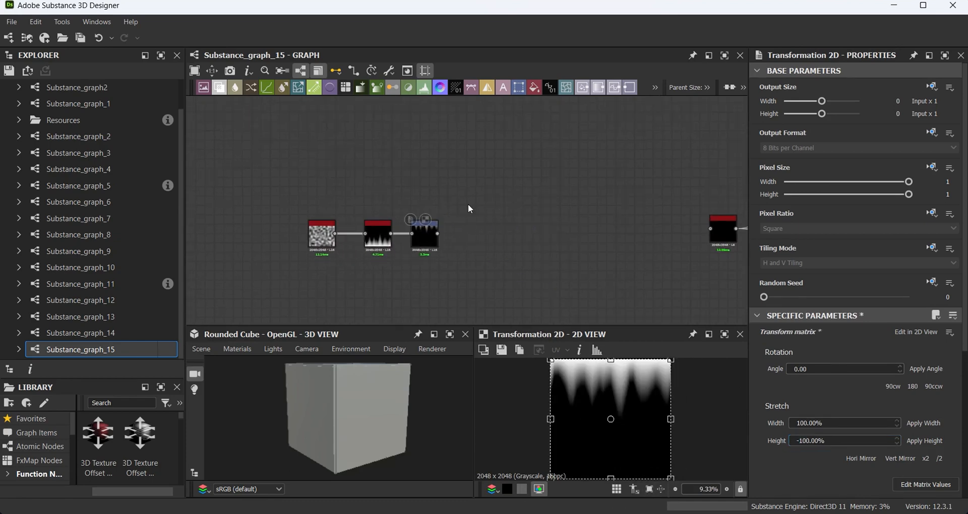
{"action": "key", "text": "space"}
{"action": "type", "text": "til"}
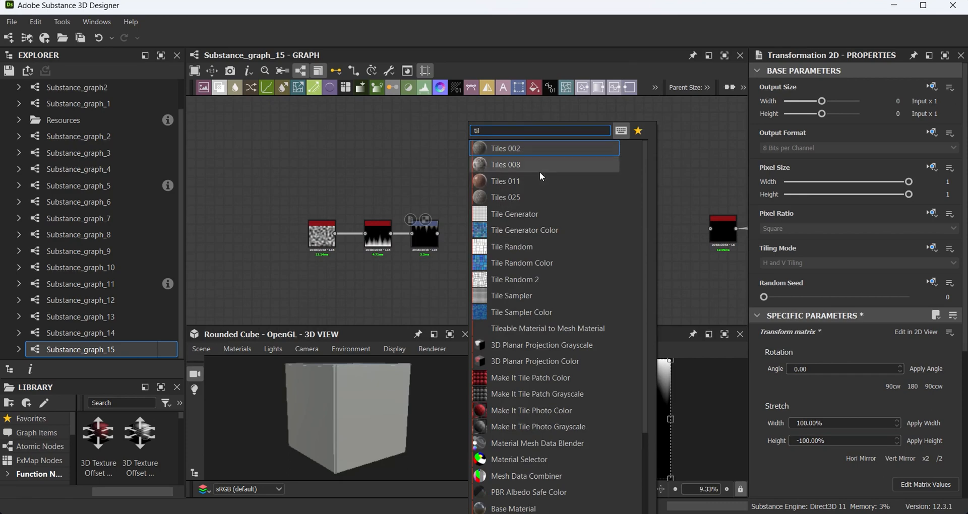
{"action": "left_click", "coordinate": [549, 213]}
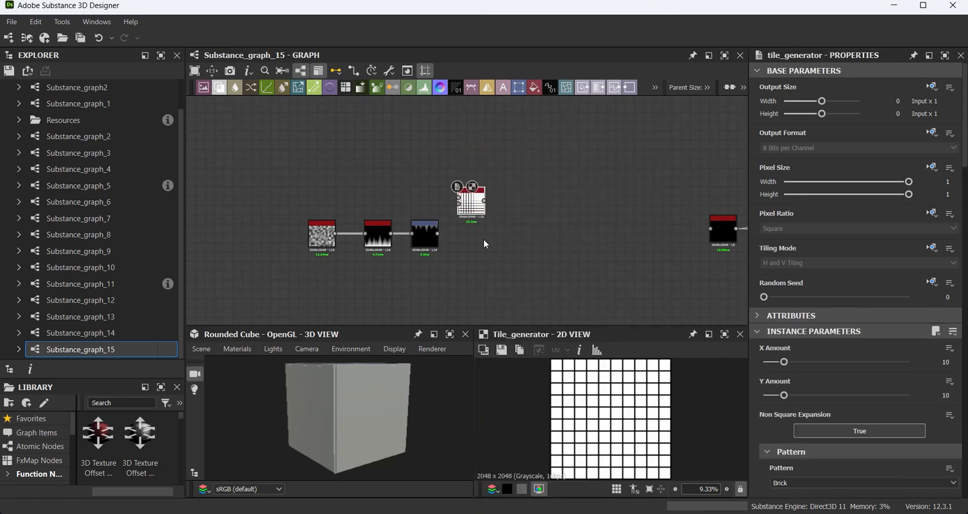
{"action": "left_click_drag", "start_coordinate": [471, 202], "coordinate": [499, 241]}
- Set the Tile Generator's pattern to Image Input and reduce its X and Y amounts to get three stacked rows
{"action": "left_click", "coordinate": [860, 483]}
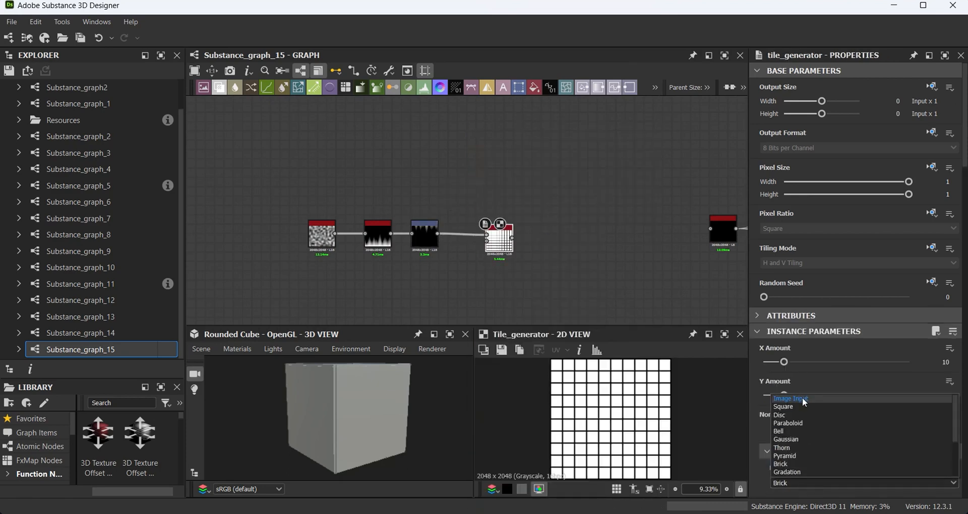
{"action": "left_click", "coordinate": [937, 396]}
{"action": "left_click_drag", "start_coordinate": [784, 395], "coordinate": [764, 396]}
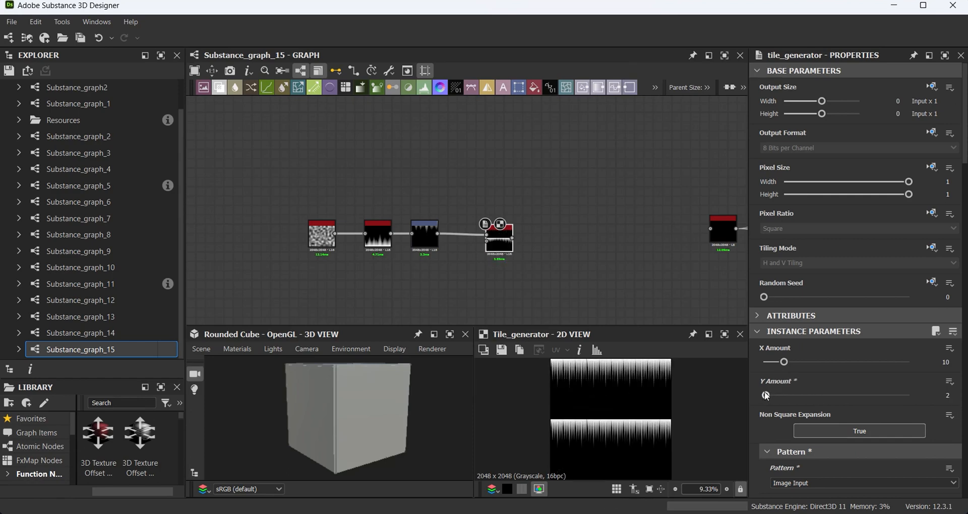
{"action": "left_click_drag", "start_coordinate": [782, 362], "coordinate": [764, 362]}
{"action": "left_click_drag", "start_coordinate": [774, 397], "coordinate": [770, 398]}
- Set the Tile Generator's Luminance Random to 0.33
{"action": "scroll", "coordinate": [857, 390], "scroll_direction": "down", "scroll_amount": 10}
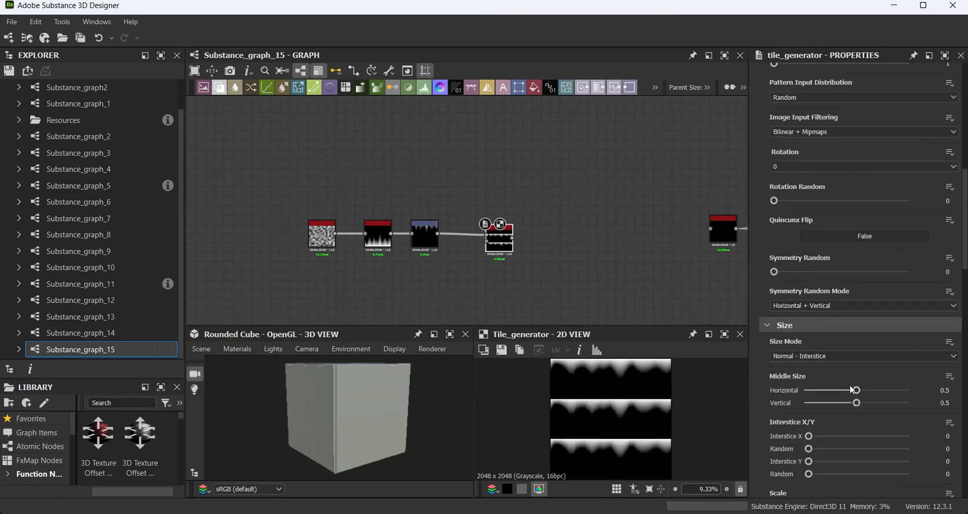
{"action": "scroll", "coordinate": [848, 385], "scroll_direction": "down", "scroll_amount": 15}
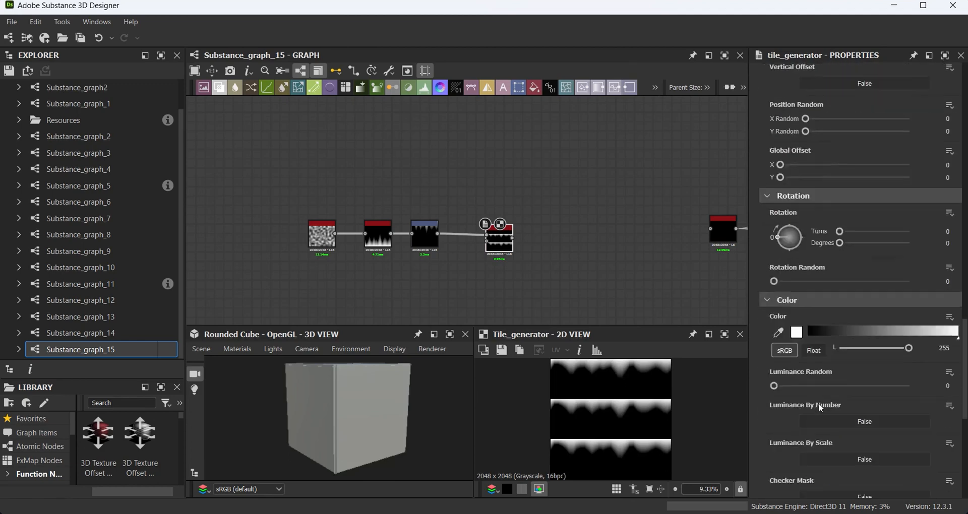
{"action": "scroll", "coordinate": [806, 383], "scroll_direction": "down", "scroll_amount": 1}
{"action": "left_click_drag", "start_coordinate": [773, 348], "coordinate": [817, 348]}
{"action": "scroll", "coordinate": [800, 428], "scroll_direction": "down", "scroll_amount": 3}
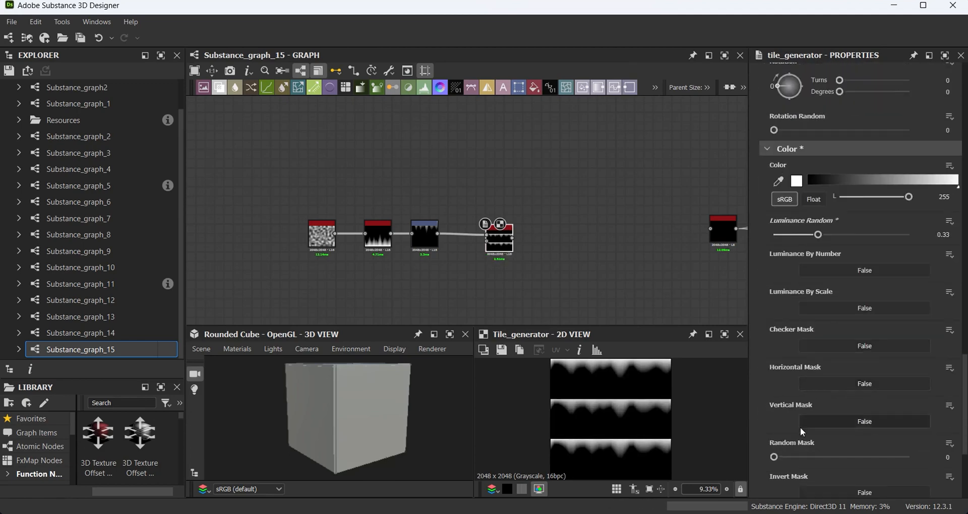
{"action": "scroll", "coordinate": [800, 427], "scroll_direction": "down", "scroll_amount": 2}
- Set the Tile Generator's Interstice Y to -5 and its Scale to 1.03
{"action": "scroll", "coordinate": [847, 379], "scroll_direction": "up", "scroll_amount": 18}
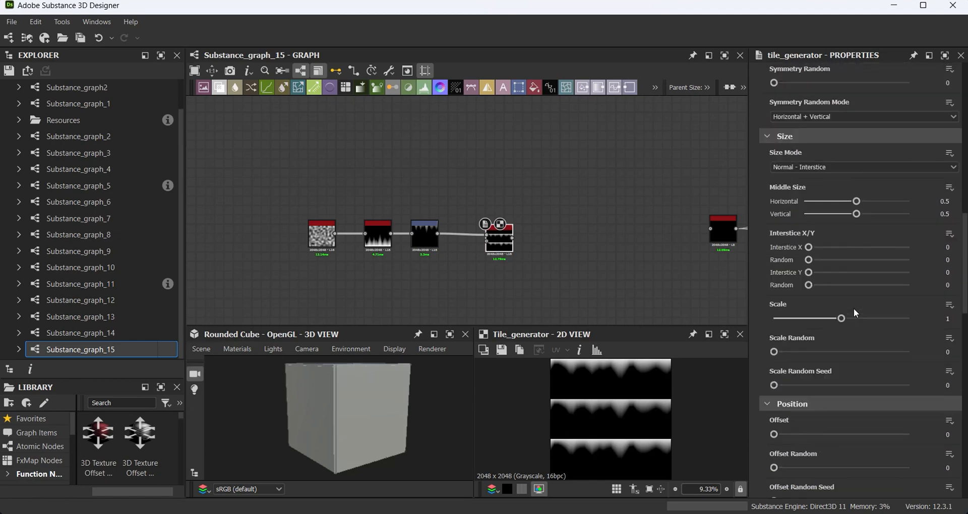
{"action": "left_click_drag", "start_coordinate": [809, 247], "coordinate": [809, 247]}
{"action": "type", "text": "-5"}
{"action": "key", "text": "Return"}
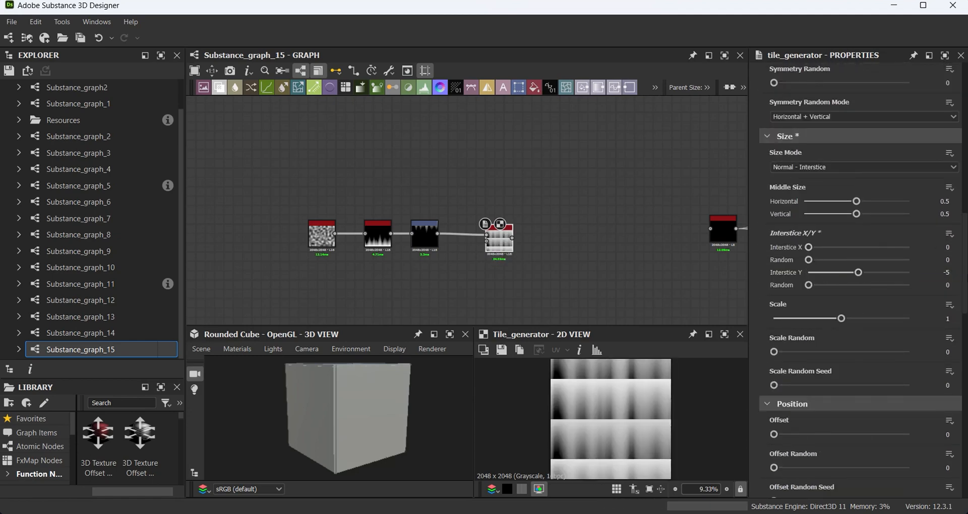
{"action": "mouse_move", "coordinate": [841, 318]}
{"action": "left_mouse_down"}
{"action": "mouse_move", "coordinate": [825, 319]}
{"action": "mouse_move", "coordinate": [844, 319]}
{"action": "left_mouse_up"}
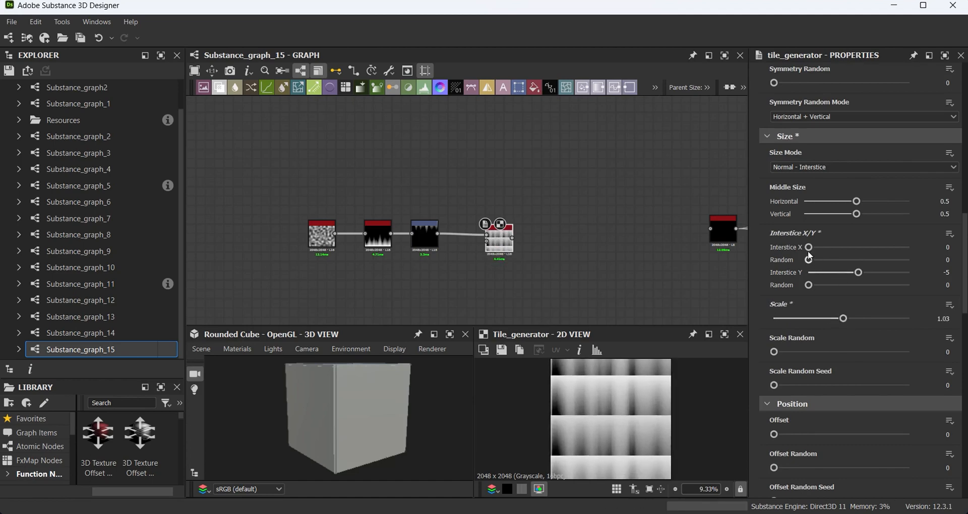
{"action": "mouse_move", "coordinate": [809, 247]}
{"action": "left_mouse_down"}
{"action": "mouse_move", "coordinate": [840, 247]}
{"action": "mouse_move", "coordinate": [806, 248]}
{"action": "left_mouse_up"}
{"action": "mouse_move", "coordinate": [808, 284]}
{"action": "left_mouse_down"}
{"action": "mouse_move", "coordinate": [819, 285]}
{"action": "mouse_move", "coordinate": [799, 287]}
{"action": "left_mouse_up"}
- Move the Tile Generator and the three source nodes apart to open space between them in the graph
{"action": "left_click_drag", "start_coordinate": [430, 238], "coordinate": [435, 239]}
{"action": "left_click_drag", "start_coordinate": [495, 244], "coordinate": [547, 244]}
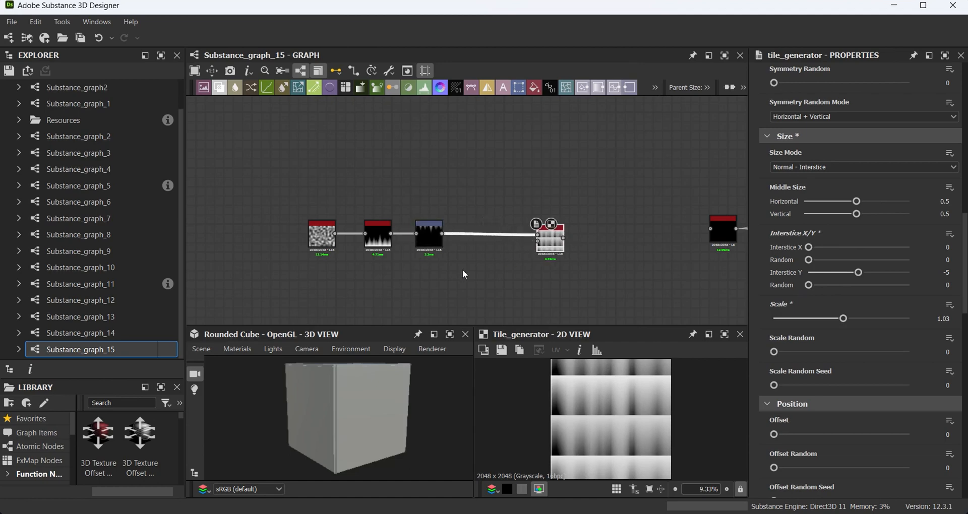
{"action": "left_click_drag", "start_coordinate": [455, 266], "coordinate": [327, 236]}
{"action": "left_click_drag", "start_coordinate": [423, 243], "coordinate": [341, 251]}
- Add a Gradient Linear 1 node above the Transformation 2D node and set its rotation to 180°
{"action": "key", "text": "space"}
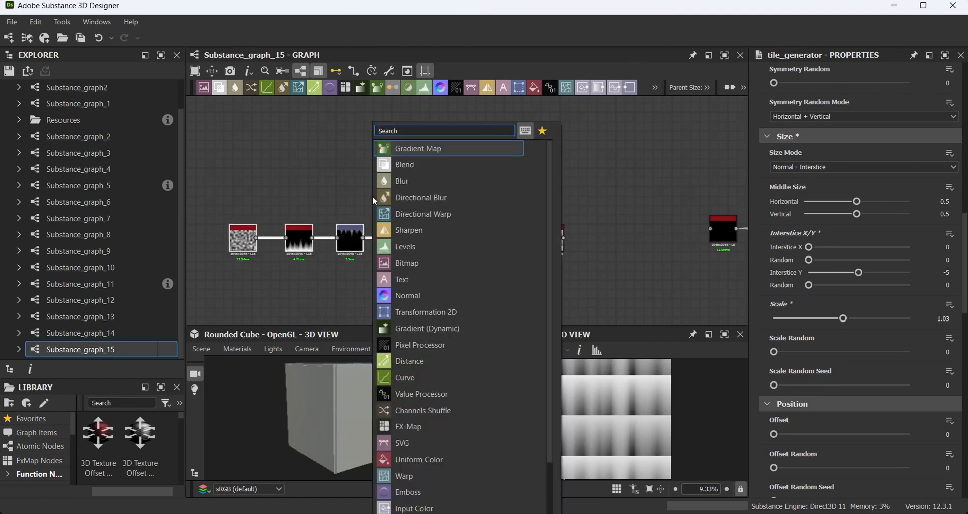
{"action": "type", "text": "gr"}
{"action": "left_click", "coordinate": [435, 247]}
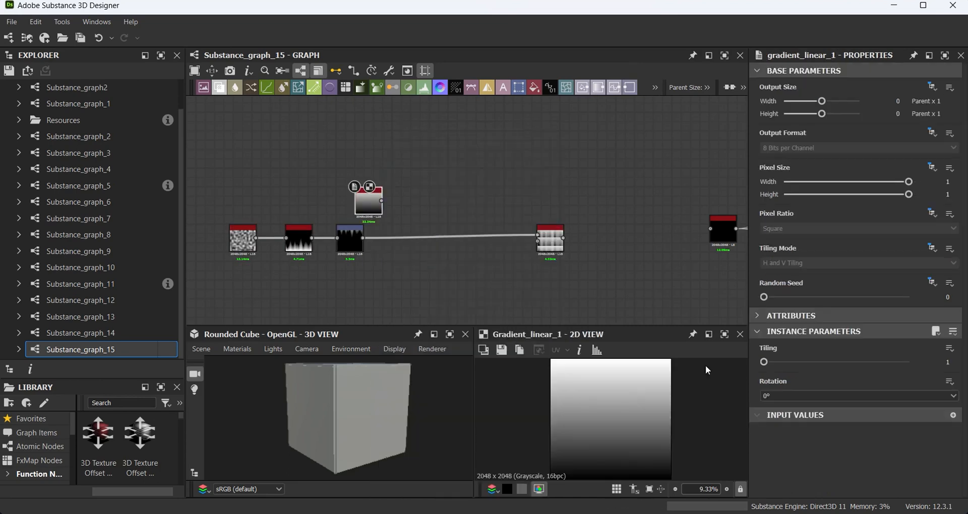
{"action": "left_click", "coordinate": [806, 396]}
{"action": "left_click", "coordinate": [806, 413]}
{"action": "left_click", "coordinate": [802, 396]}
{"action": "left_click", "coordinate": [789, 423]}
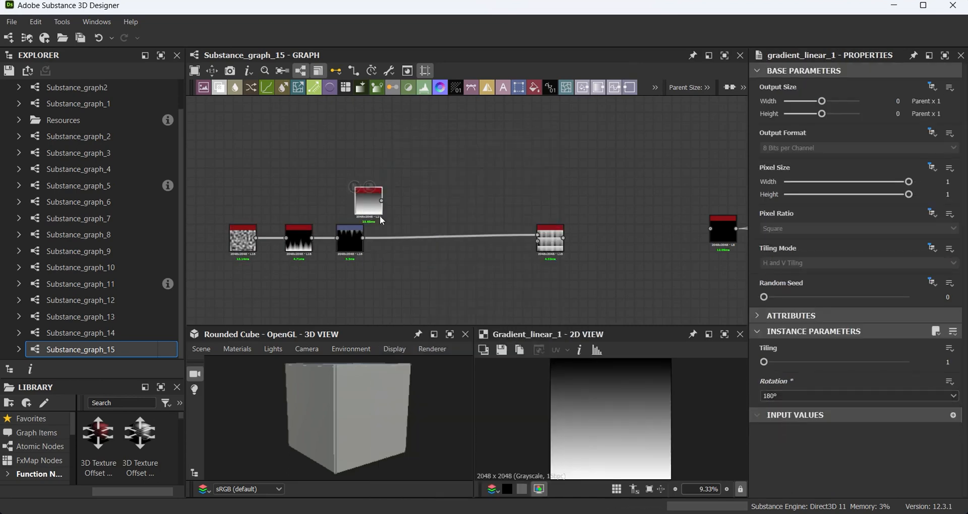
- Add a Blend node combining the linear gradient with the Transformation 2D output, try Subtract, and set its mode to Multiply
{"action": "left_click_drag", "start_coordinate": [220, 87], "coordinate": [415, 219]}
{"action": "left_click_drag", "start_coordinate": [362, 238], "coordinate": [402, 213]}
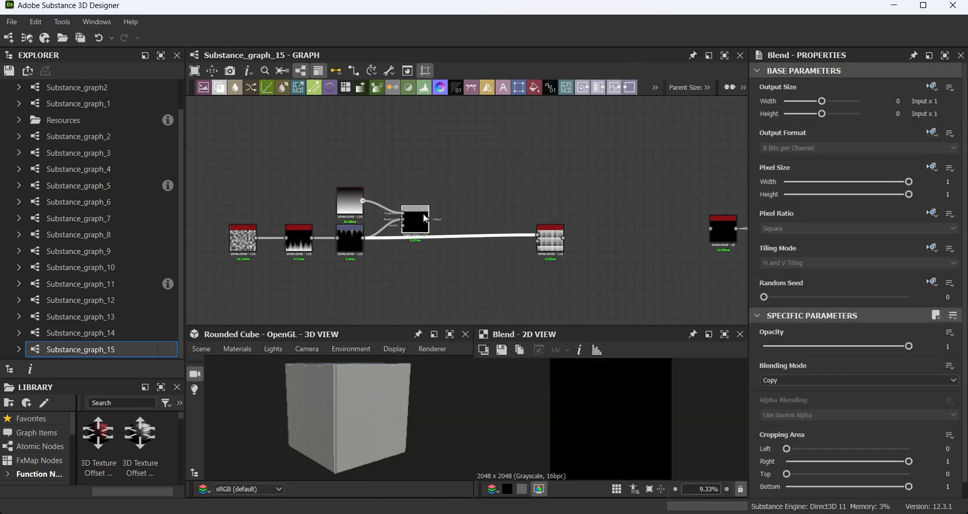
{"action": "left_click", "coordinate": [808, 381]}
{"action": "left_click", "coordinate": [812, 406]}
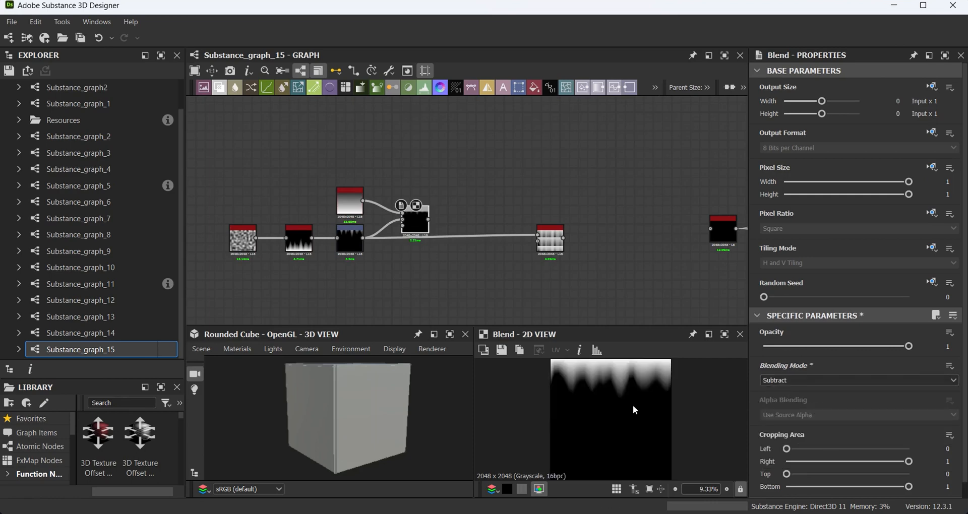
{"action": "scroll", "coordinate": [789, 382], "scroll_direction": "down", "scroll_amount": 1}
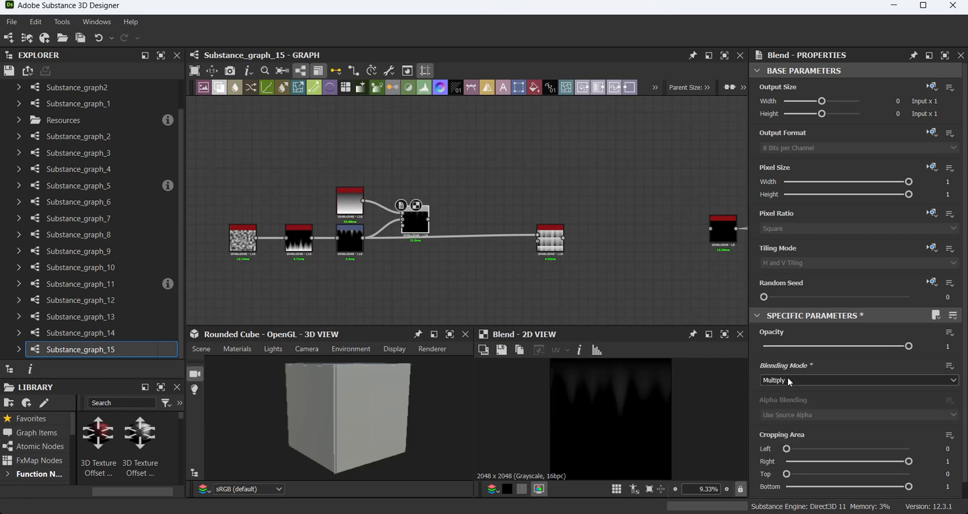
- Insert a Histogram Scan between the linear gradient and the Blend node, and raise its position
{"action": "left_click", "coordinate": [348, 203]}
{"action": "key", "text": "space"}
{"action": "type", "text": "his"}
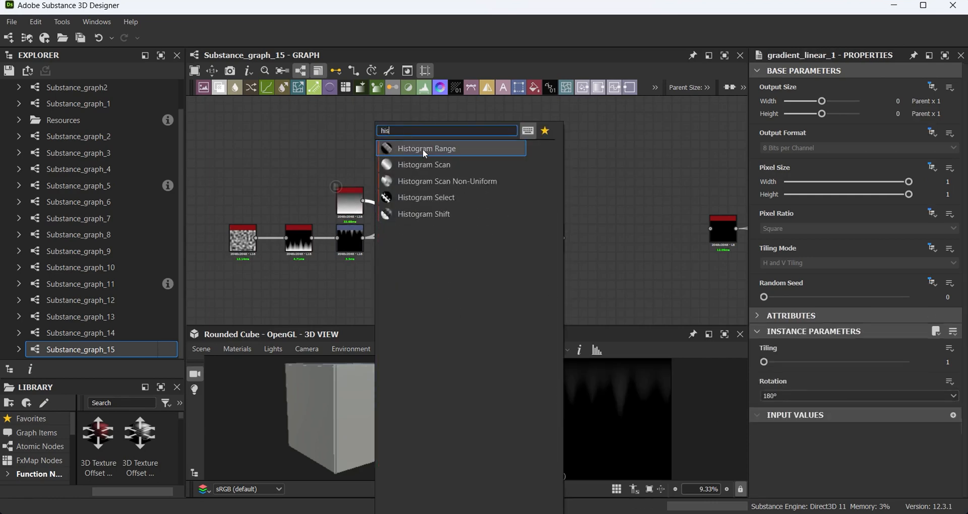
{"action": "left_click", "coordinate": [430, 168]}
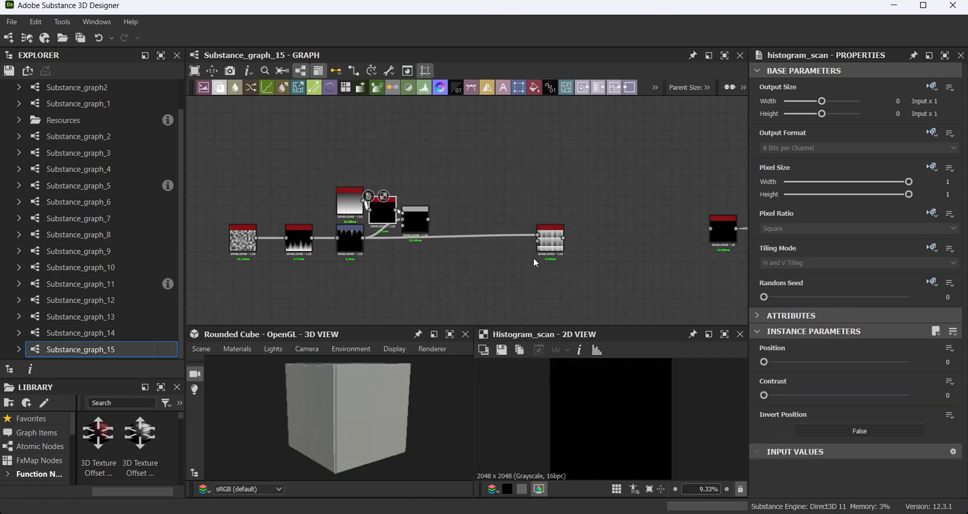
{"action": "left_click_drag", "start_coordinate": [780, 361], "coordinate": [820, 362]}
- Move and preview the Blend node, and set the Histogram Scan's position to 0.89 and contrast to 0.17
{"action": "left_click_drag", "start_coordinate": [415, 222], "coordinate": [443, 222]}
{"action": "double_click", "coordinate": [443, 221]}
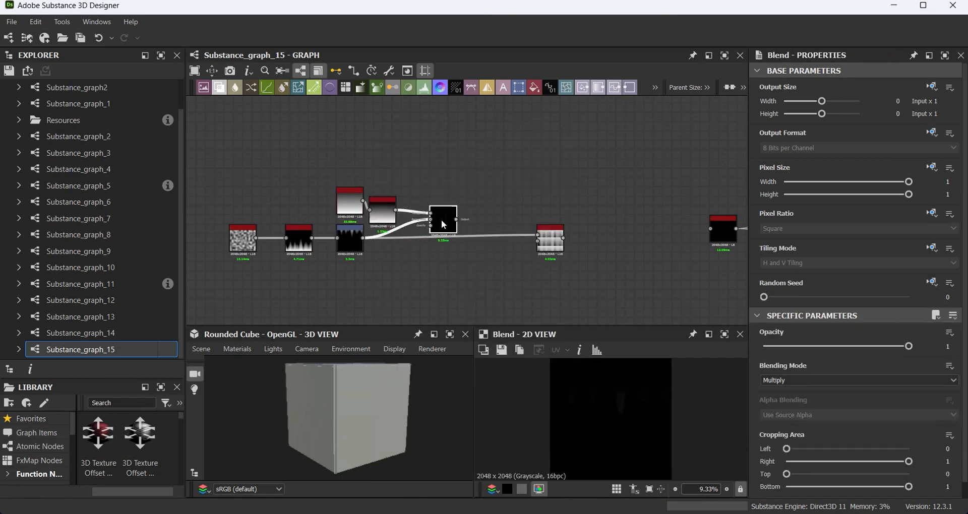
{"action": "left_click", "coordinate": [383, 212]}
{"action": "left_click_drag", "start_coordinate": [819, 363], "coordinate": [858, 363]}
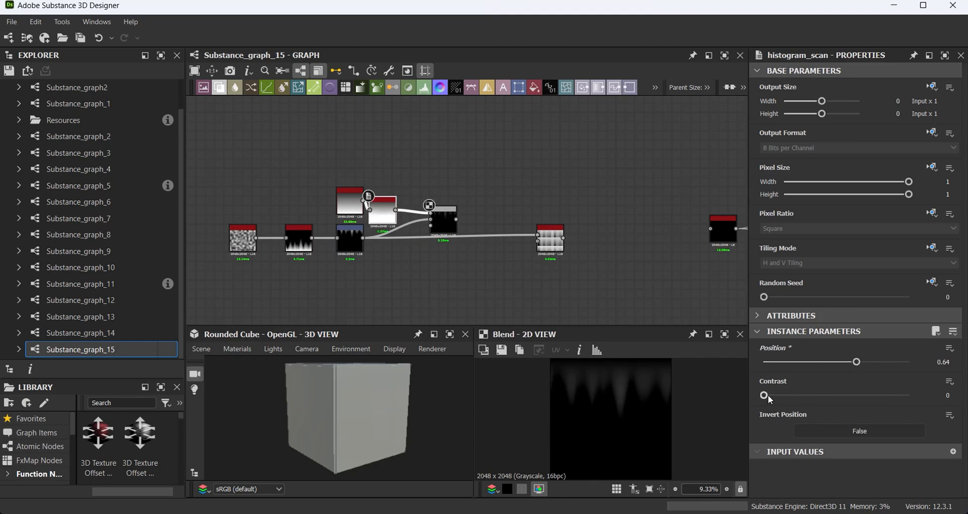
{"action": "left_click_drag", "start_coordinate": [769, 400], "coordinate": [849, 399]}
{"action": "left_click_drag", "start_coordinate": [855, 366], "coordinate": [895, 367]}
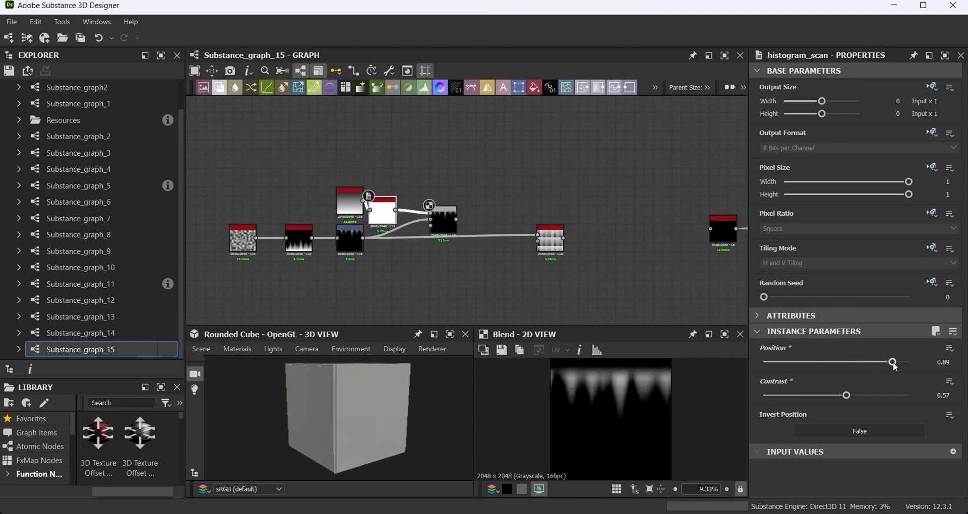
{"action": "left_click_drag", "start_coordinate": [847, 399], "coordinate": [796, 404]}
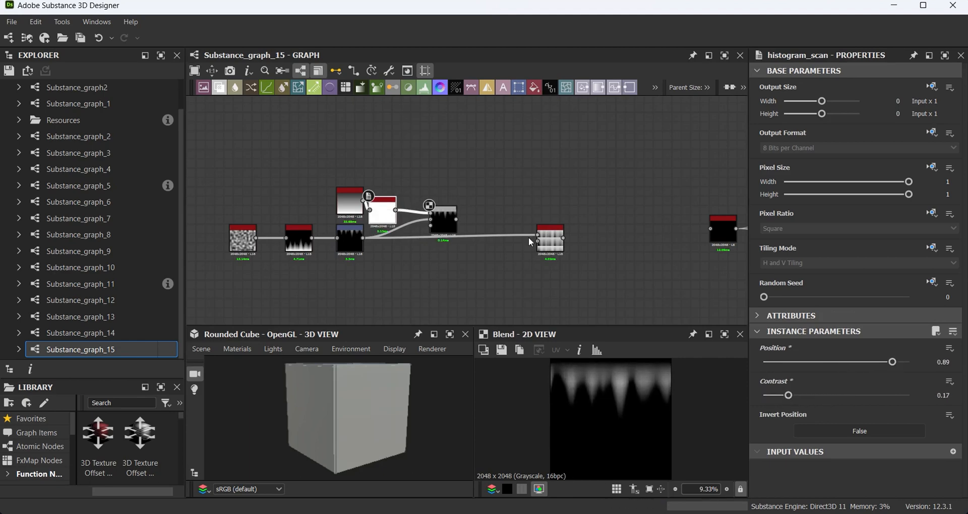
- Feed the Blend output into the Tile Generator, and set its Offset Random to 0.65 and position X Random to 0.93
{"action": "left_click", "coordinate": [549, 240]}
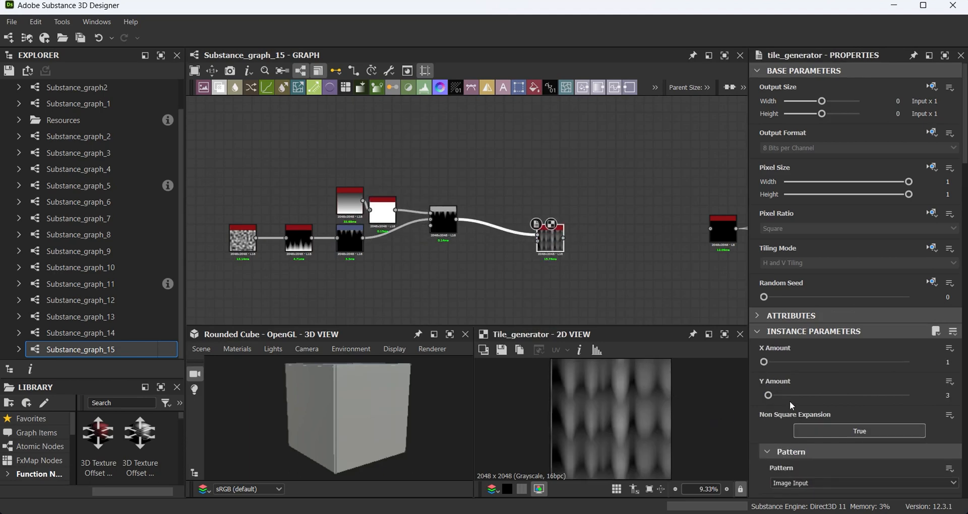
{"action": "scroll", "coordinate": [813, 400], "scroll_direction": "down", "scroll_amount": 15}
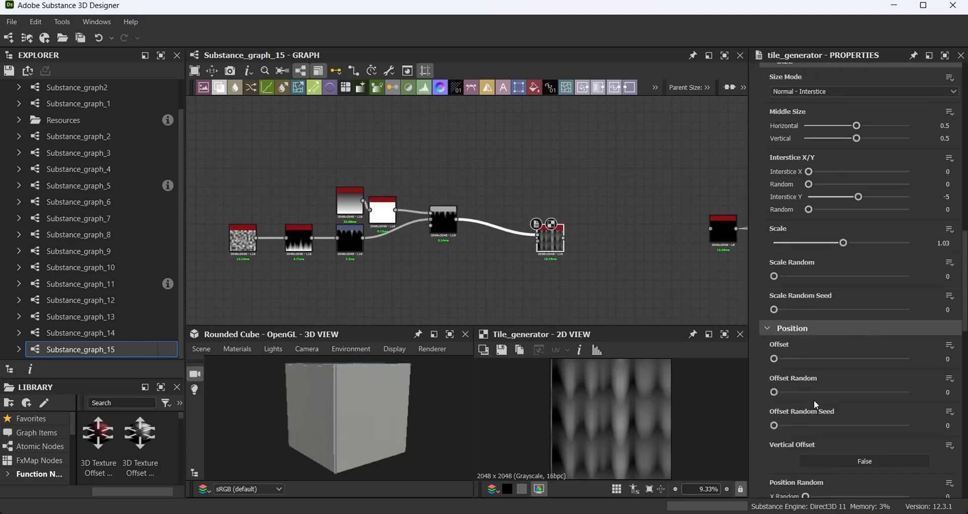
{"action": "left_click_drag", "start_coordinate": [773, 392], "coordinate": [901, 384]}
{"action": "scroll", "coordinate": [820, 447], "scroll_direction": "down", "scroll_amount": 3}
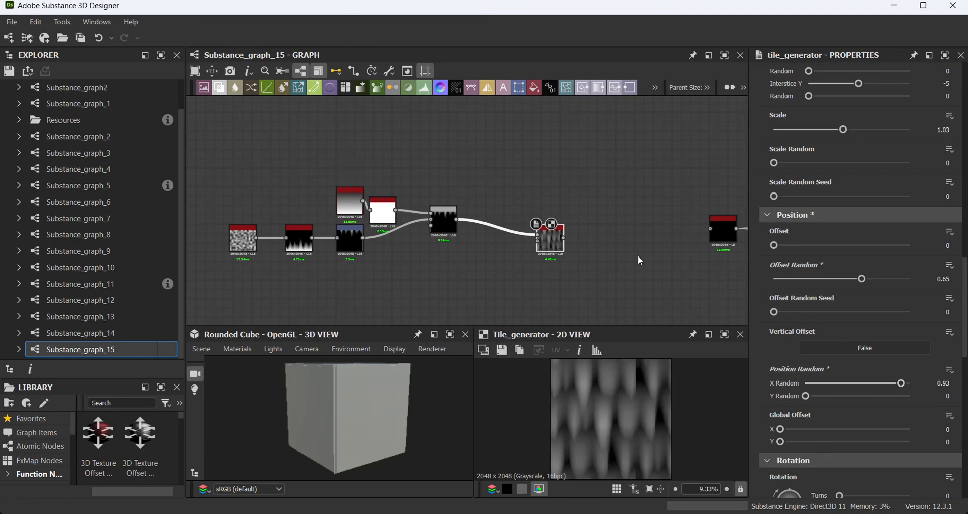
- Add an Auto Levels node after the Tile Generator and arrange the nodes around it
{"action": "middle_click_drag", "start_coordinate": [576, 266], "coordinate": [617, 277]}
{"action": "middle_click_drag", "start_coordinate": [558, 232], "coordinate": [427, 241]}
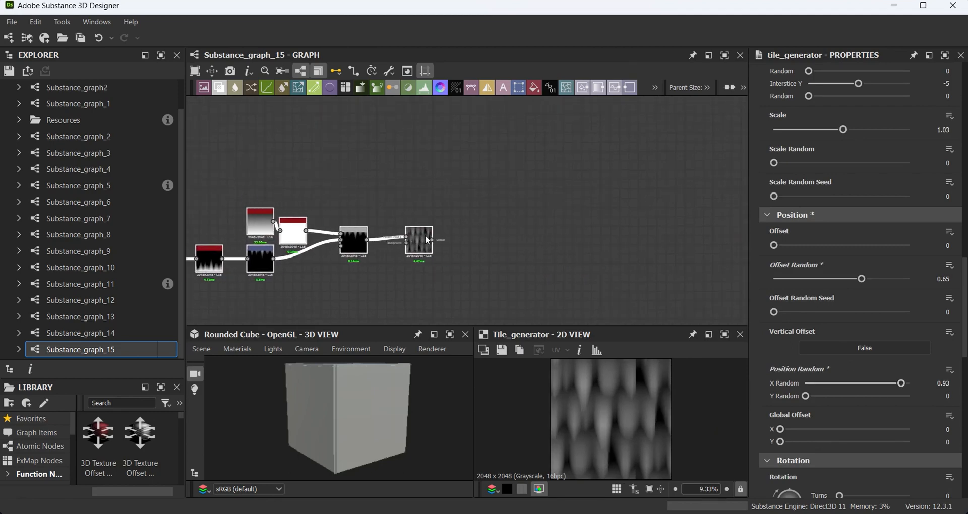
{"action": "left_click_drag", "start_coordinate": [433, 238], "coordinate": [449, 238]}
{"action": "type", "text": "auto"}
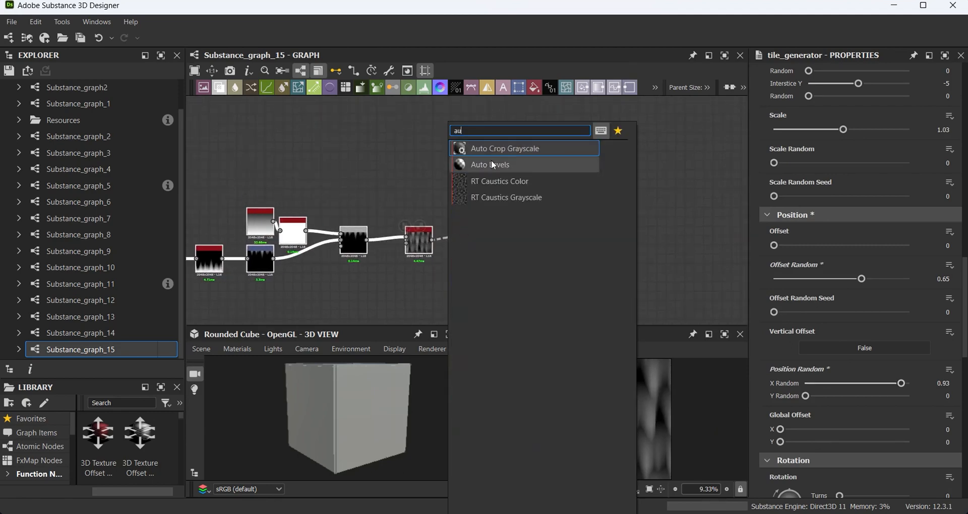
{"action": "left_click", "coordinate": [491, 160]}
{"action": "middle_click_drag", "start_coordinate": [499, 264], "coordinate": [579, 257]}
{"action": "left_click_drag", "start_coordinate": [557, 283], "coordinate": [242, 221]}
{"action": "middle_click_drag", "start_coordinate": [577, 249], "coordinate": [463, 249]}
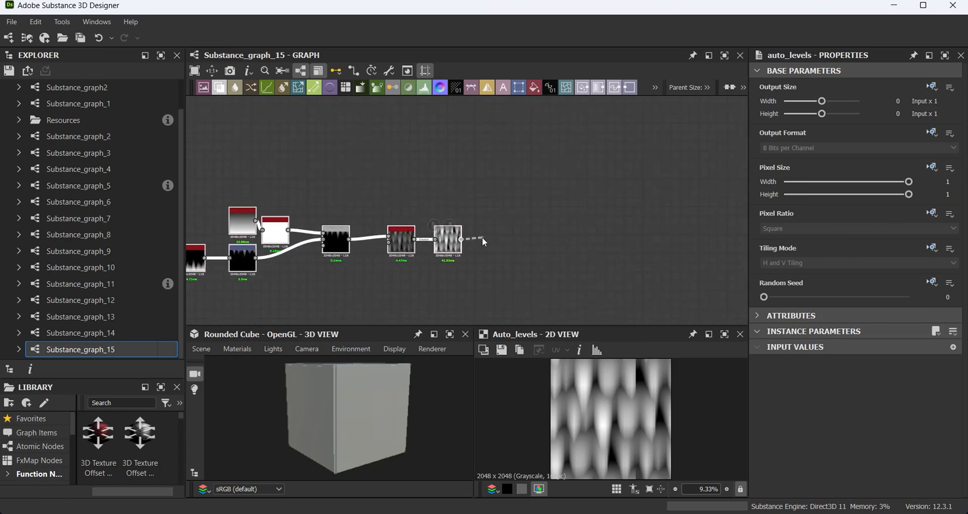
- Add a Slope Blur Grayscale after Auto Levels and connect a new Cells 1 node to its slope input
{"action": "left_click_drag", "start_coordinate": [482, 237], "coordinate": [538, 235]}
{"action": "type", "text": "slope"}
{"action": "left_click", "coordinate": [580, 150]}
{"action": "key", "text": "space"}
{"action": "type", "text": "cell"}
{"action": "left_click", "coordinate": [544, 147]}
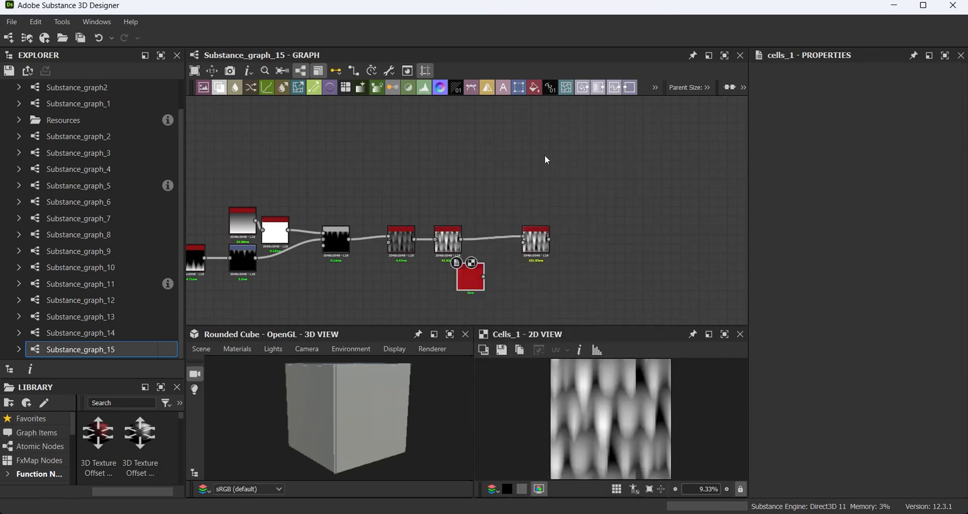
{"action": "left_click_drag", "start_coordinate": [522, 255], "coordinate": [522, 244]}
- Set the Slope Blur Grayscale to 32 samples, intensity 0 and Min mode
{"action": "double_click", "coordinate": [535, 241]}
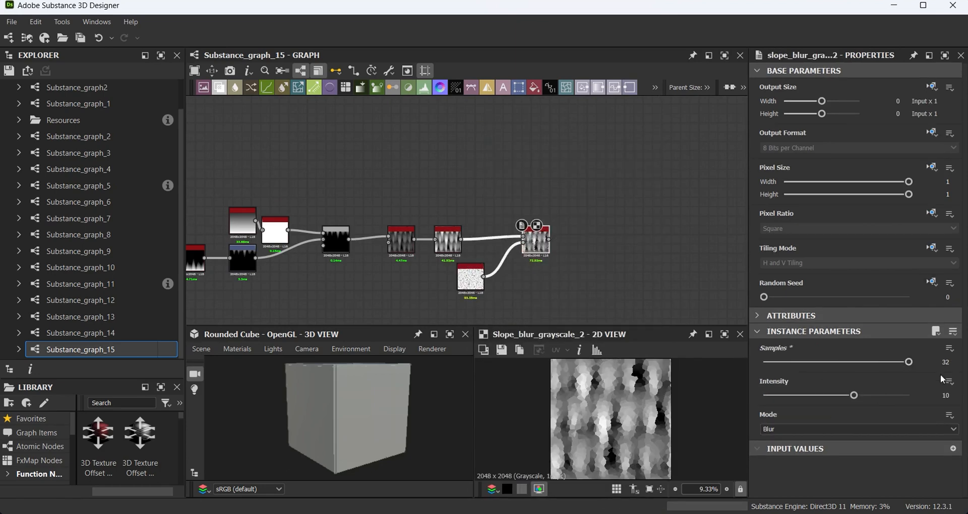
{"action": "left_click", "coordinate": [788, 429]}
{"action": "left_click", "coordinate": [786, 448]}
{"action": "scroll", "coordinate": [509, 297], "scroll_direction": "up", "scroll_amount": 2}
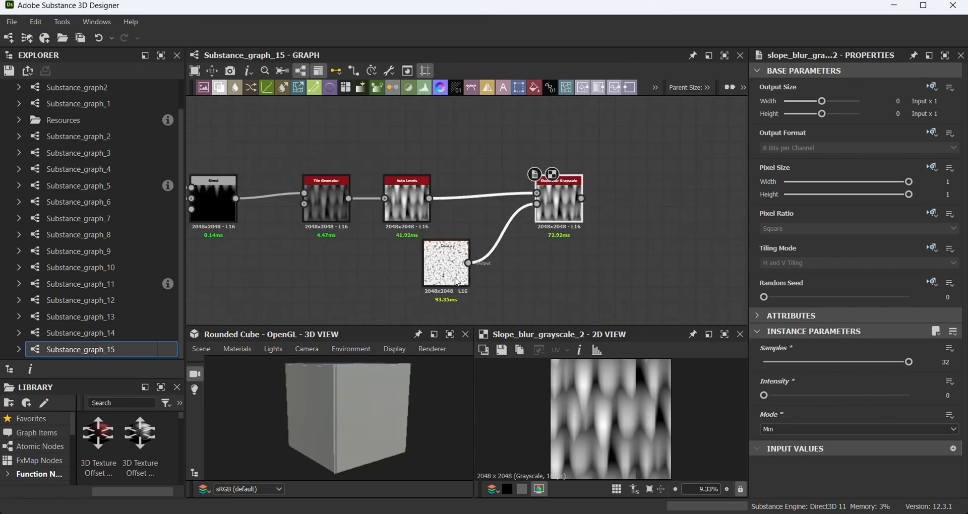
- Insert a Blur HQ Grayscale between Cells 1 and the Slope Blur, and lower its intensity
{"action": "key", "text": "space"}
{"action": "type", "text": "b"}
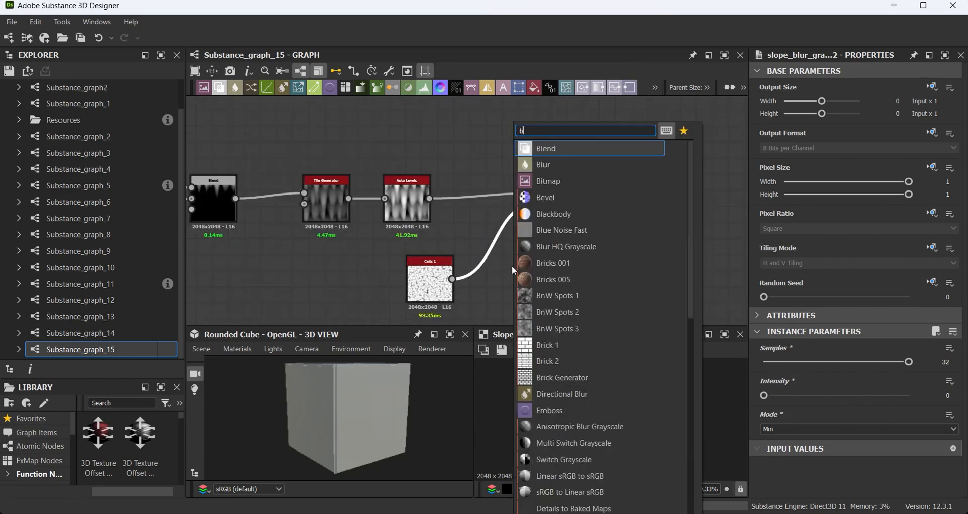
{"action": "key", "text": "BackSpace"}
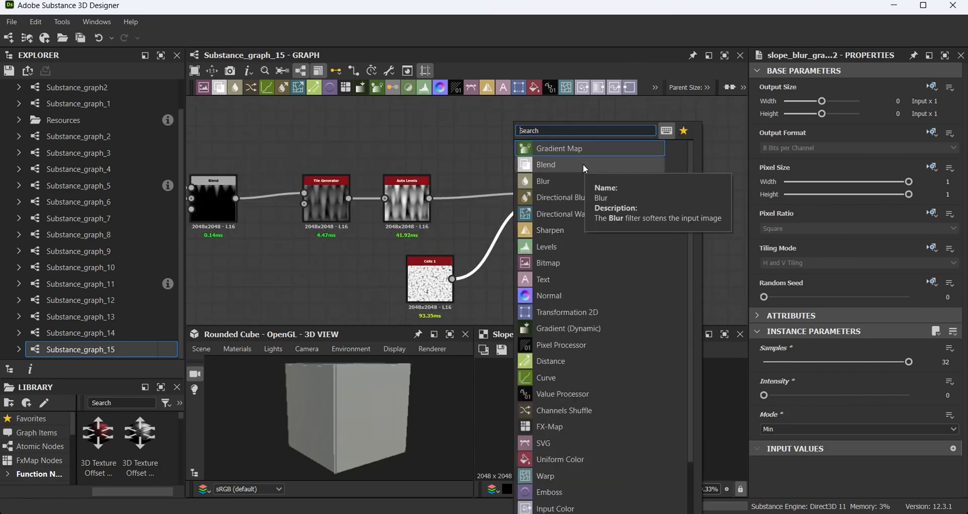
{"action": "type", "text": "g"}
{"action": "key", "text": "BackSpace"}
{"action": "type", "text": "g"}
{"action": "key", "text": "BackSpace"}
{"action": "type", "text": "blur hq"}
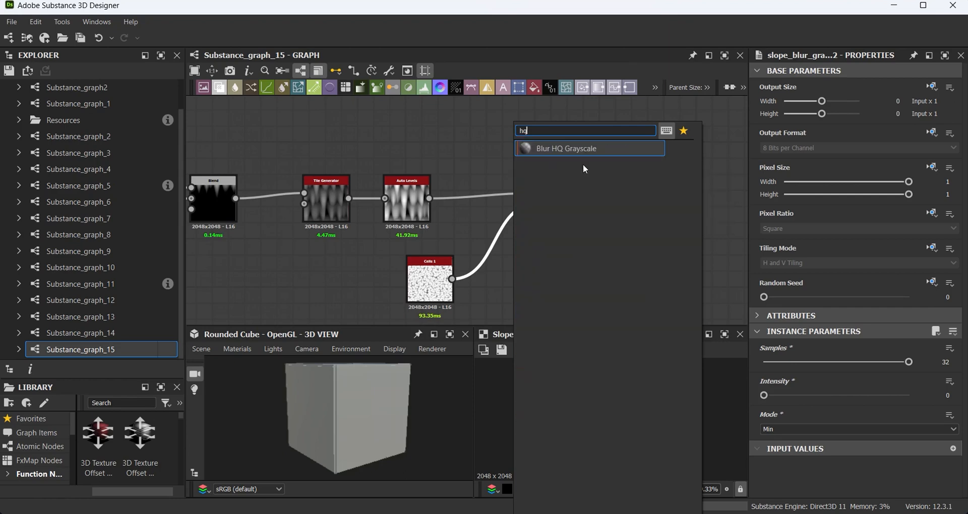
{"action": "left_click", "coordinate": [557, 148]}
{"action": "left_click_drag", "start_coordinate": [513, 245], "coordinate": [529, 302]}
{"action": "left_click_drag", "start_coordinate": [853, 361], "coordinate": [814, 362]}
- Set the Slope Blur's intensity to 1.32 and move the Blur HQ Grayscale node right beside Cells 1
{"action": "double_click", "coordinate": [569, 215]}
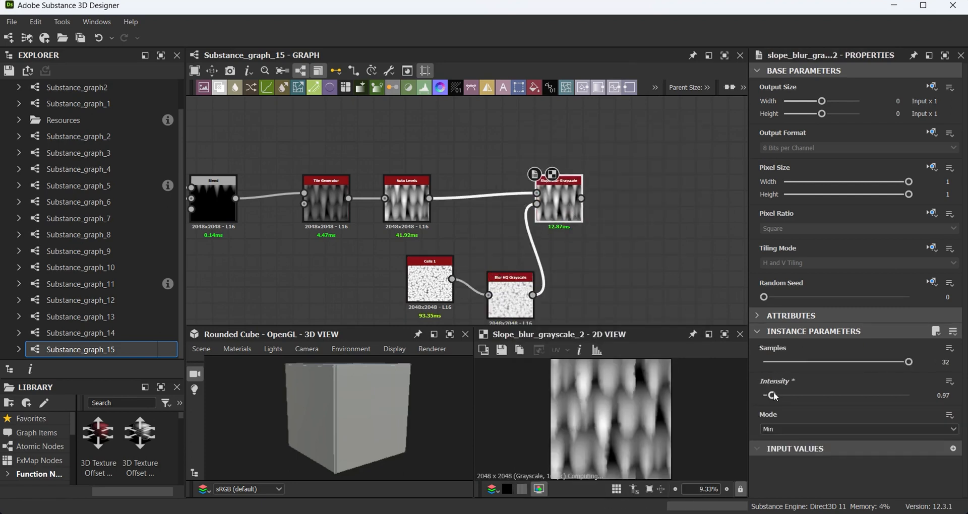
{"action": "scroll", "coordinate": [641, 436], "scroll_direction": "up", "scroll_amount": 2}
{"action": "scroll", "coordinate": [625, 431], "scroll_direction": "up", "scroll_amount": 2}
{"action": "scroll", "coordinate": [624, 407], "scroll_direction": "down", "scroll_amount": 4}
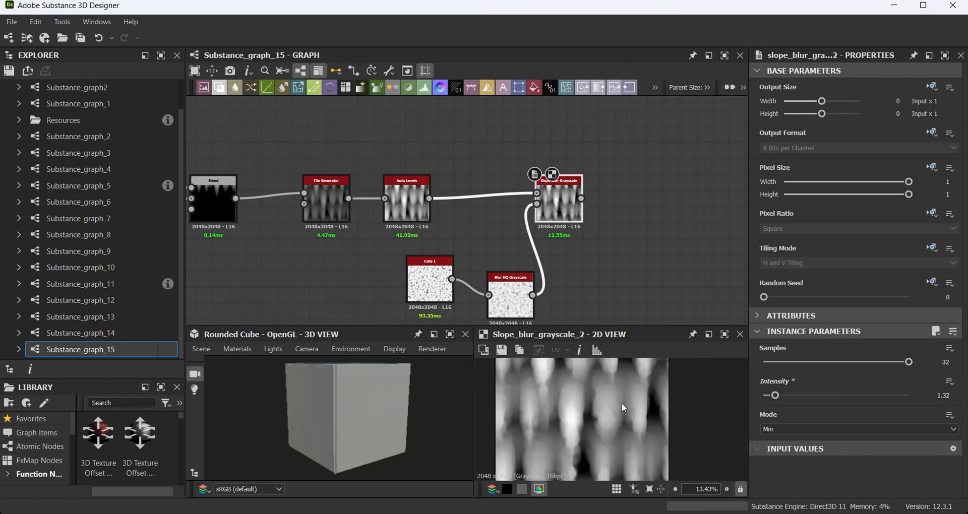
{"action": "middle_click_drag", "start_coordinate": [552, 244], "coordinate": [460, 250]}
{"action": "left_click_drag", "start_coordinate": [423, 295], "coordinate": [391, 280]}
{"action": "middle_click_drag", "start_coordinate": [462, 277], "coordinate": [453, 290]}
- Duplicate the Slope Blur as the next stage in the chain, and add a low-scale Perlin Noise as its slope source
{"action": "left_click", "coordinate": [456, 228]}
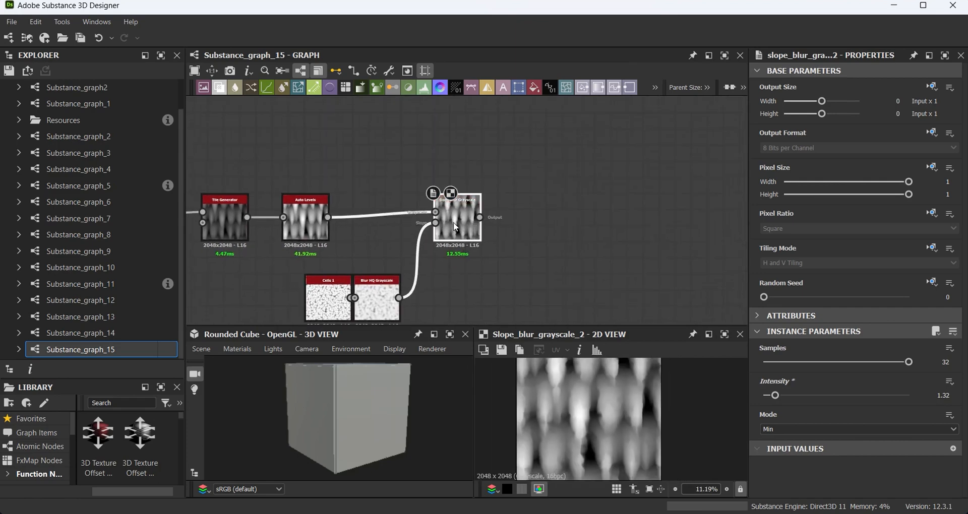
{"action": "key", "text": "ctrl+d"}
{"action": "left_click_drag", "start_coordinate": [455, 222], "coordinate": [614, 218]}
{"action": "key", "text": "space"}
{"action": "type", "text": "per"}
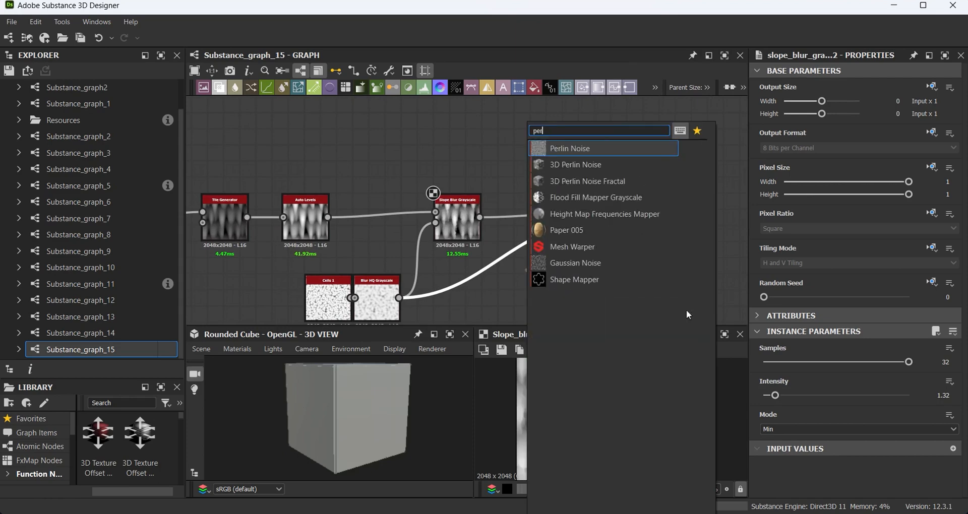
{"action": "left_click", "coordinate": [613, 153]}
{"action": "left_click_drag", "start_coordinate": [518, 254], "coordinate": [520, 273]}
{"action": "left_click_drag", "start_coordinate": [836, 362], "coordinate": [784, 370]}
- Preview the duplicated Slope Blur and set its intensity to 1.32
{"action": "left_click", "coordinate": [619, 225]}
{"action": "left_click_drag", "start_coordinate": [619, 225], "coordinate": [619, 240]}
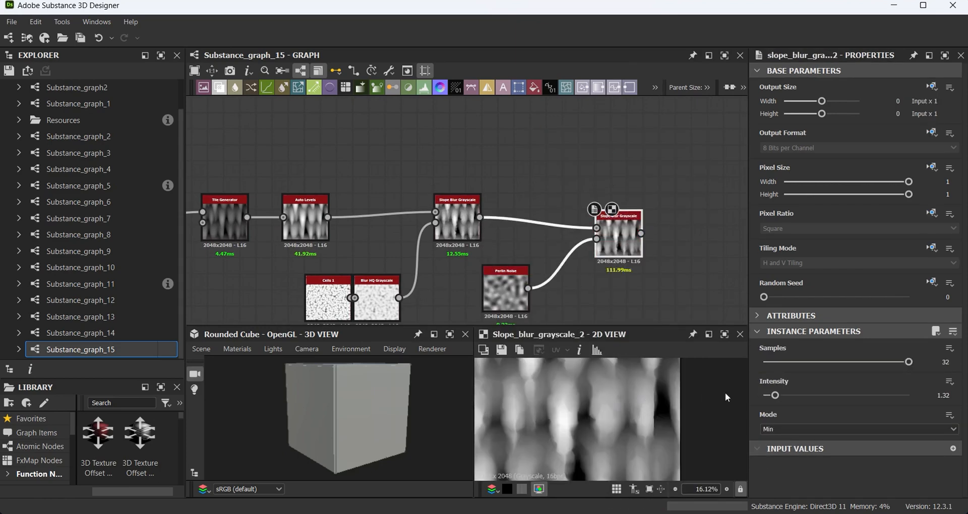
{"action": "left_click_drag", "start_coordinate": [775, 396], "coordinate": [775, 396]}
{"action": "scroll", "coordinate": [630, 306], "scroll_direction": "down", "scroll_amount": 1}
{"action": "scroll", "coordinate": [638, 473], "scroll_direction": "down", "scroll_amount": 2}
{"action": "scroll", "coordinate": [580, 275], "scroll_direction": "down", "scroll_amount": 2}
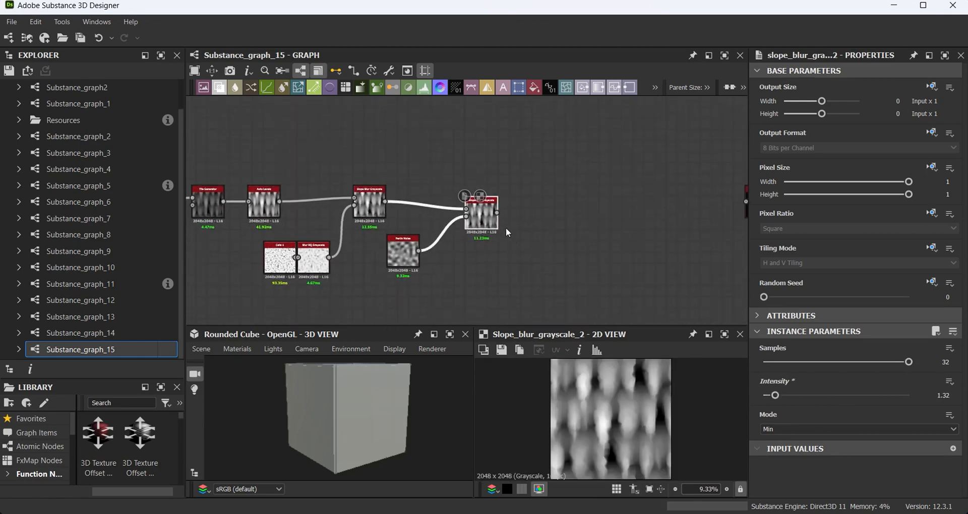
- Align the second Slope Blur with the first, add a third Slope Blur Grayscale after it, and place a Clouds 2 node below
{"action": "left_click_drag", "start_coordinate": [497, 224], "coordinate": [520, 199]}
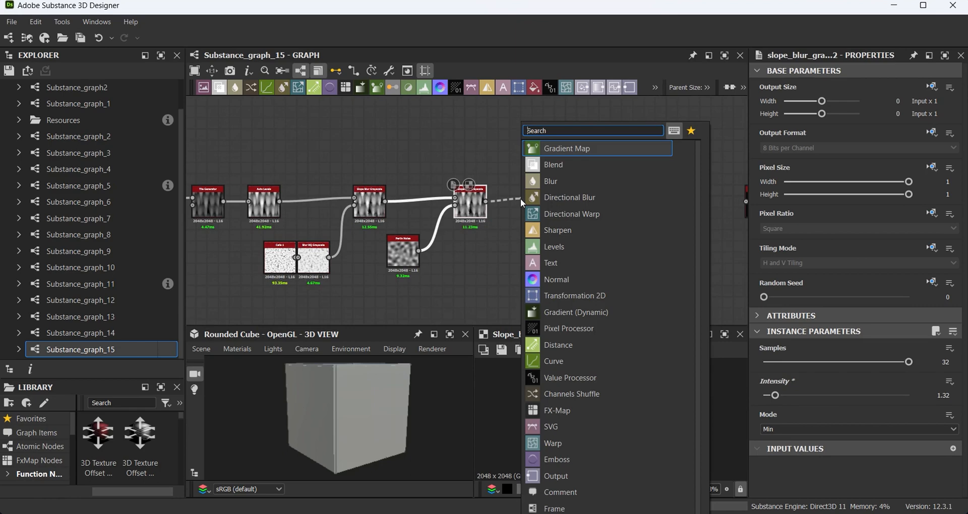
{"action": "type", "text": "slo"}
{"action": "left_click", "coordinate": [547, 150]}
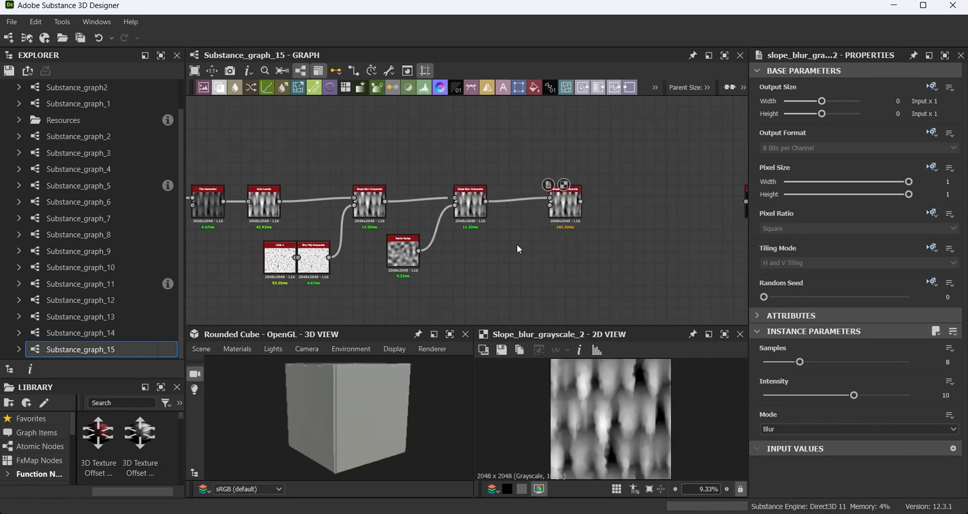
{"action": "key", "text": "space"}
{"action": "type", "text": "clo"}
{"action": "left_click", "coordinate": [544, 211]}
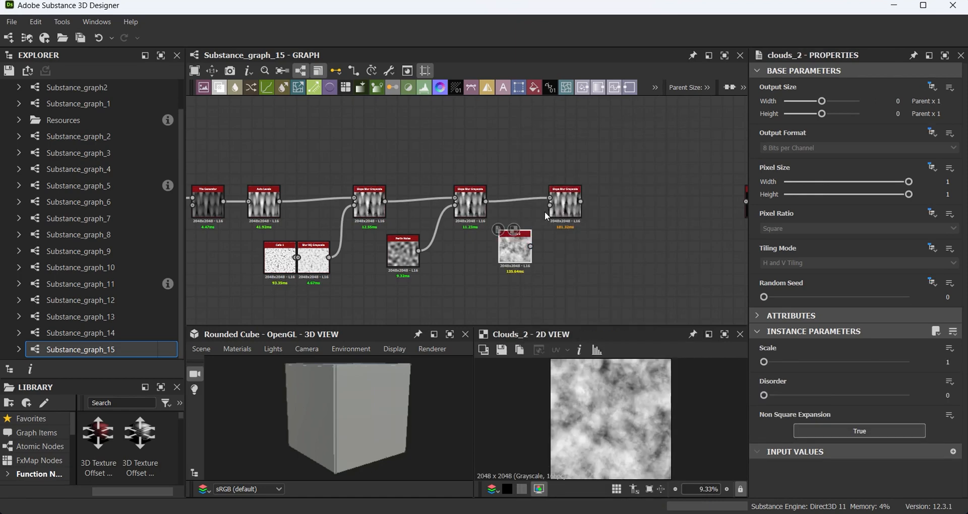
- Connect Clouds 2 through a new Blur HQ Grayscale into the third Slope Blur's slope input
{"action": "key", "text": "space"}
{"action": "type", "text": "bl"}
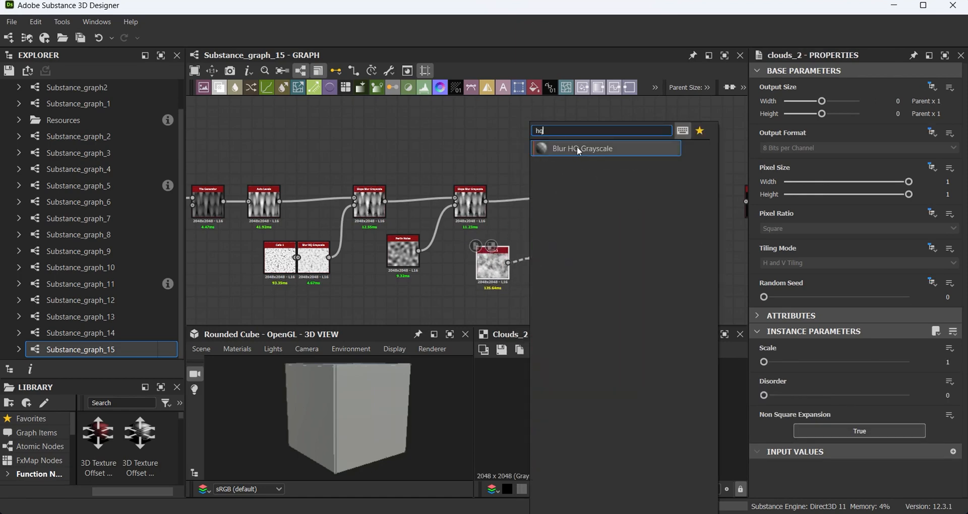
{"action": "left_click", "coordinate": [577, 147]}
{"action": "left_click_drag", "start_coordinate": [570, 211], "coordinate": [592, 211]}
{"action": "left_click_drag", "start_coordinate": [552, 258], "coordinate": [572, 205]}
- Set the third Slope Blur to 32 samples, intensity 0 and Min mode
{"action": "double_click", "coordinate": [588, 204]}
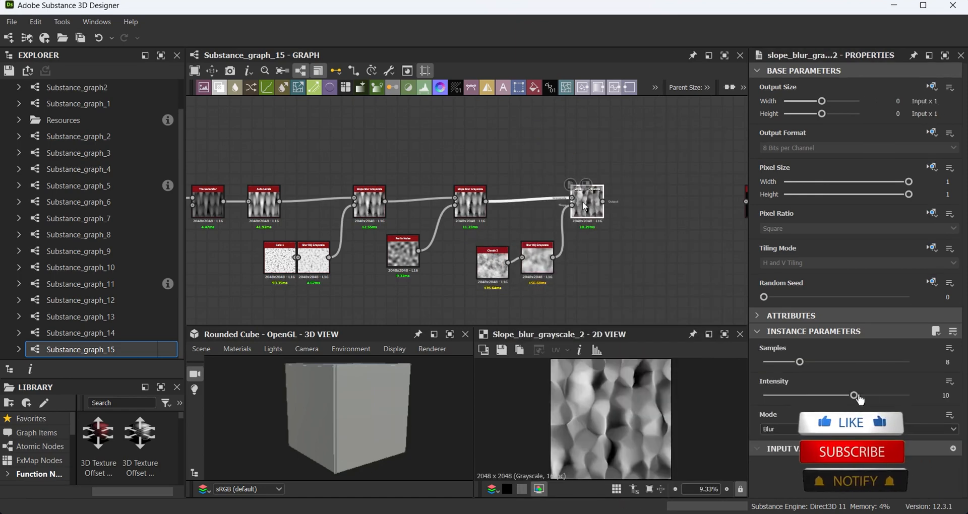
{"action": "left_click_drag", "start_coordinate": [797, 362], "coordinate": [910, 366]}
{"action": "left_click_drag", "start_coordinate": [853, 395], "coordinate": [727, 395]}
{"action": "left_click", "coordinate": [779, 429]}
{"action": "left_click", "coordinate": [779, 445]}
{"action": "scroll", "coordinate": [497, 245], "scroll_direction": "up", "scroll_amount": 3}
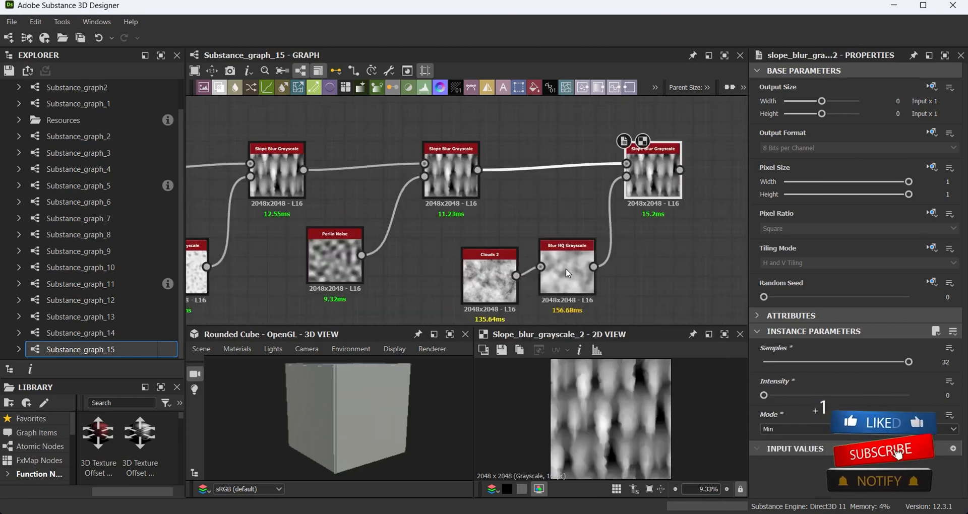
- Set the intensity of the Blur HQ Grayscale after Clouds 2 to 2.22, and slightly raise the third Slope Blur's intensity
{"action": "left_click", "coordinate": [567, 267]}
{"action": "left_click_drag", "start_coordinate": [853, 361], "coordinate": [778, 363]}
{"action": "double_click", "coordinate": [566, 272]}
{"action": "double_click", "coordinate": [653, 174]}
{"action": "scroll", "coordinate": [685, 395], "scroll_direction": "up", "scroll_amount": 3}
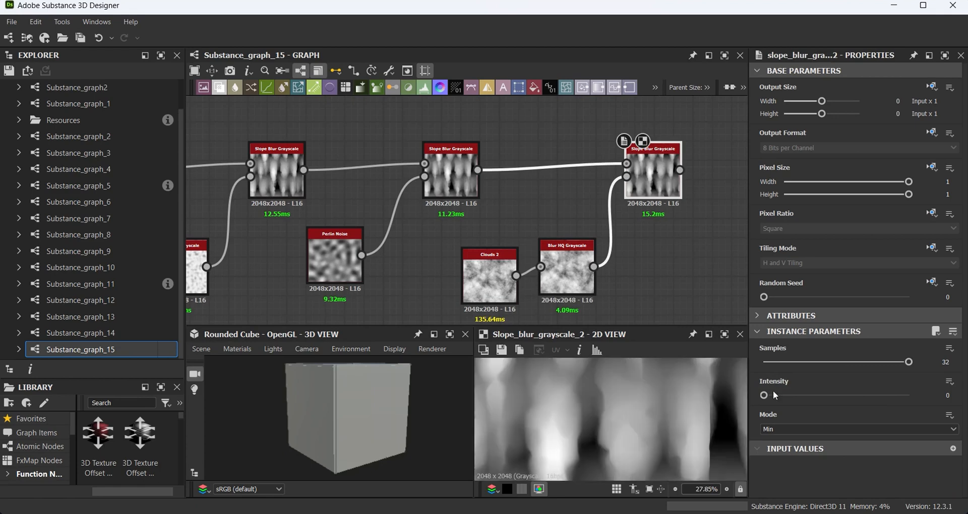
{"action": "left_click_drag", "start_coordinate": [764, 396], "coordinate": [768, 396]}
{"action": "left_click", "coordinate": [567, 267]}
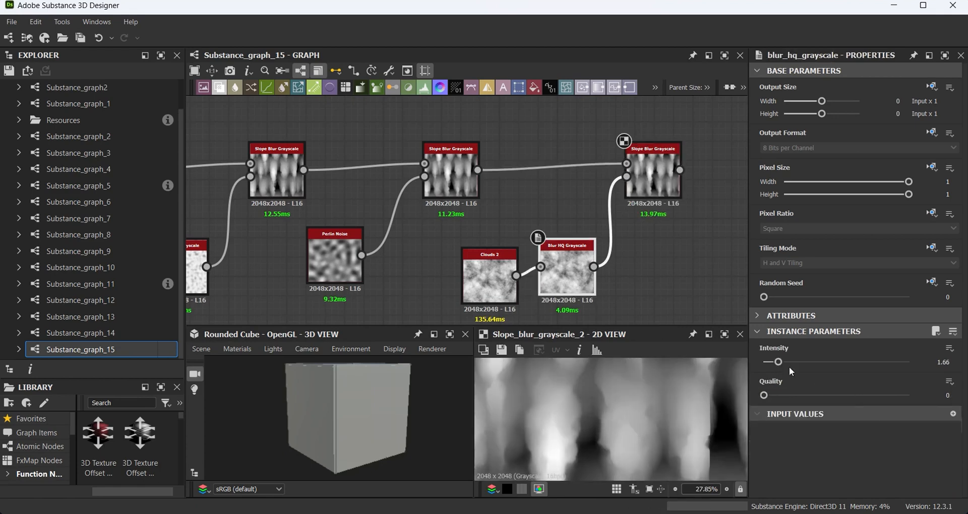
{"action": "left_click_drag", "start_coordinate": [775, 364], "coordinate": [782, 363]}
{"action": "scroll", "coordinate": [492, 245], "scroll_direction": "down", "scroll_amount": 5}
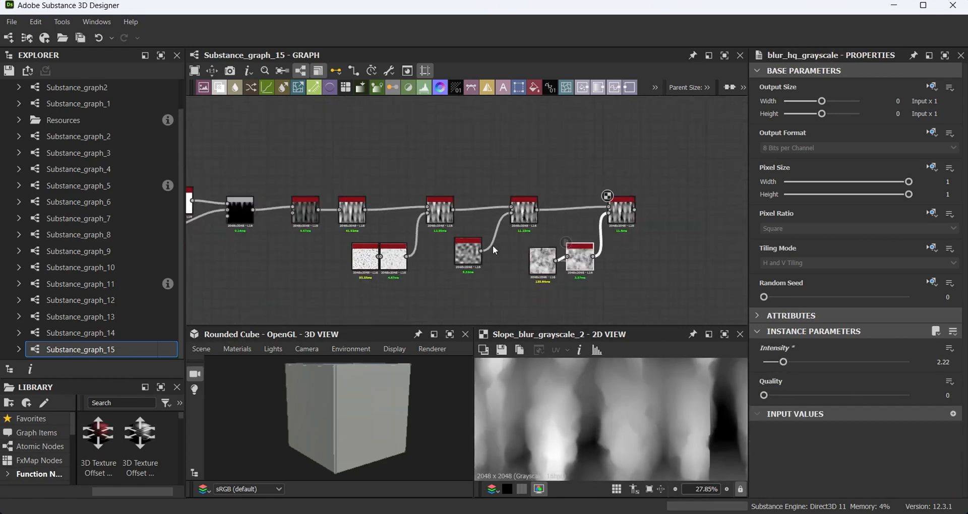
{"action": "left_click_drag", "start_coordinate": [338, 182], "coordinate": [615, 281]}
{"action": "mouse_move", "coordinate": [609, 218]}
{"action": "left_mouse_down"}
{"action": "mouse_move", "coordinate": [450, 217]}
{"action": "mouse_move", "coordinate": [477, 235]}
{"action": "left_mouse_up"}
{"action": "scroll", "coordinate": [628, 403], "scroll_direction": "down", "scroll_amount": 1}
{"action": "scroll", "coordinate": [454, 202], "scroll_direction": "up", "scroll_amount": 4}
{"action": "left_click", "coordinate": [546, 252]}
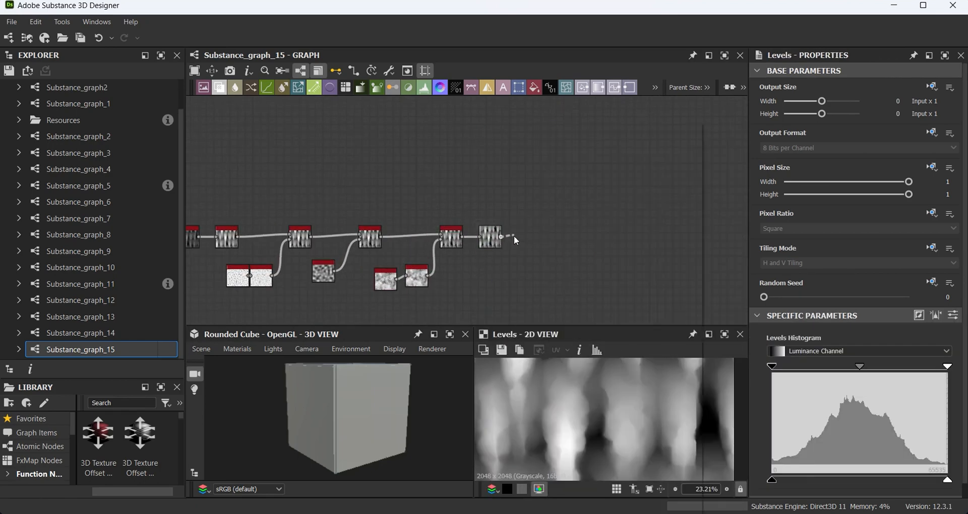
{"action": "key", "text": "Delete"}
- Add a fourth Slope Blur Grayscale at the end of the chain and connect a new Clouds 1 node to its slope input
{"action": "scroll", "coordinate": [493, 239], "scroll_direction": "up", "scroll_amount": 4}
{"action": "left_click_drag", "start_coordinate": [423, 235], "coordinate": [523, 285]}
{"action": "type", "text": "slop"}
{"action": "left_click", "coordinate": [567, 149]}
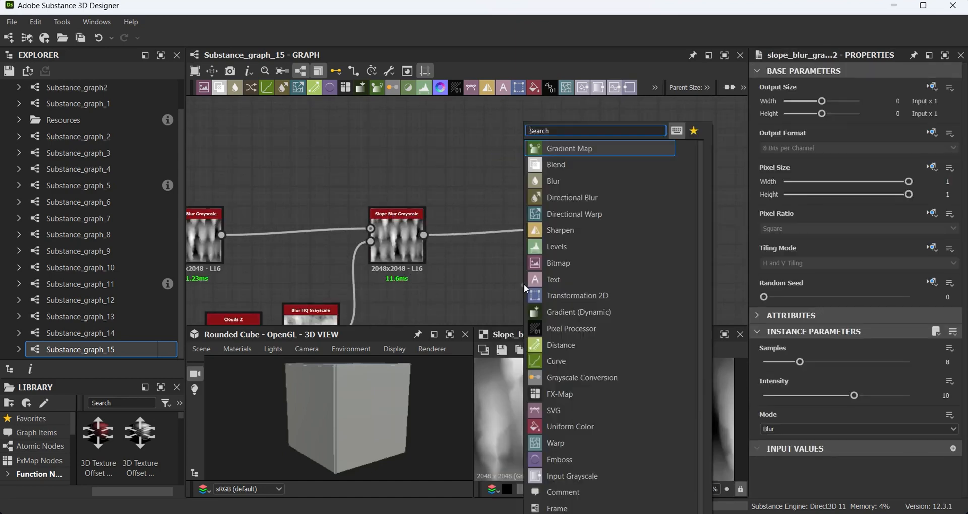
{"action": "type", "text": "clo"}
{"action": "left_click", "coordinate": [572, 195]}
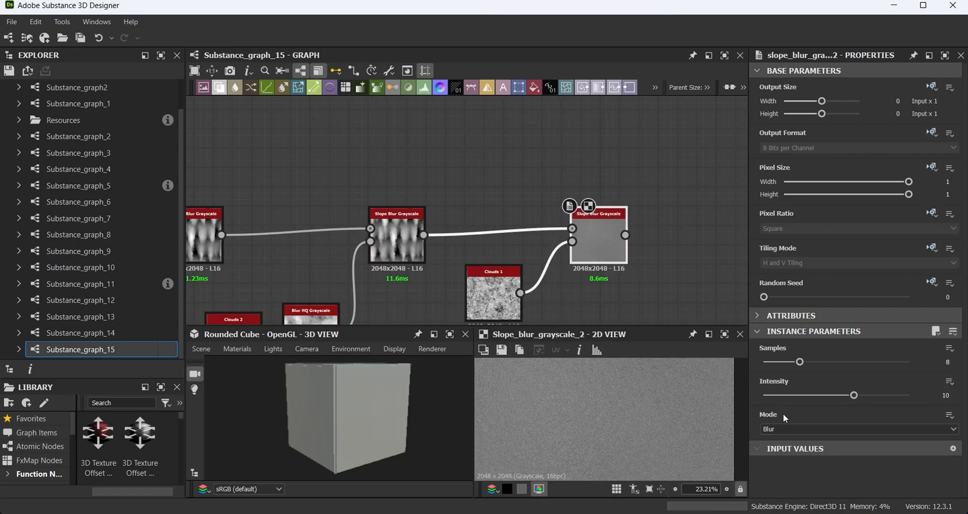
- Set the fourth Slope Blur to 32 samples, intensity 0.14 and Min mode
{"action": "left_click", "coordinate": [909, 361]}
{"action": "left_click_drag", "start_coordinate": [854, 395], "coordinate": [766, 395]}
{"action": "left_click", "coordinate": [778, 428]}
{"action": "left_click", "coordinate": [776, 457]}
{"action": "left_click", "coordinate": [779, 430]}
{"action": "left_click", "coordinate": [778, 448]}
- Insert a Blur HQ Grayscale between Clouds 1 and the fourth Slope Blur, and lower its intensity
{"action": "left_click_drag", "start_coordinate": [505, 287], "coordinate": [466, 307]}
{"action": "left_click", "coordinate": [517, 288]}
{"action": "key", "text": "space"}
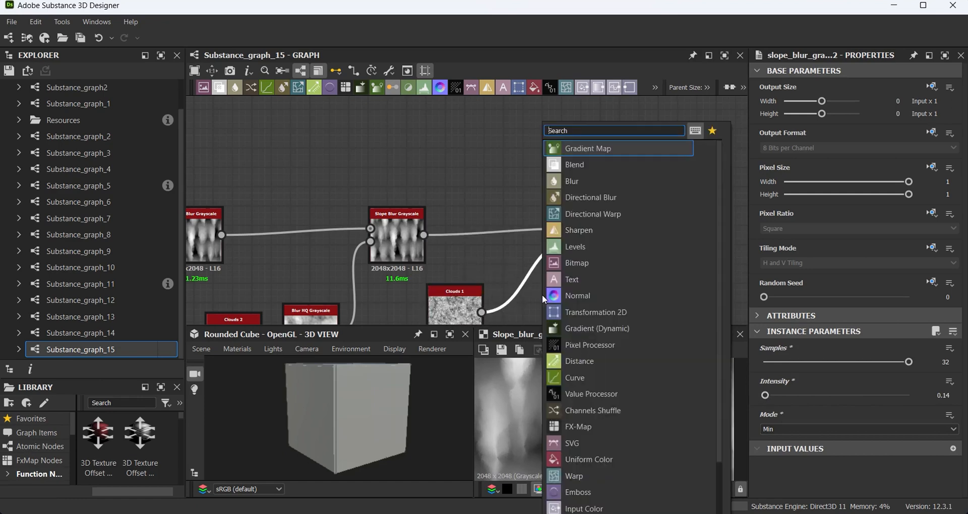
{"action": "type", "text": "hq"}
{"action": "left_click", "coordinate": [598, 150]}
{"action": "left_click_drag", "start_coordinate": [547, 249], "coordinate": [552, 288]}
{"action": "left_click_drag", "start_coordinate": [854, 362], "coordinate": [773, 359]}
- Preview the fourth Slope Blur and set its intensity to 0.21
{"action": "double_click", "coordinate": [605, 245]}
{"action": "mouse_move", "coordinate": [769, 399]}
{"action": "left_mouse_down"}
{"action": "mouse_move", "coordinate": [760, 401]}
{"action": "mouse_move", "coordinate": [766, 397]}
{"action": "left_mouse_up"}
{"action": "scroll", "coordinate": [452, 226], "scroll_direction": "down", "scroll_amount": 8}
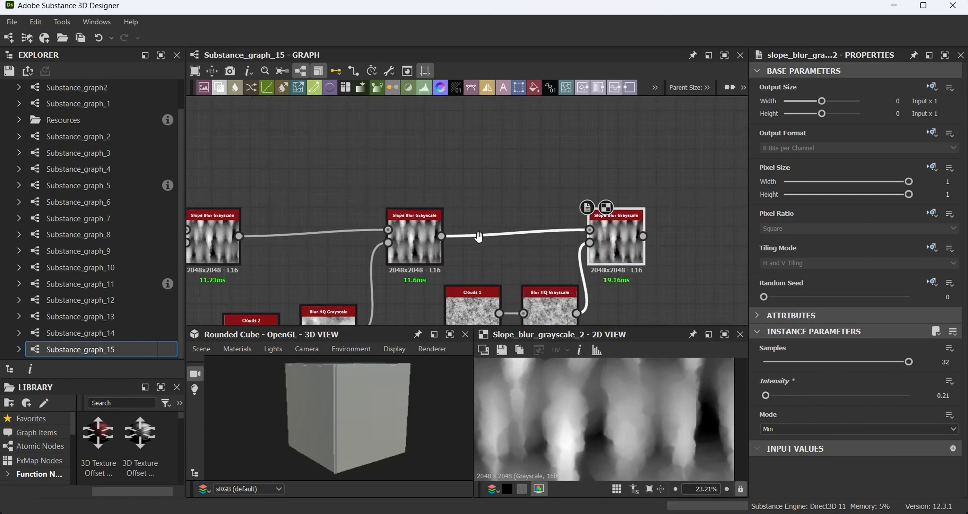
- Add a Quantize Grayscale node fed by the fourth Slope Blur, placed above the chain, with 6 steps
{"action": "left_click_drag", "start_coordinate": [246, 195], "coordinate": [641, 280]}
{"action": "left_click_drag", "start_coordinate": [632, 238], "coordinate": [561, 168]}
{"action": "left_click", "coordinate": [492, 181]}
{"action": "scroll", "coordinate": [574, 257], "scroll_direction": "up", "scroll_amount": 3}
{"action": "type", "text": "qu"}
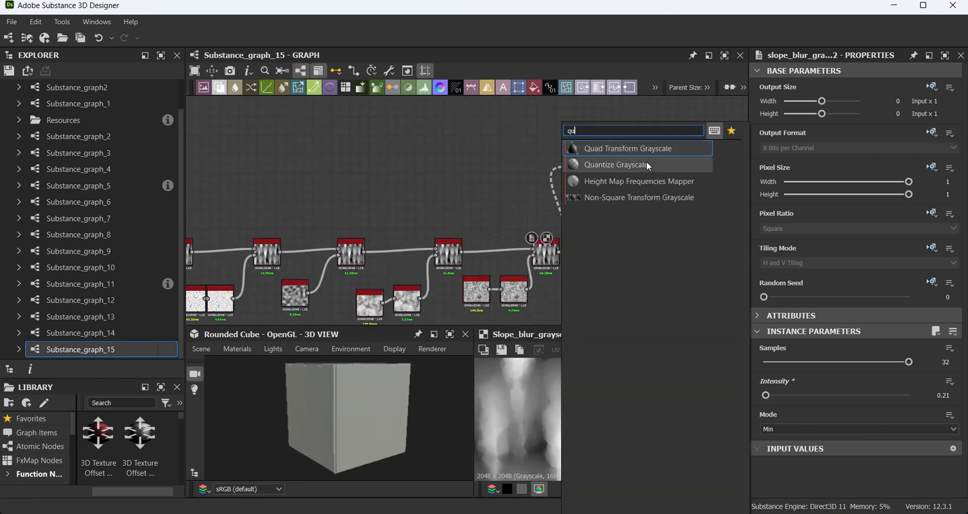
{"action": "left_click", "coordinate": [625, 165]}
{"action": "mouse_move", "coordinate": [835, 363]}
{"action": "left_mouse_down"}
{"action": "mouse_move", "coordinate": [819, 363]}
{"action": "mouse_move", "coordinate": [835, 363]}
{"action": "left_mouse_up"}
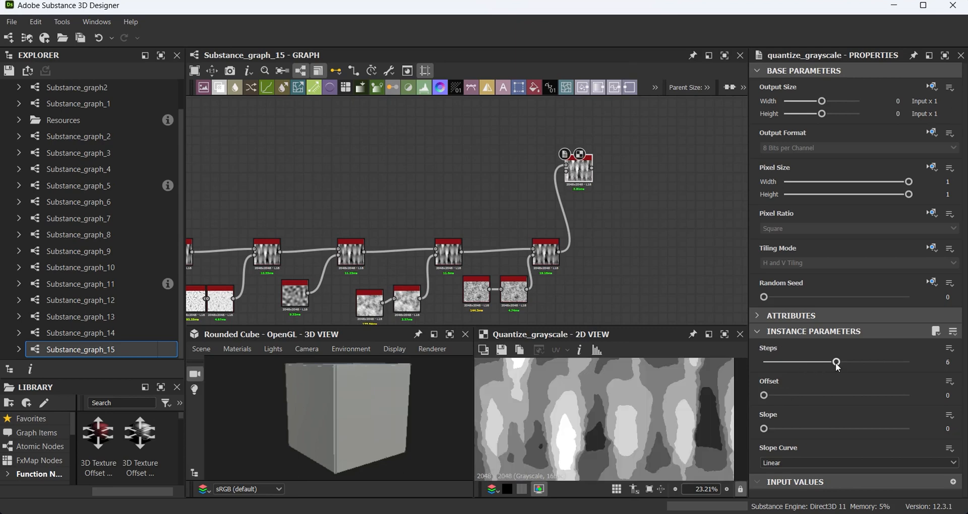
- Add an Edge Detect node after the Quantize Grayscale and set its edge roundness to 0
{"action": "left_click_drag", "start_coordinate": [593, 172], "coordinate": [622, 172]}
{"action": "type", "text": "ed"}
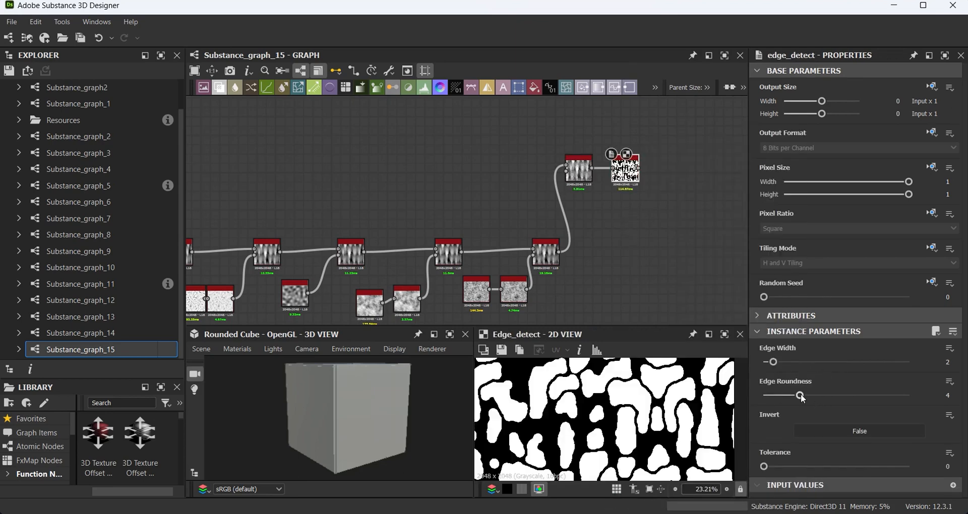
{"action": "left_click_drag", "start_coordinate": [800, 395], "coordinate": [763, 396]}
{"action": "middle_click_drag", "start_coordinate": [625, 180], "coordinate": [589, 205]}
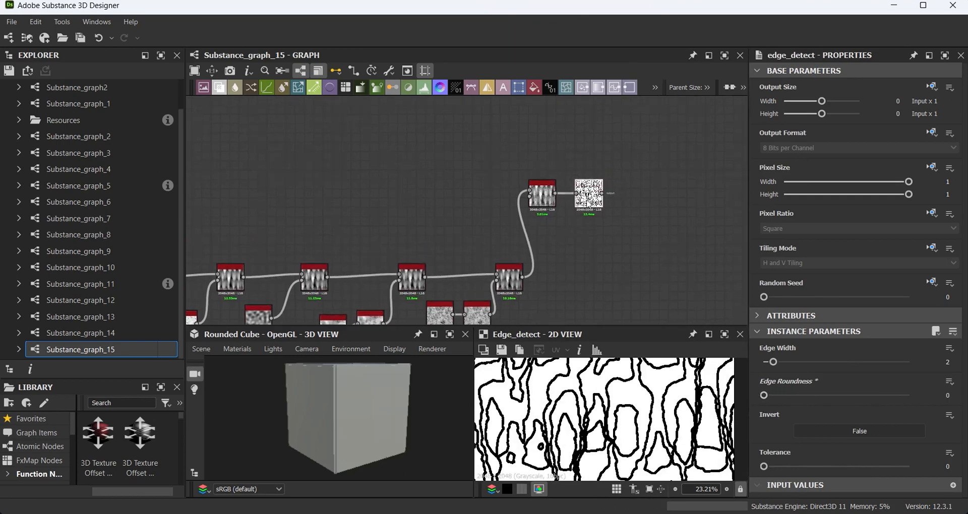
{"action": "scroll", "coordinate": [605, 199], "scroll_direction": "up", "scroll_amount": 2}
{"action": "left_click_drag", "start_coordinate": [600, 192], "coordinate": [624, 189]}
{"action": "type", "text": "nor"}
{"action": "left_click", "coordinate": [657, 152]}
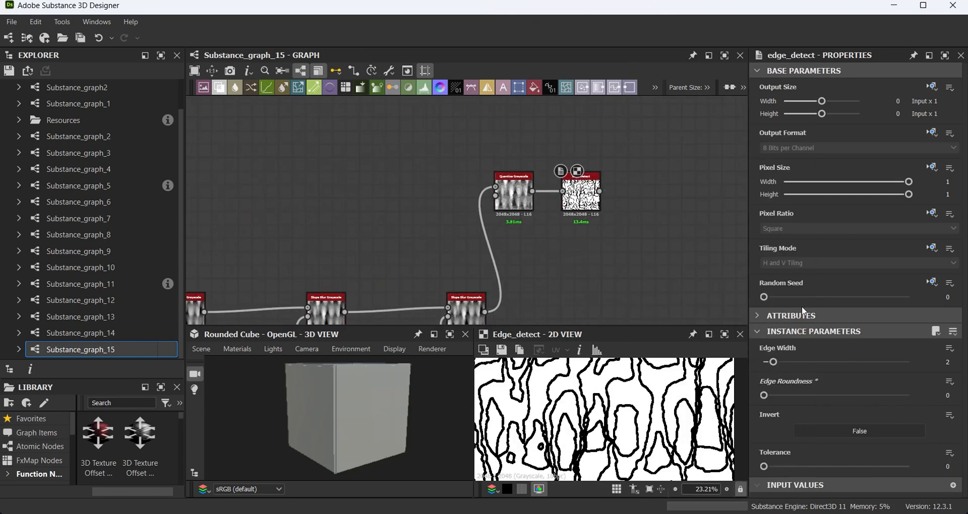
- Set the Edge Detect's edge width to 1.52 and attach a Bevel node with a distance of -0.03
{"action": "left_click_drag", "start_coordinate": [773, 362], "coordinate": [768, 362]}
{"action": "scroll", "coordinate": [599, 188], "scroll_direction": "up", "scroll_amount": 3}
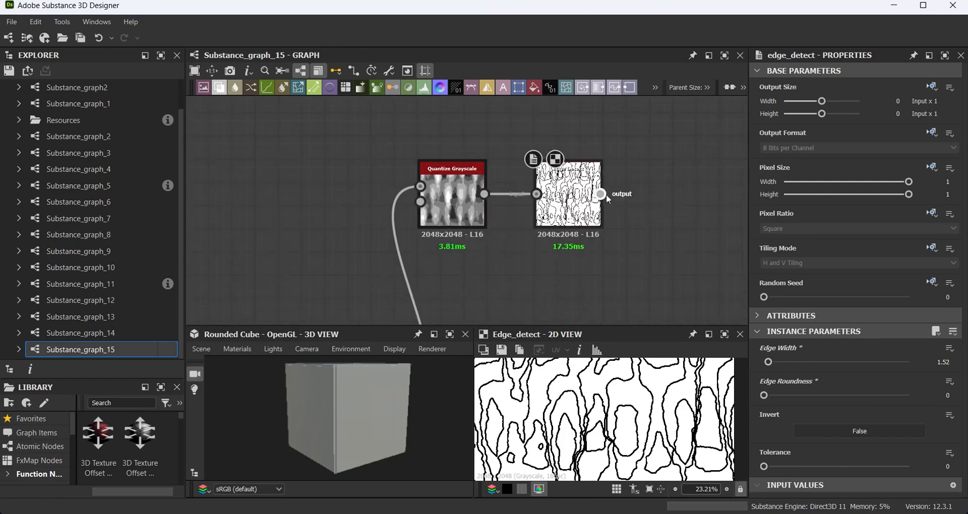
{"action": "left_click_drag", "start_coordinate": [606, 195], "coordinate": [636, 194]}
{"action": "type", "text": "bevel"}
{"action": "key", "text": "Return"}
{"action": "left_click_drag", "start_coordinate": [873, 363], "coordinate": [834, 365]}
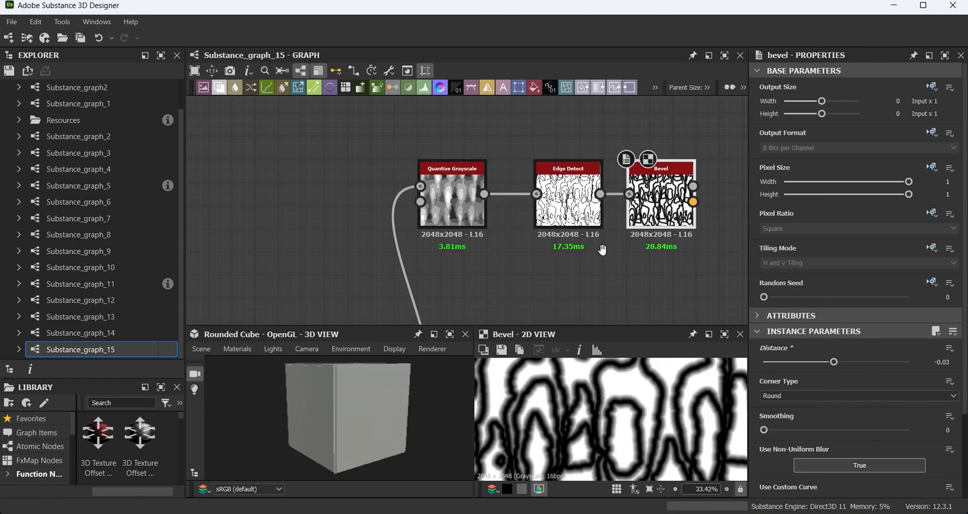
- Add a Multi Directional Warp Grayscale node fed by the Bevel's Height output
{"action": "scroll", "coordinate": [403, 221], "scroll_direction": "down", "scroll_amount": 3}
{"action": "left_click_drag", "start_coordinate": [437, 193], "coordinate": [427, 188]}
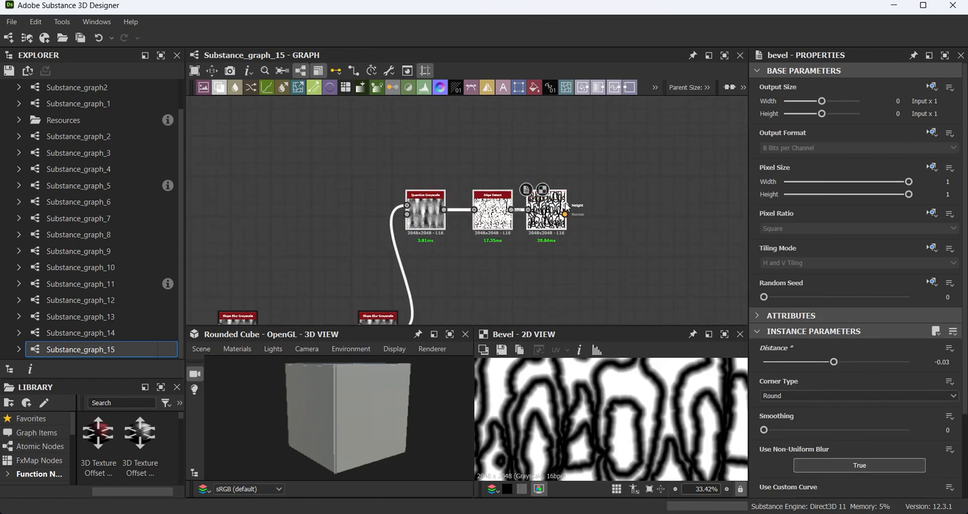
{"action": "left_click_drag", "start_coordinate": [565, 205], "coordinate": [590, 206]}
{"action": "type", "text": "dir"}
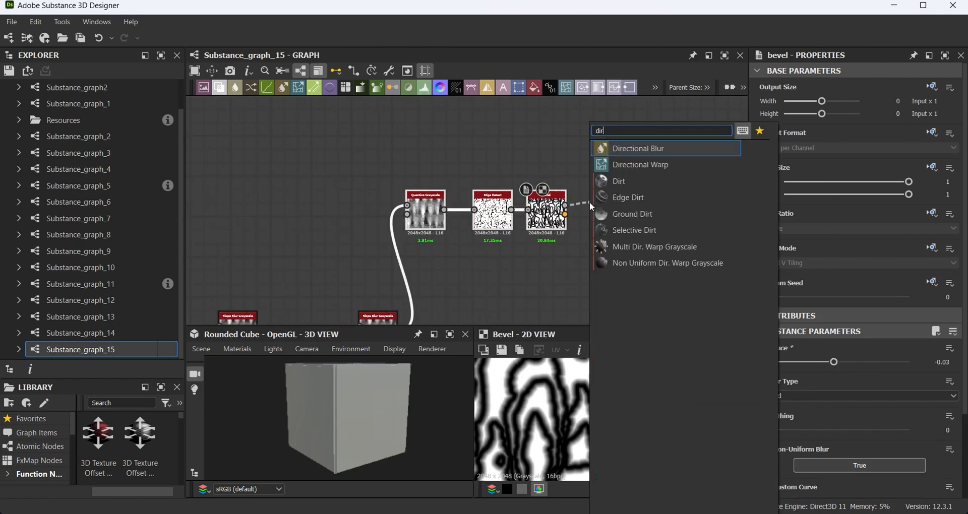
{"action": "left_click", "coordinate": [619, 228]}
- Add a Perlin Noise with disorder 0.57 below the Bevel and feed it into the warp's second input
{"action": "key", "text": "space"}
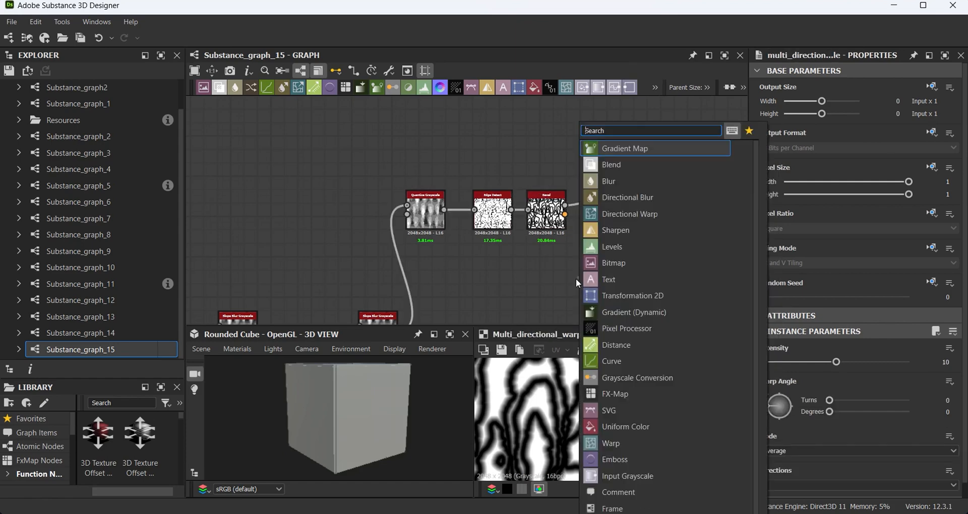
{"action": "type", "text": "per"}
{"action": "key", "text": "Return"}
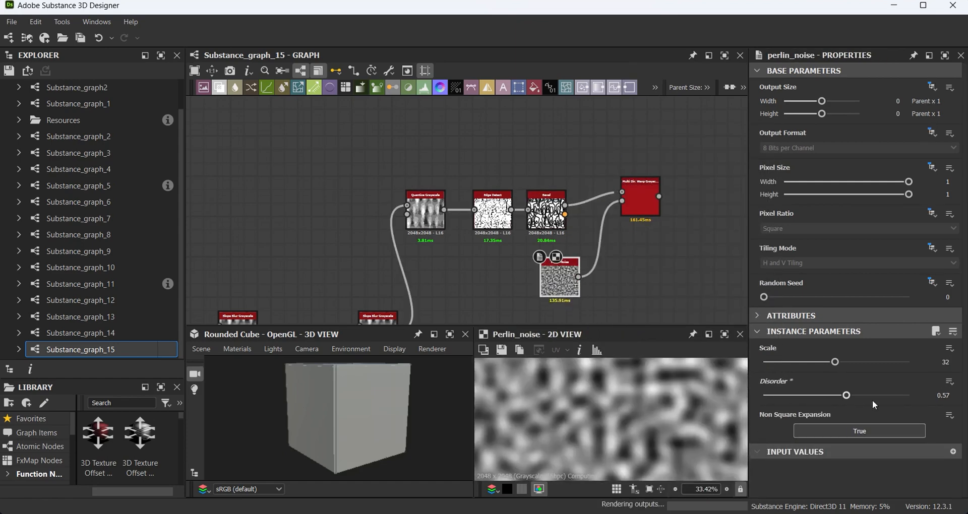
{"action": "left_click_drag", "start_coordinate": [579, 277], "coordinate": [622, 214]}
{"action": "scroll", "coordinate": [686, 413], "scroll_direction": "up", "scroll_amount": 2}
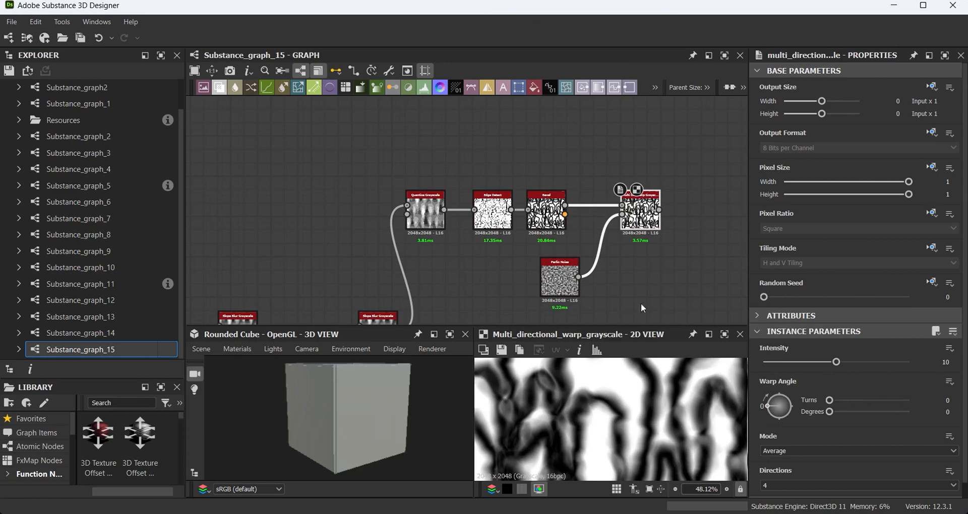
- Shift the Quantize branch back towards the main chain and add a Slope Blur Grayscale after the Multi Directional Warp
{"action": "scroll", "coordinate": [605, 247], "scroll_direction": "down", "scroll_amount": 3}
{"action": "left_click_drag", "start_coordinate": [472, 184], "coordinate": [631, 250]}
{"action": "left_click_drag", "start_coordinate": [623, 218], "coordinate": [588, 218]}
{"action": "key", "text": "space"}
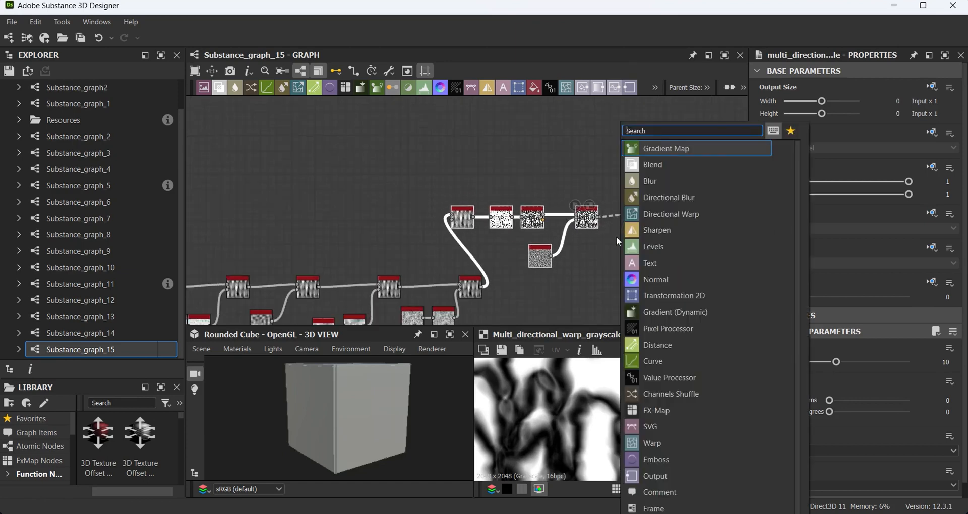
{"action": "type", "text": "slo"}
{"action": "left_click", "coordinate": [698, 153]}
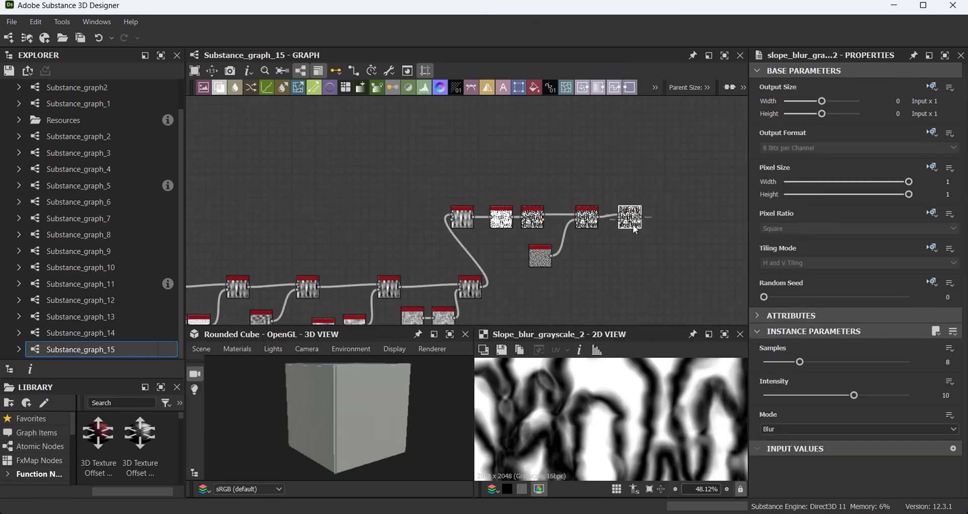
- Connect a Clouds 2 node to the new Slope Blur's second input, set its disorder to 0.59 and raise its scale
{"action": "left_click_drag", "start_coordinate": [635, 230], "coordinate": [582, 265]}
{"action": "type", "text": "clo"}
{"action": "left_click", "coordinate": [665, 178]}
{"action": "left_click_drag", "start_coordinate": [763, 396], "coordinate": [849, 395]}
{"action": "left_click_drag", "start_coordinate": [764, 362], "coordinate": [783, 362]}
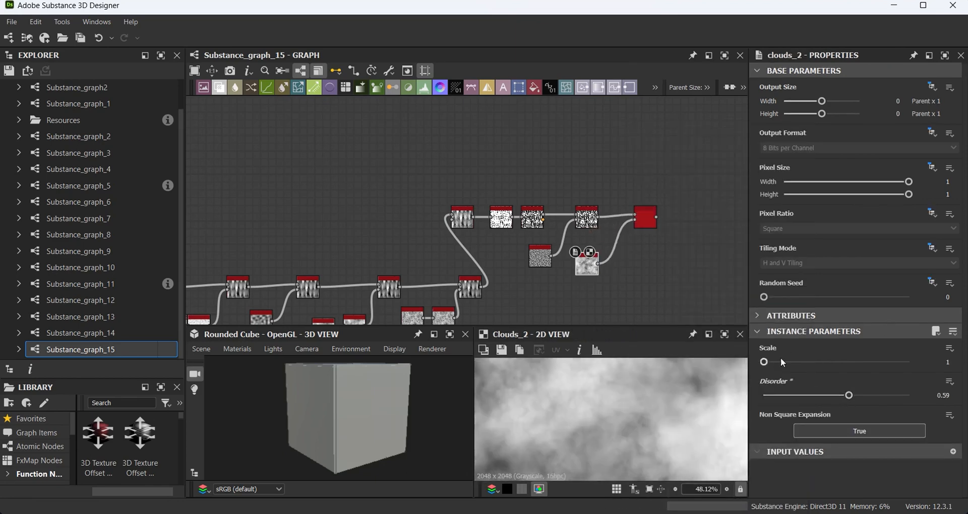
- Insert a blur node between Clouds 2 and the new Slope Blur
{"action": "double_click", "coordinate": [647, 221]}
{"action": "left_click_drag", "start_coordinate": [634, 223], "coordinate": [607, 272]}
{"action": "type", "text": "bl"}
{"action": "left_click", "coordinate": [670, 148]}
- Preview the new Slope Blur and set it to 30 samples, intensity 0.48 and Min mode
{"action": "double_click", "coordinate": [645, 217]}
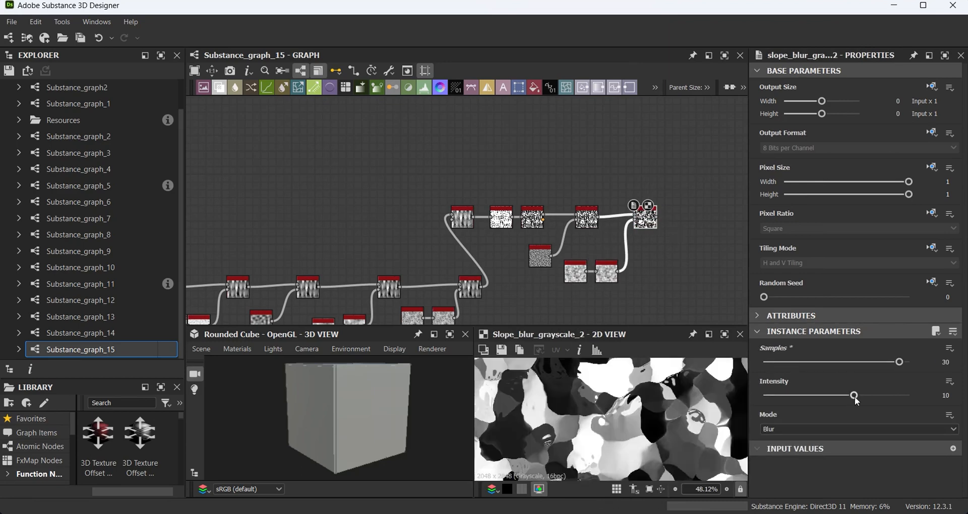
{"action": "left_click_drag", "start_coordinate": [854, 396], "coordinate": [763, 395]}
{"action": "left_click", "coordinate": [779, 429]}
{"action": "left_click", "coordinate": [780, 449]}
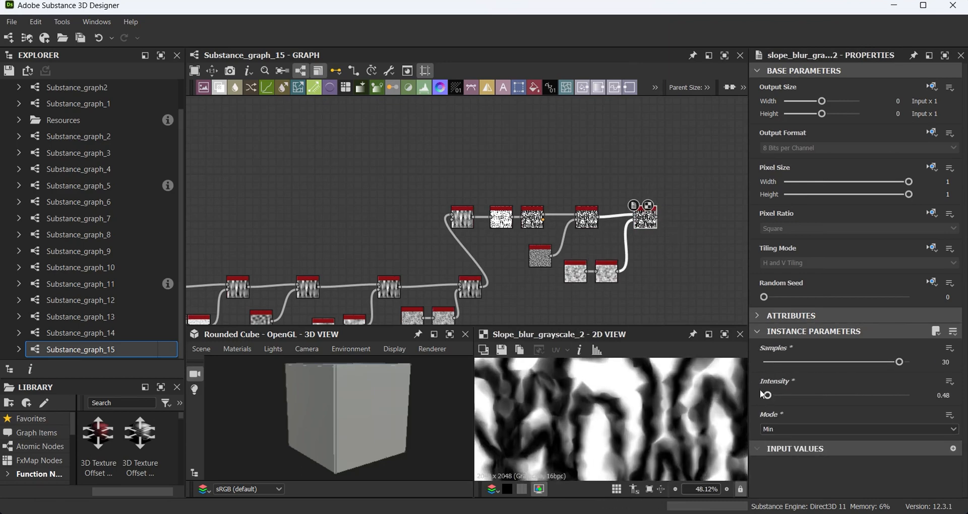
- Move the first Slope Blur and its noise inputs closer to the start of the main chain
{"action": "scroll", "coordinate": [580, 264], "scroll_direction": "down", "scroll_amount": 1}
{"action": "left_click_drag", "start_coordinate": [485, 181], "coordinate": [636, 277]}
{"action": "middle_click_drag", "start_coordinate": [587, 241], "coordinate": [885, 192]}
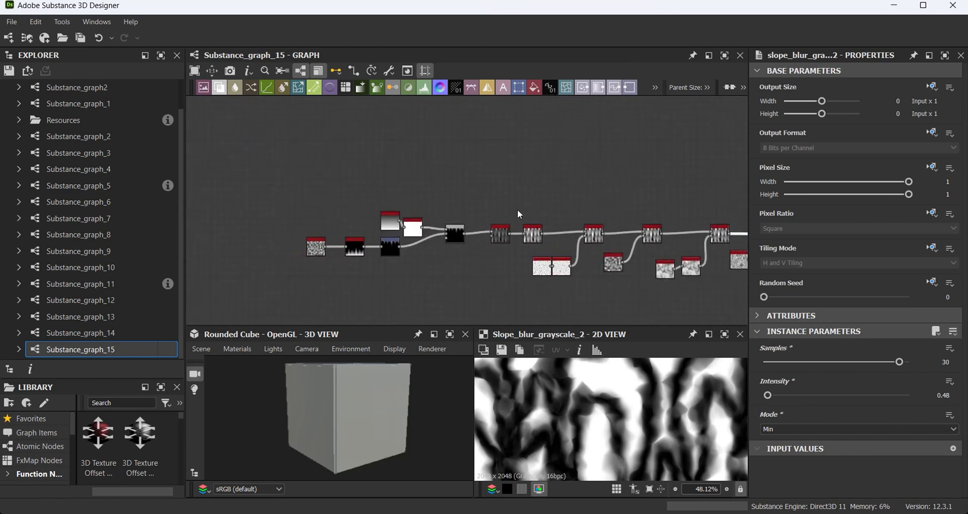
{"action": "scroll", "coordinate": [517, 209], "scroll_direction": "up", "scroll_amount": 2}
{"action": "left_click_drag", "start_coordinate": [540, 234], "coordinate": [503, 235]}
{"action": "left_click_drag", "start_coordinate": [566, 195], "coordinate": [637, 278]}
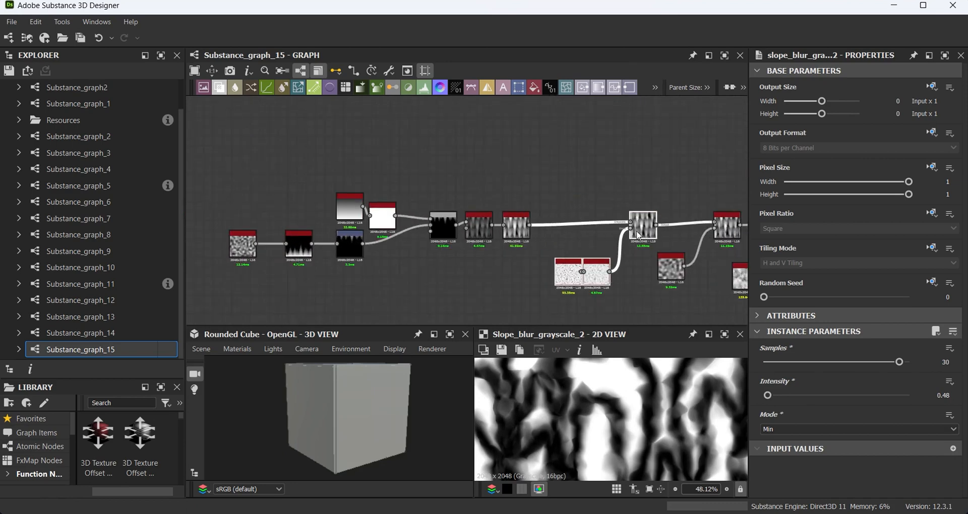
{"action": "left_click_drag", "start_coordinate": [636, 231], "coordinate": [556, 235]}
- Pull the second and third Slope Blurs, each with its noise inputs, closer to the first Slope Blur
{"action": "middle_click_drag", "start_coordinate": [723, 224], "coordinate": [681, 227]}
{"action": "left_click_drag", "start_coordinate": [680, 232], "coordinate": [583, 241]}
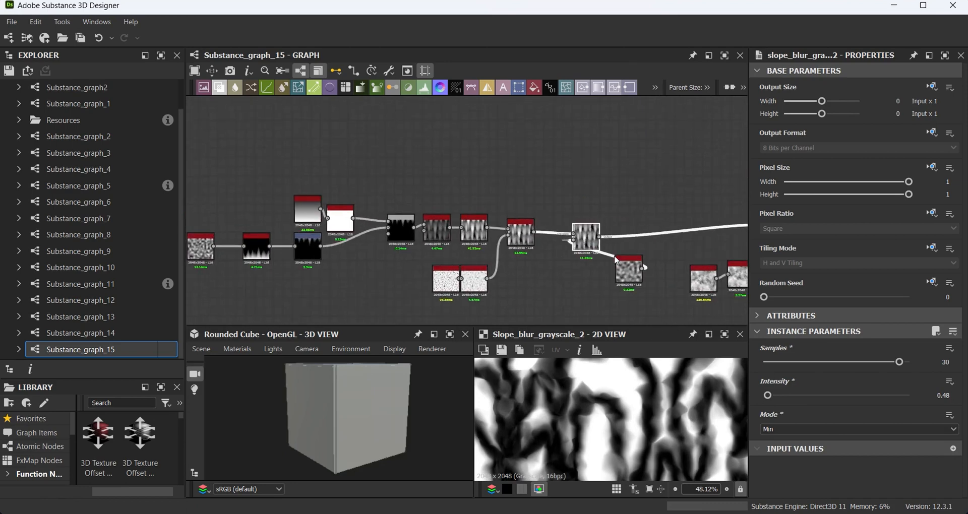
{"action": "left_click_drag", "start_coordinate": [634, 273], "coordinate": [531, 278]}
{"action": "left_click_drag", "start_coordinate": [592, 242], "coordinate": [593, 243]}
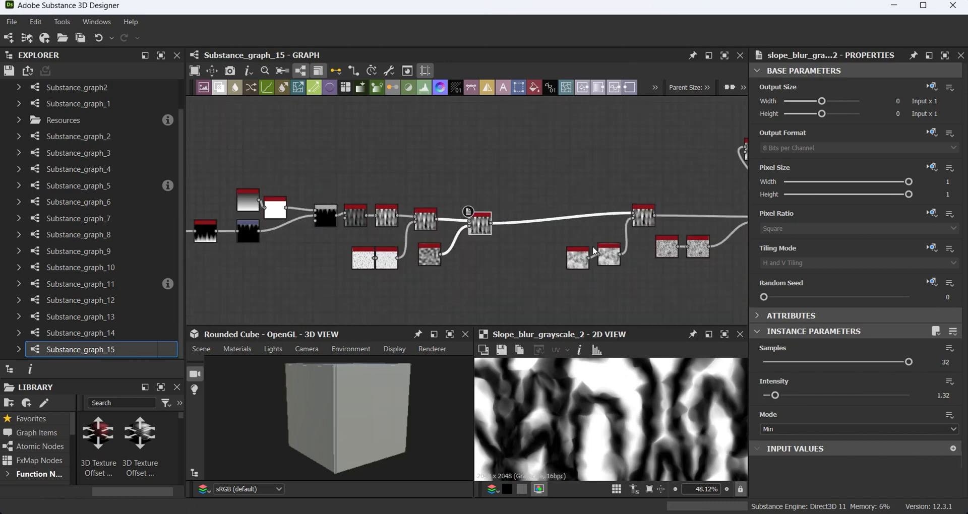
{"action": "left_click_drag", "start_coordinate": [547, 185], "coordinate": [641, 267]}
{"action": "left_click_drag", "start_coordinate": [638, 222], "coordinate": [533, 229]}
{"action": "left_click", "coordinate": [503, 295]}
{"action": "left_click_drag", "start_coordinate": [476, 263], "coordinate": [482, 260]}
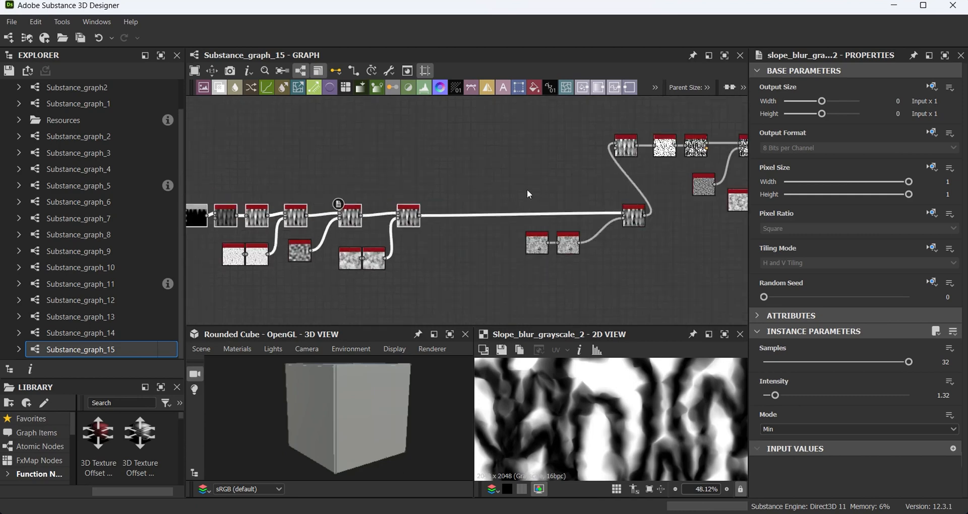
- Move the fourth Slope Blur and its Clouds and blur inputs next to the third Slope Blur
{"action": "left_click_drag", "start_coordinate": [527, 190], "coordinate": [647, 279]}
{"action": "left_click_drag", "start_coordinate": [630, 214], "coordinate": [510, 225]}
{"action": "left_click_drag", "start_coordinate": [442, 273], "coordinate": [421, 252]}
{"action": "left_click_drag", "start_coordinate": [446, 256], "coordinate": [476, 260]}
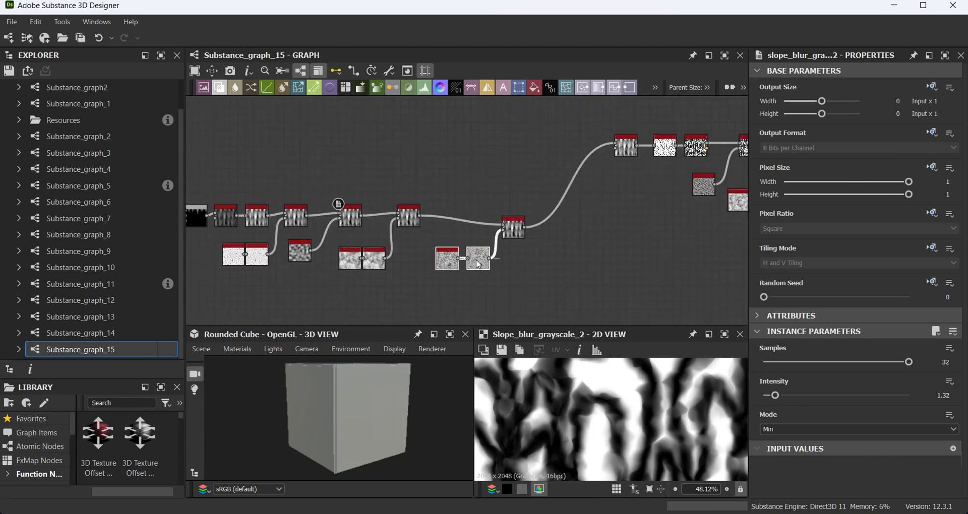
{"action": "left_click_drag", "start_coordinate": [464, 228], "coordinate": [536, 264]}
{"action": "left_click_drag", "start_coordinate": [514, 223], "coordinate": [478, 218]}
- Move the whole Quantize branch closer to the fourth Slope Blur and tuck its Clouds 2 and blur nodes underneath
{"action": "middle_click_drag", "start_coordinate": [554, 160], "coordinate": [475, 176]}
{"action": "left_click_drag", "start_coordinate": [461, 124], "coordinate": [734, 225]}
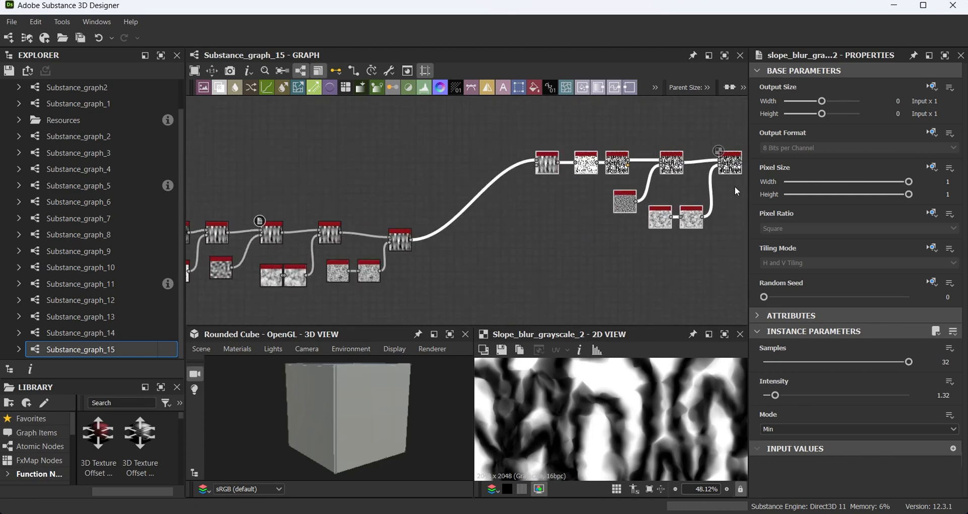
{"action": "left_click_drag", "start_coordinate": [734, 169], "coordinate": [618, 165]}
{"action": "left_click_drag", "start_coordinate": [579, 242], "coordinate": [553, 219]}
{"action": "left_click_drag", "start_coordinate": [577, 219], "coordinate": [577, 203]}
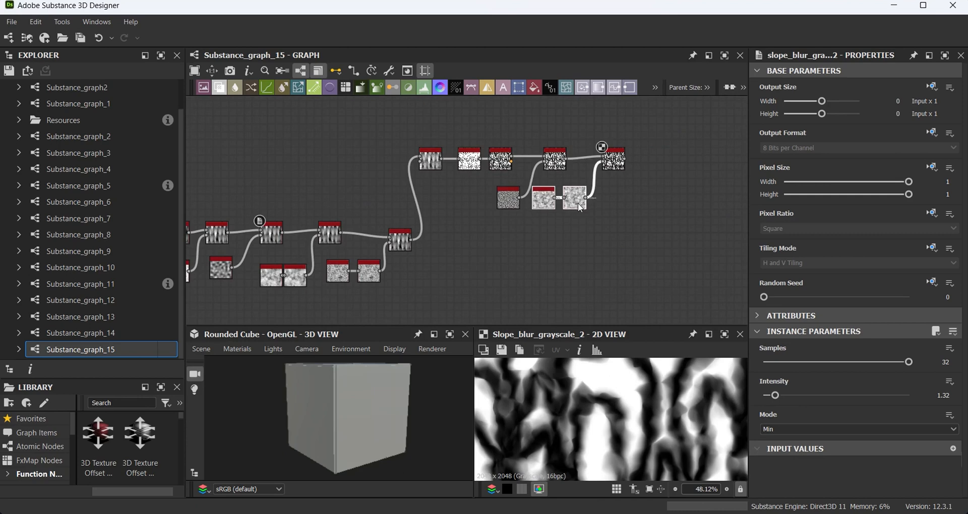
- Add a Subtract-mode Blend with the main chain's last Slope Blur as background and the Quantize branch's Slope Blur as foreground
{"action": "middle_click_drag", "start_coordinate": [573, 229], "coordinate": [481, 224]}
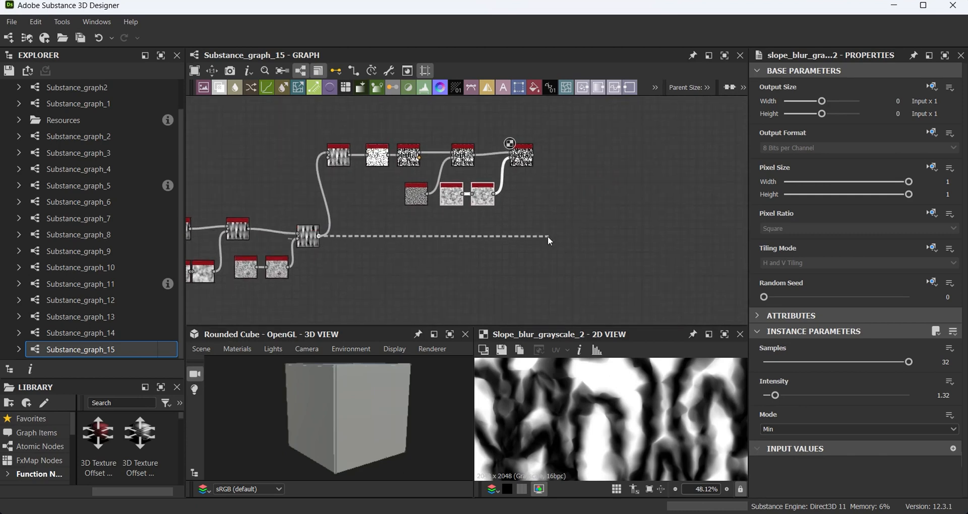
{"action": "left_click_drag", "start_coordinate": [547, 236], "coordinate": [547, 236]}
{"action": "left_click", "coordinate": [594, 159]}
{"action": "left_click", "coordinate": [788, 380]}
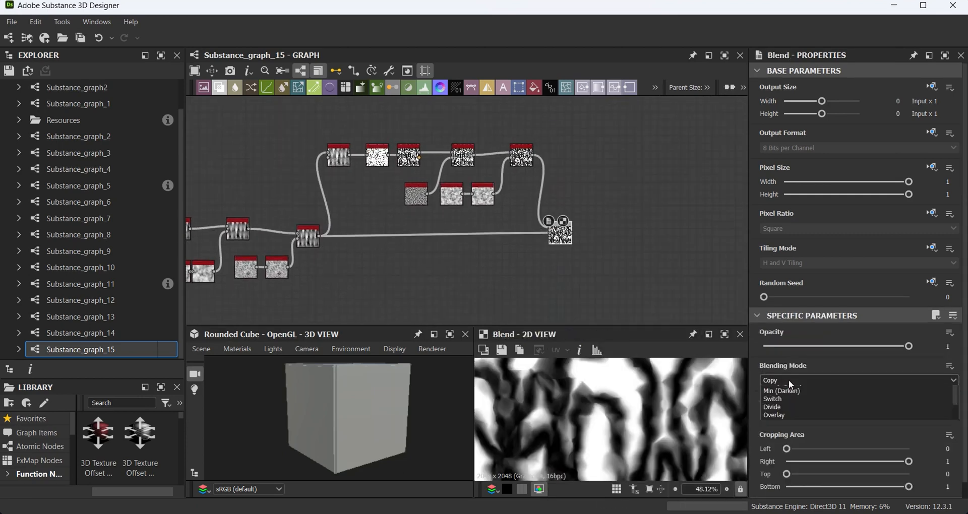
{"action": "left_click", "coordinate": [791, 405]}
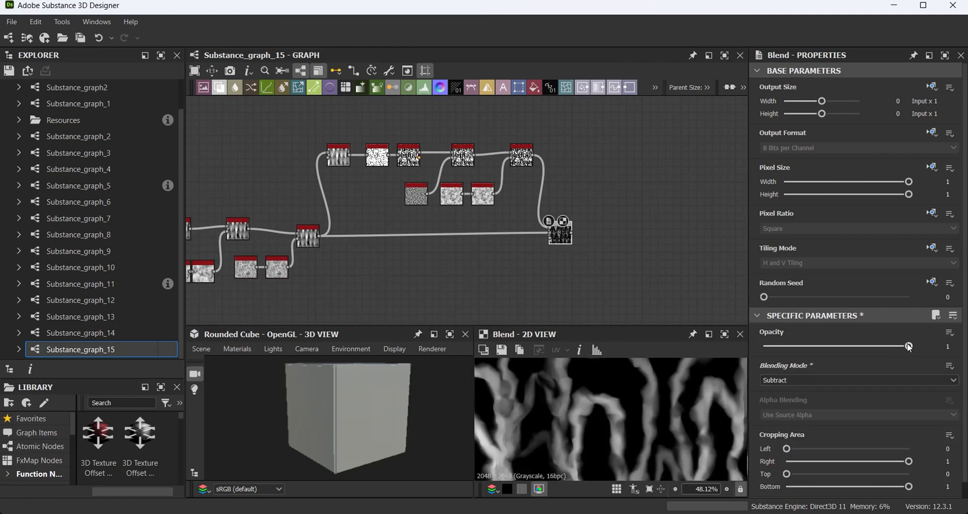
- Insert an Invert Grayscale between the Quantize branch's Slope Blur and the Blend, placed right beside that Slope Blur
{"action": "key", "text": "space"}
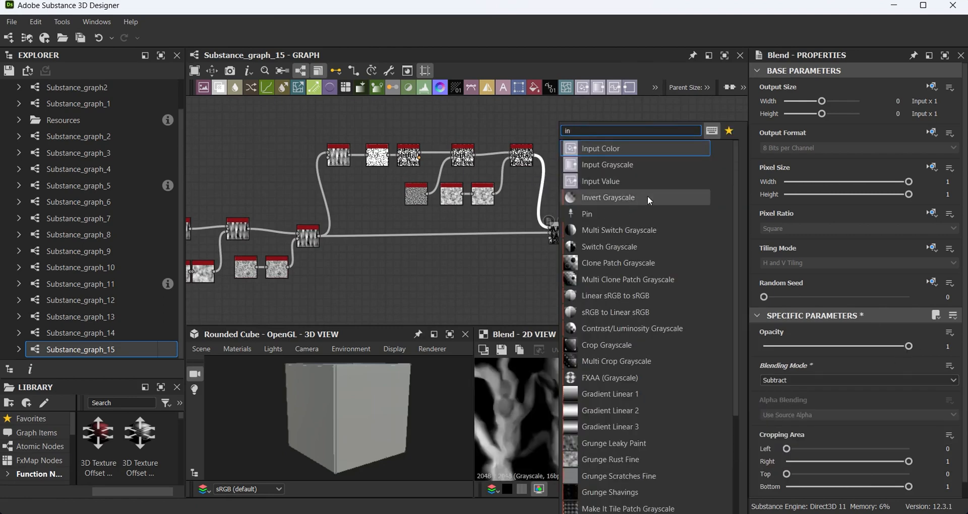
{"action": "left_click", "coordinate": [647, 195]}
{"action": "left_click_drag", "start_coordinate": [542, 186], "coordinate": [549, 155]}
- Set the Subtract Blend's opacity to 0.07 and preview its result
{"action": "left_click", "coordinate": [560, 234]}
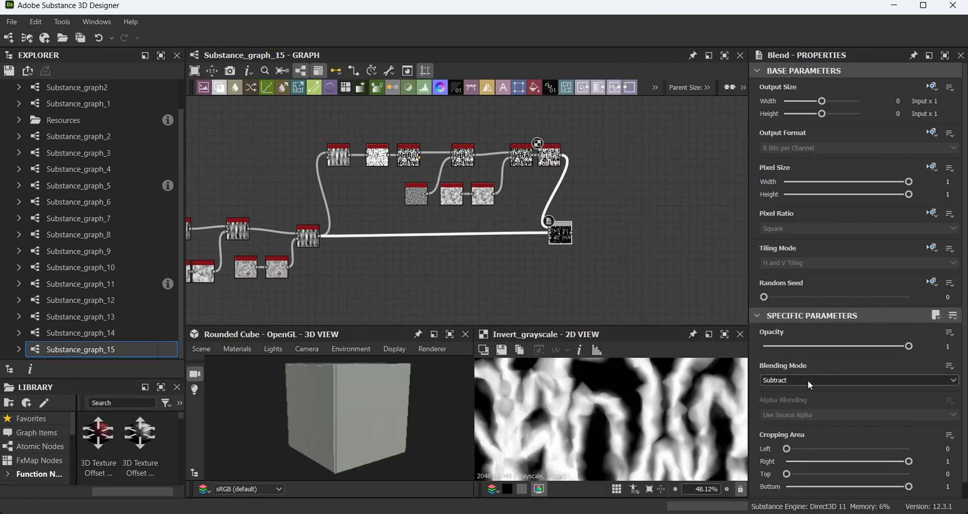
{"action": "left_click", "coordinate": [809, 380]}
{"action": "left_click", "coordinate": [808, 380]}
{"action": "left_click_drag", "start_coordinate": [909, 346], "coordinate": [774, 347]}
{"action": "double_click", "coordinate": [560, 235]}
{"action": "scroll", "coordinate": [595, 412], "scroll_direction": "down", "scroll_amount": 3}
{"action": "middle_click_drag", "start_coordinate": [594, 412], "coordinate": [618, 435]}
{"action": "scroll", "coordinate": [630, 426], "scroll_direction": "up", "scroll_amount": 3}
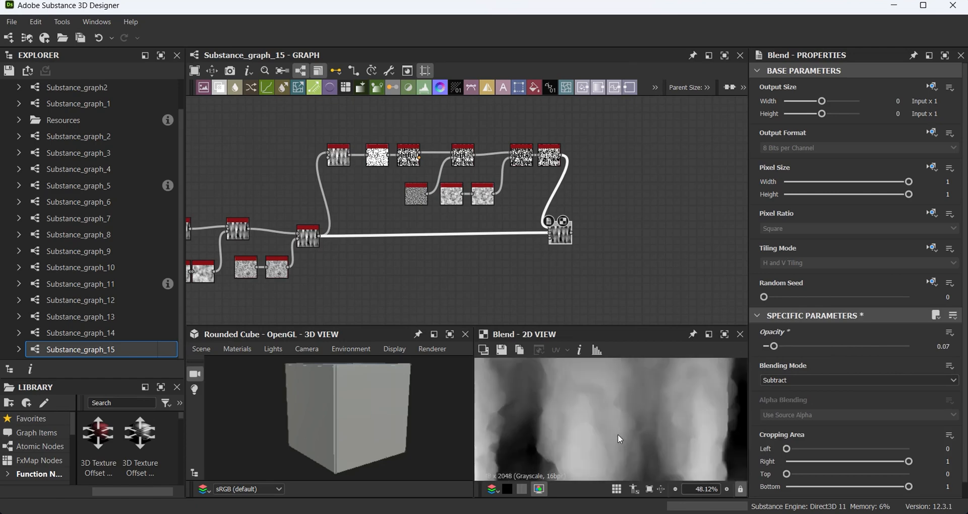
- Nudge the Blend node so that it lines up horizontally with the main chain
{"action": "scroll", "coordinate": [617, 435], "scroll_direction": "down", "scroll_amount": 3}
{"action": "scroll", "coordinate": [496, 251], "scroll_direction": "down", "scroll_amount": 2}
{"action": "scroll", "coordinate": [618, 232], "scroll_direction": "down", "scroll_amount": 3}
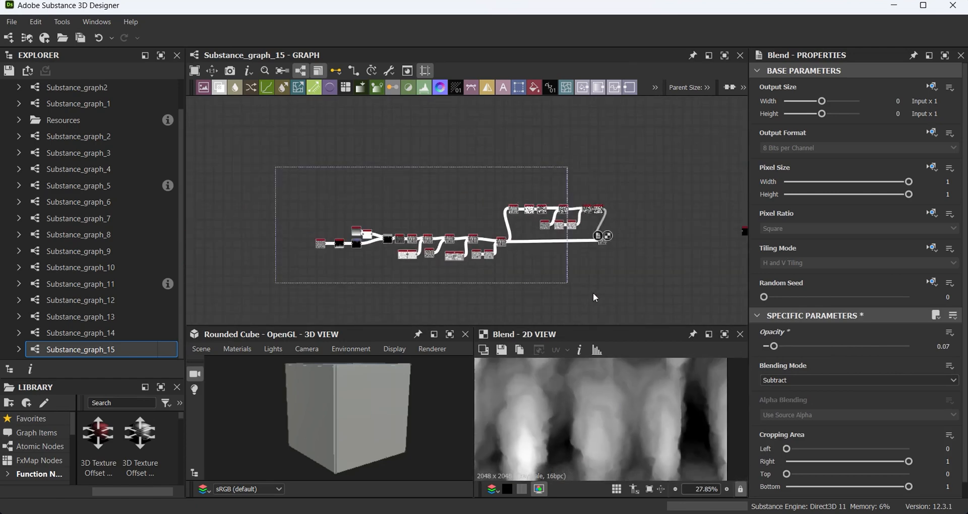
{"action": "scroll", "coordinate": [501, 235], "scroll_direction": "up", "scroll_amount": 5}
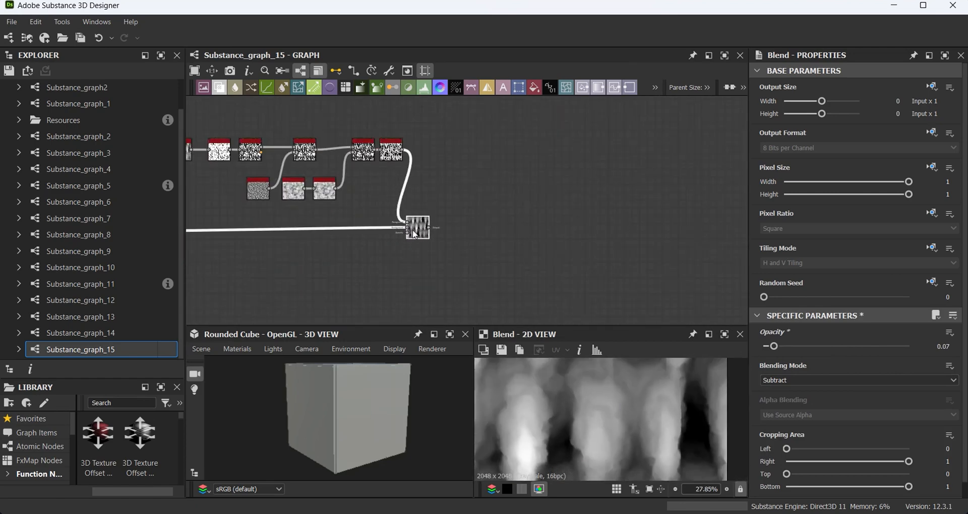
{"action": "left_click_drag", "start_coordinate": [413, 230], "coordinate": [421, 235]}
{"action": "mouse_move", "coordinate": [454, 235]}
{"action": "middle_mouse_down"}
{"action": "mouse_move", "coordinate": [424, 228]}
{"action": "mouse_move", "coordinate": [439, 247]}
{"action": "middle_mouse_up"}
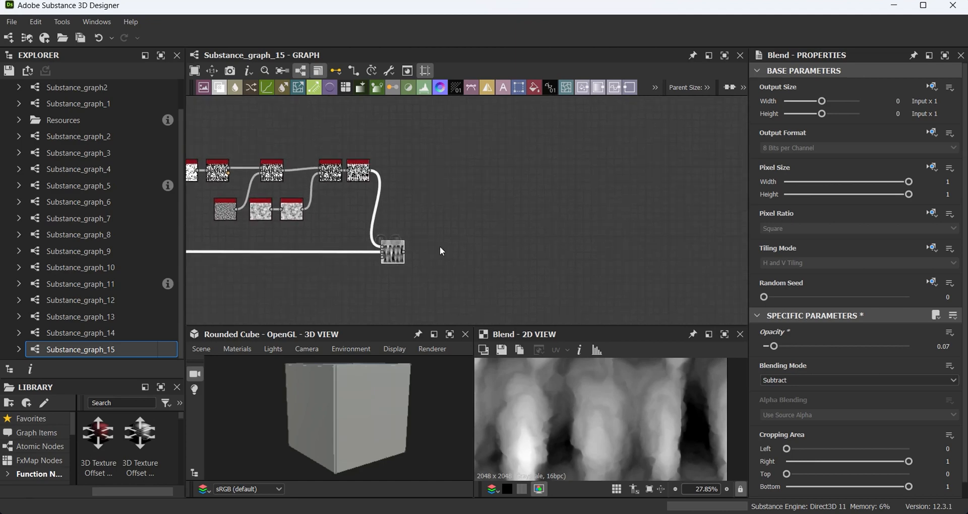
- Add a Scratches Generator node beyond the Subtract Blend, above the main chain, and increase its Spline Number
{"action": "key", "text": "space"}
{"action": "type", "text": "c"}
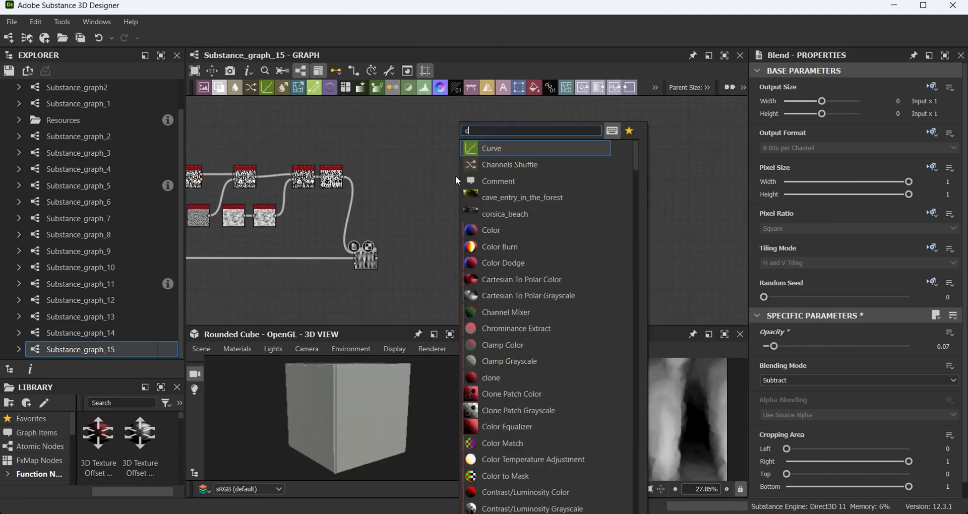
{"action": "type", "text": "ra"}
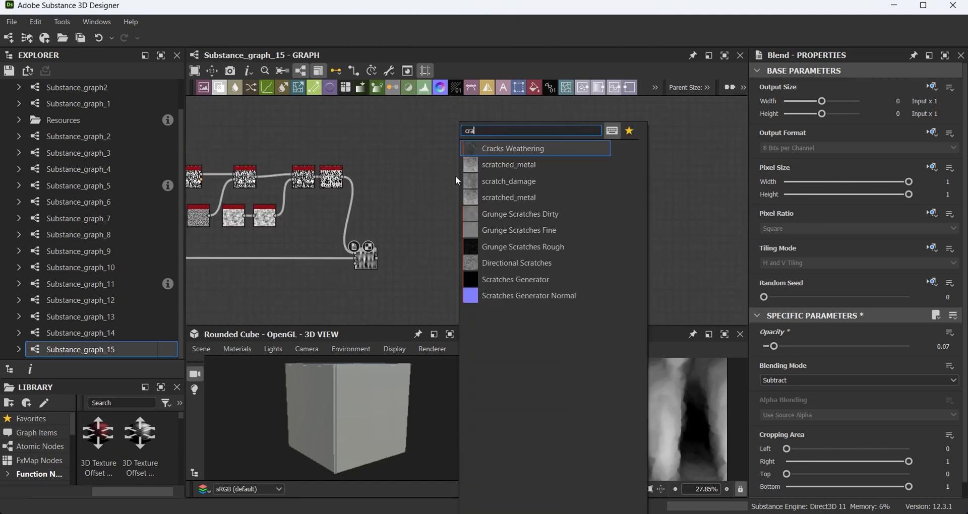
{"action": "key", "text": "BackSpace"}
{"action": "key", "text": "BackSpace"}
{"action": "key", "text": "BackSpace"}
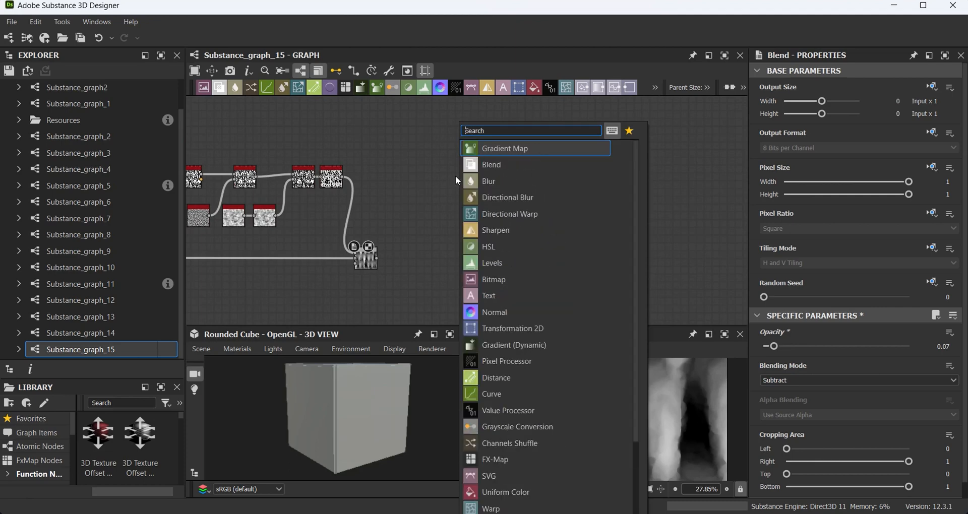
{"action": "type", "text": "scr"}
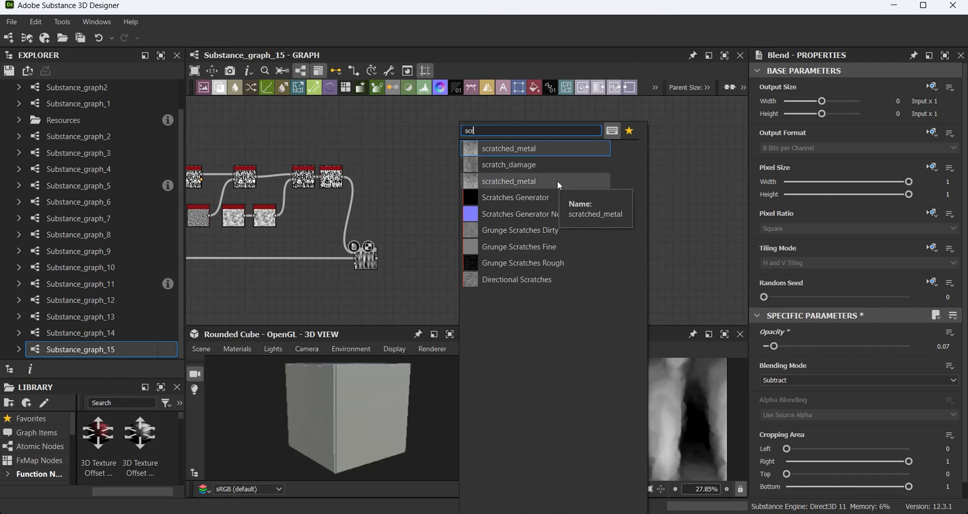
{"action": "left_click", "coordinate": [549, 197]}
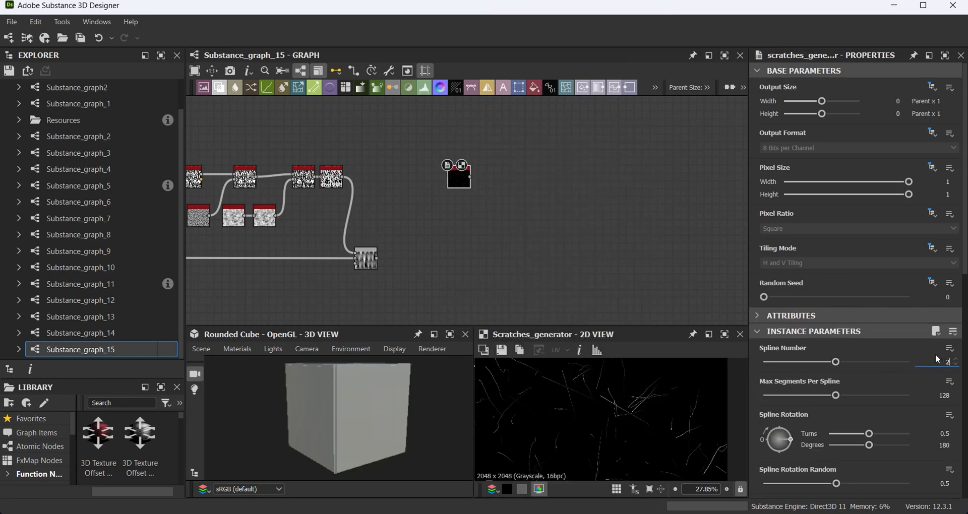
{"action": "key", "text": "Return"}
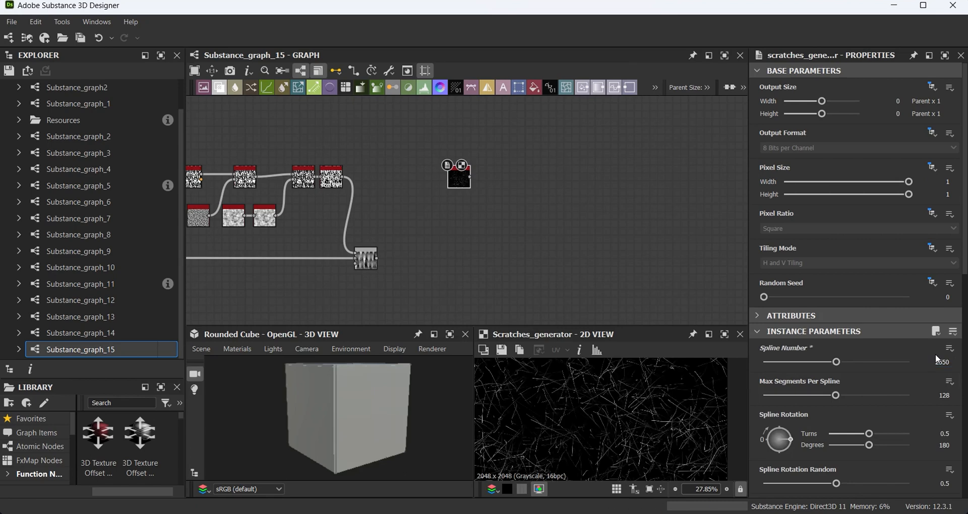
- Add a Directional Warp after the Scratches Generator and feed its intensity input from a new Perlin Noise
{"action": "left_click", "coordinate": [301, 87]}
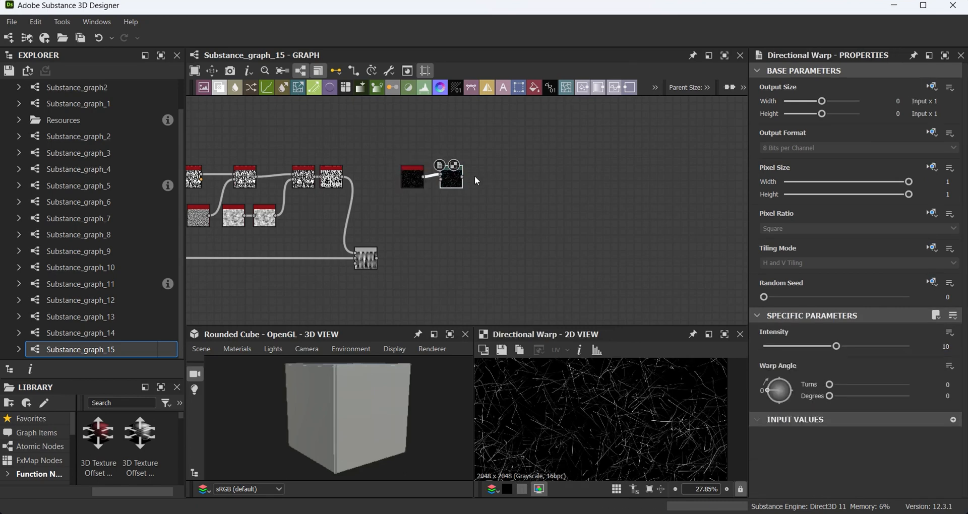
{"action": "left_click_drag", "start_coordinate": [444, 178], "coordinate": [460, 178]}
{"action": "key", "text": "space"}
{"action": "type", "text": "per"}
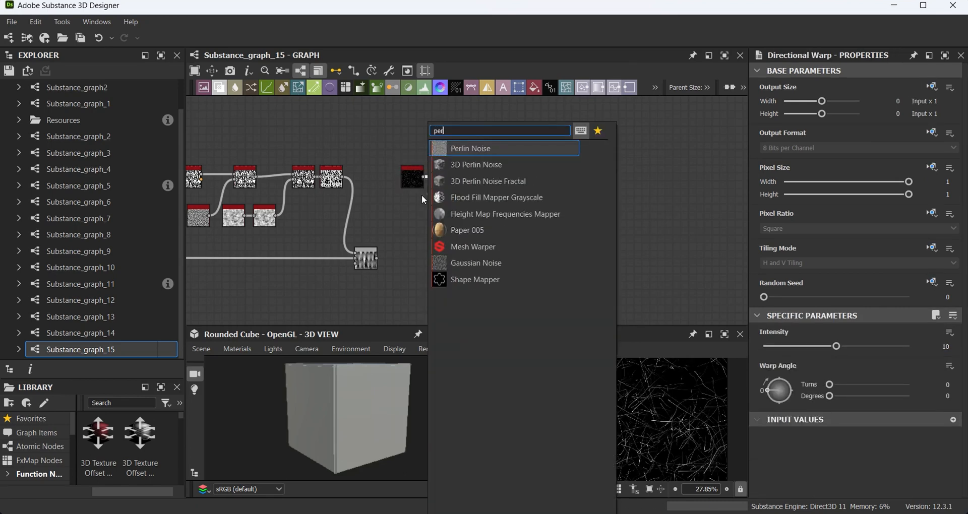
{"action": "left_click", "coordinate": [489, 145]}
{"action": "scroll", "coordinate": [458, 191], "scroll_direction": "up", "scroll_amount": 2}
{"action": "scroll", "coordinate": [462, 187], "scroll_direction": "up", "scroll_amount": 1}
- Set the Directional Warp's intensity to 80, inspect the warped scratches, and lower it to about 32.55
{"action": "left_click", "coordinate": [481, 169]}
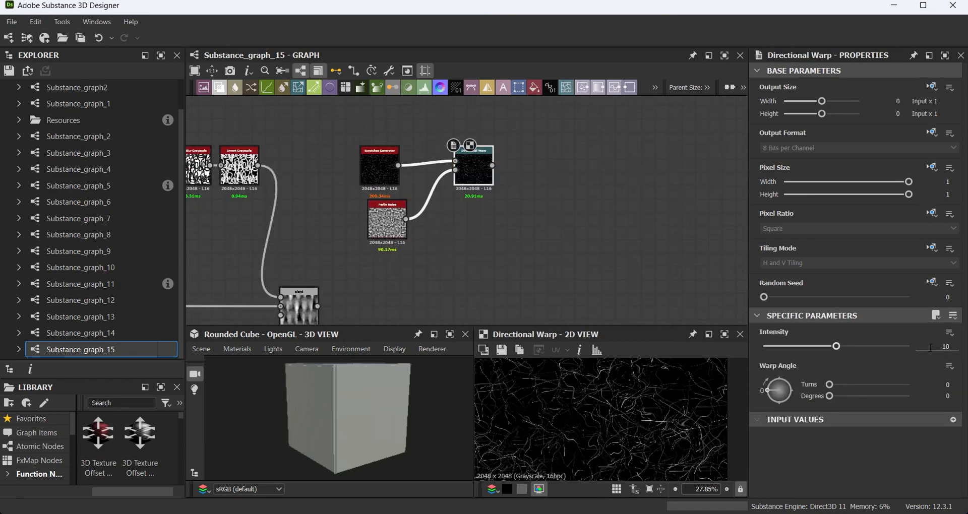
{"action": "type", "text": "80"}
{"action": "key", "text": "Return"}
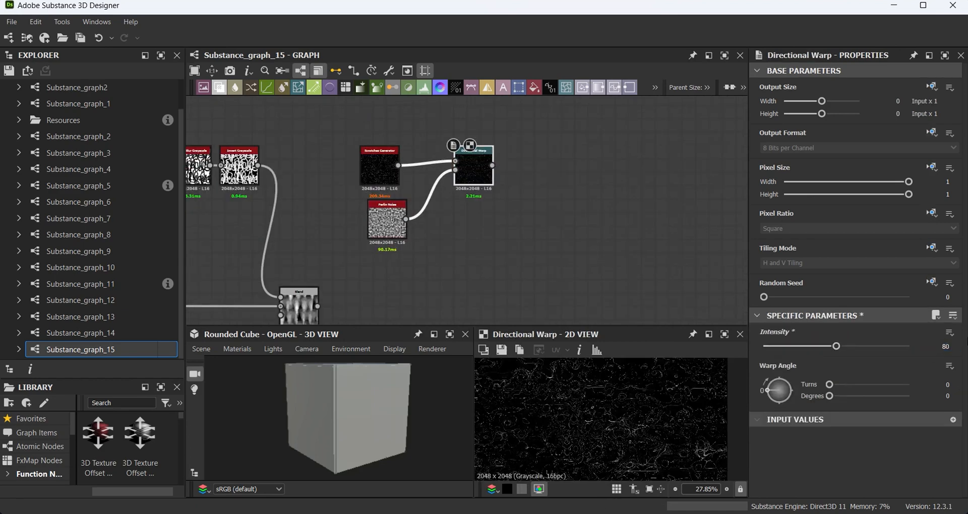
{"action": "scroll", "coordinate": [584, 407], "scroll_direction": "up", "scroll_amount": 5}
{"action": "left_click_drag", "start_coordinate": [836, 348], "coordinate": [792, 347]}
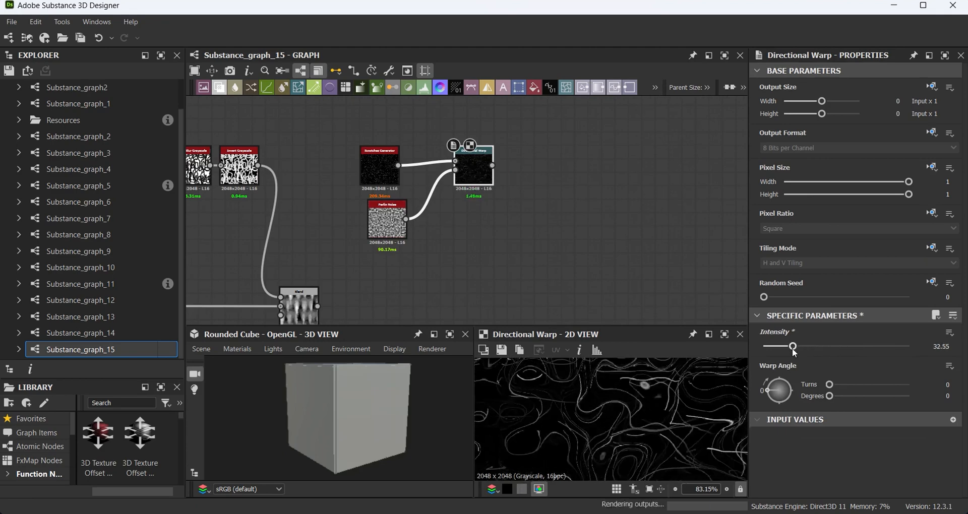
- Chain a second Directional Warp after the first and drive its intensity input from the Subtract Blend's output, routed through dot nodes
{"action": "left_click_drag", "start_coordinate": [474, 172], "coordinate": [531, 165]}
{"action": "type", "text": "grad"}
{"action": "key", "text": "Escape"}
{"action": "left_click", "coordinate": [298, 87]}
{"action": "left_click_drag", "start_coordinate": [450, 207], "coordinate": [509, 166]}
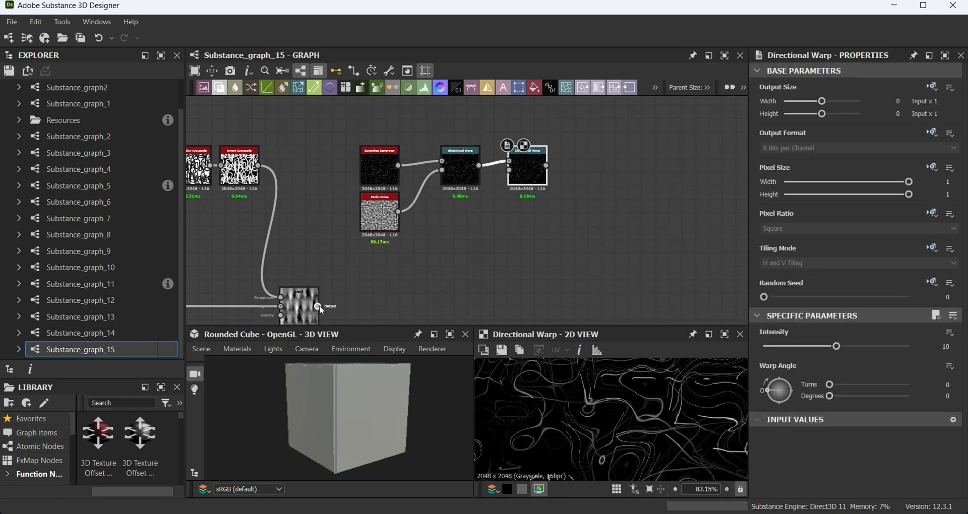
{"action": "left_click_drag", "start_coordinate": [555, 309], "coordinate": [557, 308]}
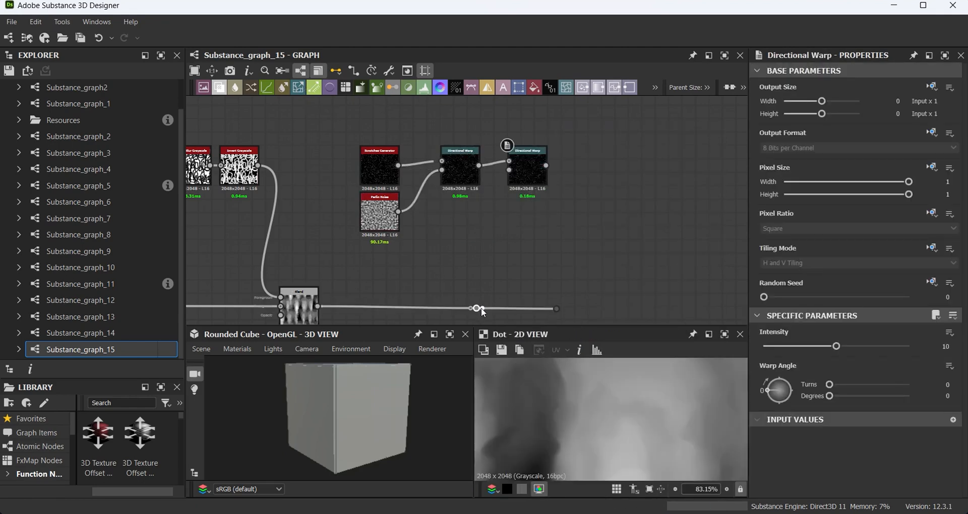
{"action": "left_click_drag", "start_coordinate": [476, 308], "coordinate": [509, 170]}
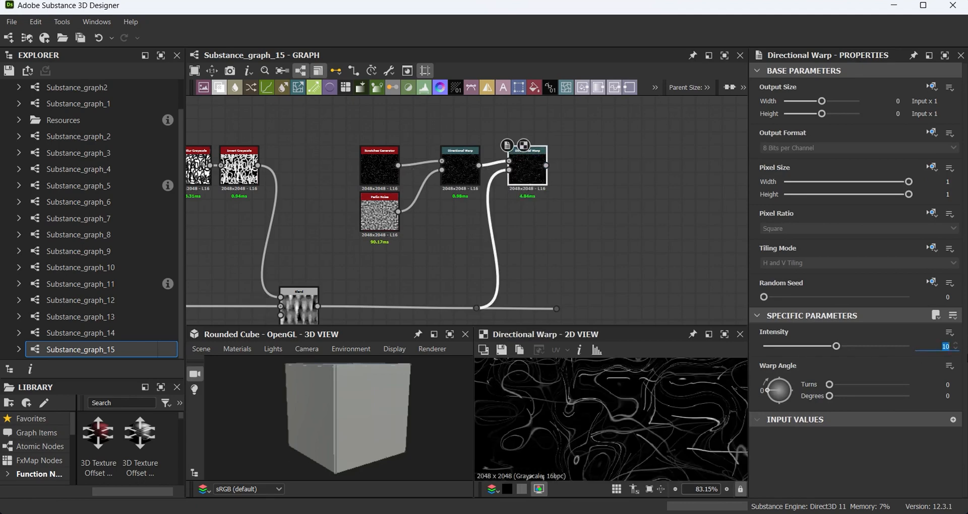
- Set the second Directional Warp's intensity to 50.56 and its warp angle to 19 degrees
{"action": "type", "text": "80"}
{"action": "key", "text": "Return"}
{"action": "left_click_drag", "start_coordinate": [836, 347], "coordinate": [809, 347]}
{"action": "left_click", "coordinate": [772, 392]}
- Add a Subtract-mode Blend at about 0.4 opacity, with the main chain as background and the second Directional Warp as foreground
{"action": "middle_click_drag", "start_coordinate": [568, 304], "coordinate": [465, 277]}
{"action": "left_click_drag", "start_coordinate": [220, 90], "coordinate": [517, 255]}
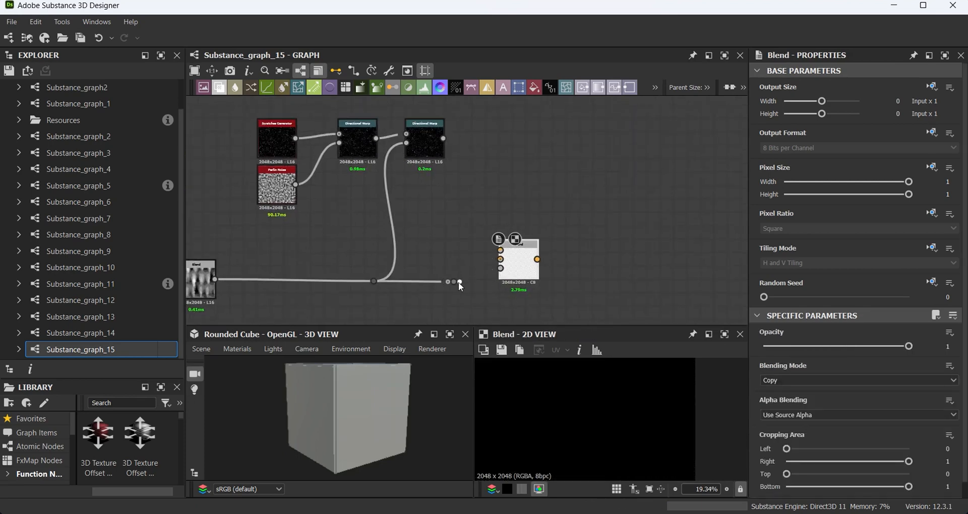
{"action": "left_click_drag", "start_coordinate": [454, 281], "coordinate": [500, 260]}
{"action": "left_click", "coordinate": [776, 380]}
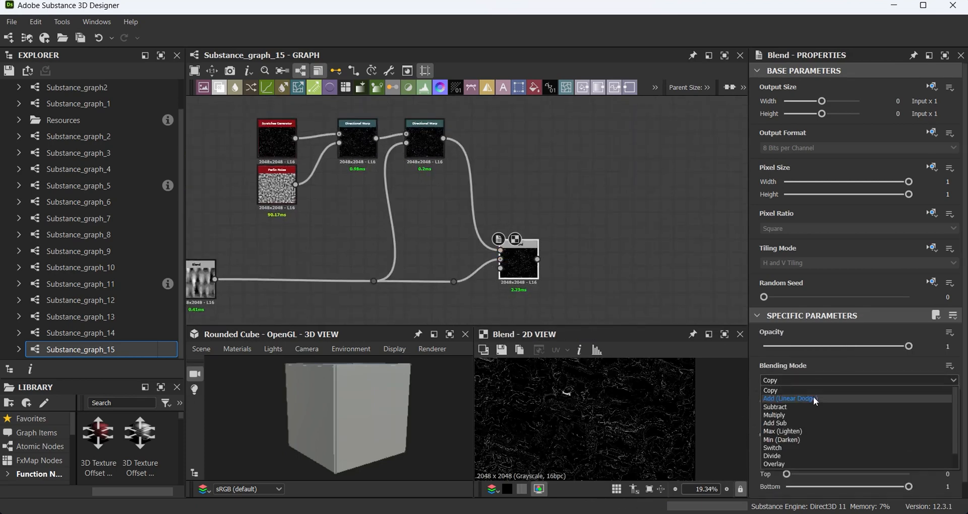
{"action": "left_click", "coordinate": [777, 410]}
{"action": "left_click_drag", "start_coordinate": [909, 347], "coordinate": [810, 346]}
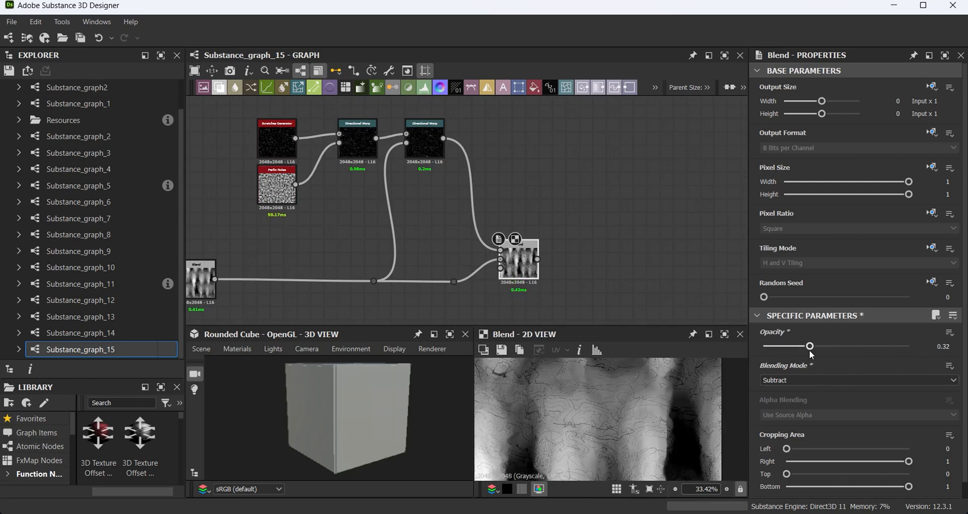
- Preview the second Directional Warp and try inserting a Bevel between it and the new Subtract Blend
{"action": "scroll", "coordinate": [419, 149], "scroll_direction": "up", "scroll_amount": 2}
{"action": "middle_click_drag", "start_coordinate": [418, 149], "coordinate": [417, 195]}
{"action": "double_click", "coordinate": [416, 195]}
{"action": "left_click_drag", "start_coordinate": [501, 205], "coordinate": [472, 230]}
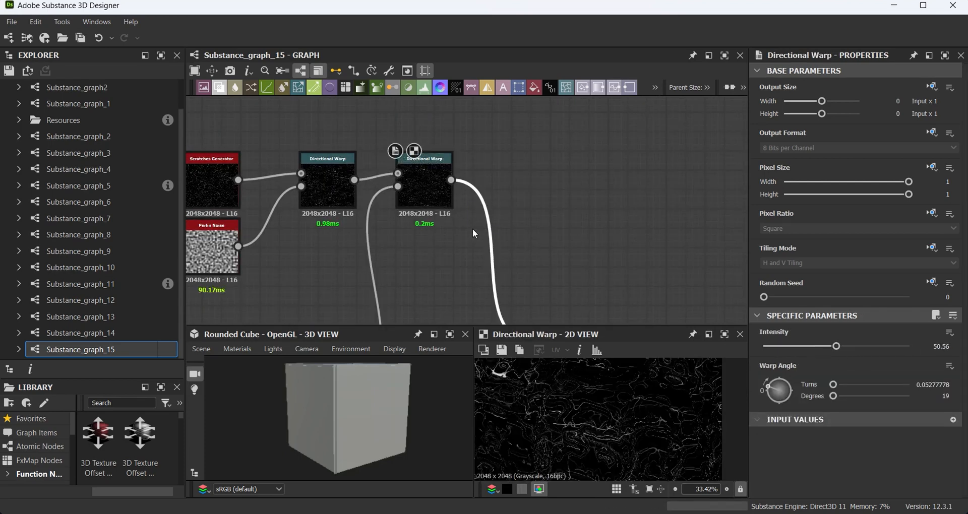
{"action": "key", "text": "space"}
{"action": "type", "text": "be"}
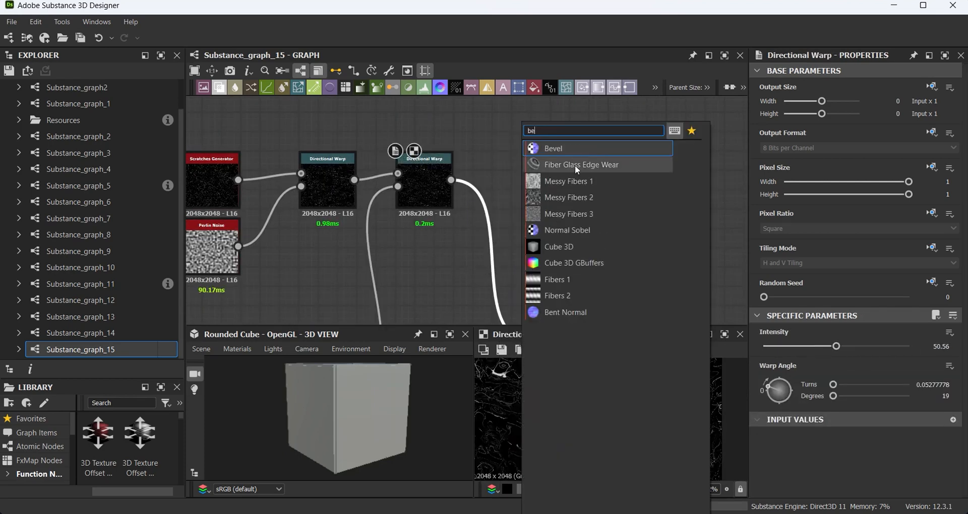
{"action": "left_click", "coordinate": [588, 148]}
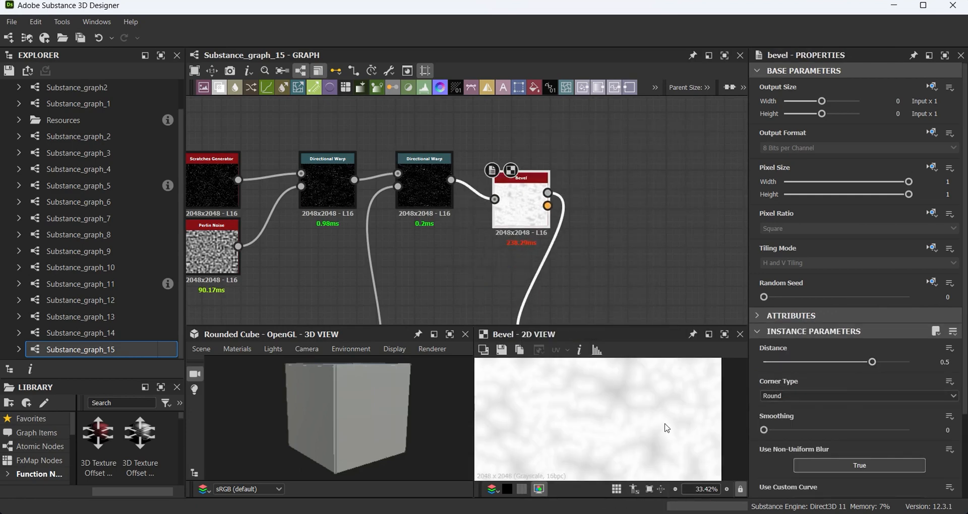
- Test very small Bevel distances such as 0.0002 on the scratches, and return the distance to 0
{"action": "left_click_drag", "start_coordinate": [872, 362], "coordinate": [837, 361]}
{"action": "scroll", "coordinate": [678, 427], "scroll_direction": "up", "scroll_amount": 5}
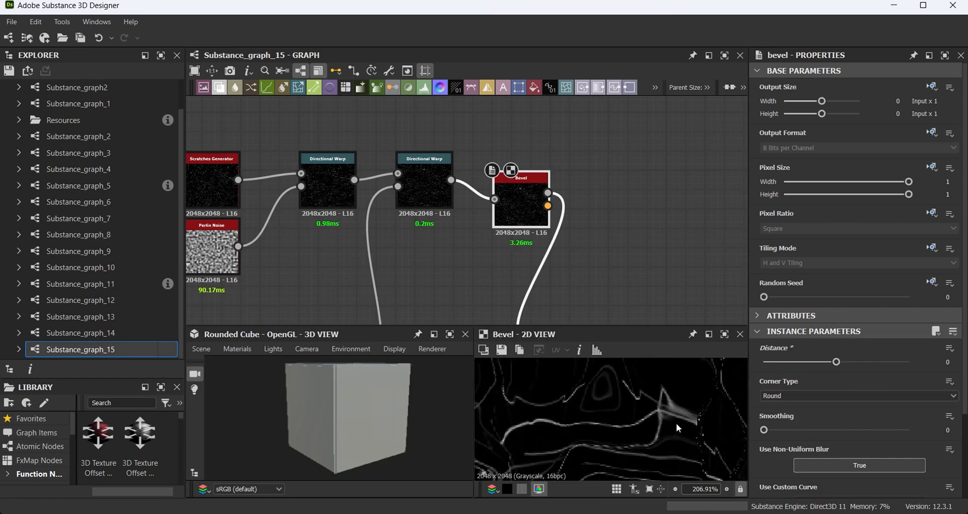
{"action": "double_click", "coordinate": [958, 361]}
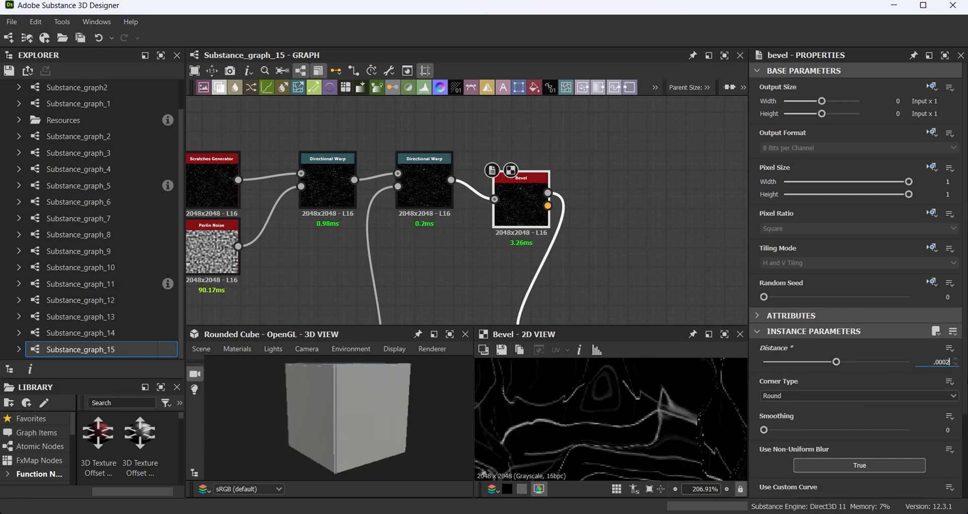
{"action": "key", "text": "Return"}
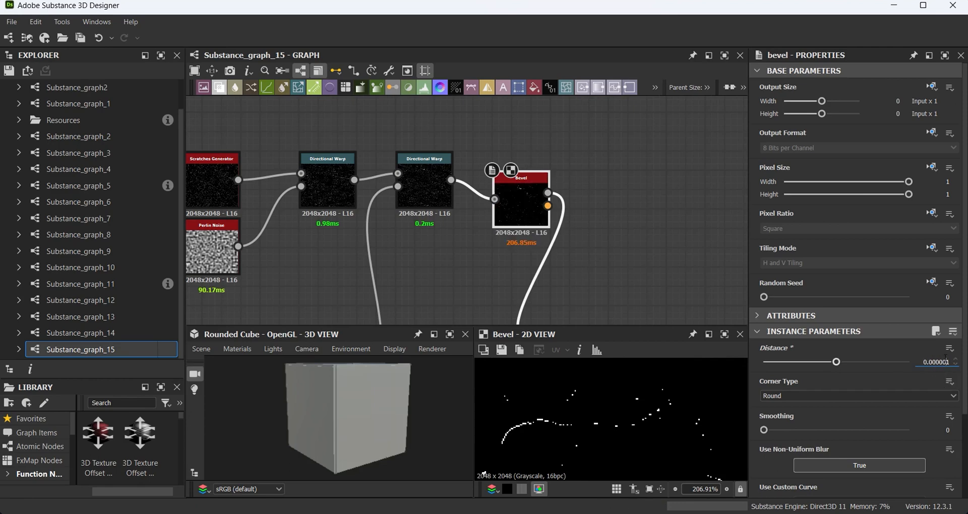
{"action": "left_click_drag", "start_coordinate": [839, 366], "coordinate": [838, 366]}
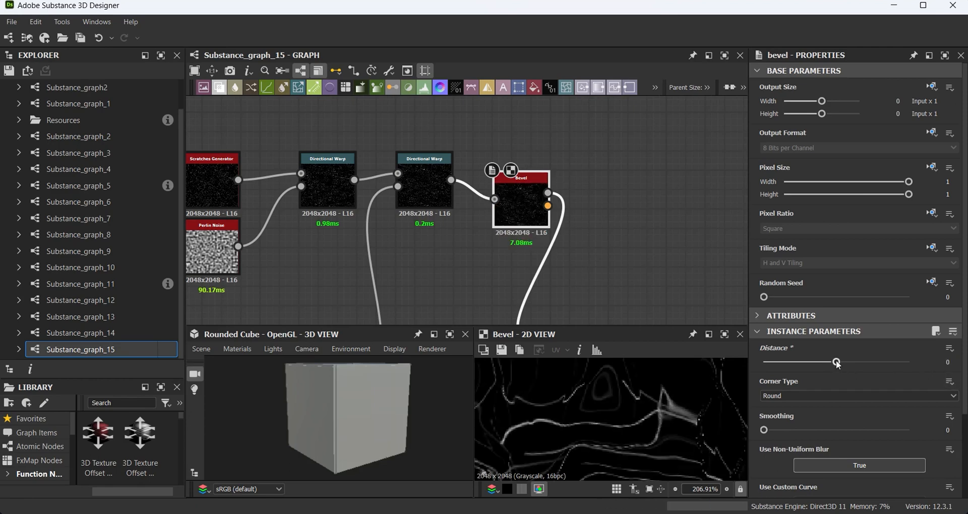
- Preview the second Directional Warp again and delete the Bevel, keeping the warp linked to the Blend
{"action": "double_click", "coordinate": [446, 192]}
{"action": "left_click", "coordinate": [506, 195]}
{"action": "key", "text": "BackSpace"}
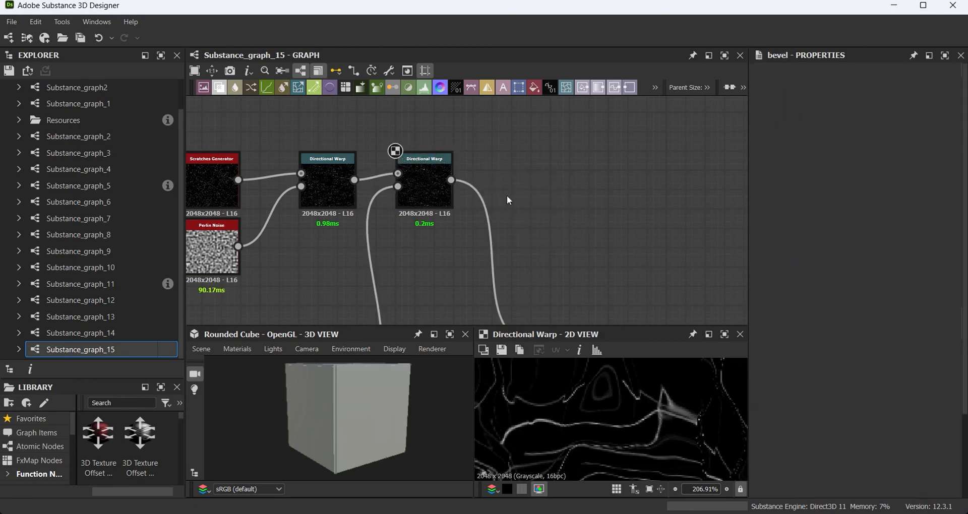
- Insert a Slope Blur Grayscale between the second Directional Warp and the Blend, with a new Clouds 1 as its slope input
{"action": "key", "text": "space"}
{"action": "type", "text": "slope"}
{"action": "left_click", "coordinate": [588, 147]}
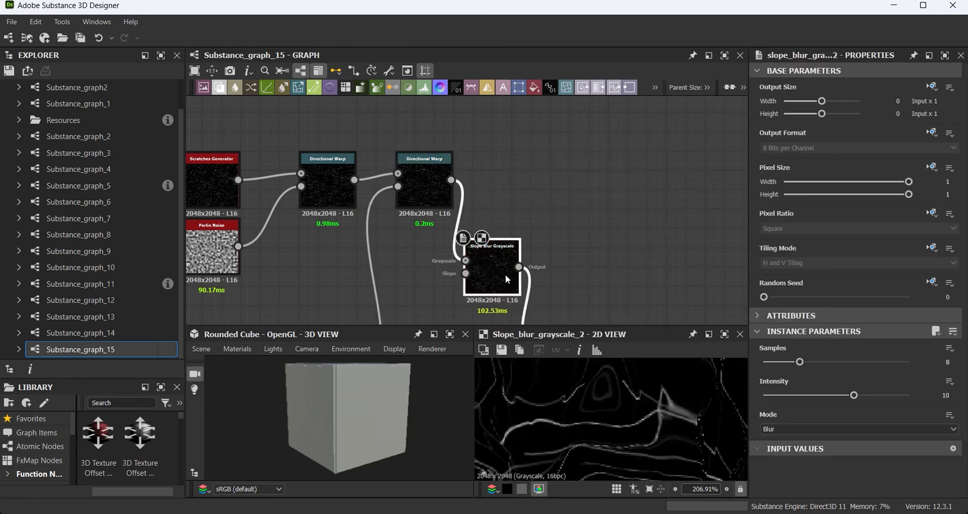
{"action": "left_click_drag", "start_coordinate": [505, 274], "coordinate": [589, 192]}
{"action": "key", "text": "space"}
{"action": "type", "text": "cl"}
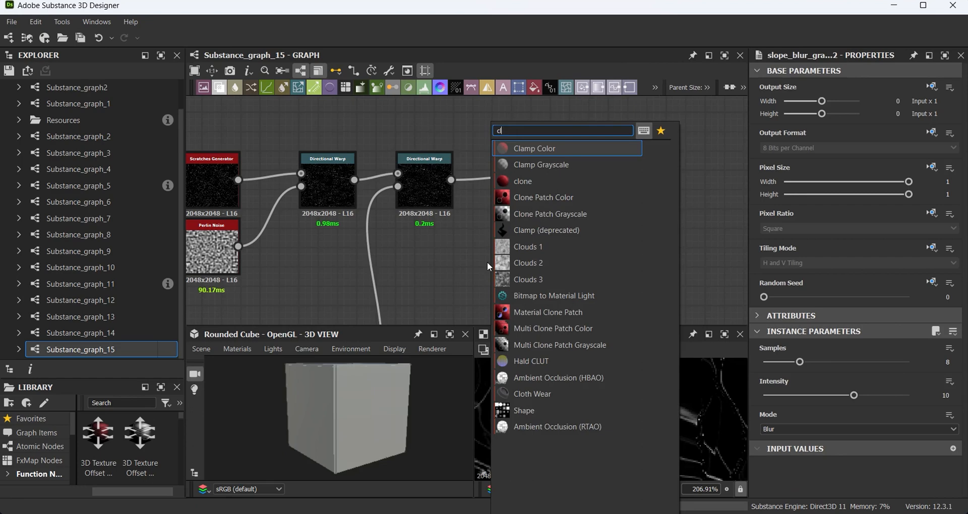
{"action": "left_click", "coordinate": [517, 249]}
{"action": "left_click_drag", "start_coordinate": [509, 257], "coordinate": [554, 187]}
- Preview the scratches' Slope Blur and set it to 32 samples, Min mode and intensity 0.004
{"action": "double_click", "coordinate": [572, 189]}
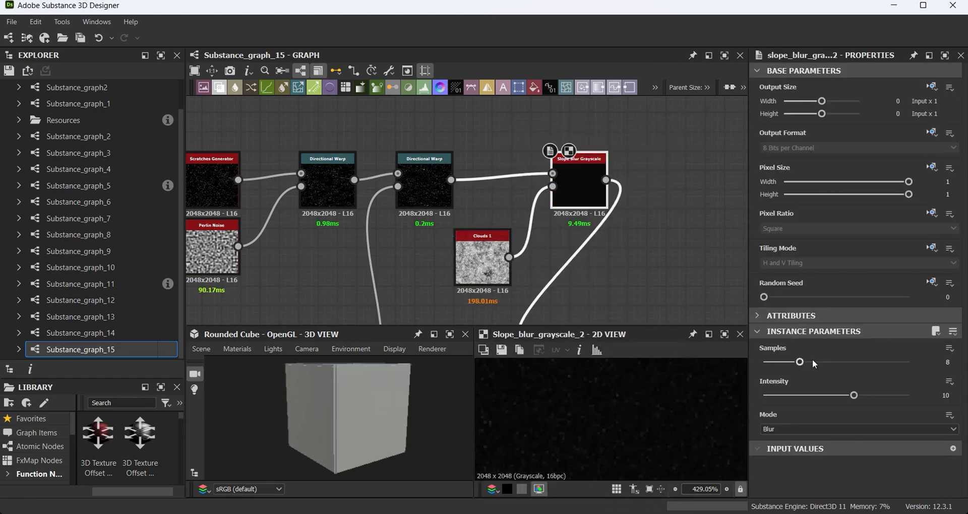
{"action": "left_click_drag", "start_coordinate": [811, 361], "coordinate": [909, 362]}
{"action": "left_click_drag", "start_coordinate": [853, 395], "coordinate": [765, 402]}
{"action": "left_click", "coordinate": [788, 429]}
{"action": "left_click", "coordinate": [788, 444]}
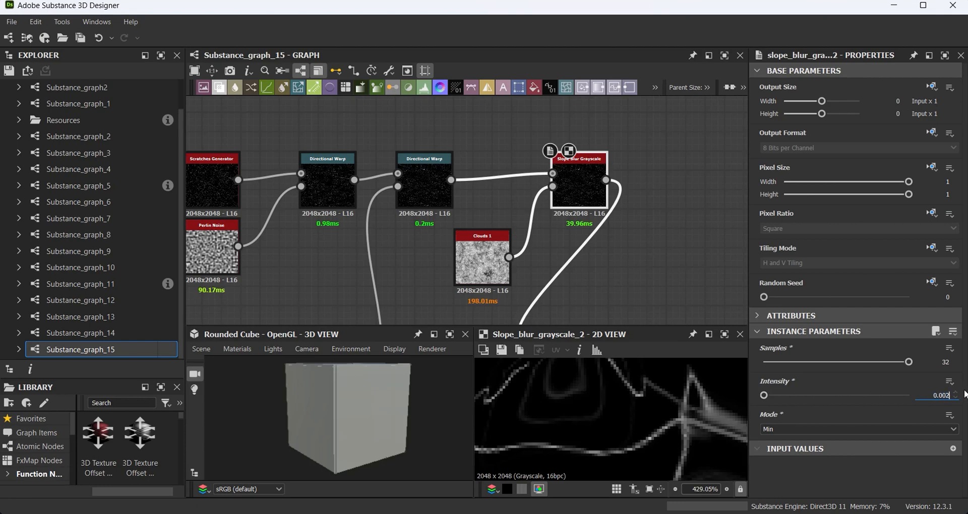
{"action": "key", "text": "Return"}
{"action": "type", "text": "4"}
{"action": "key", "text": "Return"}
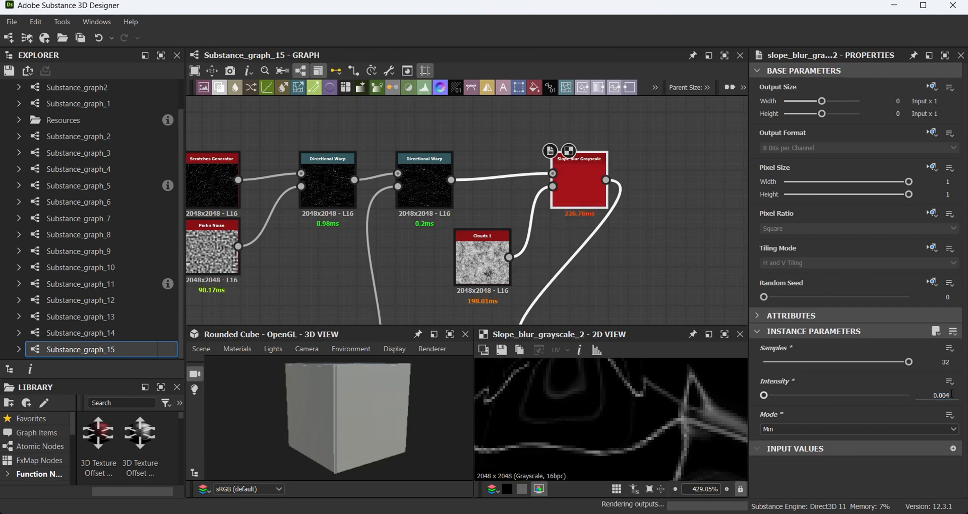
- Set the scale of the Clouds 1 node feeding the scratches' Slope Blur to 8
{"action": "left_click", "coordinate": [482, 257]}
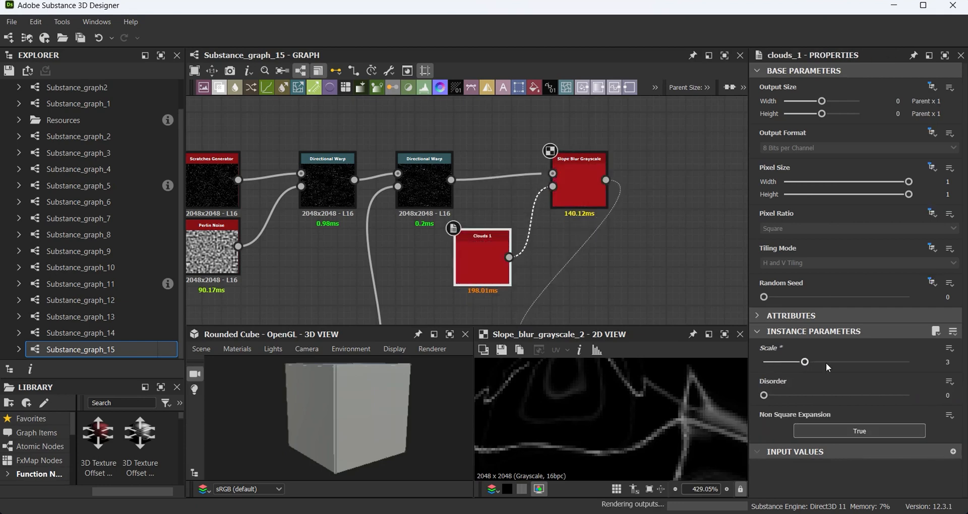
{"action": "scroll", "coordinate": [588, 410], "scroll_direction": "down", "scroll_amount": 11}
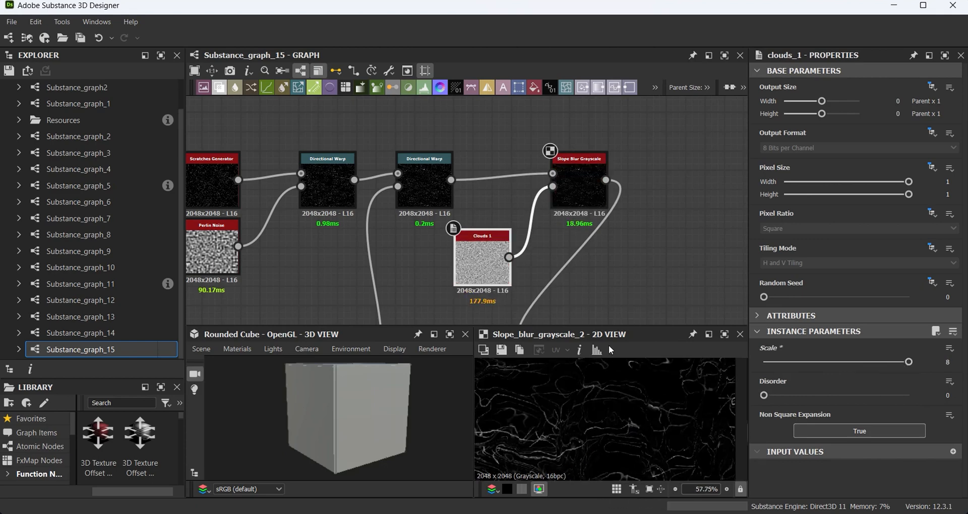
- Move the scratches' Subtract Blend farther along the main chain, past the Slope Blur, and preview its result
{"action": "scroll", "coordinate": [596, 304], "scroll_direction": "down", "scroll_amount": 2}
{"action": "middle_click_drag", "start_coordinate": [596, 304], "coordinate": [562, 164]}
{"action": "left_click_drag", "start_coordinate": [548, 217], "coordinate": [630, 241]}
{"action": "middle_click_drag", "start_coordinate": [629, 240], "coordinate": [624, 271]}
{"action": "double_click", "coordinate": [622, 269]}
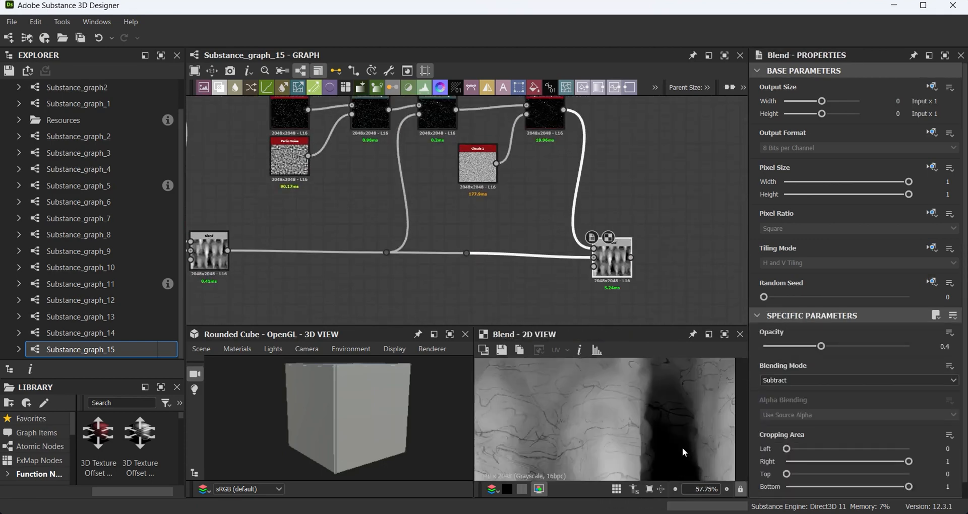
- Raise the scratches' Blend opacity to 1 and switch its blending mode to Multiply
{"action": "scroll", "coordinate": [682, 446], "scroll_direction": "up", "scroll_amount": 1}
{"action": "left_click_drag", "start_coordinate": [821, 346], "coordinate": [934, 346]}
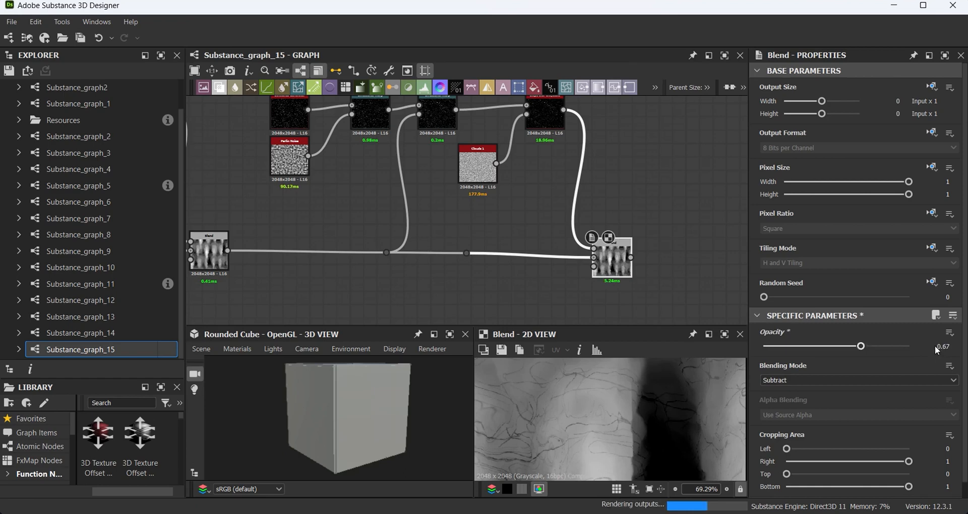
{"action": "left_click", "coordinate": [821, 380]}
{"action": "left_click", "coordinate": [818, 379]}
{"action": "scroll", "coordinate": [820, 379], "scroll_direction": "down", "scroll_amount": 1}
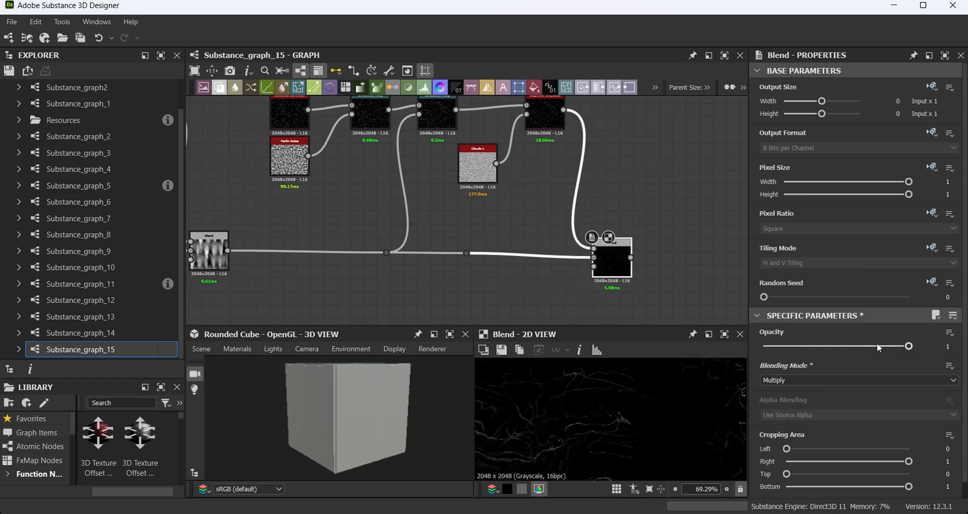
- Lower the scratches' Blend opacity to 0.16 and insert a Histogram Range node between the scratches' Slope Blur and the Blend
{"action": "left_click_drag", "start_coordinate": [909, 346], "coordinate": [797, 350]}
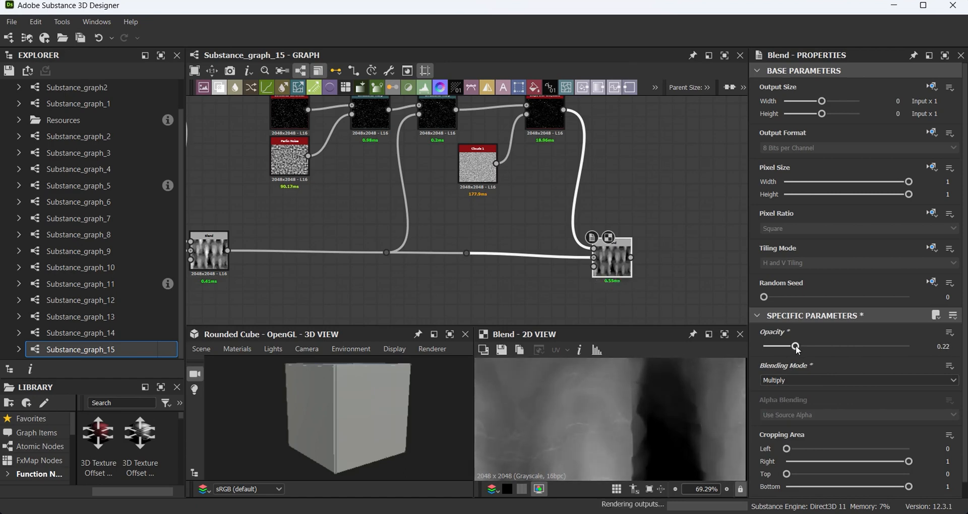
{"action": "middle_click_drag", "start_coordinate": [543, 188], "coordinate": [528, 247]}
{"action": "left_click", "coordinate": [564, 242]}
{"action": "key", "text": "space"}
{"action": "type", "text": "his"}
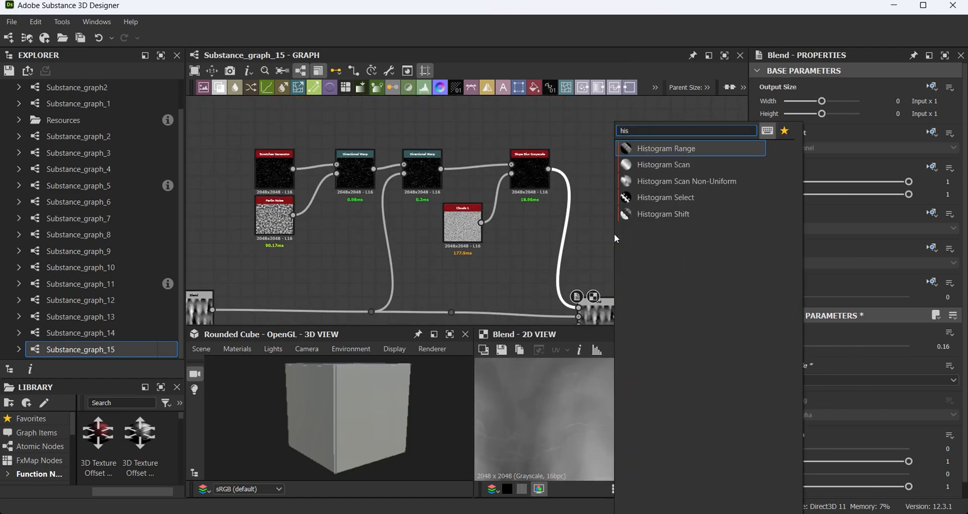
{"action": "key", "text": "Return"}
{"action": "left_click_drag", "start_coordinate": [565, 245], "coordinate": [587, 189]}
- Preview the scratches' Multiply Blend and set its opacity to 0.32
{"action": "left_click", "coordinate": [596, 314]}
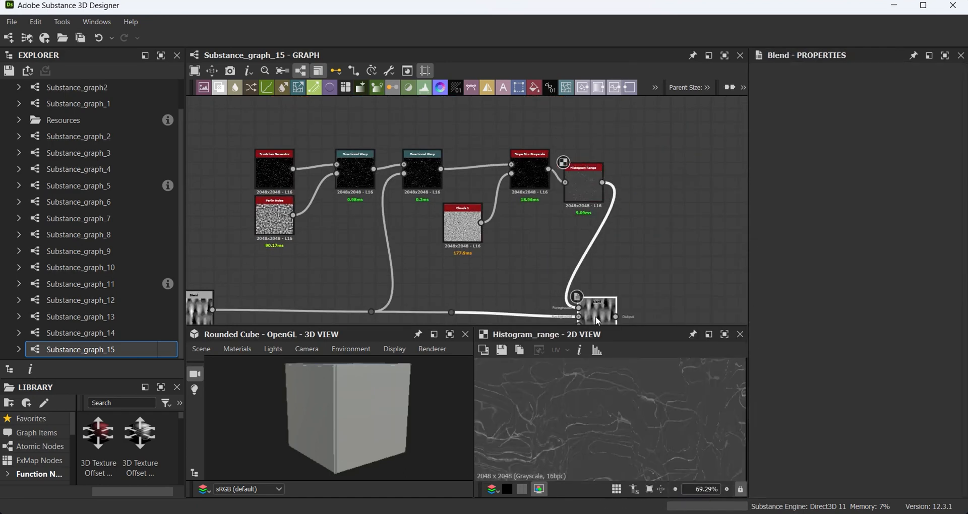
{"action": "left_click_drag", "start_coordinate": [799, 347], "coordinate": [810, 347]}
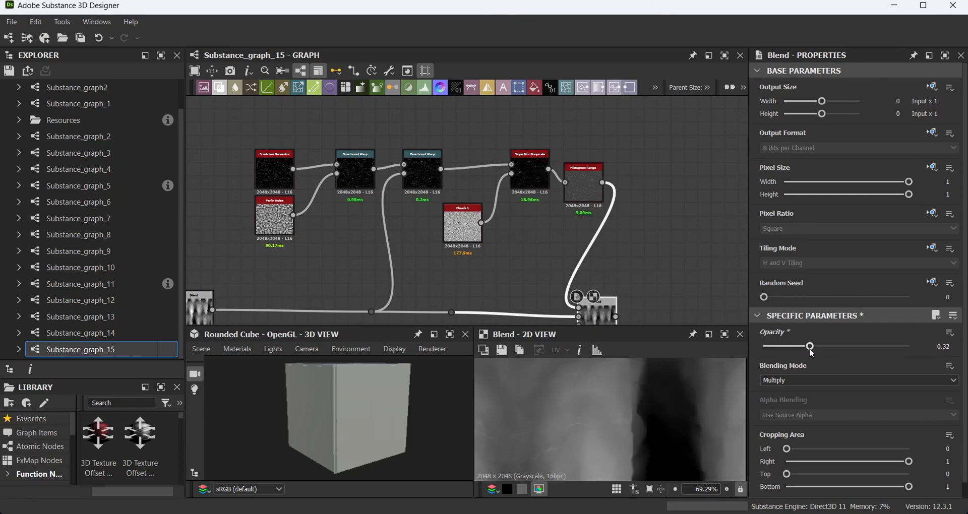
{"action": "scroll", "coordinate": [624, 428], "scroll_direction": "up", "scroll_amount": 2}
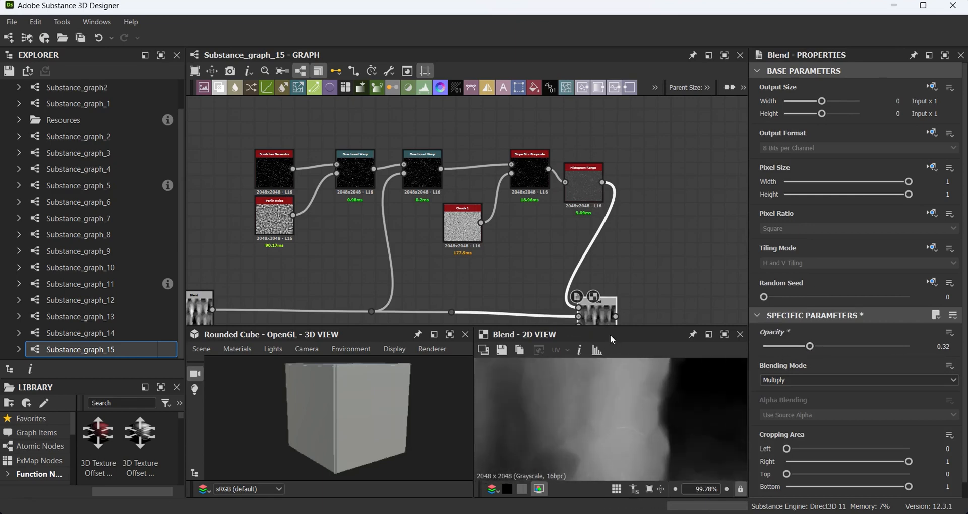
- Move the scratches' Histogram Range and Blend nodes farther along, leaving space after the Slope Blur
{"action": "middle_click_drag", "start_coordinate": [552, 217], "coordinate": [553, 226]}
{"action": "scroll", "coordinate": [557, 228], "scroll_direction": "down", "scroll_amount": 2}
{"action": "left_click_drag", "start_coordinate": [659, 159], "coordinate": [578, 303]}
{"action": "left_click_drag", "start_coordinate": [588, 299], "coordinate": [670, 291]}
{"action": "left_click", "coordinate": [603, 195]}
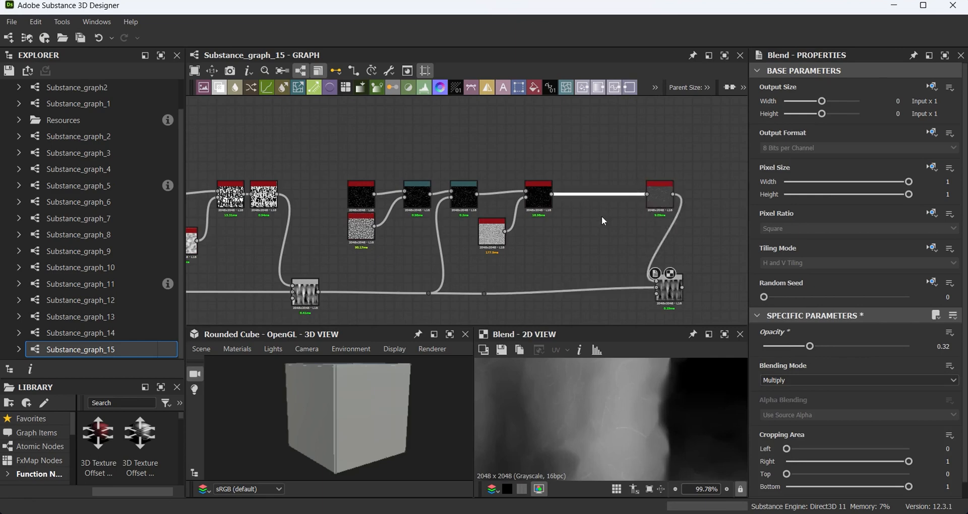
- Select the nodes of the main chain and move them back, away from the separate nodes at the graph's far end
{"action": "right_click", "coordinate": [601, 216]}
{"action": "left_click", "coordinate": [512, 237]}
{"action": "scroll", "coordinate": [649, 434], "scroll_direction": "up", "scroll_amount": 6}
{"action": "middle_click_drag", "start_coordinate": [588, 262], "coordinate": [583, 267]}
{"action": "scroll", "coordinate": [583, 266], "scroll_direction": "down", "scroll_amount": 8}
{"action": "left_click_drag", "start_coordinate": [250, 218], "coordinate": [610, 310]}
{"action": "left_click_drag", "start_coordinate": [595, 276], "coordinate": [465, 274]}
- Add a Cells 3 node in the empty area above the end of the main chain
{"action": "left_click", "coordinate": [488, 187]}
{"action": "key", "text": "space"}
{"action": "type", "text": "c"}
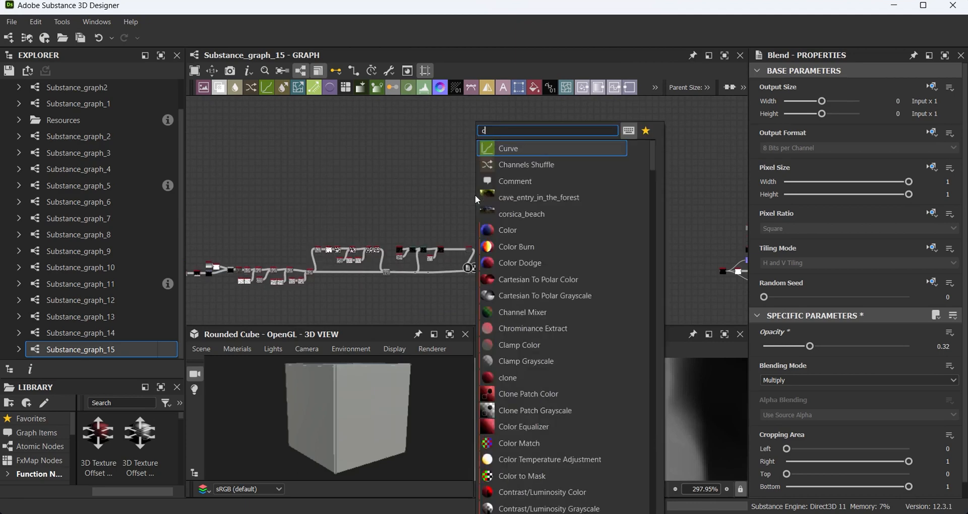
{"action": "type", "text": "el"}
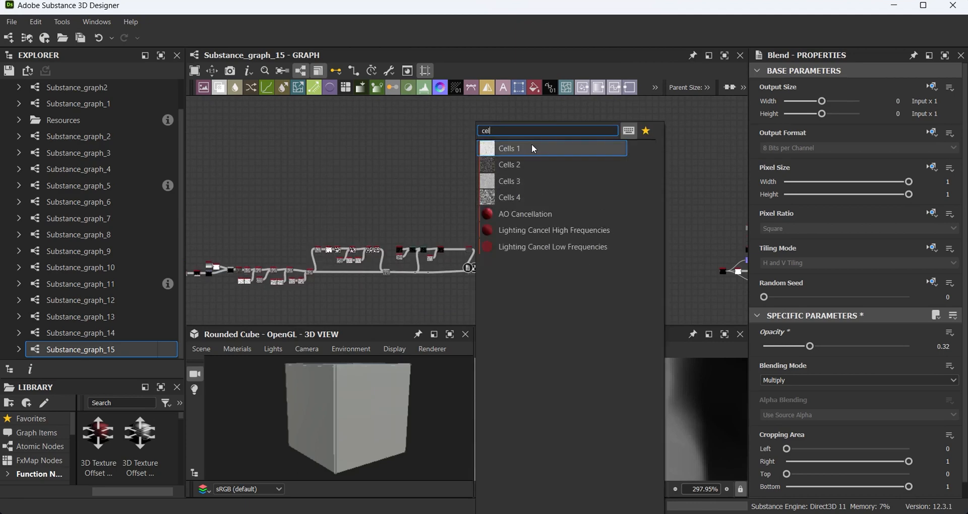
{"action": "left_click", "coordinate": [531, 181]}
{"action": "scroll", "coordinate": [611, 443], "scroll_direction": "down", "scroll_amount": 6}
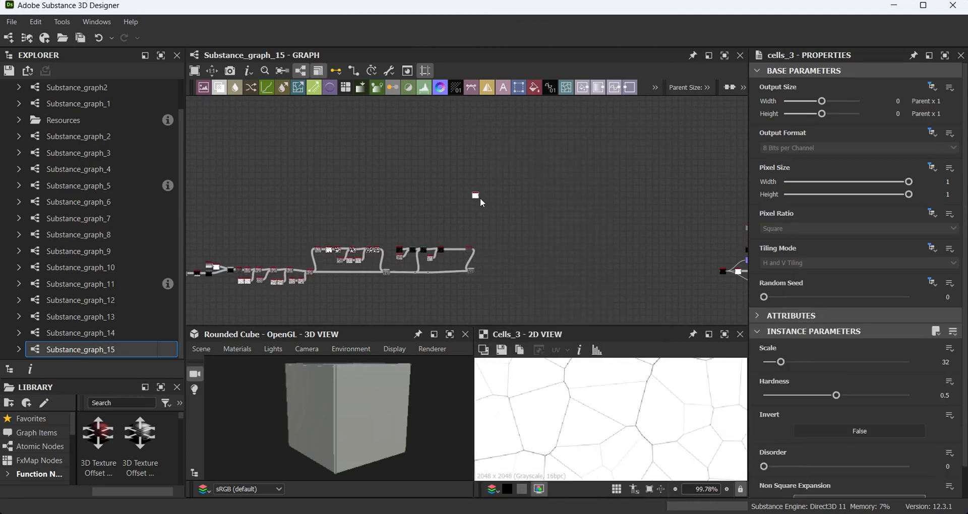
{"action": "scroll", "coordinate": [487, 192], "scroll_direction": "up", "scroll_amount": 5}
{"action": "mouse_move", "coordinate": [487, 192]}
{"action": "middle_mouse_down"}
{"action": "mouse_move", "coordinate": [480, 305]}
{"action": "mouse_move", "coordinate": [502, 189]}
{"action": "mouse_move", "coordinate": [503, 202]}
{"action": "middle_mouse_up"}
{"action": "scroll", "coordinate": [503, 202], "scroll_direction": "up", "scroll_amount": 4}
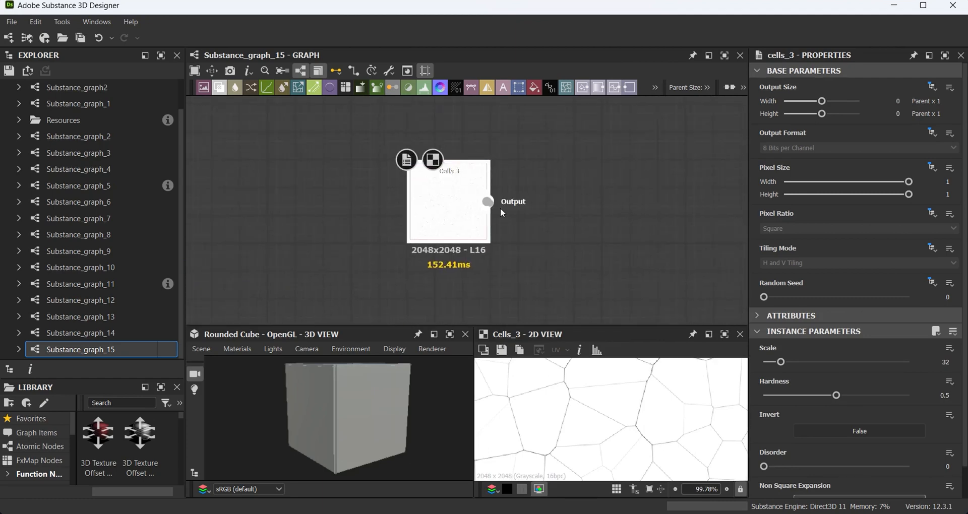
{"action": "left_click_drag", "start_coordinate": [487, 201], "coordinate": [528, 201]}
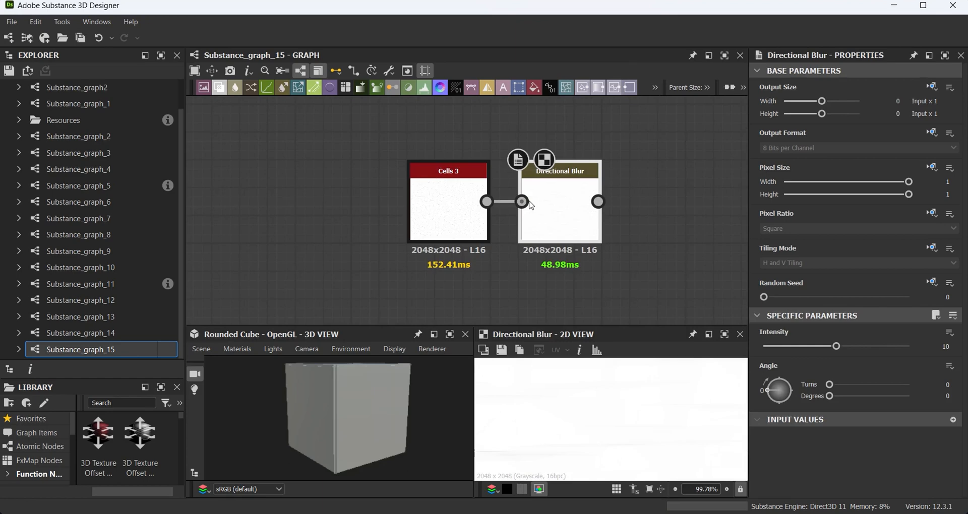
{"action": "key", "text": "Delete"}
{"action": "left_click_drag", "start_coordinate": [506, 197], "coordinate": [528, 203]}
{"action": "type", "text": "bev"}
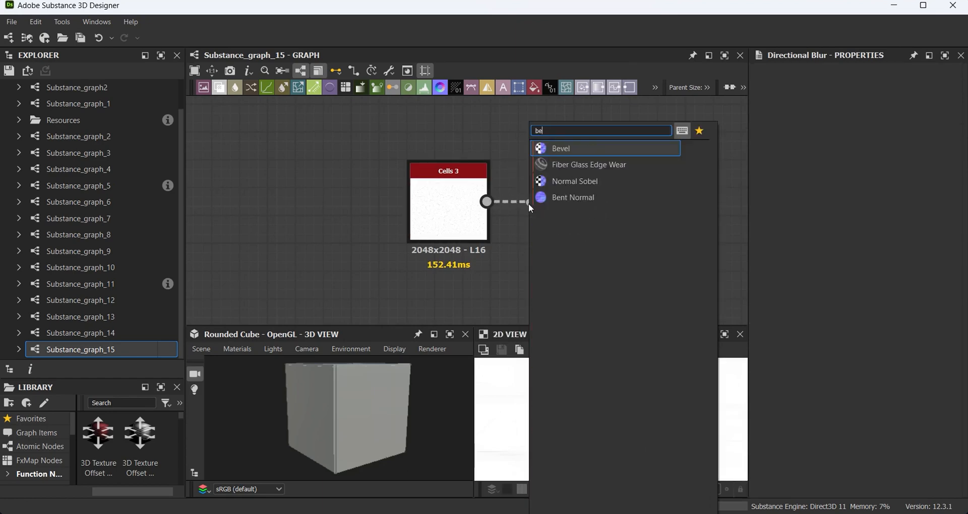
{"action": "key", "text": "Return"}
{"action": "key", "text": "Delete"}
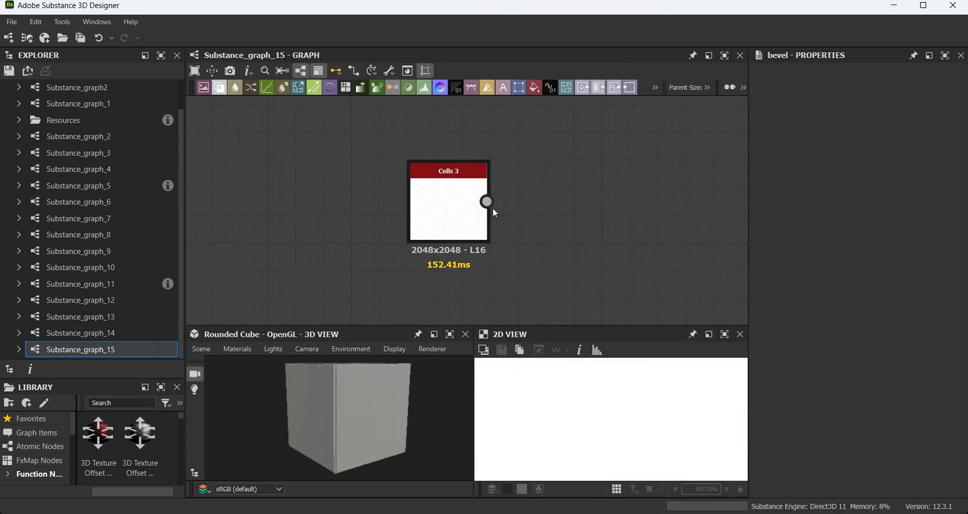
- Add an Edge Detect node after Cells 3 with edge width 1 and edge roundness 0
{"action": "left_click_drag", "start_coordinate": [487, 202], "coordinate": [510, 129]}
{"action": "left_click", "coordinate": [548, 143]}
{"action": "left_click_drag", "start_coordinate": [800, 395], "coordinate": [765, 369]}
{"action": "scroll", "coordinate": [668, 397], "scroll_direction": "up", "scroll_amount": 4}
{"action": "middle_click_drag", "start_coordinate": [590, 258], "coordinate": [488, 260]}
{"action": "left_click_drag", "start_coordinate": [498, 204], "coordinate": [538, 201]}
- Move the Histogram Range closer to the Slope Blur and feed a Clouds 2 node into the scratches' Blend opacity input
{"action": "left_click", "coordinate": [348, 208]}
{"action": "middle_click_drag", "start_coordinate": [398, 176], "coordinate": [566, 49]}
{"action": "scroll", "coordinate": [388, 207], "scroll_direction": "down", "scroll_amount": 5}
{"action": "middle_click_drag", "start_coordinate": [388, 207], "coordinate": [556, 120]}
{"action": "left_click_drag", "start_coordinate": [599, 142], "coordinate": [560, 142]}
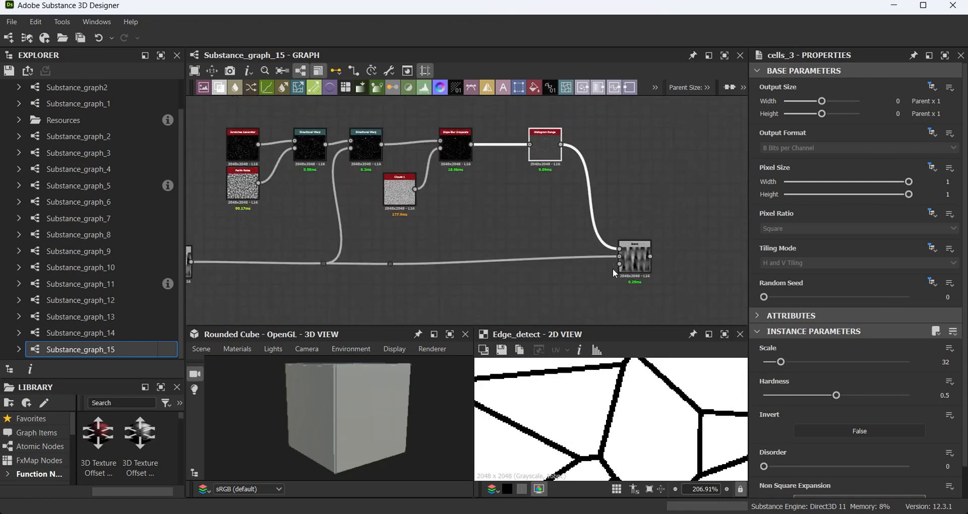
{"action": "type", "text": "clo"}
{"action": "left_click_drag", "start_coordinate": [559, 300], "coordinate": [526, 313]}
{"action": "left_click", "coordinate": [596, 182]}
{"action": "key", "text": "t"}
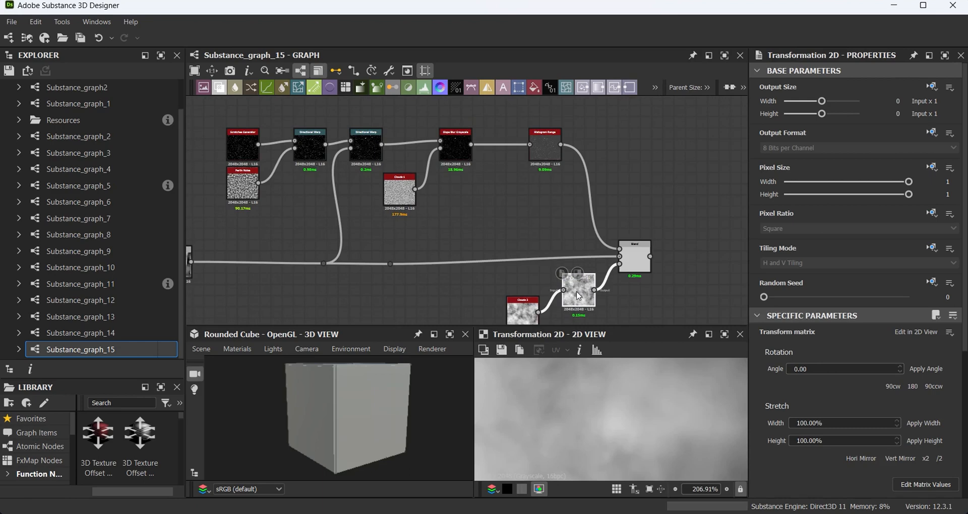
{"action": "key", "text": "BackSpace"}
- Insert a Levels node between Clouds 2 and the scratches' Blend and tighten its input levels for a high-contrast mask
{"action": "left_click", "coordinate": [576, 290]}
{"action": "key", "text": "space"}
{"action": "type", "text": "le"}
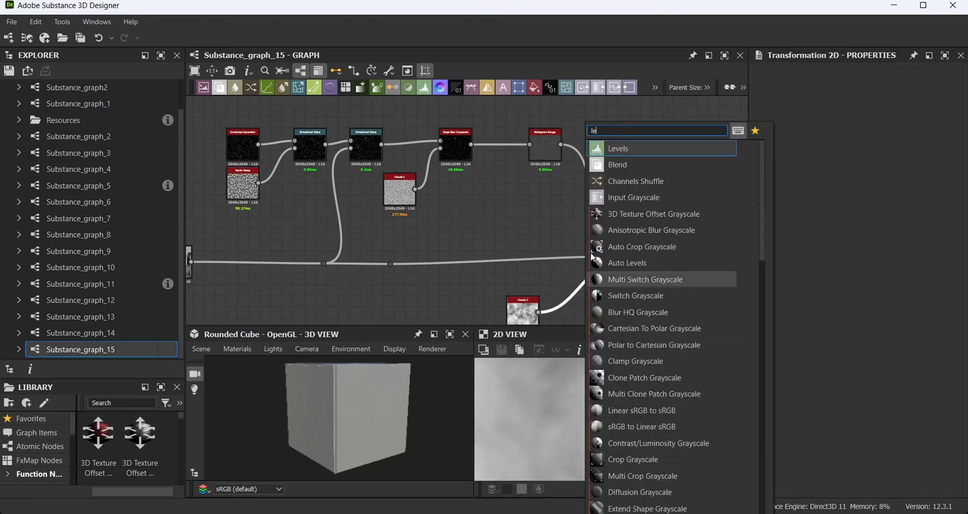
{"action": "left_click", "coordinate": [633, 150]}
{"action": "left_click_drag", "start_coordinate": [578, 286], "coordinate": [579, 319]}
{"action": "middle_click_drag", "start_coordinate": [579, 319], "coordinate": [555, 257]}
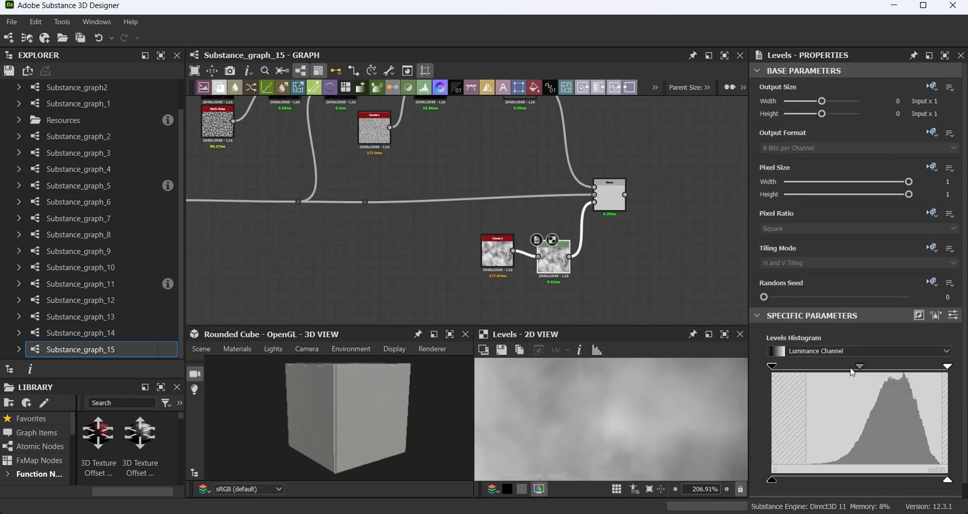
{"action": "left_click_drag", "start_coordinate": [858, 368], "coordinate": [899, 369]}
- Preview the masked scratches' Blend and add an Auto Levels node after it
{"action": "left_click", "coordinate": [610, 195]}
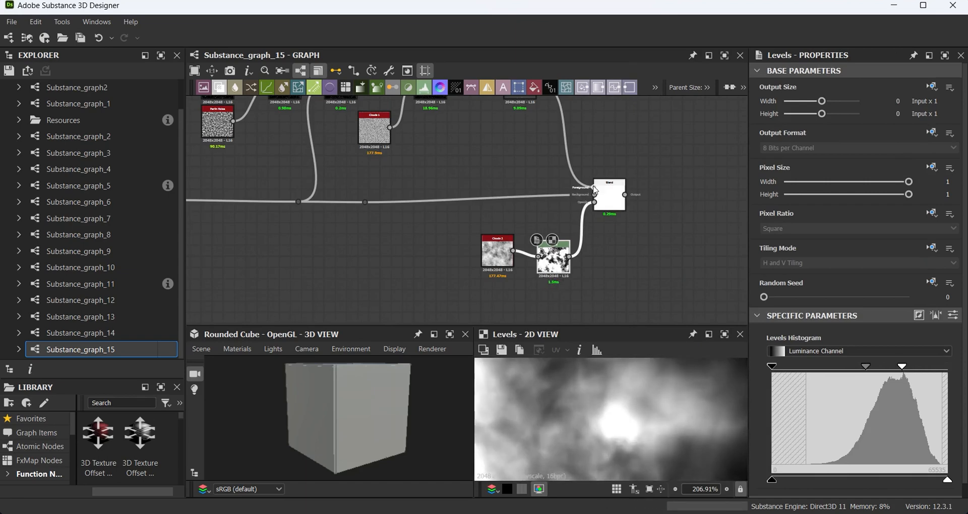
{"action": "scroll", "coordinate": [618, 381], "scroll_direction": "down", "scroll_amount": 10}
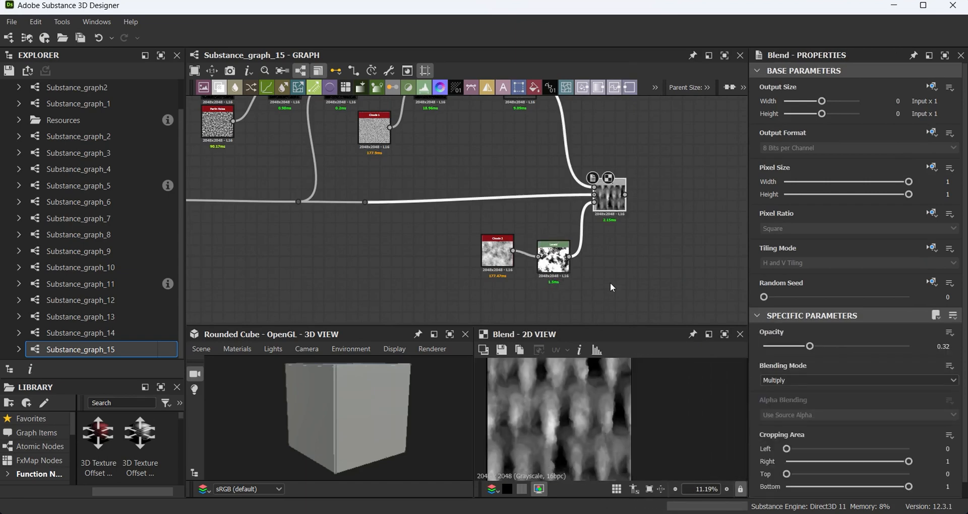
{"action": "middle_click_drag", "start_coordinate": [634, 261], "coordinate": [504, 319]}
{"action": "scroll", "coordinate": [515, 304], "scroll_direction": "up", "scroll_amount": 3}
{"action": "key", "text": "space"}
{"action": "type", "text": "auto"}
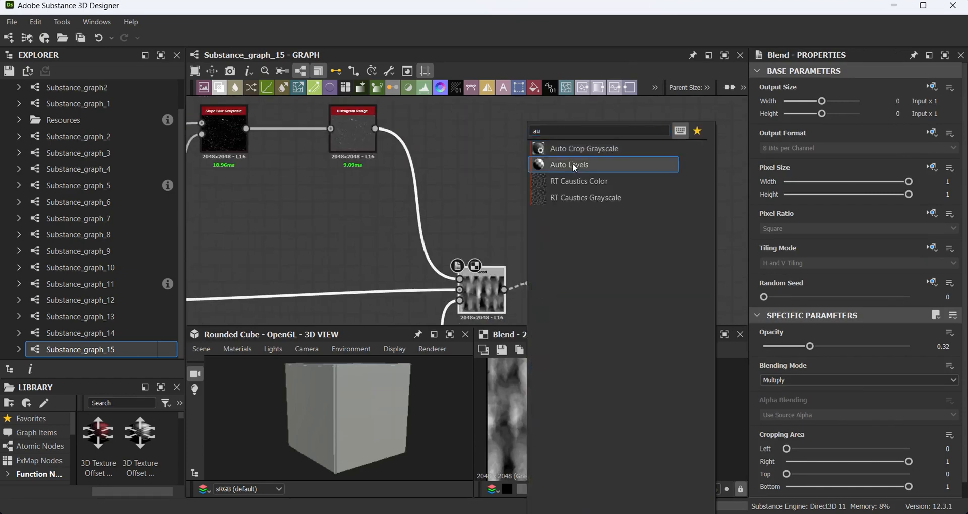
{"action": "key", "text": "Return"}
- Set the scale of the Cells 3 node to 12
{"action": "scroll", "coordinate": [565, 262], "scroll_direction": "down", "scroll_amount": 2}
{"action": "scroll", "coordinate": [539, 242], "scroll_direction": "up", "scroll_amount": 2}
{"action": "middle_click_drag", "start_coordinate": [545, 179], "coordinate": [389, 210]}
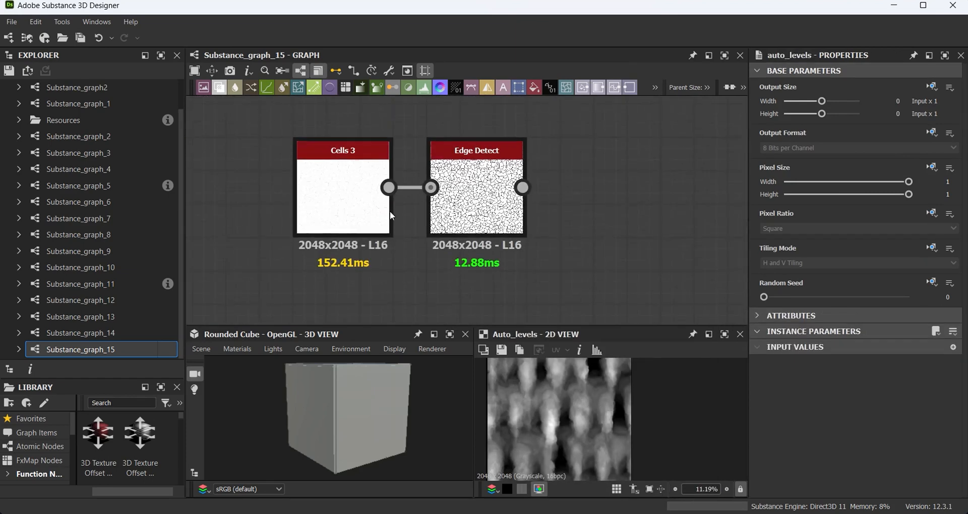
{"action": "scroll", "coordinate": [390, 210], "scroll_direction": "up", "scroll_amount": 1}
{"action": "left_click", "coordinate": [353, 207]}
{"action": "left_click_drag", "start_coordinate": [781, 362], "coordinate": [774, 362]}
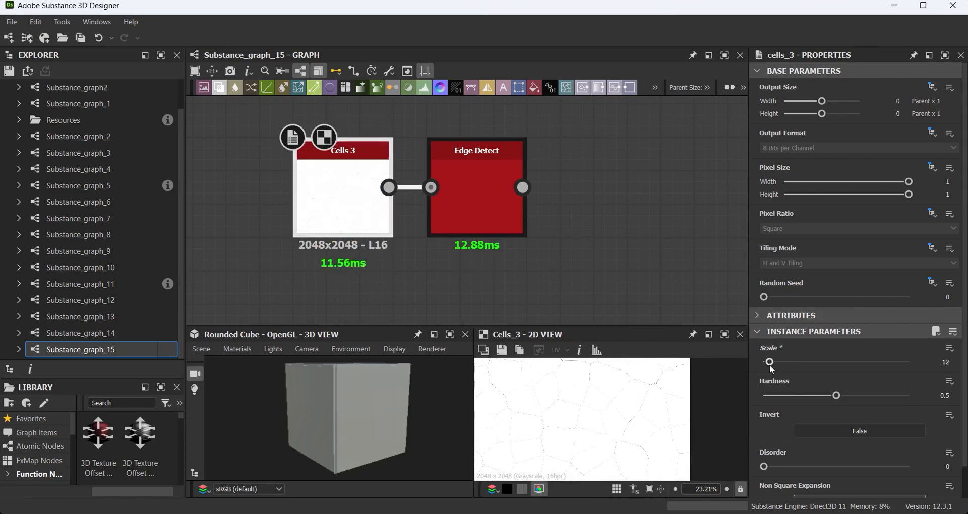
- Add a Bevel node after Edge Detect and set its distance to -0.02
{"action": "left_click", "coordinate": [469, 210]}
{"action": "left_click_drag", "start_coordinate": [523, 188], "coordinate": [557, 192]}
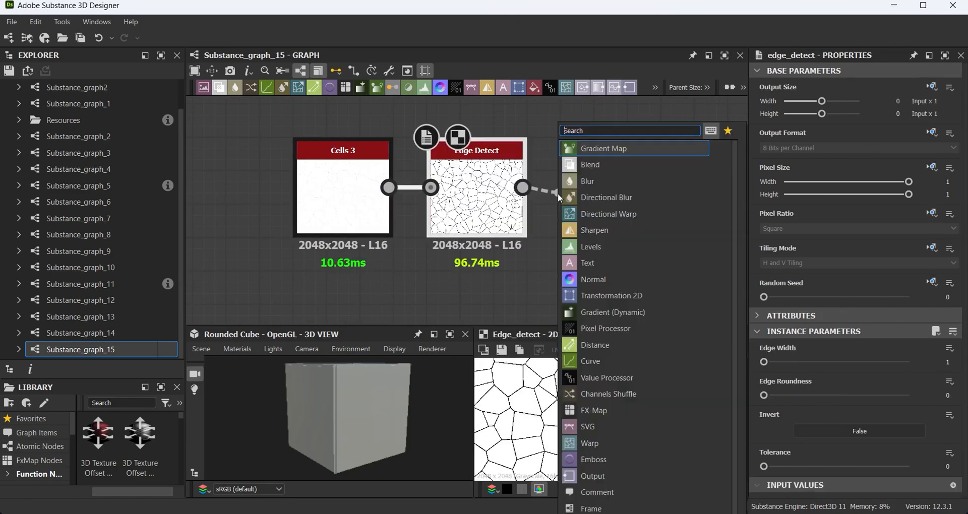
{"action": "type", "text": "bel"}
{"action": "left_click", "coordinate": [614, 148]}
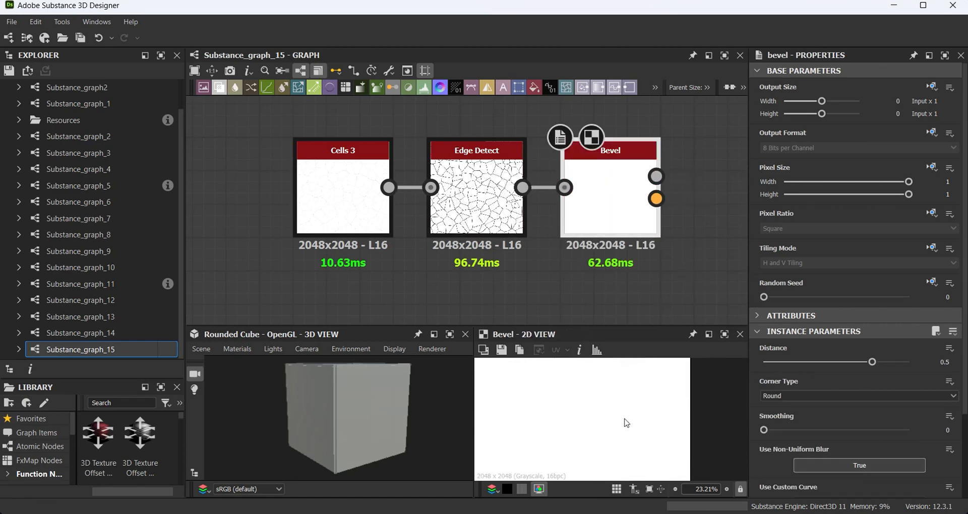
{"action": "left_click_drag", "start_coordinate": [872, 361], "coordinate": [837, 363]}
- Connect a Slope Blur Grayscale node to the Bevel's height output
{"action": "scroll", "coordinate": [665, 244], "scroll_direction": "down", "scroll_amount": 2}
{"action": "left_click_drag", "start_coordinate": [491, 200], "coordinate": [549, 204]}
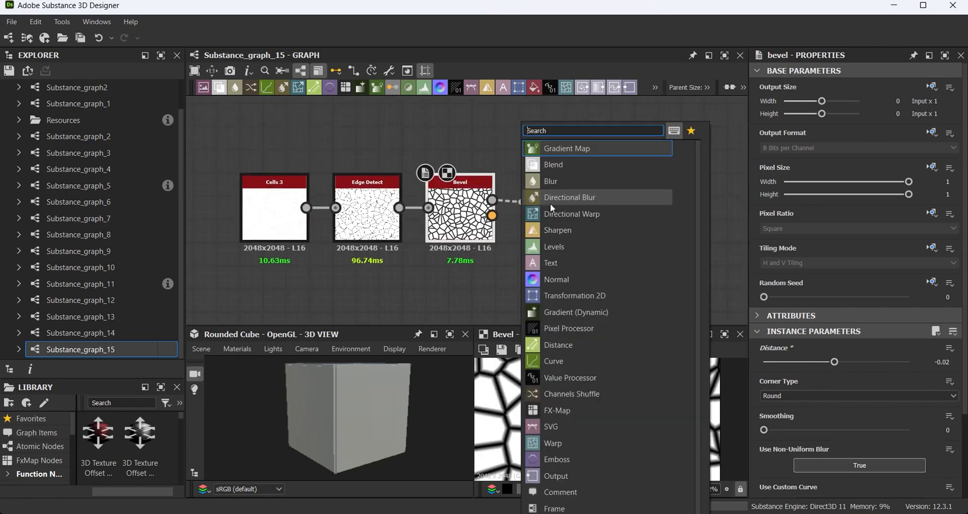
{"action": "type", "text": "slo"}
{"action": "left_click", "coordinate": [600, 153]}
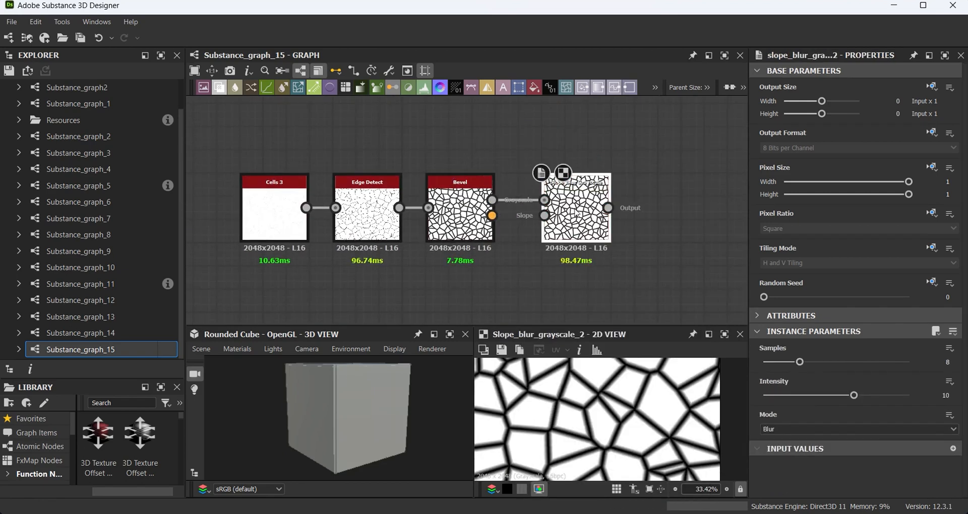
- Feed a Gaussian Noise node into the cell pattern's Slope Blur, adjusting its scale and setting its disorder to 0.86
{"action": "left_click_drag", "start_coordinate": [488, 296], "coordinate": [488, 297]}
{"action": "type", "text": "ga"}
{"action": "left_click", "coordinate": [542, 147]}
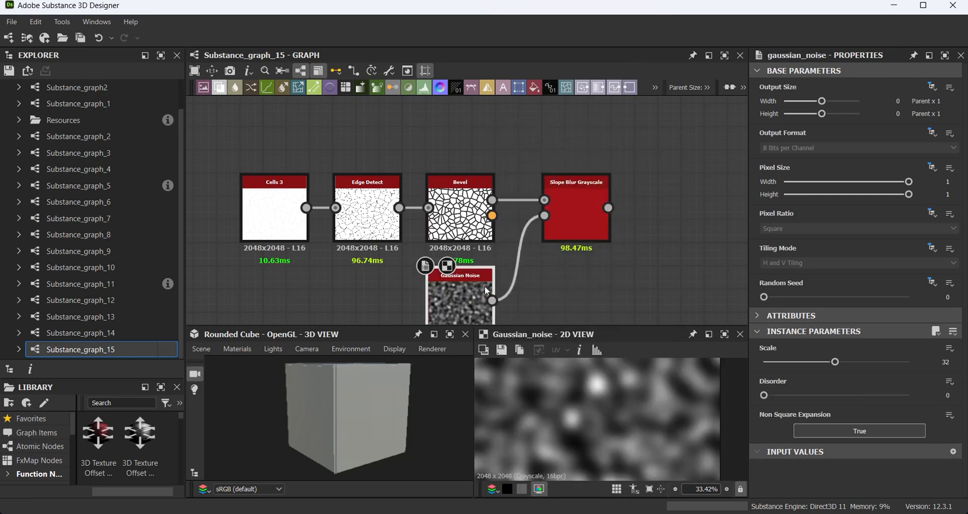
{"action": "left_click_drag", "start_coordinate": [840, 396], "coordinate": [887, 396]}
{"action": "left_click_drag", "start_coordinate": [835, 363], "coordinate": [910, 363]}
- Set the cell pattern's Slope Blur to 32 samples, intensity 0 and Min mode, and the Gaussian Noise scale to 64
{"action": "double_click", "coordinate": [576, 214]}
{"action": "left_click_drag", "start_coordinate": [854, 397], "coordinate": [762, 399]}
{"action": "left_click", "coordinate": [780, 432]}
{"action": "left_click", "coordinate": [780, 449]}
{"action": "left_click", "coordinate": [477, 300]}
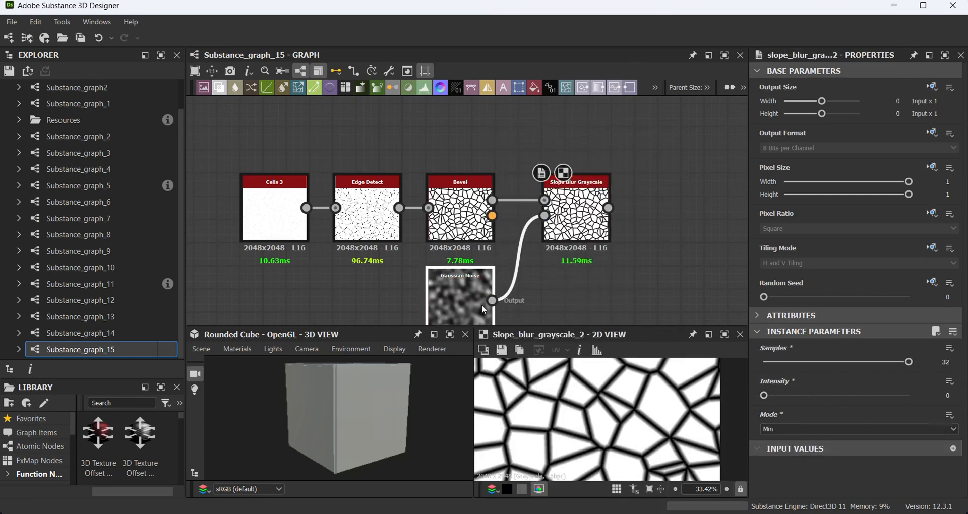
{"action": "left_click_drag", "start_coordinate": [798, 362], "coordinate": [910, 363]}
- Raise the cell pattern's Slope Blur intensity slightly above 0 and set the Gaussian Noise scale to 58
{"action": "left_click", "coordinate": [584, 223]}
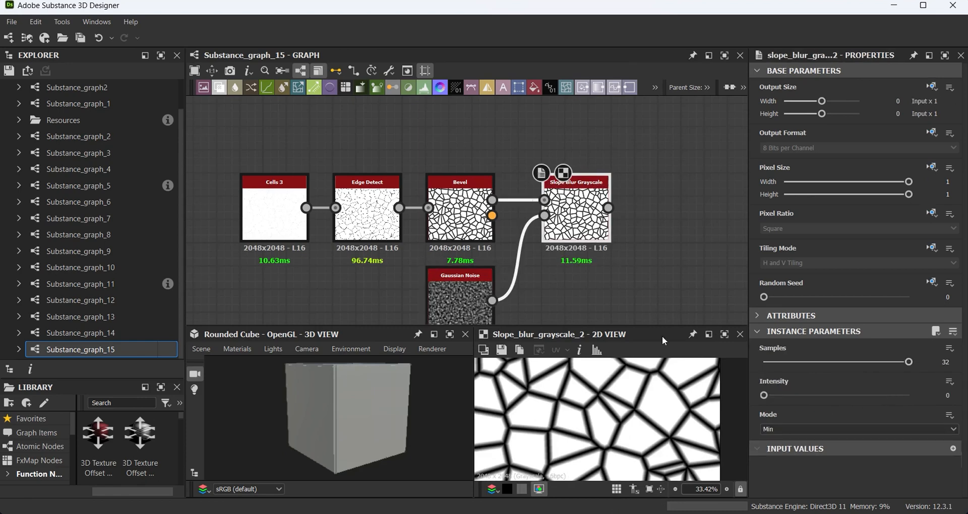
{"action": "left_click", "coordinate": [767, 396]}
{"action": "scroll", "coordinate": [689, 423], "scroll_direction": "up", "scroll_amount": 3}
{"action": "left_click", "coordinate": [439, 314]}
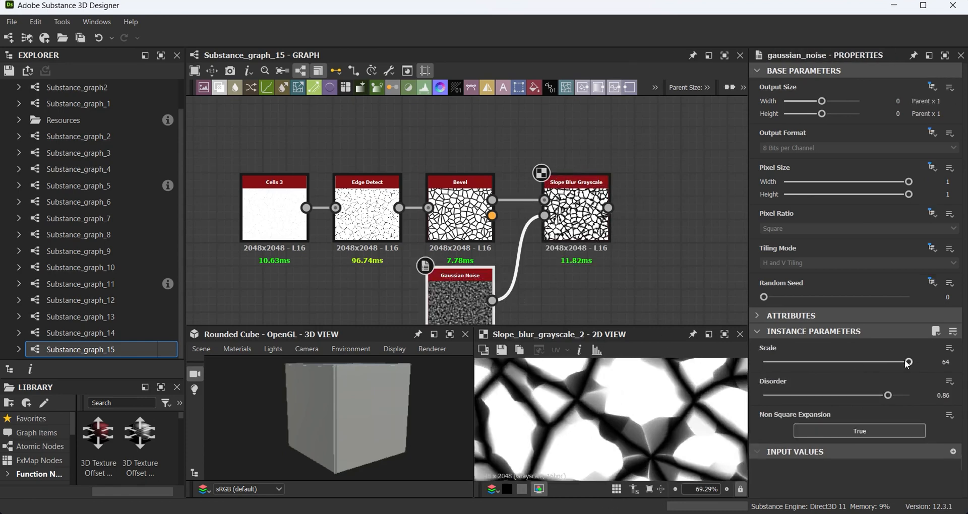
{"action": "left_click_drag", "start_coordinate": [907, 362], "coordinate": [895, 361]}
- Add a second Slope Blur Grayscale node after the cell pattern's first one
{"action": "middle_click_drag", "start_coordinate": [609, 244], "coordinate": [505, 248]}
{"action": "left_click_drag", "start_coordinate": [505, 212], "coordinate": [539, 209]}
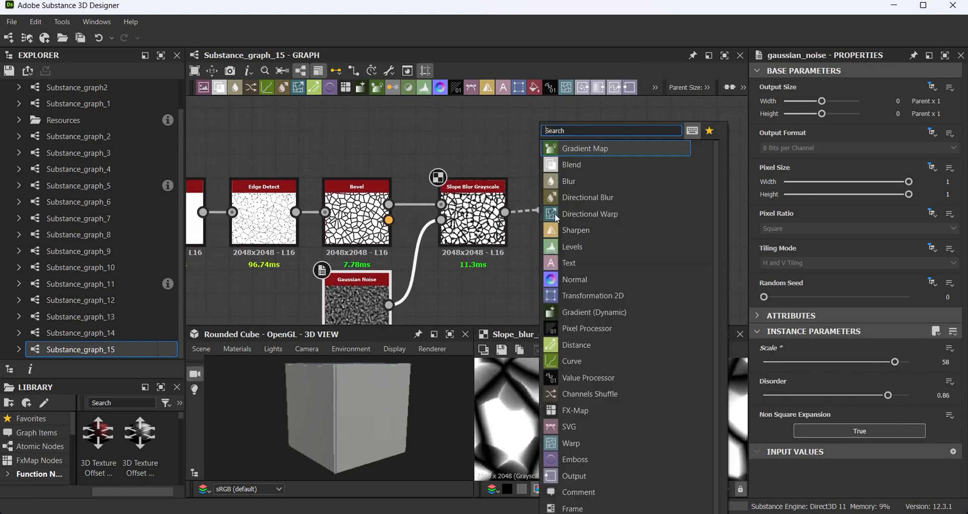
{"action": "type", "text": "slo"}
{"action": "key", "text": "Return"}
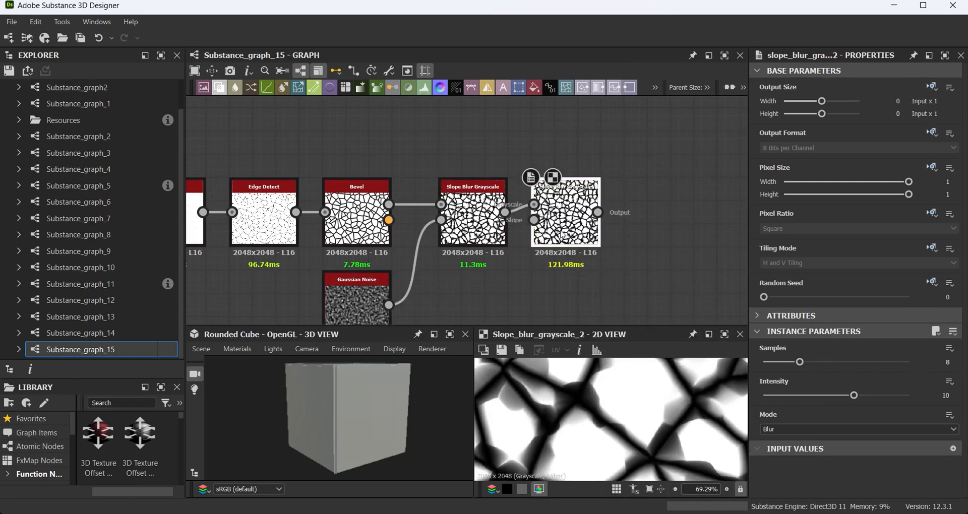
- Feed a Clouds 2 node with random seed 5000 into the second Slope Blur's slope input and reposition that Slope Blur
{"action": "left_click_drag", "start_coordinate": [562, 234], "coordinate": [564, 255]}
{"action": "type", "text": "cloud"}
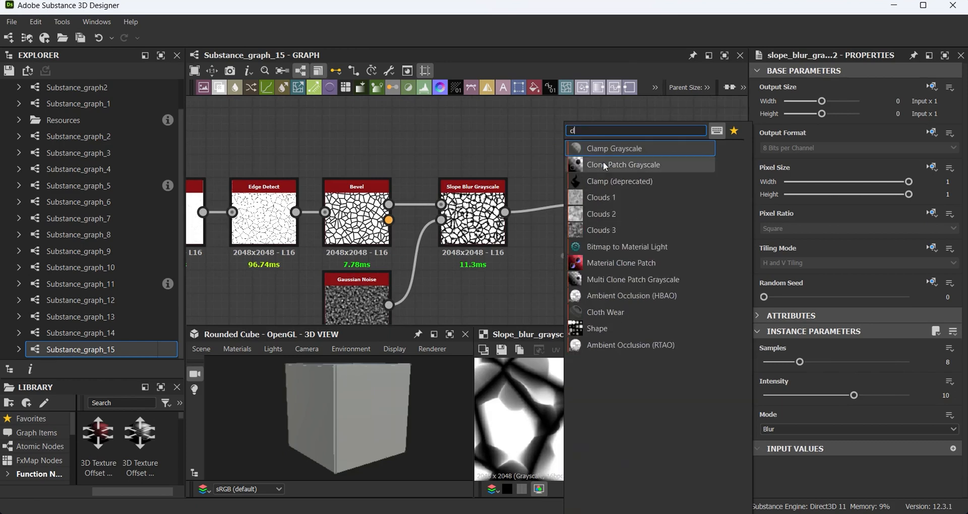
{"action": "left_click", "coordinate": [648, 216]}
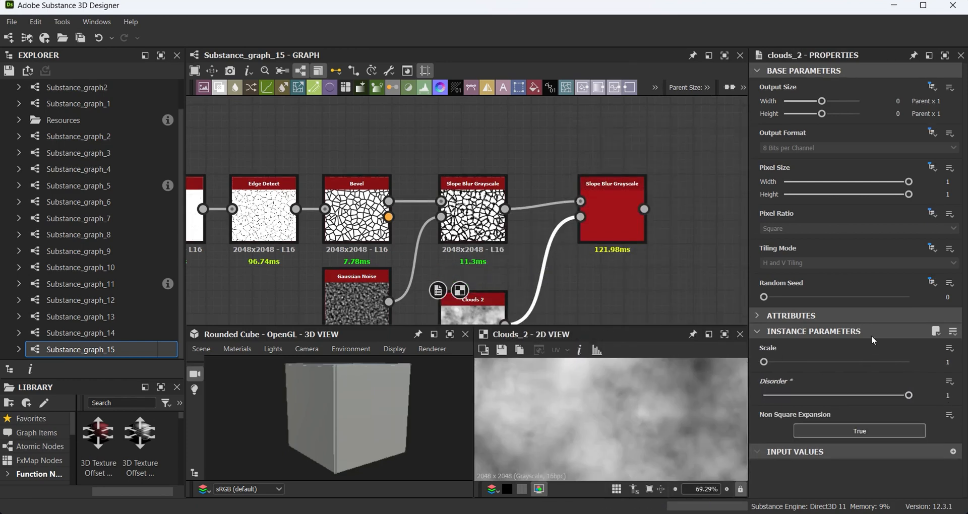
{"action": "type", "text": "5000"}
{"action": "key", "text": "Return"}
{"action": "middle_click_drag", "start_coordinate": [532, 282], "coordinate": [484, 212]}
{"action": "left_click_drag", "start_coordinate": [557, 152], "coordinate": [579, 162]}
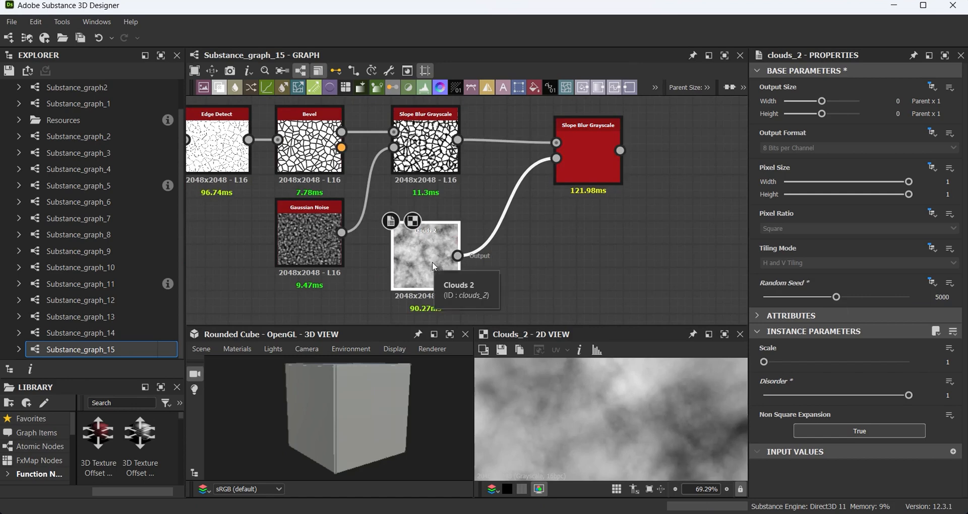
- Insert a Blur HQ Grayscale node between the Clouds 2 node and the second Slope Blur's slope input
{"action": "left_click", "coordinate": [531, 245]}
{"action": "key", "text": "space"}
{"action": "type", "text": "hq"}
{"action": "key", "text": "Return"}
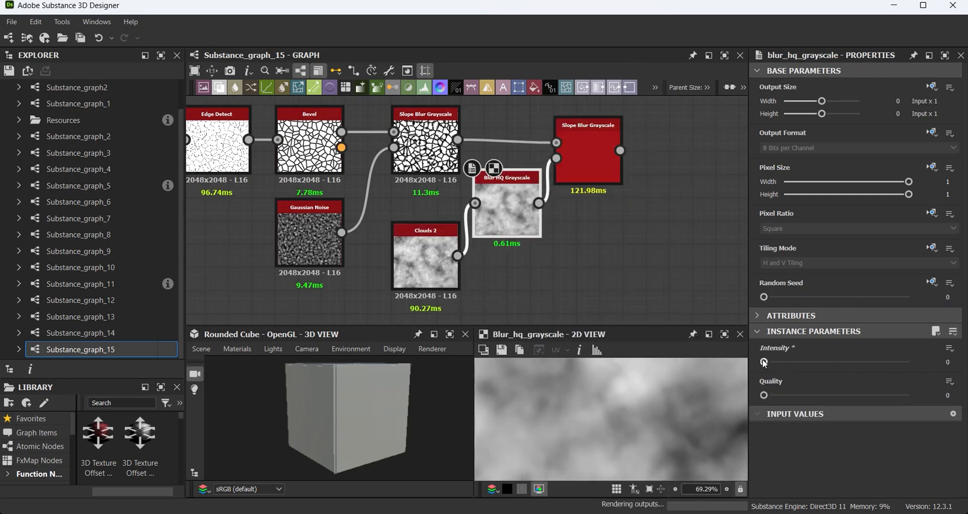
- Set the second Slope Blur Grayscale to Min mode with 32 samples and an intensity of 0.21
{"action": "double_click", "coordinate": [616, 151]}
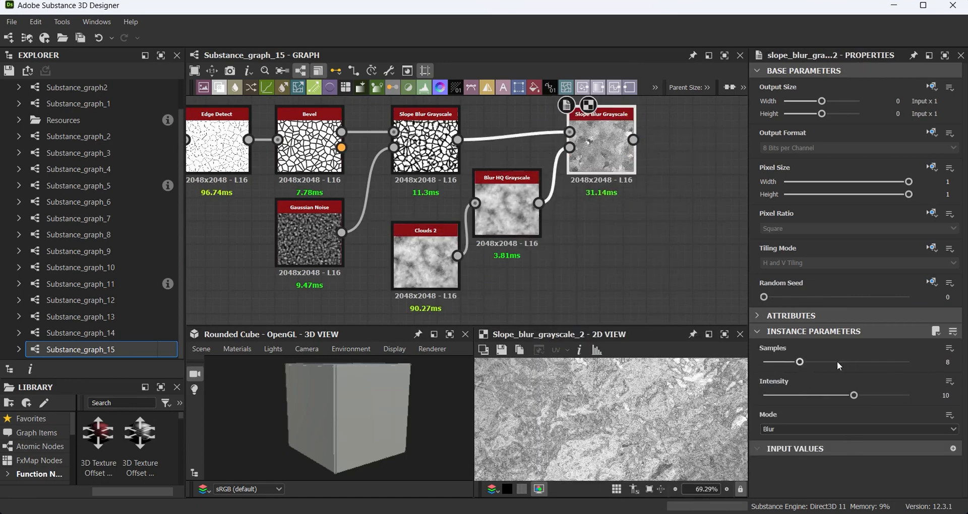
{"action": "left_click", "coordinate": [779, 432]}
{"action": "left_click", "coordinate": [778, 448]}
{"action": "left_click_drag", "start_coordinate": [764, 396], "coordinate": [765, 396]}
{"action": "scroll", "coordinate": [605, 411], "scroll_direction": "down", "scroll_amount": 2}
{"action": "scroll", "coordinate": [605, 410], "scroll_direction": "down", "scroll_amount": 2}
{"action": "scroll", "coordinate": [433, 195], "scroll_direction": "down", "scroll_amount": 4}
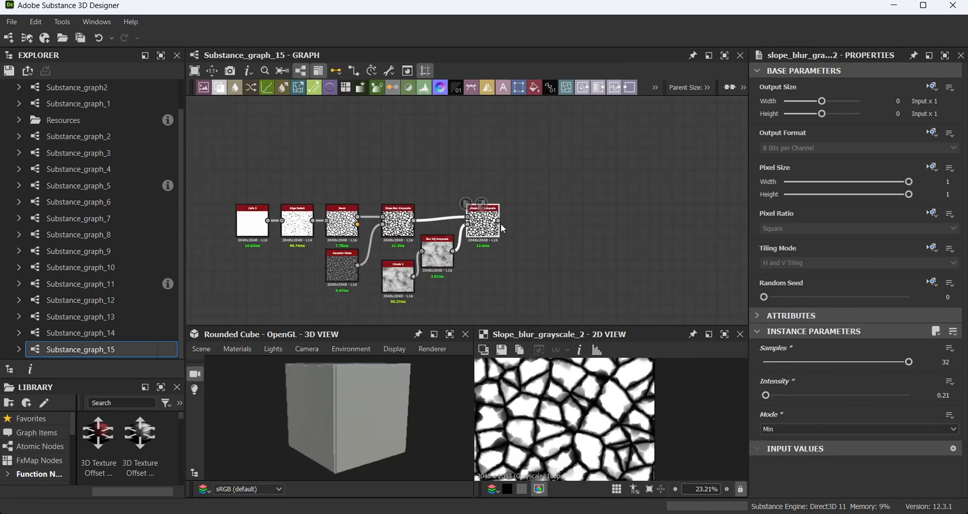
- Add an Invert Grayscale node after the second Slope Blur Grayscale of the cell pattern
{"action": "left_click_drag", "start_coordinate": [498, 221], "coordinate": [519, 223]}
{"action": "type", "text": "in"}
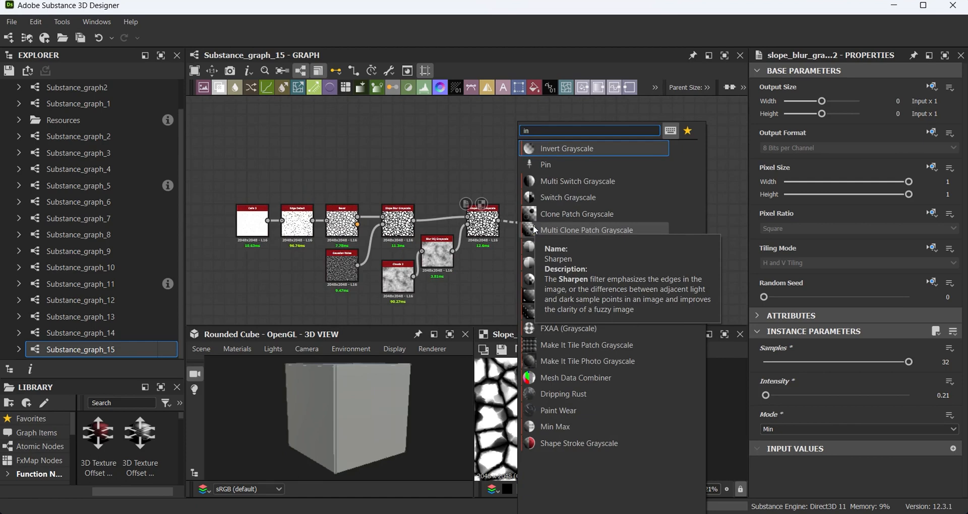
{"action": "left_click", "coordinate": [577, 151]}
- Thin the cell cracks by setting the Bevel node's distance to -0.01
{"action": "scroll", "coordinate": [529, 271], "scroll_direction": "up", "scroll_amount": 7}
{"action": "middle_click_drag", "start_coordinate": [402, 224], "coordinate": [650, 282]}
{"action": "middle_click_drag", "start_coordinate": [217, 242], "coordinate": [444, 292]}
{"action": "middle_click_drag", "start_coordinate": [322, 221], "coordinate": [400, 223]}
{"action": "left_click", "coordinate": [260, 214]}
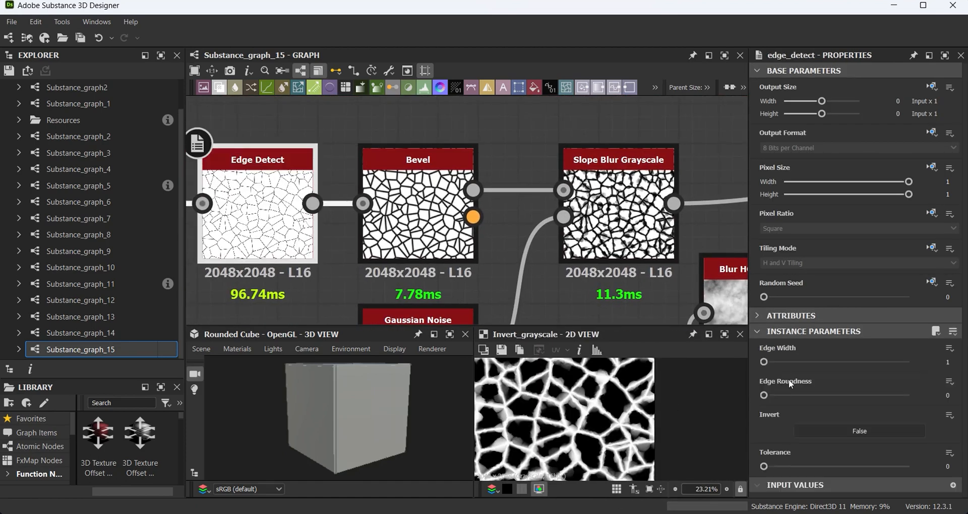
{"action": "left_click", "coordinate": [417, 217]}
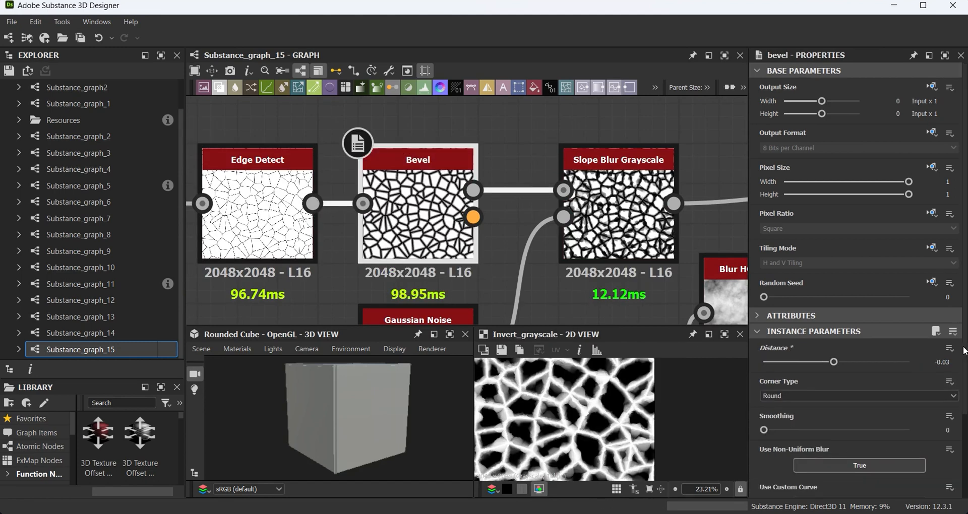
{"action": "key", "text": "Return"}
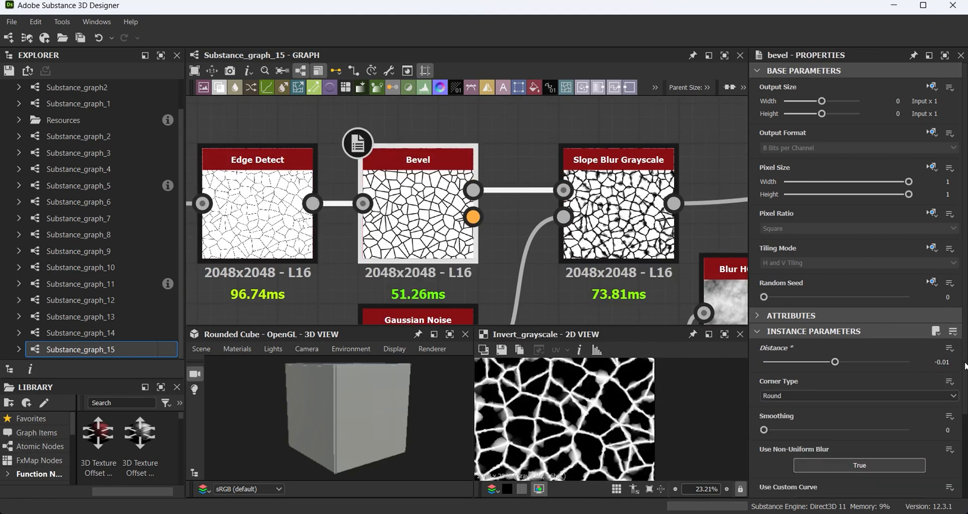
- Blend the inverted cell cracks over the main height chain in Subtract mode at an opacity of 0.03
{"action": "scroll", "coordinate": [494, 205], "scroll_direction": "down", "scroll_amount": 6}
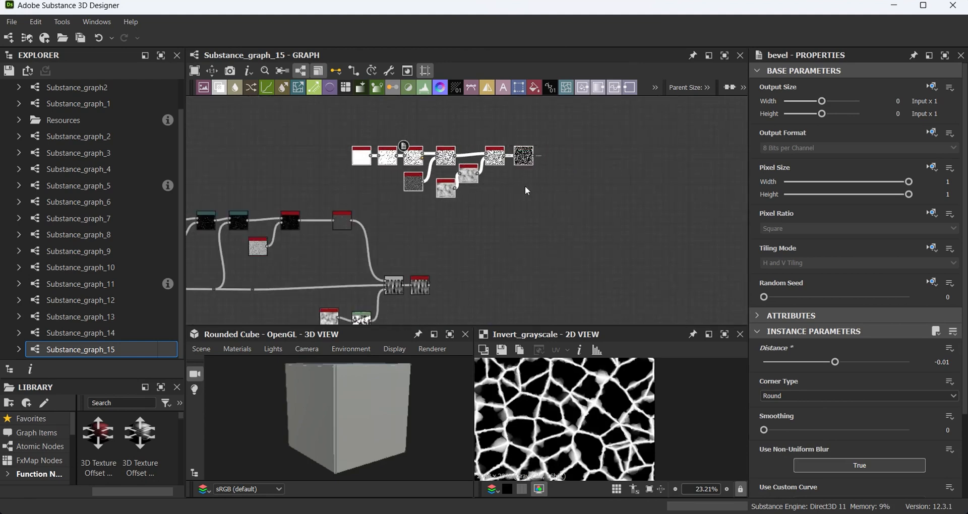
{"action": "left_click_drag", "start_coordinate": [432, 289], "coordinate": [590, 286]}
{"action": "left_click", "coordinate": [605, 167]}
{"action": "left_click", "coordinate": [800, 379]}
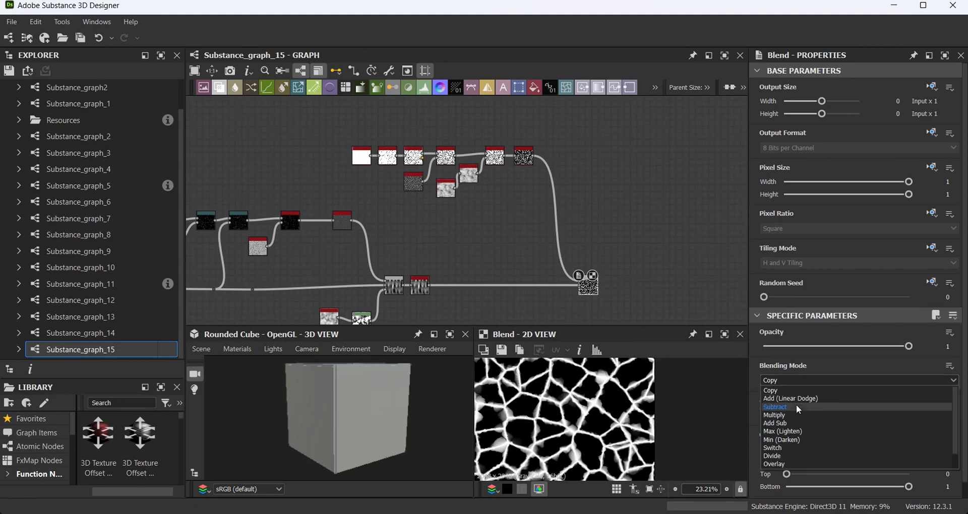
{"action": "left_click", "coordinate": [796, 407]}
{"action": "scroll", "coordinate": [600, 423], "scroll_direction": "up", "scroll_amount": 1}
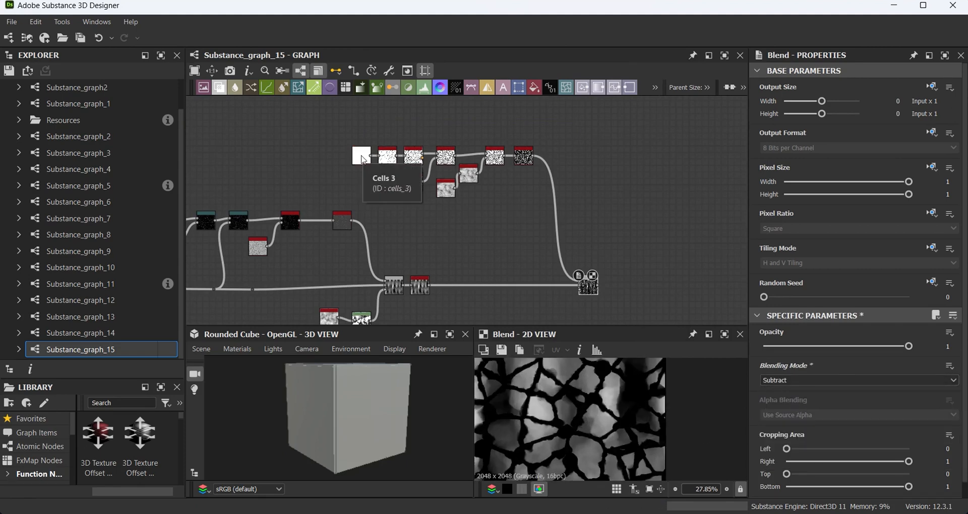
{"action": "left_click_drag", "start_coordinate": [832, 346], "coordinate": [769, 348]}
- Add a Clouds 2 node below the Subtract Blend and set its random seed to 8000
{"action": "middle_click_drag", "start_coordinate": [540, 241], "coordinate": [566, 185]}
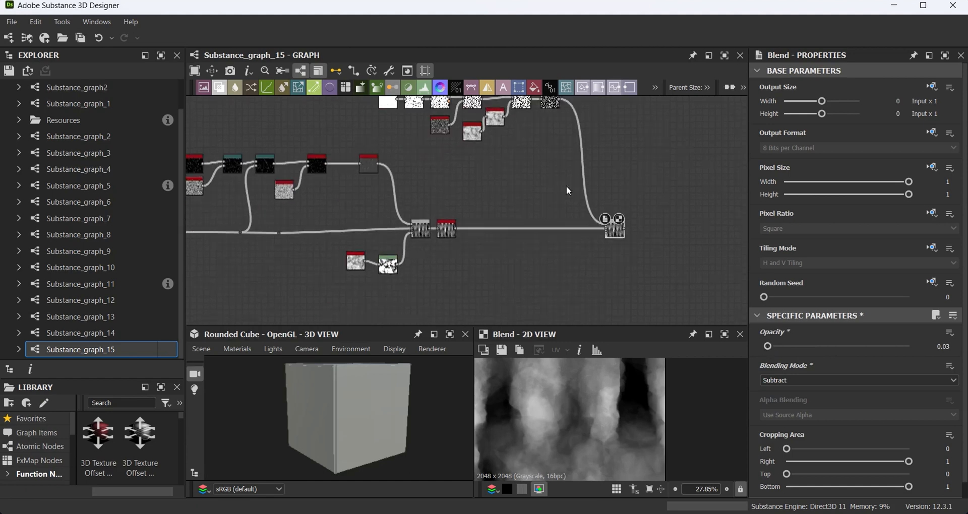
{"action": "key", "text": "space"}
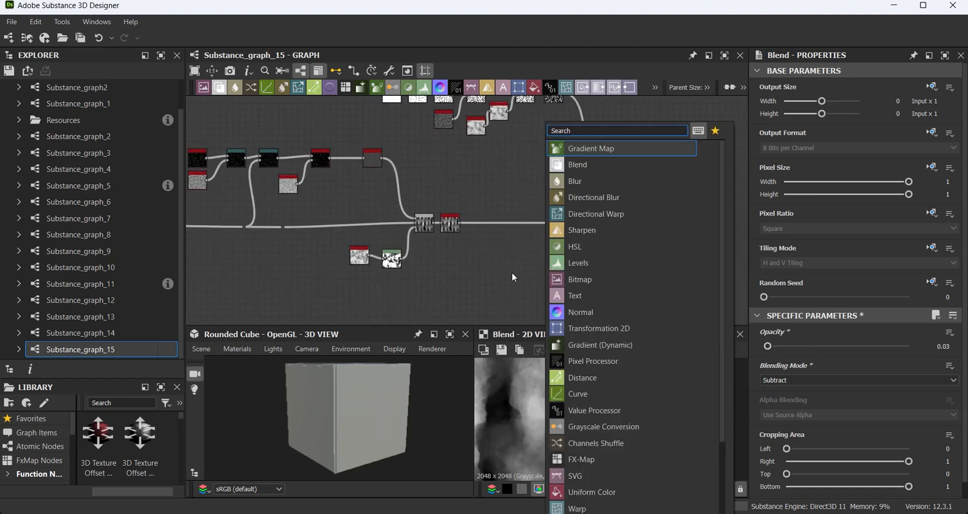
{"action": "type", "text": "clo"}
{"action": "key", "text": "Down"}
{"action": "key", "text": "Down"}
{"action": "key", "text": "Down"}
{"action": "key", "text": "Down"}
{"action": "key", "text": "Return"}
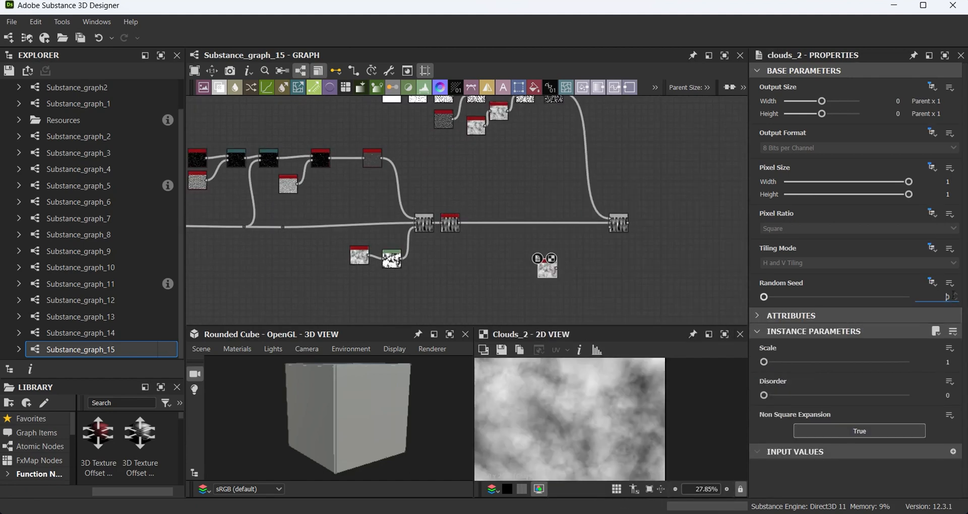
{"action": "type", "text": "8000"}
{"action": "key", "text": "Return"}
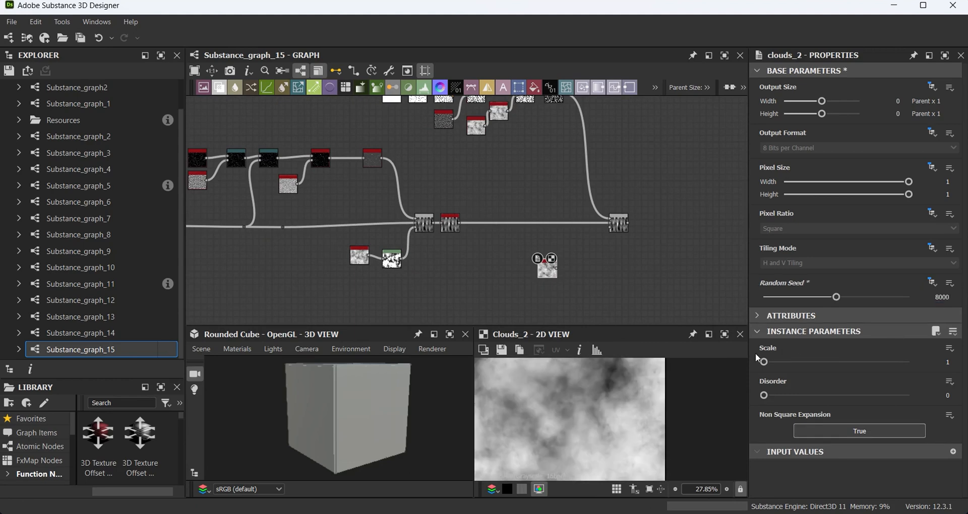
- Add a Levels node after the new Clouds 2 and move its midtones toward white to darken the clouds
{"action": "key", "text": "space"}
{"action": "type", "text": "lev"}
{"action": "key", "text": "Return"}
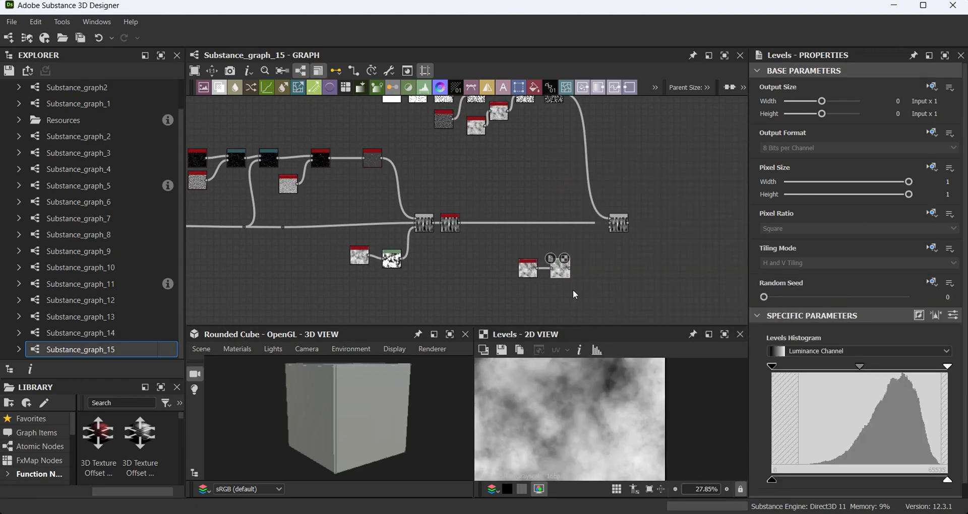
{"action": "key", "text": "f"}
{"action": "left_click_drag", "start_coordinate": [866, 371], "coordinate": [913, 368]}
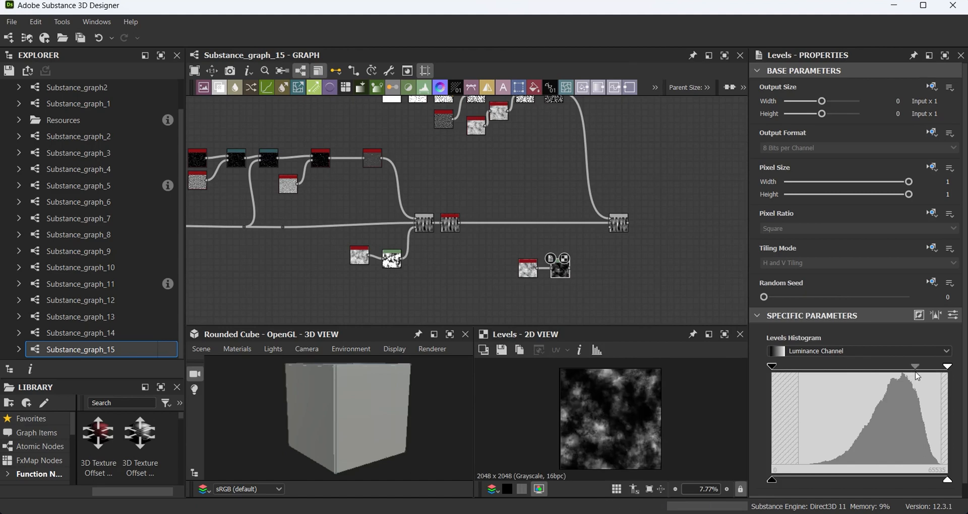
- Use the Levels output as the Subtract Blend's opacity mask and set that Blend's opacity to about 0.01
{"action": "left_click", "coordinate": [626, 228]}
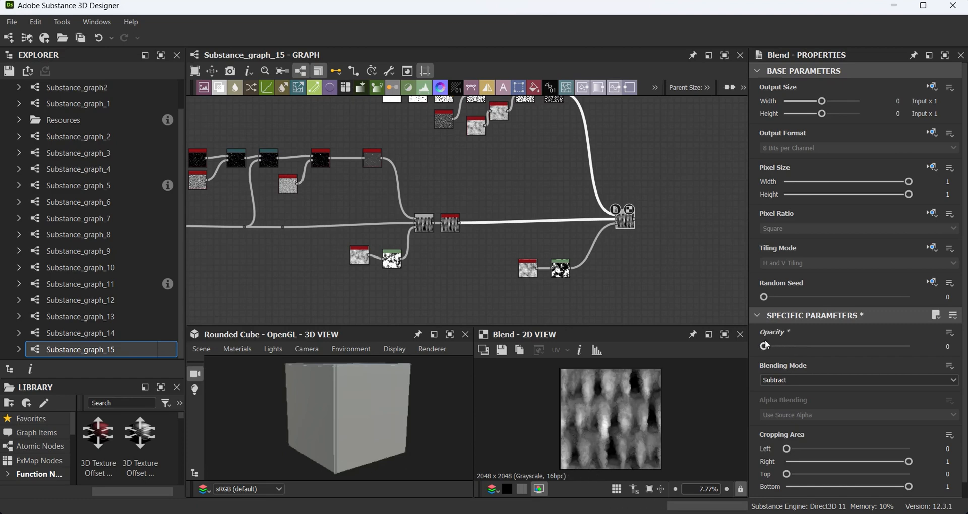
{"action": "left_click_drag", "start_coordinate": [766, 346], "coordinate": [768, 346]}
{"action": "scroll", "coordinate": [589, 443], "scroll_direction": "up", "scroll_amount": 6}
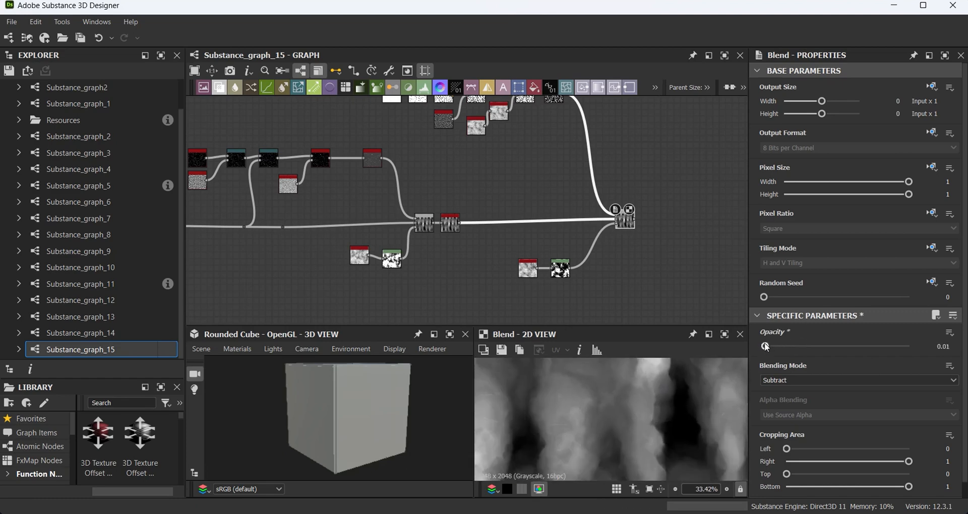
- Add an Auto Levels node after the masked Subtract Blend
{"action": "scroll", "coordinate": [478, 188], "scroll_direction": "down", "scroll_amount": 4}
{"action": "scroll", "coordinate": [601, 386], "scroll_direction": "down", "scroll_amount": 7}
{"action": "middle_click_drag", "start_coordinate": [527, 210], "coordinate": [449, 281]}
{"action": "scroll", "coordinate": [474, 277], "scroll_direction": "up", "scroll_amount": 5}
{"action": "left_click_drag", "start_coordinate": [474, 276], "coordinate": [533, 201]}
{"action": "left_click", "coordinate": [553, 178]}
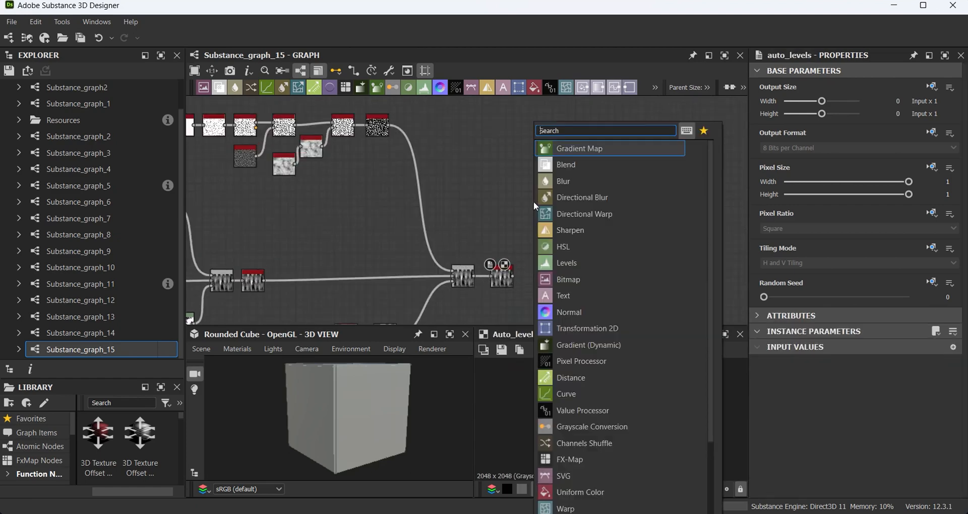
- Add a Moisture Noise node above the last Auto Levels node
{"action": "type", "text": "bn"}
{"action": "left_click", "coordinate": [492, 210]}
{"action": "key", "text": "space"}
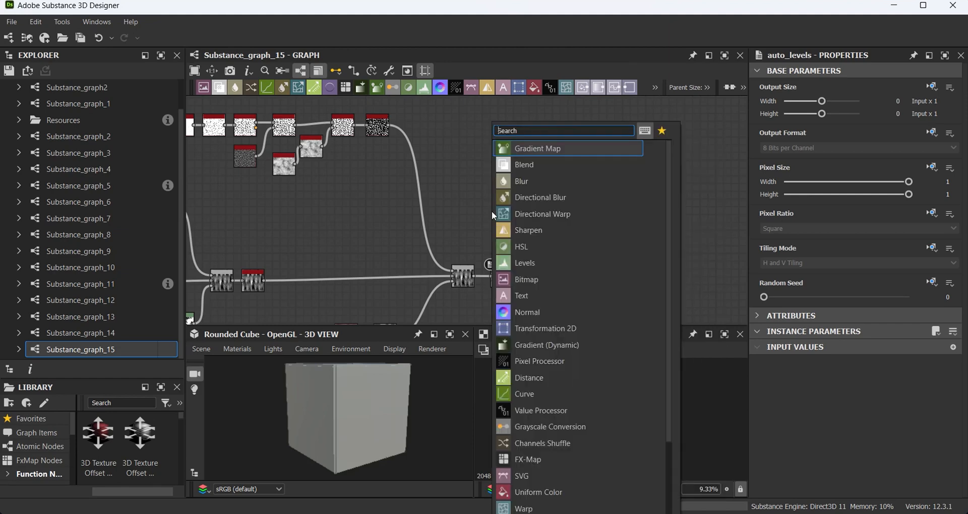
{"action": "type", "text": "moi"}
{"action": "left_click", "coordinate": [552, 153]}
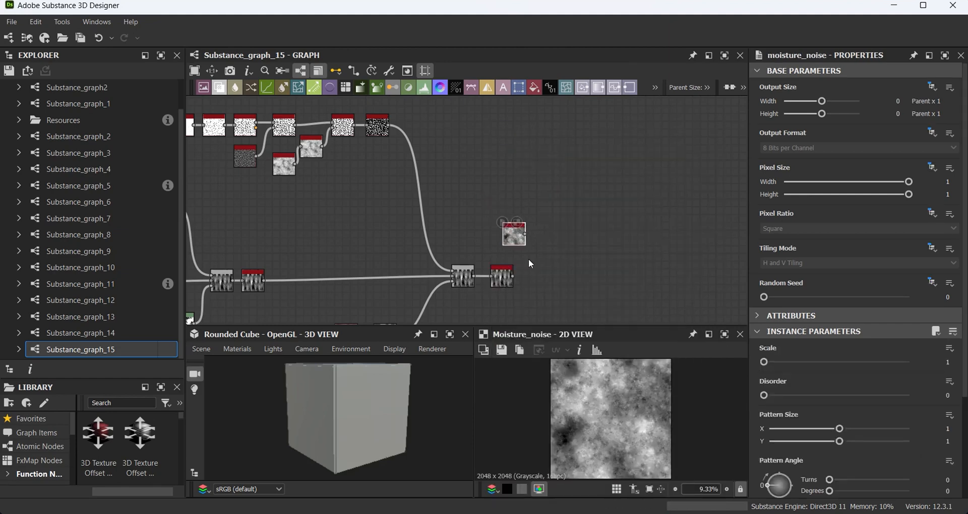
- Add a Blend node after the last Auto Levels and connect the Moisture Noise to its foreground input
{"action": "scroll", "coordinate": [528, 259], "scroll_direction": "up", "scroll_amount": 3}
{"action": "left_click_drag", "start_coordinate": [636, 280], "coordinate": [636, 280]}
{"action": "type", "text": "bl"}
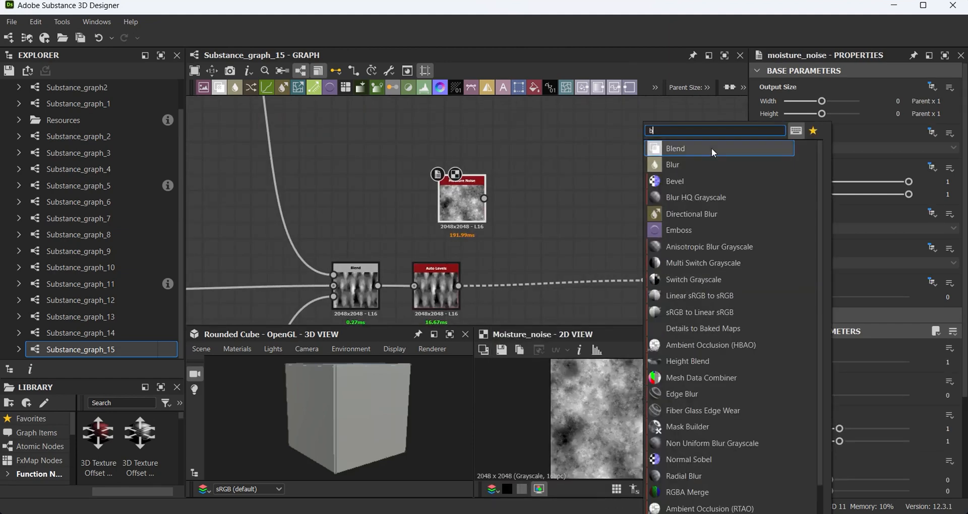
{"action": "left_click", "coordinate": [712, 147]}
{"action": "left_click_drag", "start_coordinate": [484, 198], "coordinate": [663, 269]}
- Set the Moisture Noise Blend to Multiply mode with an opacity of 0.09
{"action": "left_click", "coordinate": [832, 382]}
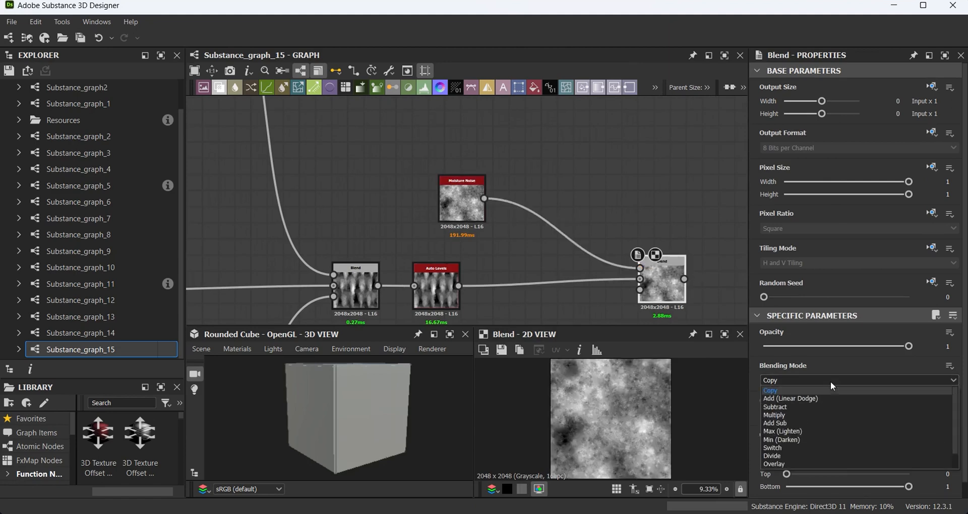
{"action": "left_click", "coordinate": [830, 414]}
{"action": "left_click", "coordinate": [771, 347]}
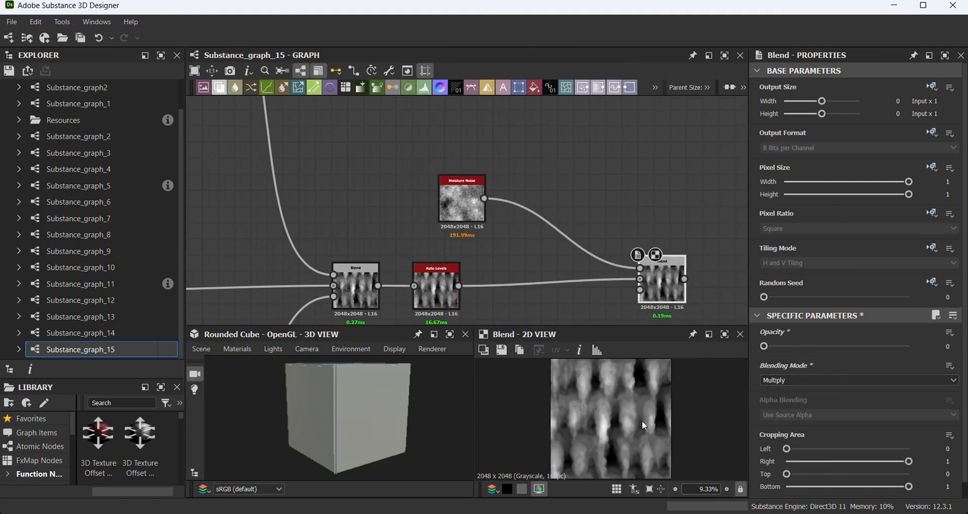
{"action": "scroll", "coordinate": [643, 425], "scroll_direction": "up", "scroll_amount": 8}
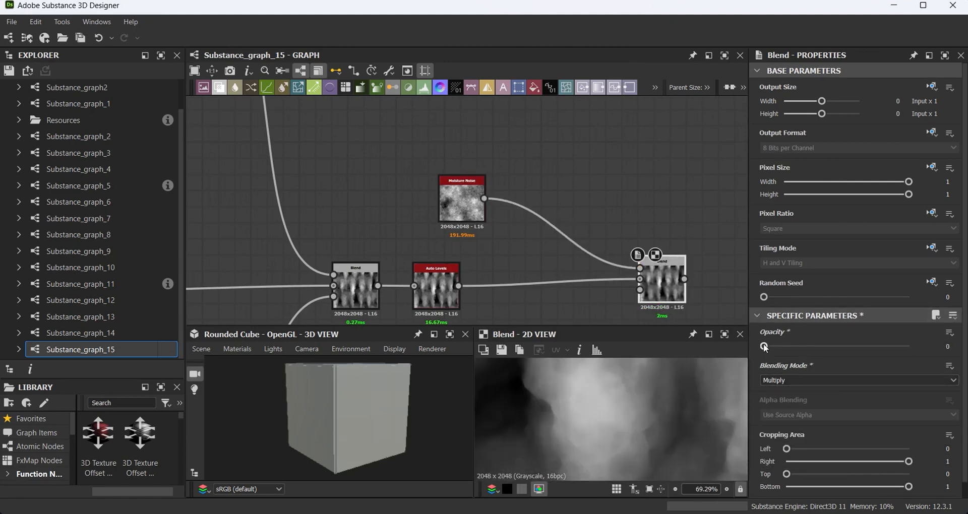
{"action": "left_click_drag", "start_coordinate": [759, 349], "coordinate": [775, 348]}
- Set the output color of the Uniform Color node in the second output row to grayscale 190
{"action": "scroll", "coordinate": [467, 256], "scroll_direction": "down", "scroll_amount": 3}
{"action": "scroll", "coordinate": [467, 255], "scroll_direction": "down", "scroll_amount": 3}
{"action": "middle_click_drag", "start_coordinate": [741, 190], "coordinate": [625, 233]}
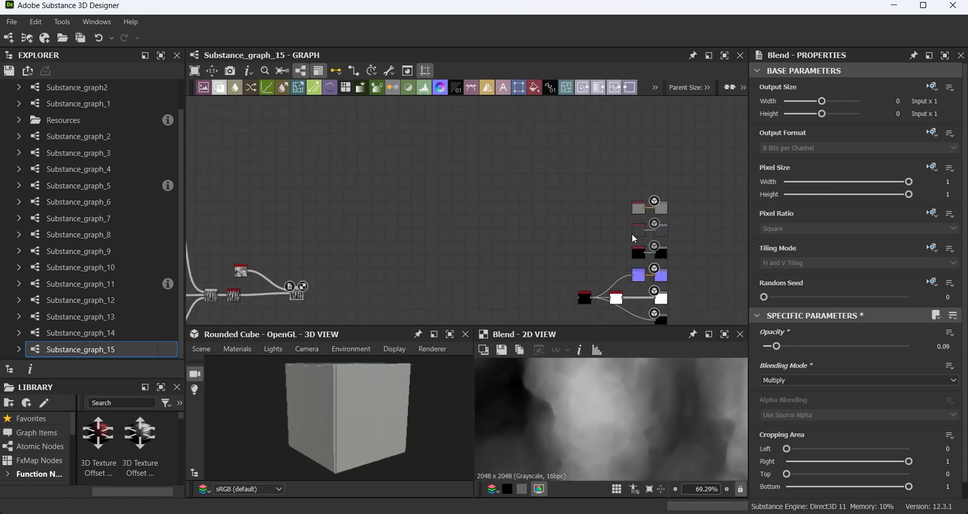
{"action": "scroll", "coordinate": [631, 235], "scroll_direction": "up", "scroll_amount": 5}
{"action": "left_click", "coordinate": [639, 232]}
{"action": "left_click_drag", "start_coordinate": [891, 402], "coordinate": [888, 400]}
- Connect the final Multiply Blend to the black node that feeds the output branches and check the surface in 3D
{"action": "scroll", "coordinate": [436, 194], "scroll_direction": "down", "scroll_amount": 6}
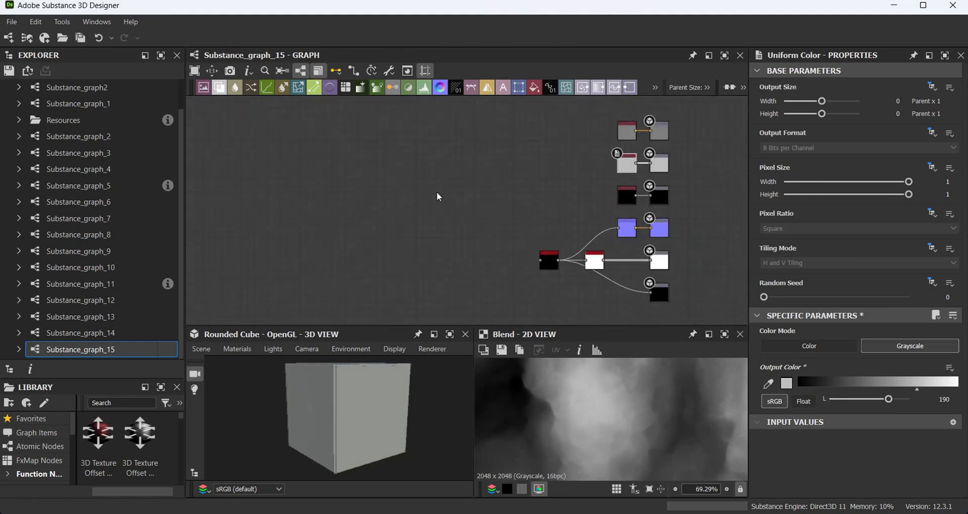
{"action": "middle_click_drag", "start_coordinate": [270, 237], "coordinate": [363, 242]}
{"action": "scroll", "coordinate": [363, 242], "scroll_direction": "up", "scroll_amount": 4}
{"action": "left_click_drag", "start_coordinate": [270, 241], "coordinate": [676, 250]}
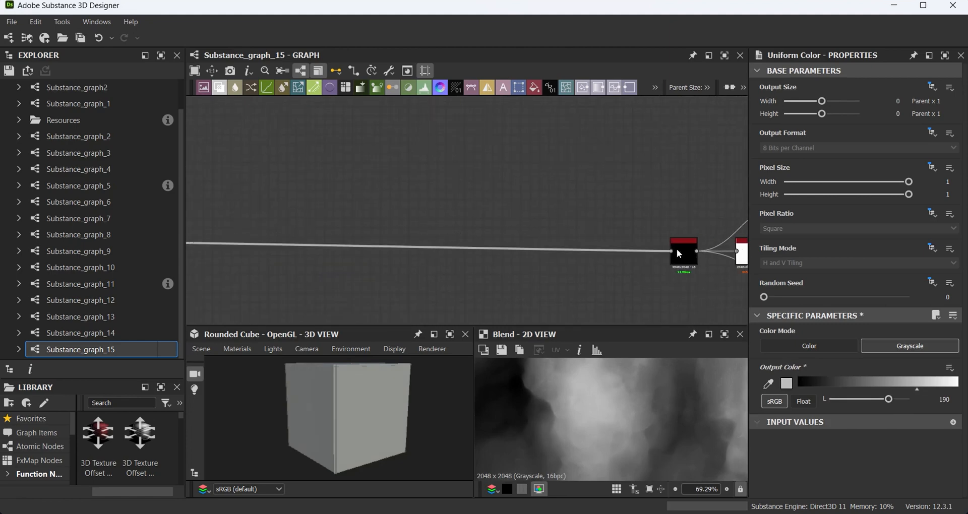
{"action": "scroll", "coordinate": [401, 424], "scroll_direction": "up", "scroll_amount": 5}
{"action": "left_click_drag", "start_coordinate": [402, 424], "coordinate": [355, 465]}
{"action": "scroll", "coordinate": [410, 428], "scroll_direction": "up", "scroll_amount": 3}
{"action": "scroll", "coordinate": [366, 417], "scroll_direction": "up", "scroll_amount": 3}
{"action": "scroll", "coordinate": [367, 418], "scroll_direction": "down", "scroll_amount": 3}
- Set the Tile Generator's Interstice Y random value to about 0.3
{"action": "scroll", "coordinate": [383, 409], "scroll_direction": "down", "scroll_amount": 5}
{"action": "middle_click_drag", "start_coordinate": [283, 244], "coordinate": [897, 247]}
{"action": "middle_click_drag", "start_coordinate": [201, 257], "coordinate": [882, 247]}
{"action": "middle_click_drag", "start_coordinate": [207, 265], "coordinate": [376, 260]}
{"action": "scroll", "coordinate": [389, 232], "scroll_direction": "up", "scroll_amount": 5}
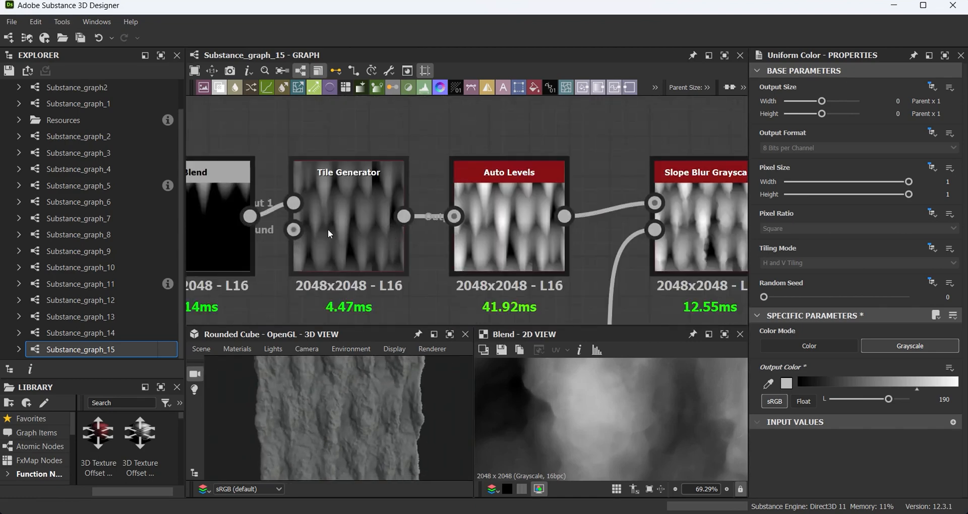
{"action": "left_click", "coordinate": [328, 229]}
{"action": "scroll", "coordinate": [549, 406], "scroll_direction": "down", "scroll_amount": 10}
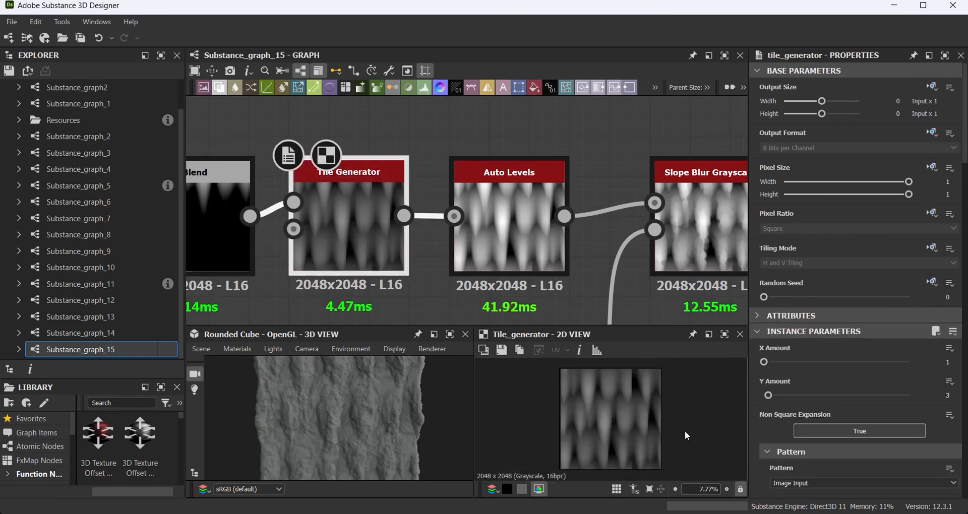
{"action": "scroll", "coordinate": [814, 435], "scroll_direction": "down", "scroll_amount": 8}
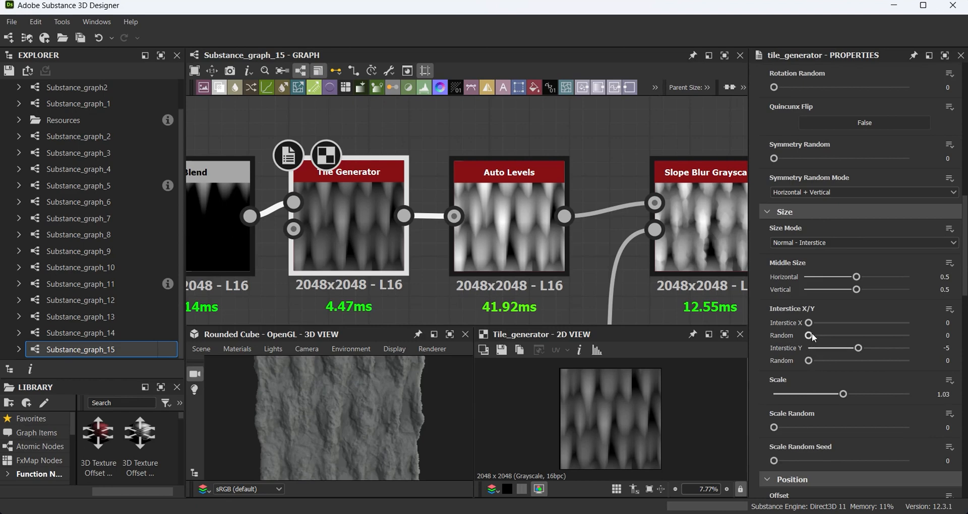
{"action": "left_click_drag", "start_coordinate": [808, 360], "coordinate": [840, 361]}
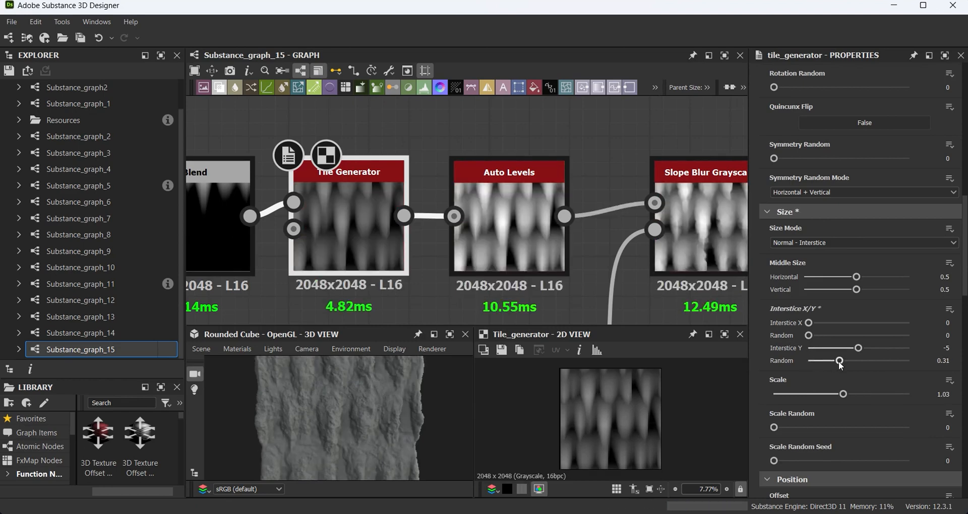
- Set the Tile Generator's position Offset to 0.13 and check the shifted tiles in 3D
{"action": "scroll", "coordinate": [843, 385], "scroll_direction": "down", "scroll_amount": 2}
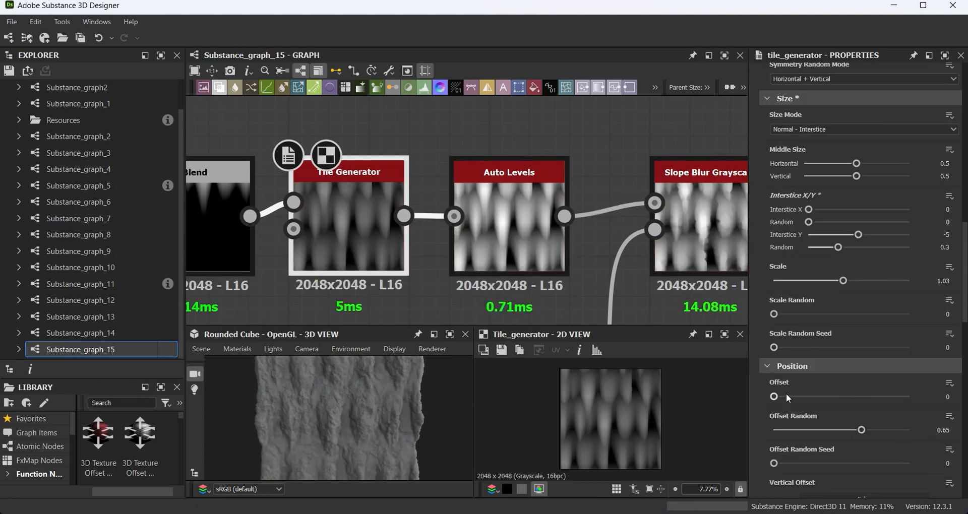
{"action": "left_click_drag", "start_coordinate": [774, 397], "coordinate": [791, 398]}
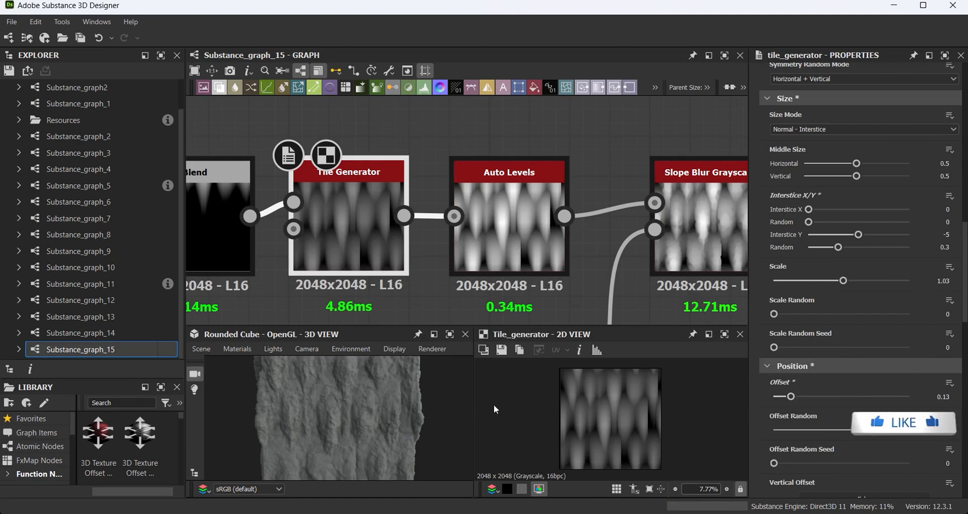
{"action": "left_click_drag", "start_coordinate": [414, 409], "coordinate": [428, 425]}
{"action": "middle_click_drag", "start_coordinate": [602, 296], "coordinate": [374, 263]}
{"action": "scroll", "coordinate": [504, 266], "scroll_direction": "down", "scroll_amount": 7}
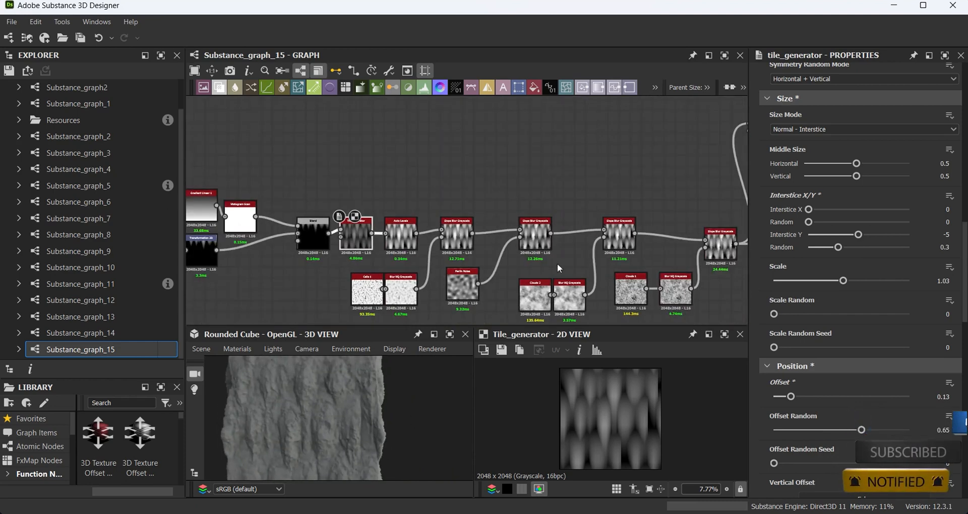
- Set the opacity of the Subtract Blend node that applies the scratches branch to the height to 0.07
{"action": "scroll", "coordinate": [682, 268], "scroll_direction": "down", "scroll_amount": 3}
{"action": "middle_click_drag", "start_coordinate": [682, 267], "coordinate": [259, 266]}
{"action": "middle_click_drag", "start_coordinate": [542, 258], "coordinate": [283, 259]}
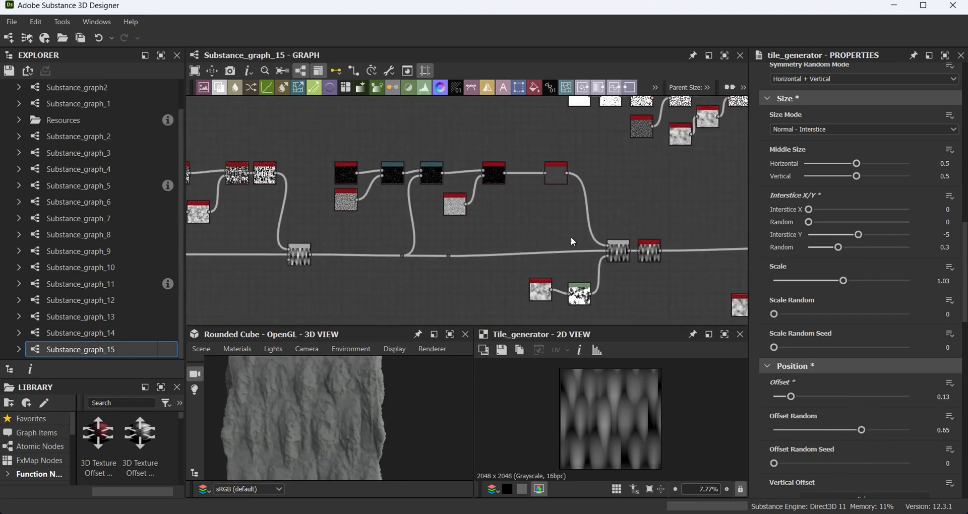
{"action": "scroll", "coordinate": [571, 237], "scroll_direction": "up", "scroll_amount": 10}
{"action": "left_click", "coordinate": [646, 216]}
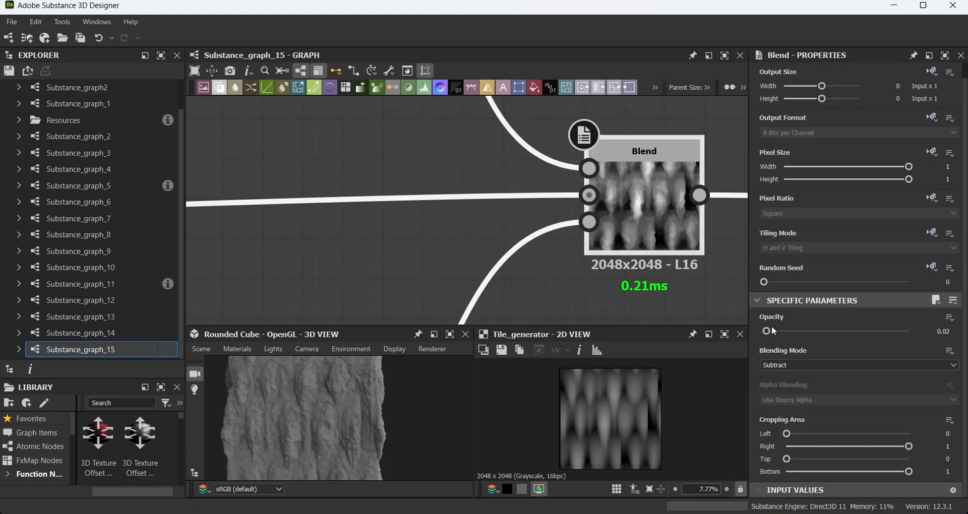
{"action": "left_click_drag", "start_coordinate": [774, 330], "coordinate": [778, 331]}
{"action": "scroll", "coordinate": [345, 434], "scroll_direction": "up", "scroll_amount": 5}
{"action": "left_click_drag", "start_coordinate": [344, 434], "coordinate": [571, 372]}
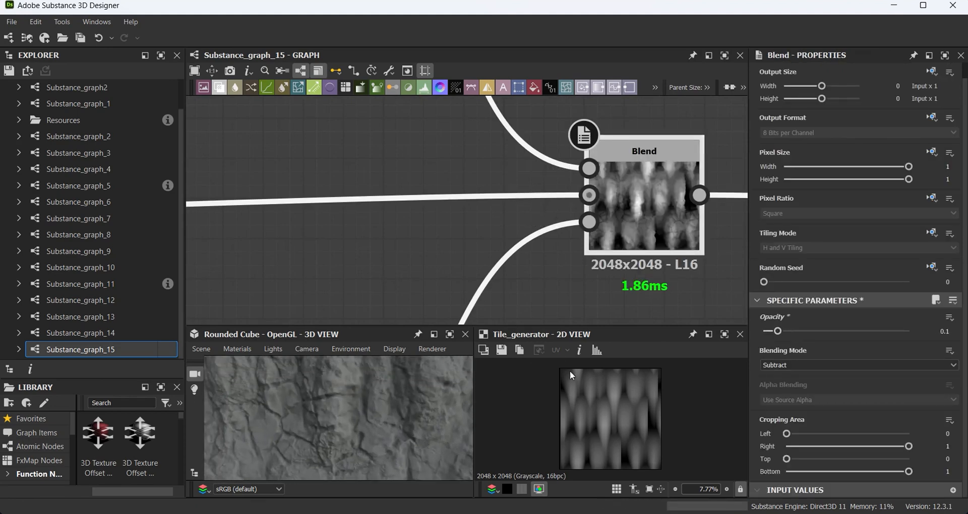
{"action": "left_click_drag", "start_coordinate": [777, 334], "coordinate": [774, 334]}
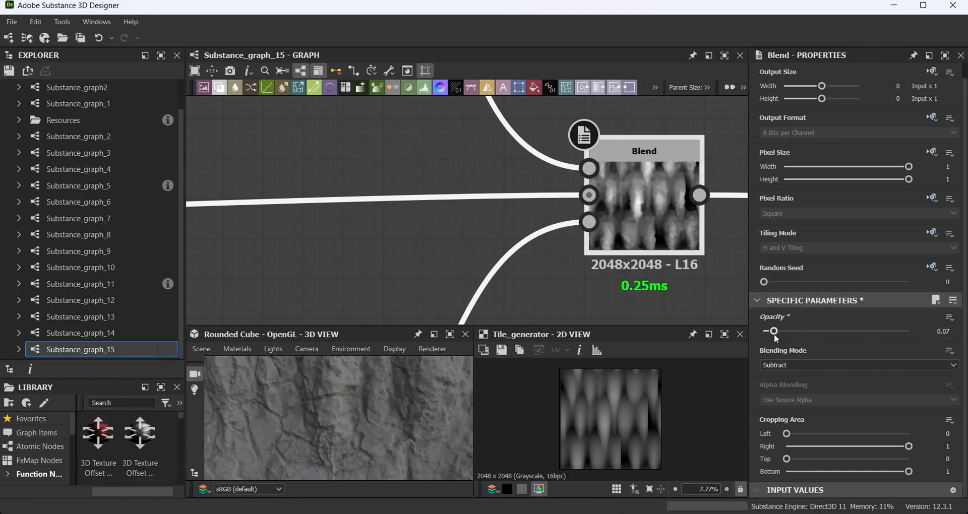
{"action": "scroll", "coordinate": [377, 419], "scroll_direction": "down", "scroll_amount": 4}
{"action": "left_click_drag", "start_coordinate": [376, 424], "coordinate": [321, 422]}
{"action": "scroll", "coordinate": [435, 243], "scroll_direction": "down", "scroll_amount": 5}
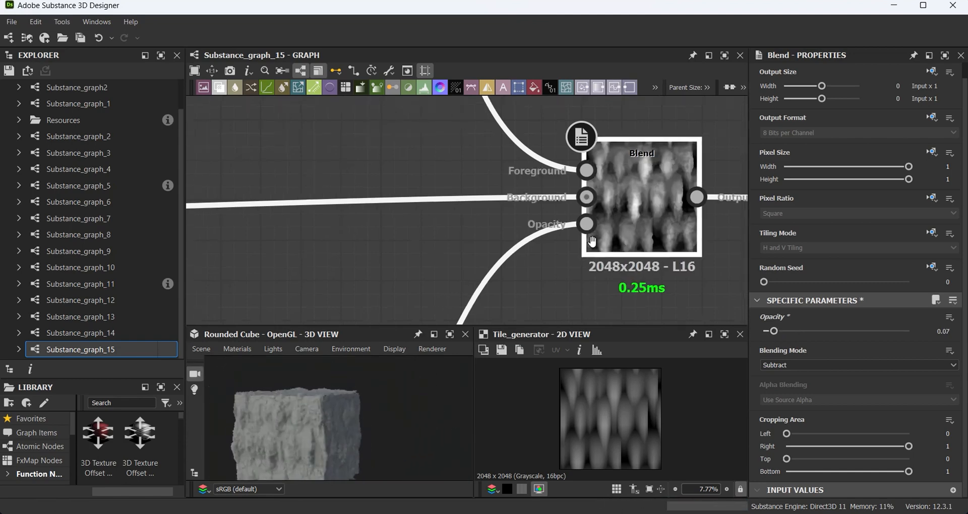
- Branch the last Slope Blur Grayscale output before the crack chain to a Dot node placed above the graph
{"action": "scroll", "coordinate": [388, 258], "scroll_direction": "down", "scroll_amount": 4}
{"action": "middle_click_drag", "start_coordinate": [466, 258], "coordinate": [529, 255]}
{"action": "scroll", "coordinate": [481, 256], "scroll_direction": "up", "scroll_amount": 1}
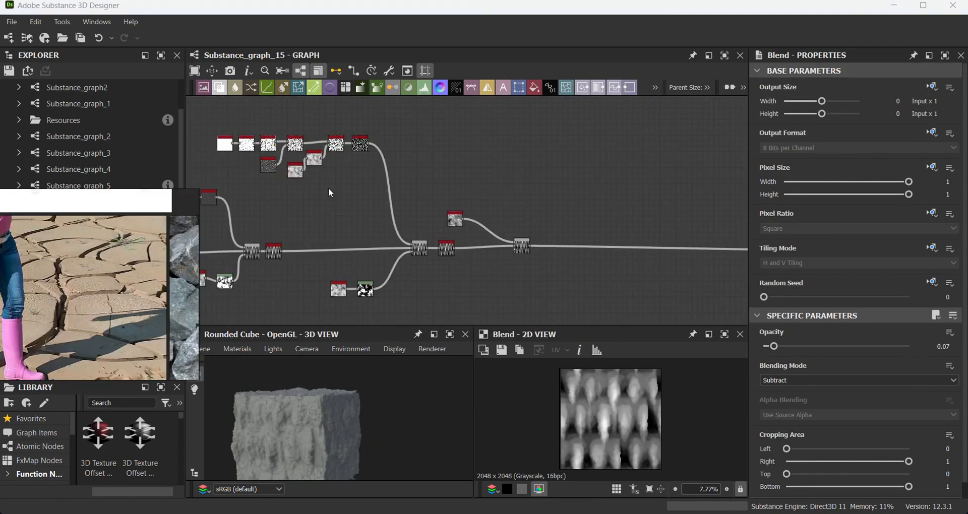
{"action": "middle_click_drag", "start_coordinate": [329, 187], "coordinate": [646, 187]}
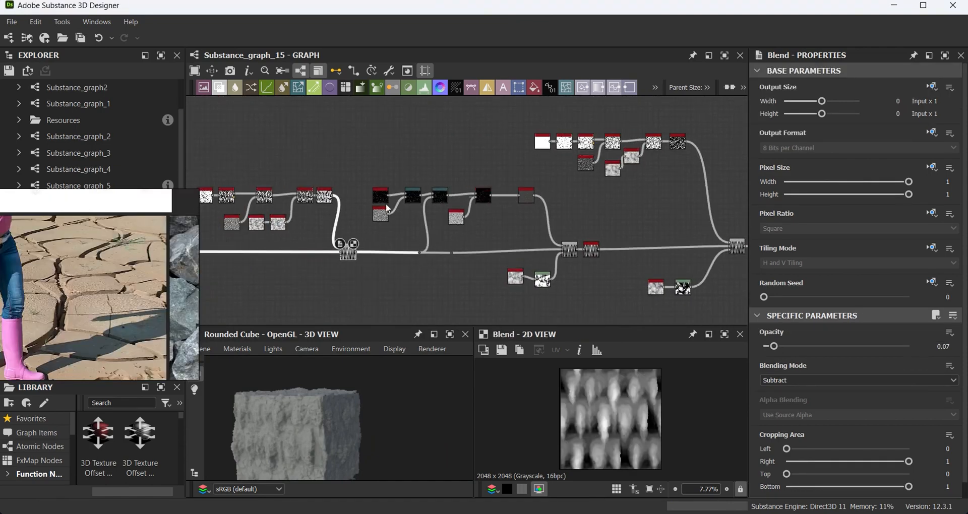
{"action": "middle_click_drag", "start_coordinate": [242, 236], "coordinate": [607, 301]}
{"action": "scroll", "coordinate": [466, 259], "scroll_direction": "up", "scroll_amount": 3}
{"action": "double_click", "coordinate": [466, 260]}
{"action": "scroll", "coordinate": [641, 427], "scroll_direction": "up", "scroll_amount": 5}
{"action": "scroll", "coordinate": [547, 273], "scroll_direction": "down", "scroll_amount": 1}
{"action": "left_click_drag", "start_coordinate": [525, 208], "coordinate": [533, 110], "text": "alt"}
{"action": "middle_click_drag", "start_coordinate": [590, 176], "coordinate": [550, 262]}
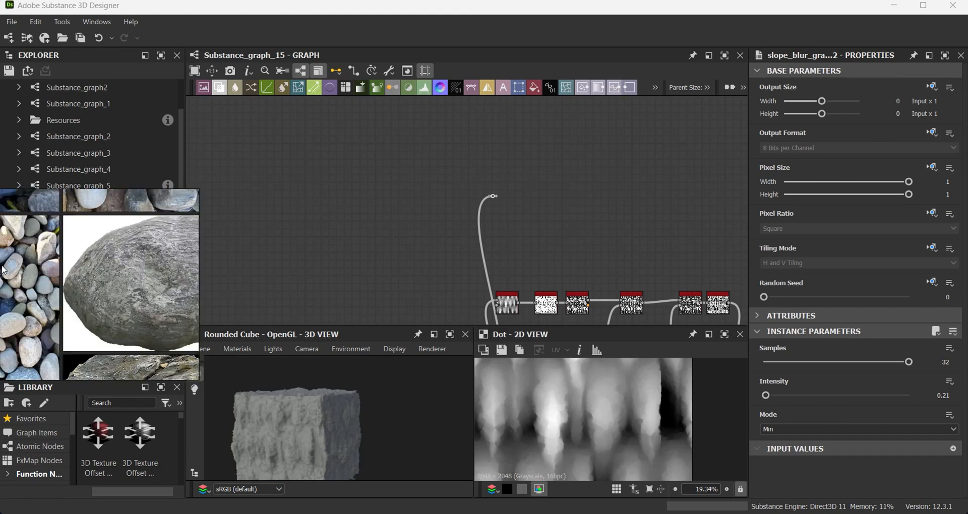
- Bring up the layered rock reference image and connect a Normal node with intensity 15 to the Dot node
{"action": "left_click_drag", "start_coordinate": [117, 263], "coordinate": [125, 273]}
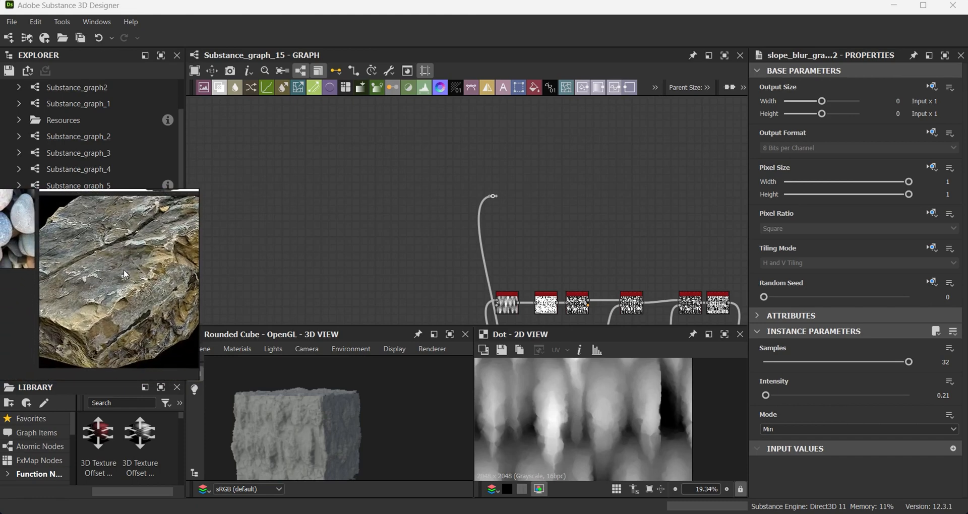
{"action": "left_click_drag", "start_coordinate": [497, 196], "coordinate": [509, 193]}
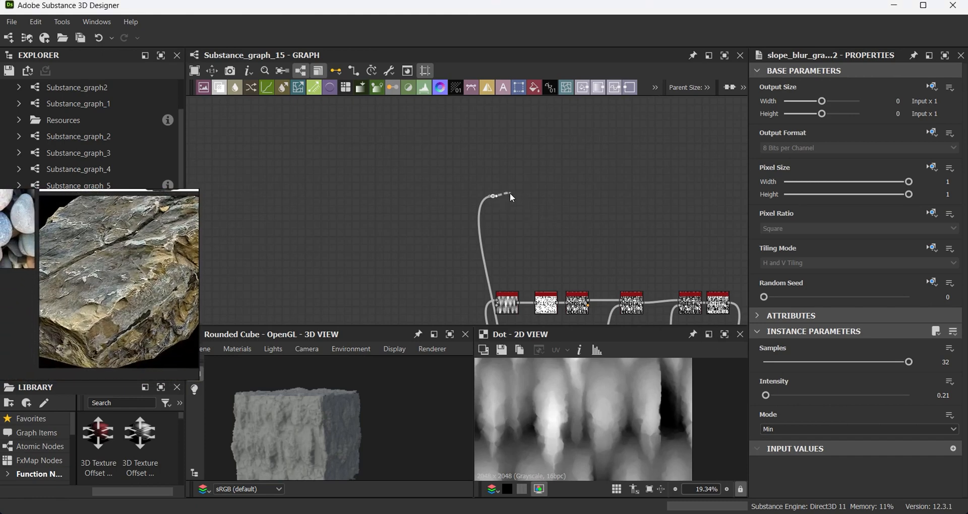
{"action": "type", "text": "no"}
{"action": "left_click", "coordinate": [568, 149]}
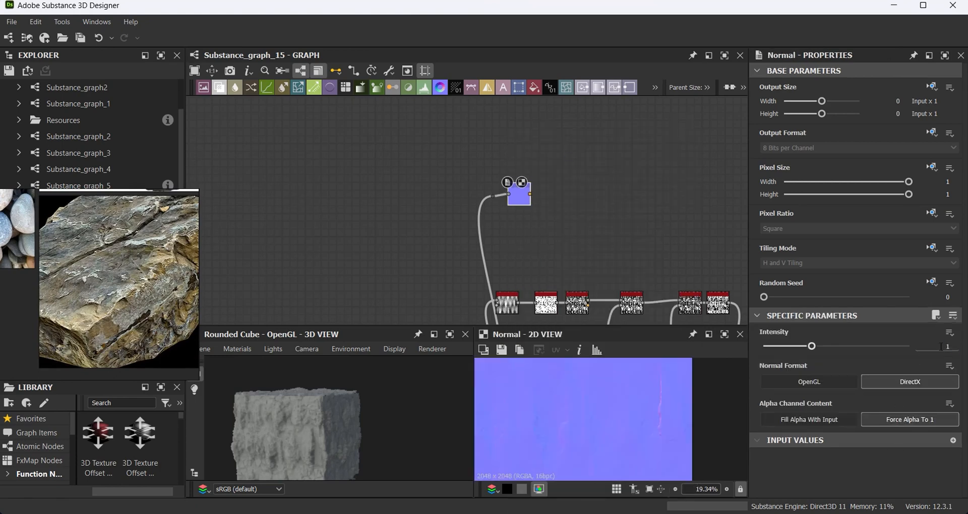
{"action": "type", "text": "15"}
{"action": "key", "text": "Return"}
- Extend the Normal node with a Curvature Sobel node followed by a Gradient Map node
{"action": "left_click_drag", "start_coordinate": [531, 194], "coordinate": [556, 193]}
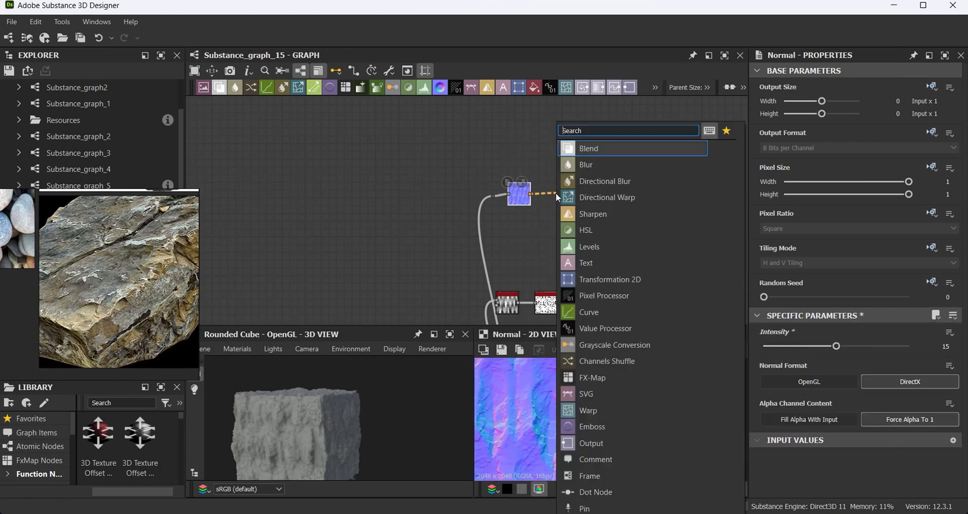
{"action": "type", "text": "curv"}
{"action": "left_click", "coordinate": [613, 195]}
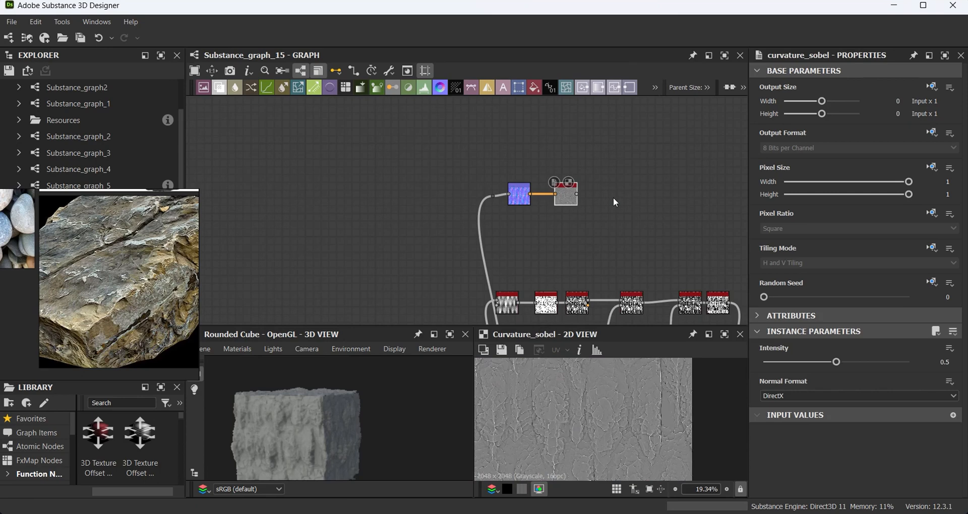
{"action": "left_click_drag", "start_coordinate": [591, 195], "coordinate": [602, 192]}
{"action": "left_click", "coordinate": [659, 146]}
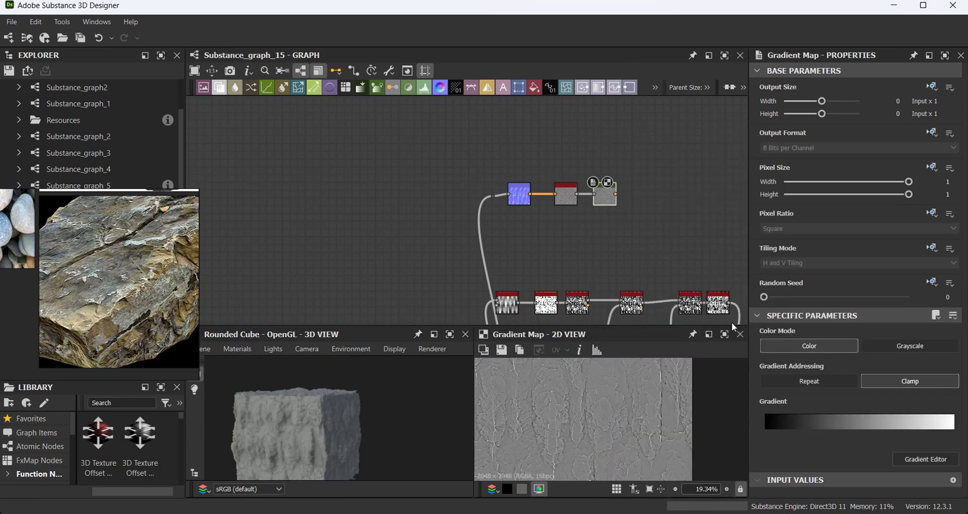
- Sample the Gradient Map's colors from the grey area of the rock reference image
{"action": "left_click", "coordinate": [926, 459]}
{"action": "left_click", "coordinate": [899, 418]}
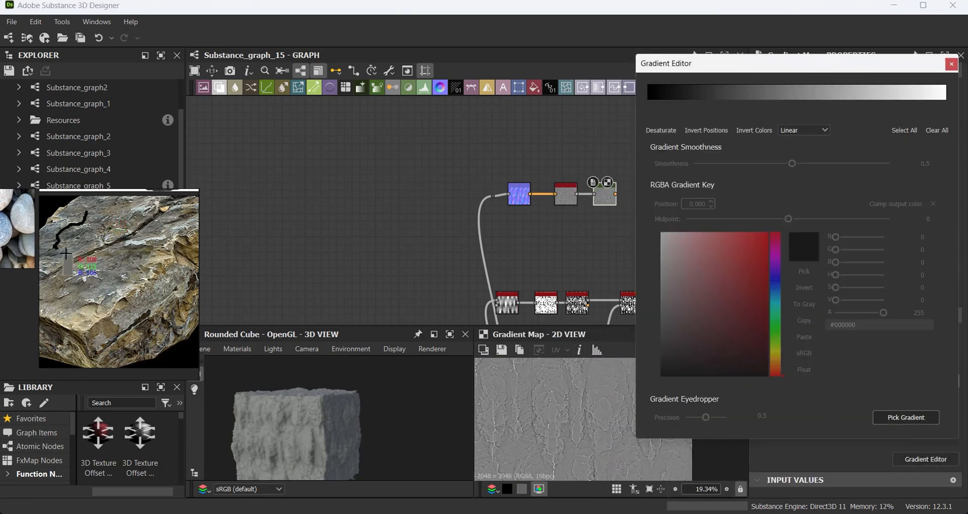
{"action": "left_click_drag", "start_coordinate": [66, 254], "coordinate": [67, 256]}
{"action": "left_click", "coordinate": [951, 64]}
- Add a second Gradient Map node to the crack chain's Invert Grayscale output and show it in the 2D view
{"action": "middle_click_drag", "start_coordinate": [593, 244], "coordinate": [393, 173]}
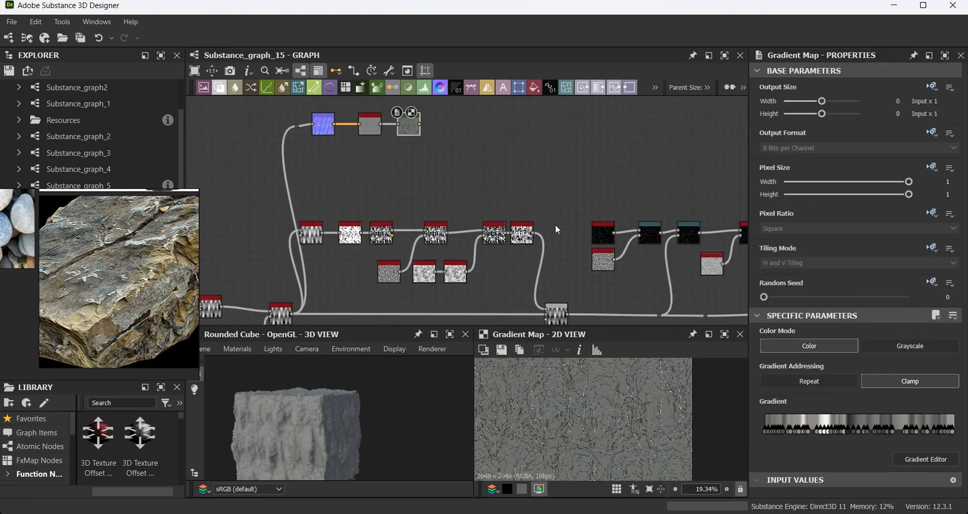
{"action": "middle_click_drag", "start_coordinate": [534, 234], "coordinate": [545, 268]}
{"action": "left_click_drag", "start_coordinate": [544, 216], "coordinate": [543, 217]}
{"action": "left_click", "coordinate": [585, 149]}
{"action": "double_click", "coordinate": [558, 215]}
{"action": "scroll", "coordinate": [602, 441], "scroll_direction": "up", "scroll_amount": 4}
{"action": "scroll", "coordinate": [606, 430], "scroll_direction": "down", "scroll_amount": 2}
- Sample the second Gradient Map's colors from the ochre part of the rock reference and invert the key positions
{"action": "left_click", "coordinate": [928, 459]}
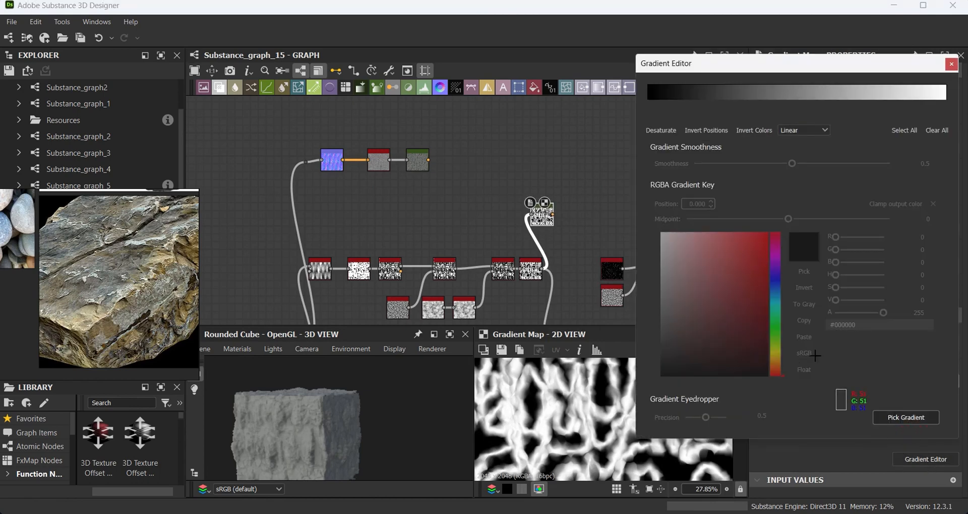
{"action": "left_click_drag", "start_coordinate": [159, 315], "coordinate": [92, 339]}
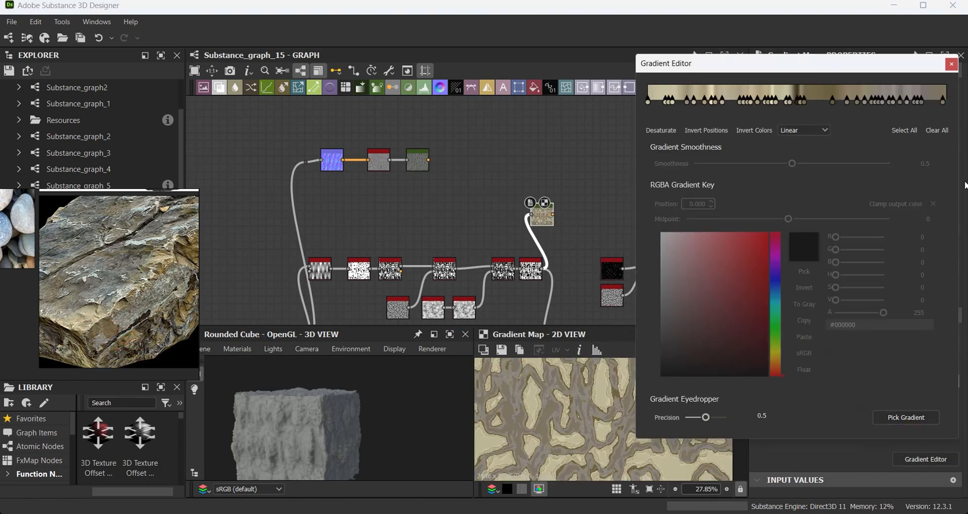
{"action": "left_click", "coordinate": [951, 64]}
{"action": "left_click", "coordinate": [922, 459]}
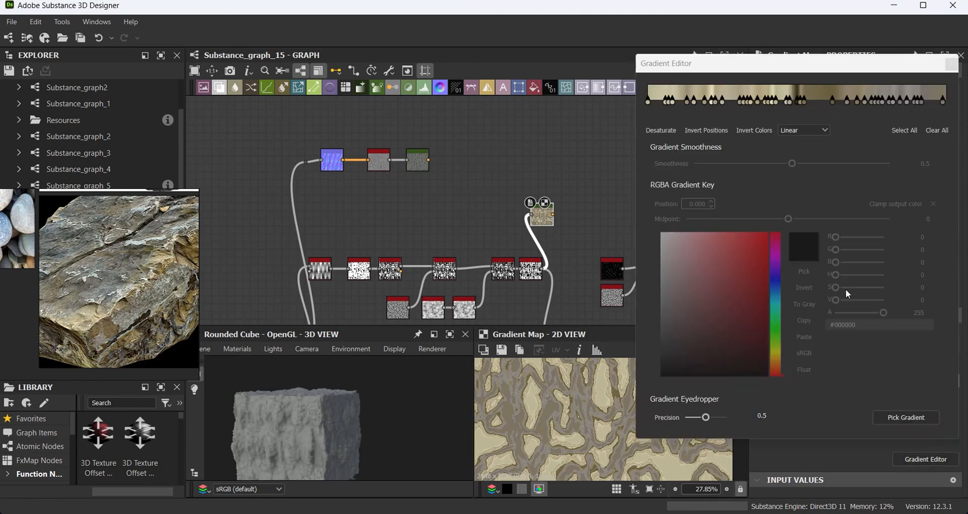
{"action": "left_click", "coordinate": [718, 131]}
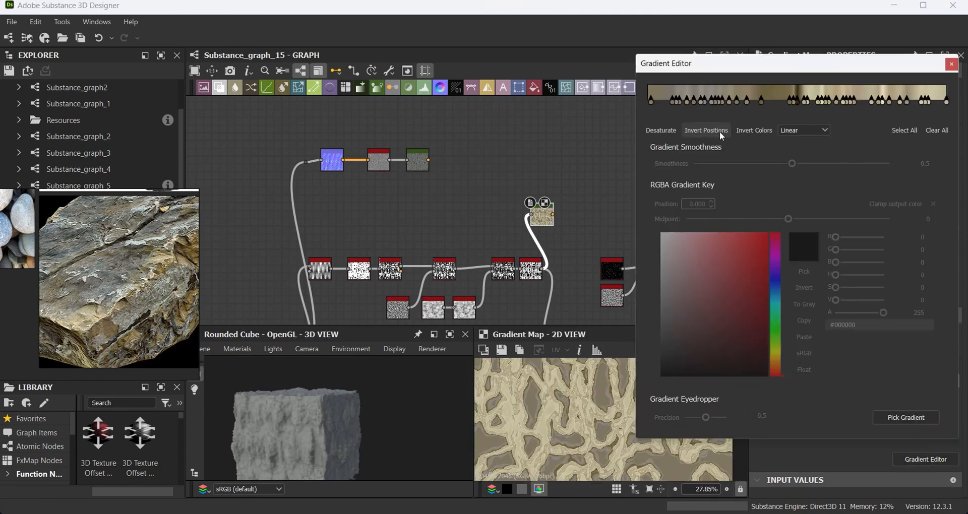
- Show transparency in the 2D view and lower the alpha of the dark gradient keys around position 0.498 to zero
{"action": "left_click", "coordinate": [796, 99]}
{"action": "left_click", "coordinate": [512, 491]}
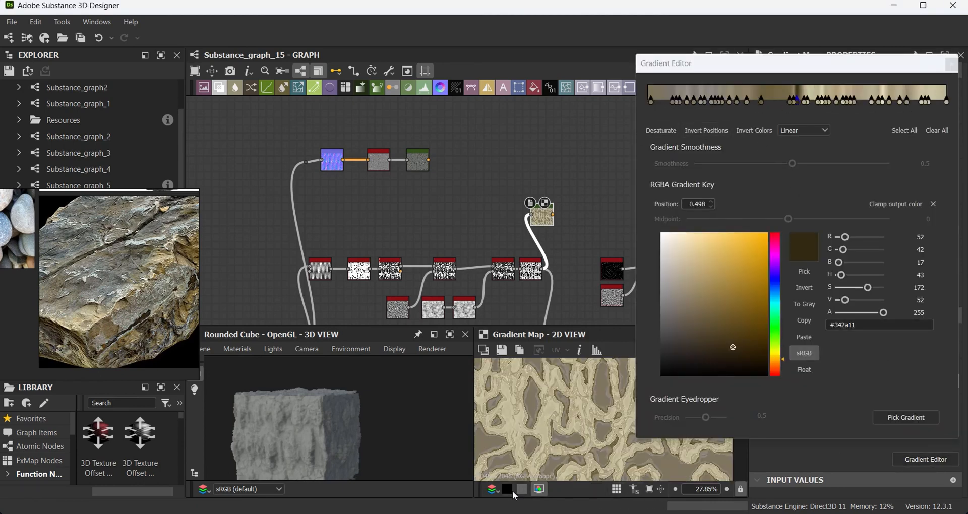
{"action": "left_click_drag", "start_coordinate": [883, 312], "coordinate": [817, 320]}
{"action": "left_click_drag", "start_coordinate": [801, 105], "coordinate": [787, 101]}
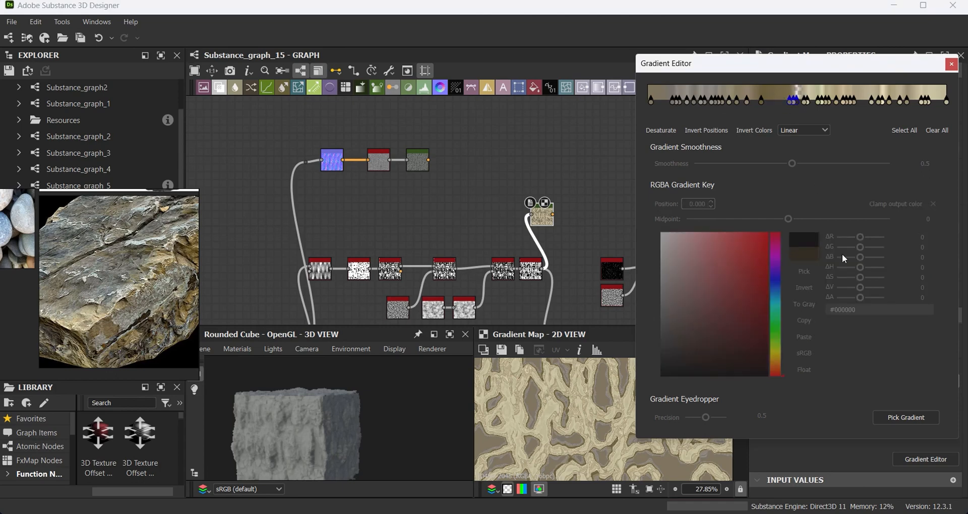
{"action": "left_click", "coordinate": [790, 102]}
{"action": "left_click_drag", "start_coordinate": [862, 303], "coordinate": [803, 292]}
- Make all gradient keys from position 0.383 down to the gradient's start fully transparent
{"action": "left_click", "coordinate": [762, 103]}
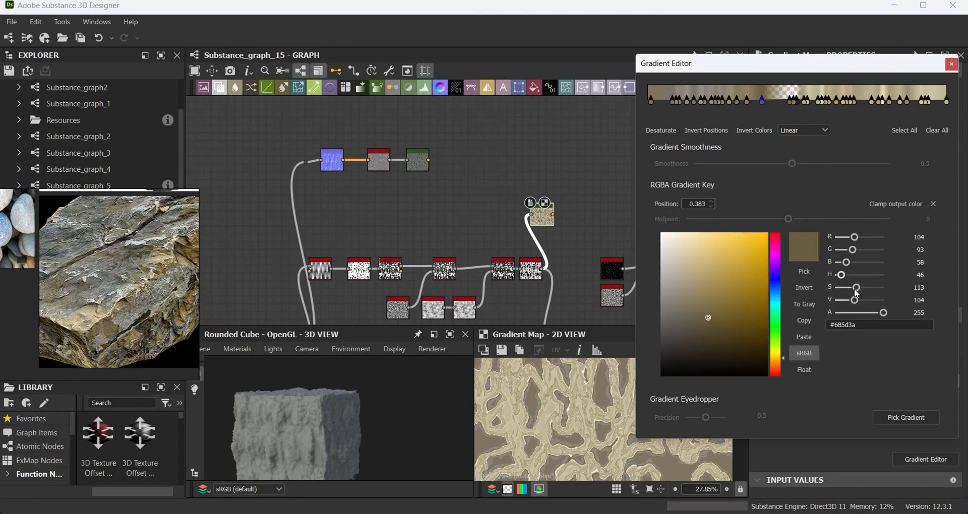
{"action": "left_click_drag", "start_coordinate": [883, 312], "coordinate": [827, 311]}
{"action": "left_click_drag", "start_coordinate": [752, 96], "coordinate": [709, 107]}
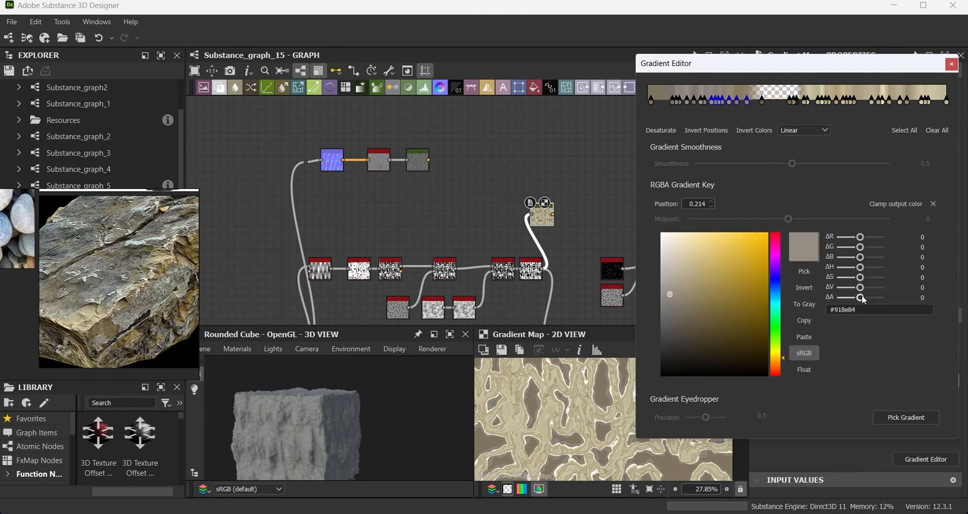
{"action": "left_click_drag", "start_coordinate": [863, 300], "coordinate": [827, 298]}
{"action": "left_click_drag", "start_coordinate": [645, 95], "coordinate": [728, 107]}
{"action": "left_click_drag", "start_coordinate": [861, 300], "coordinate": [654, 299]}
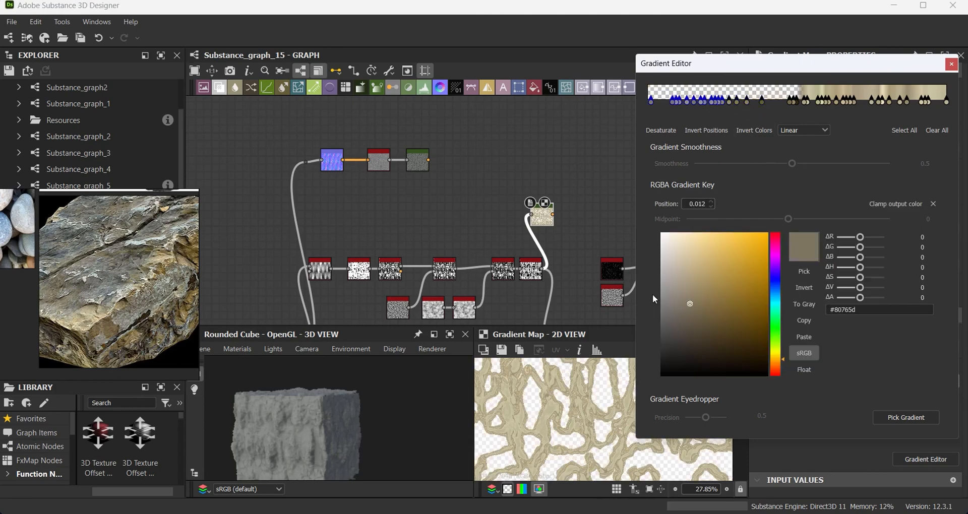
{"action": "left_click", "coordinate": [951, 64]}
- Place a Blend node beside the second Gradient Map and shift the scratches chain farther along the graph to make room
{"action": "left_click_drag", "start_coordinate": [542, 217], "coordinate": [564, 209]}
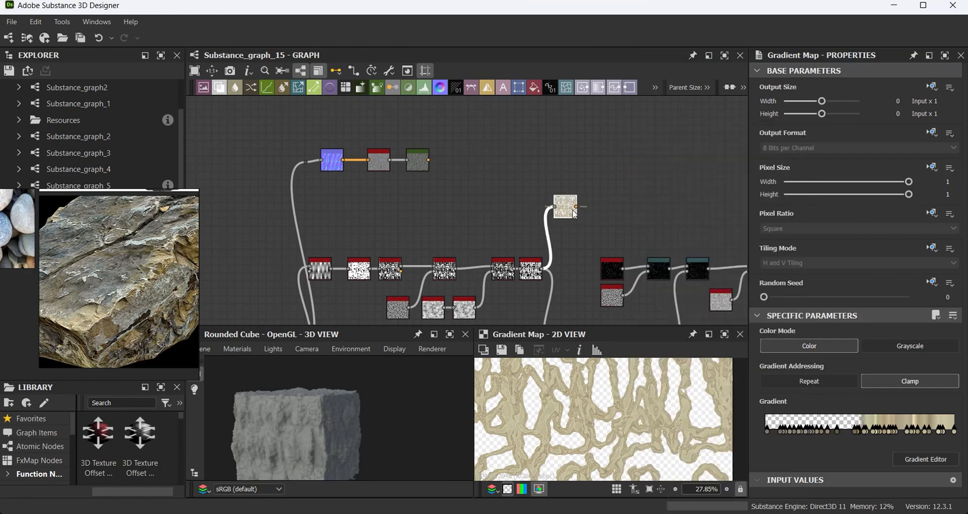
{"action": "scroll", "coordinate": [528, 203], "scroll_direction": "down", "scroll_amount": 2}
{"action": "left_click_drag", "start_coordinate": [563, 175], "coordinate": [596, 174]}
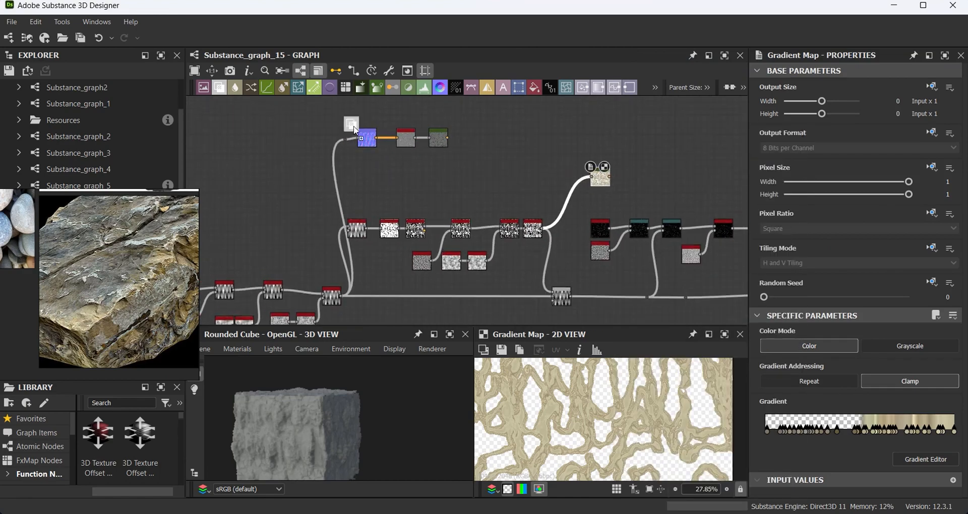
{"action": "left_click_drag", "start_coordinate": [353, 126], "coordinate": [555, 183]}
{"action": "middle_click_drag", "start_coordinate": [526, 210], "coordinate": [317, 182]}
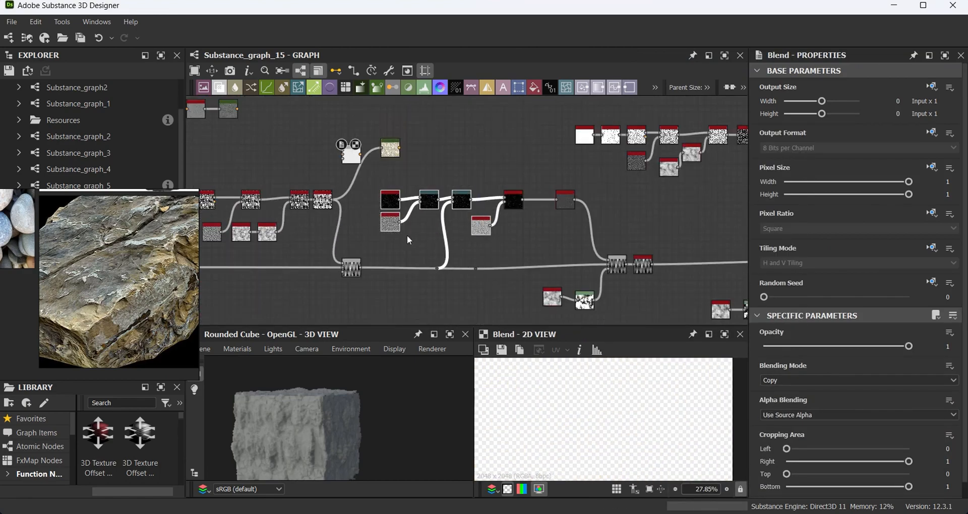
{"action": "left_click_drag", "start_coordinate": [407, 236], "coordinate": [656, 269]}
{"action": "scroll", "coordinate": [369, 200], "scroll_direction": "up", "scroll_amount": 4}
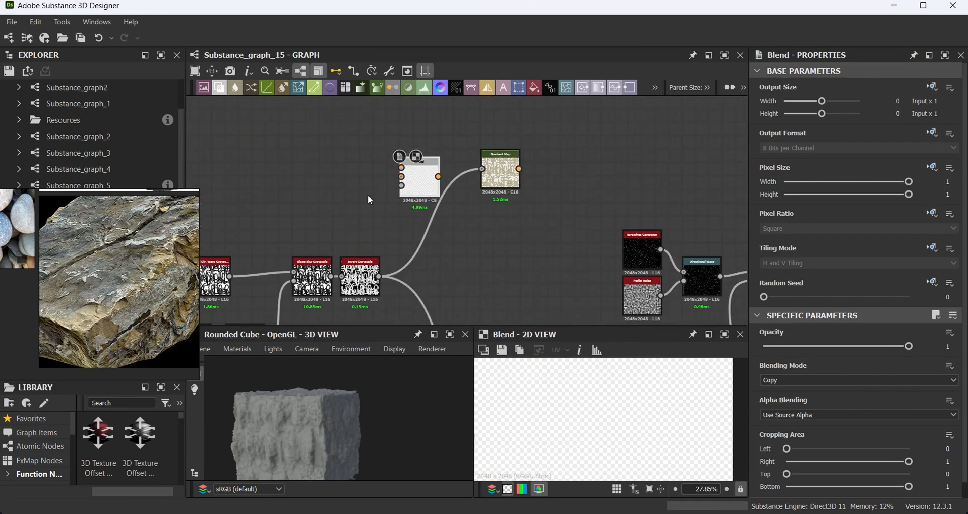
- Add a BnW Spots 2 node and connect it to the Blend foreground, with Invert Grayscale feeding the background
{"action": "key", "text": "space"}
{"action": "type", "text": "bn"}
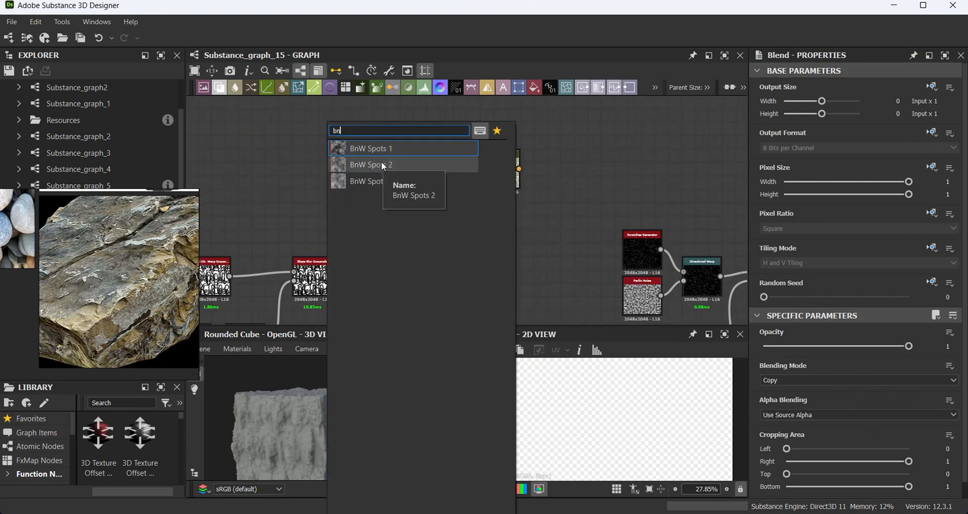
{"action": "left_click", "coordinate": [381, 165]}
{"action": "left_click_drag", "start_coordinate": [344, 142], "coordinate": [422, 176]}
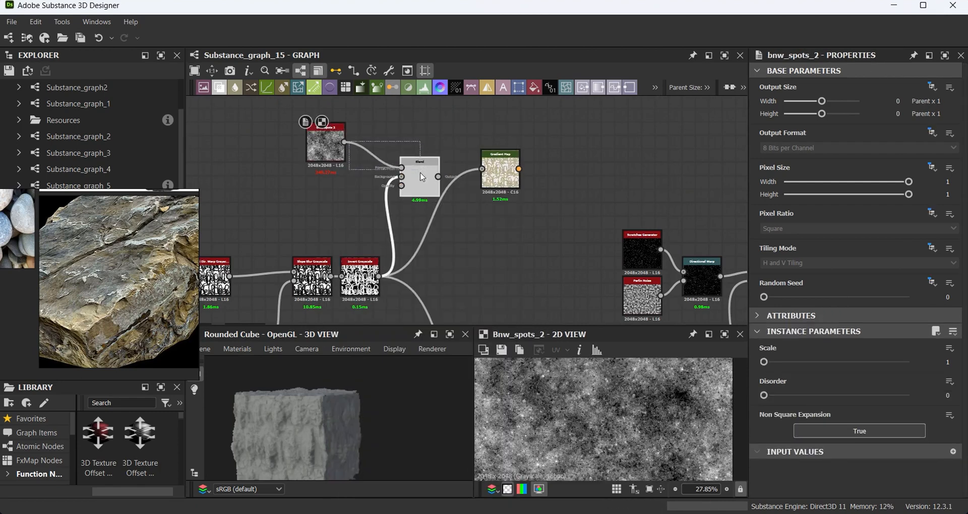
- Set the Blend node to Multiply with opacity 0.31, feed it into the second Gradient Map and view the result
{"action": "left_click", "coordinate": [422, 177]}
{"action": "left_click", "coordinate": [816, 379]}
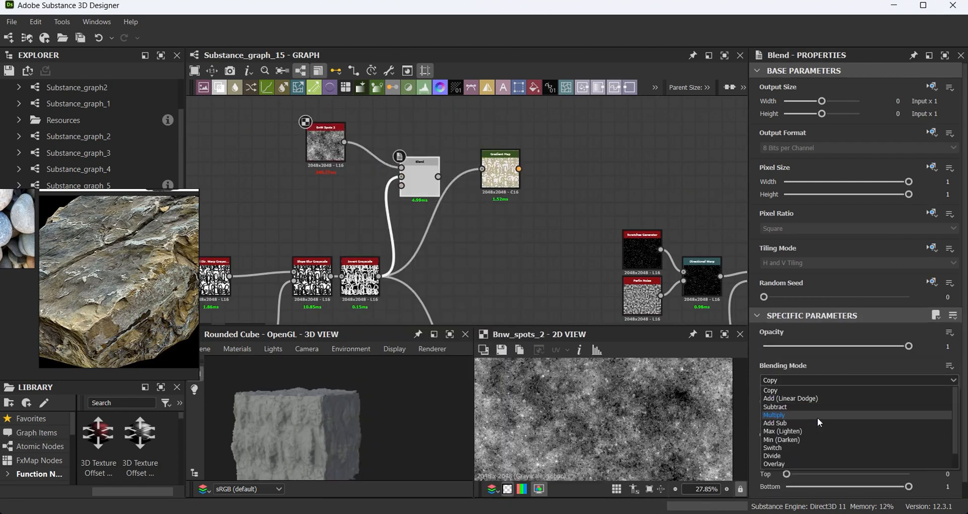
{"action": "left_click", "coordinate": [817, 415]}
{"action": "double_click", "coordinate": [419, 177]}
{"action": "left_click_drag", "start_coordinate": [908, 346], "coordinate": [808, 346]}
{"action": "scroll", "coordinate": [610, 418], "scroll_direction": "up", "scroll_amount": 8}
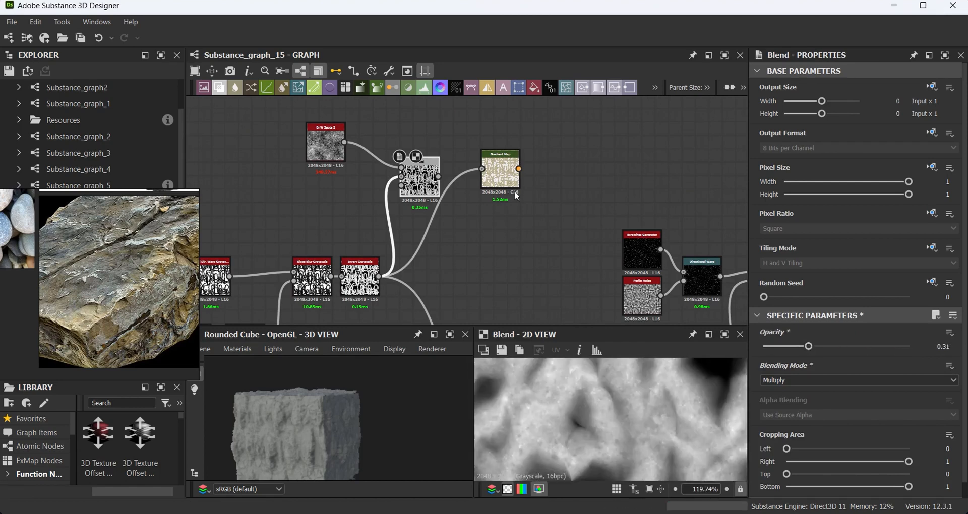
{"action": "double_click", "coordinate": [501, 174]}
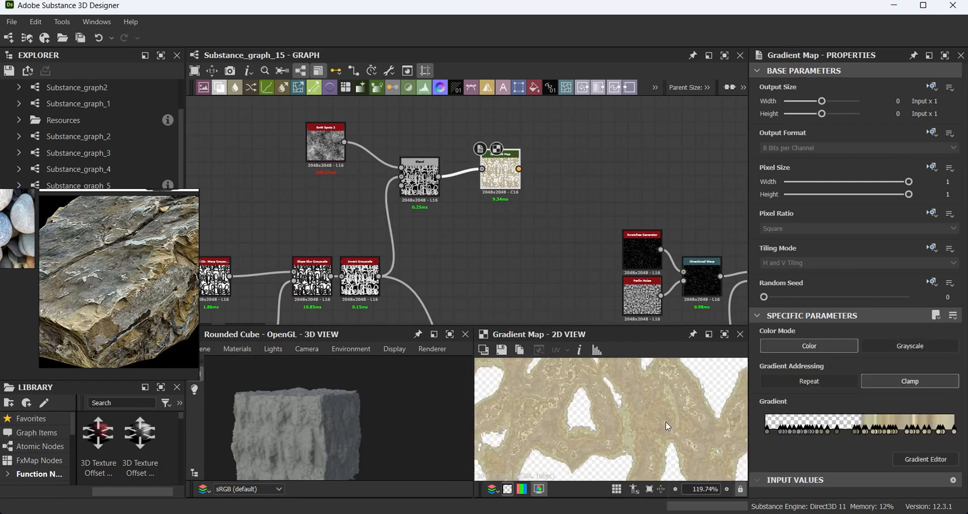
{"action": "scroll", "coordinate": [665, 422], "scroll_direction": "down", "scroll_amount": 2}
- Move the Normal, Curvature Sobel and first Gradient Map nodes together to above the BnW Spots branch
{"action": "middle_click_drag", "start_coordinate": [487, 193], "coordinate": [518, 291]}
{"action": "scroll", "coordinate": [518, 291], "scroll_direction": "down", "scroll_amount": 5}
{"action": "left_click_drag", "start_coordinate": [323, 223], "coordinate": [399, 262]}
{"action": "left_click_drag", "start_coordinate": [388, 248], "coordinate": [518, 212]}
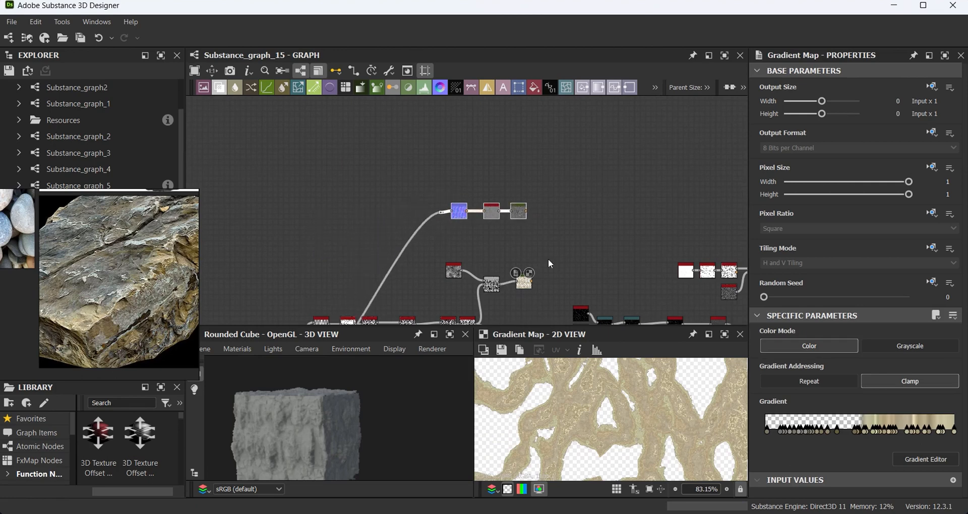
- Add a Blend node with the second Gradient Map in the foreground and the curvature Gradient Map in the background
{"action": "scroll", "coordinate": [435, 223], "scroll_direction": "up", "scroll_amount": 2}
{"action": "middle_click_drag", "start_coordinate": [548, 258], "coordinate": [427, 271]}
{"action": "left_click_drag", "start_coordinate": [378, 221], "coordinate": [456, 214]}
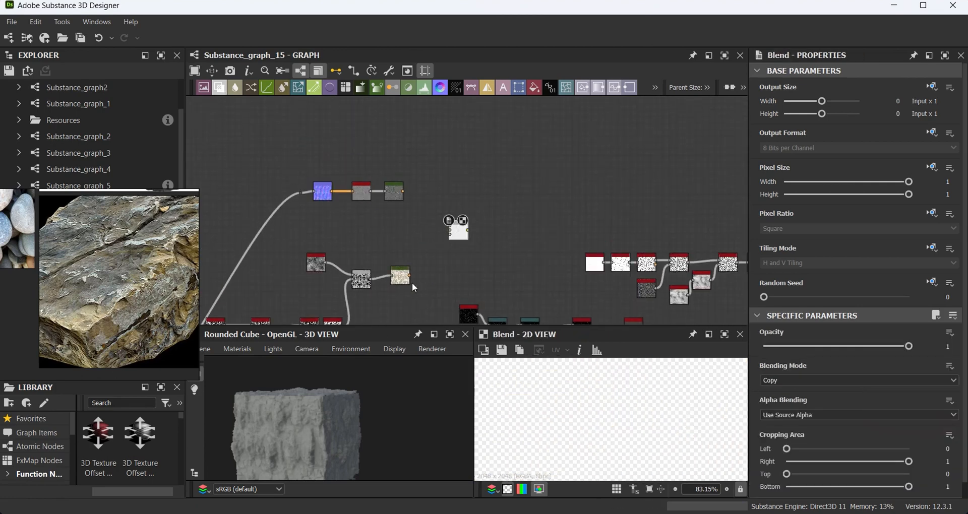
{"action": "left_click_drag", "start_coordinate": [409, 276], "coordinate": [450, 231]}
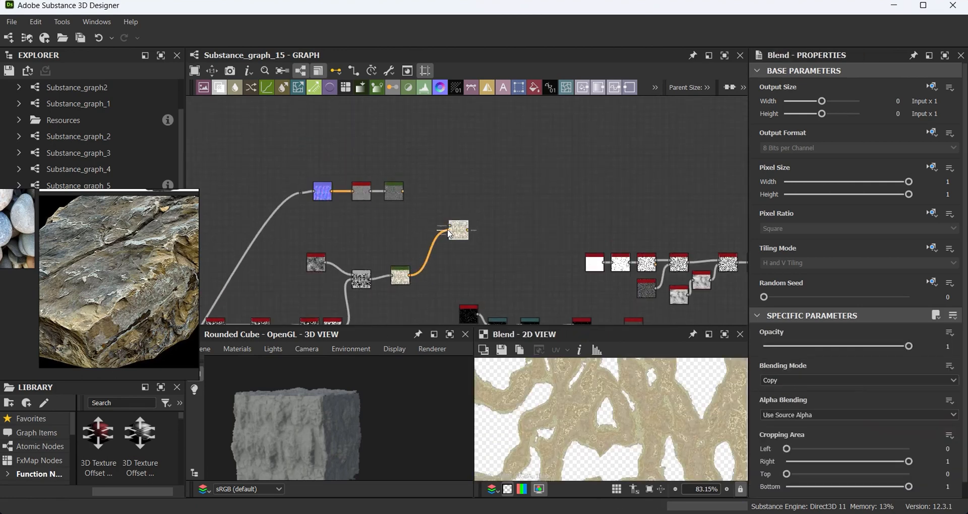
{"action": "left_click_drag", "start_coordinate": [404, 192], "coordinate": [443, 225]}
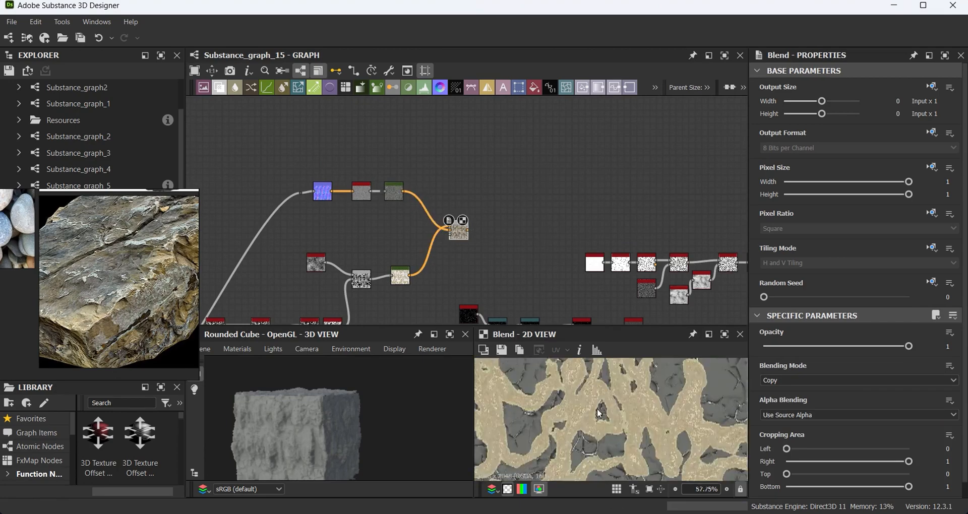
- Set the new Blend node's opacity to 0.61
{"action": "scroll", "coordinate": [662, 428], "scroll_direction": "up", "scroll_amount": 5}
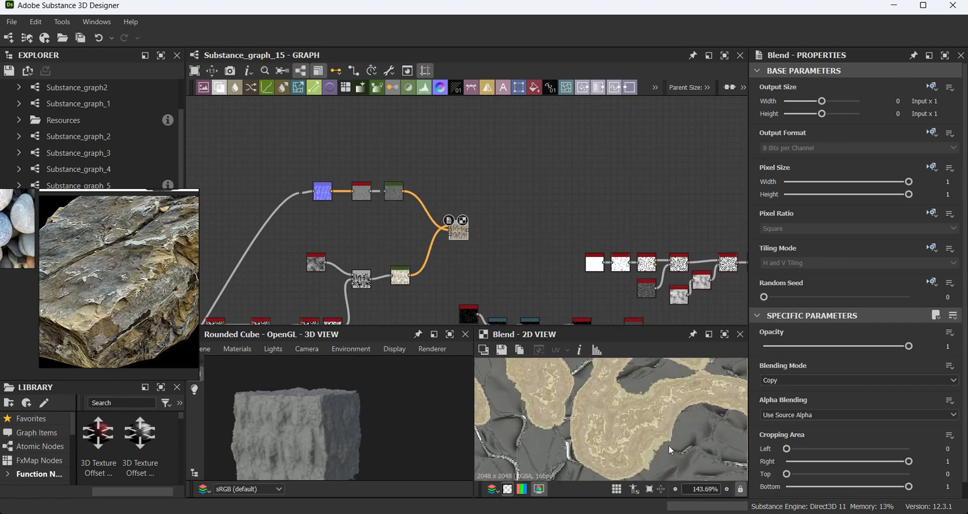
{"action": "scroll", "coordinate": [667, 439], "scroll_direction": "down", "scroll_amount": 3}
{"action": "middle_click_drag", "start_coordinate": [495, 206], "coordinate": [464, 175]}
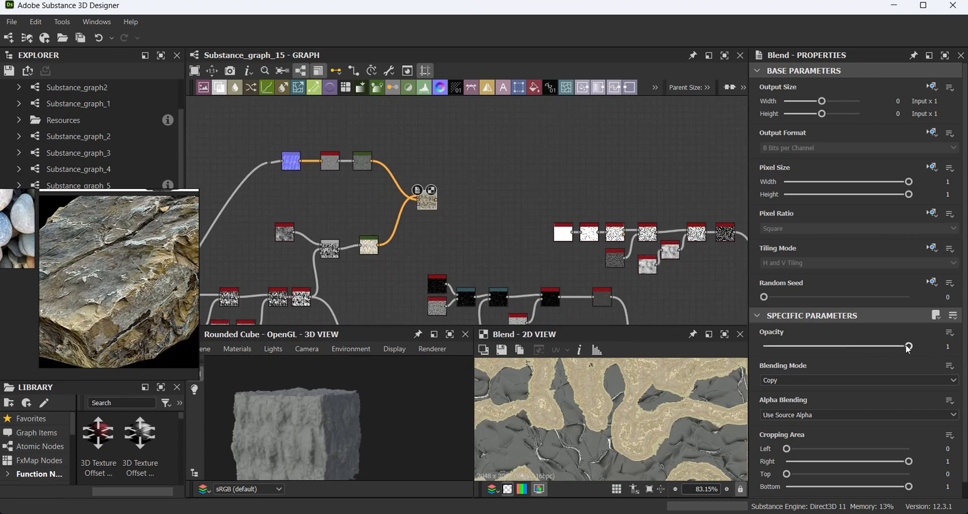
{"action": "left_click_drag", "start_coordinate": [908, 346], "coordinate": [851, 339]}
- Insert a Blur HQ Grayscale node with intensity 0.21 and quality 1 between the Multiply Blend and its Gradient Map, and view the combined color Blend
{"action": "scroll", "coordinate": [407, 292], "scroll_direction": "up", "scroll_amount": 5}
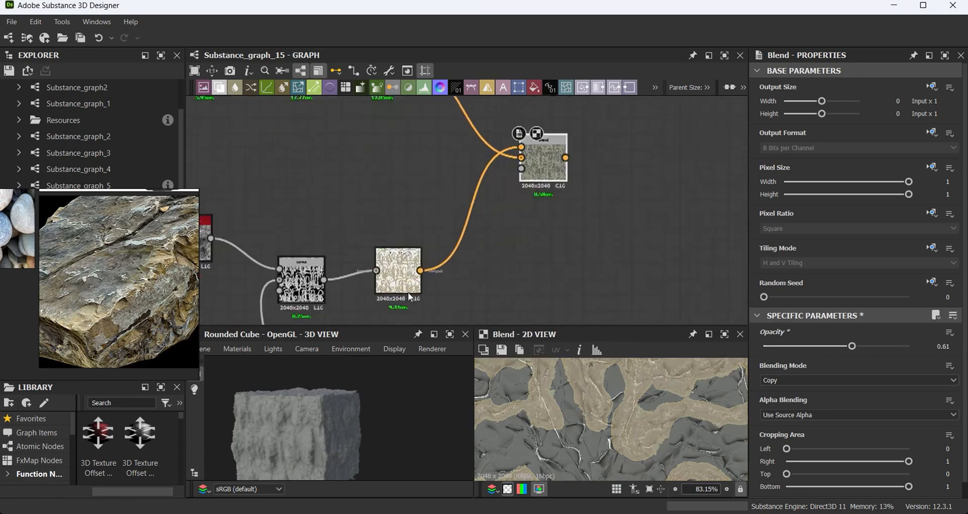
{"action": "scroll", "coordinate": [259, 293], "scroll_direction": "up", "scroll_amount": 3}
{"action": "double_click", "coordinate": [412, 256]}
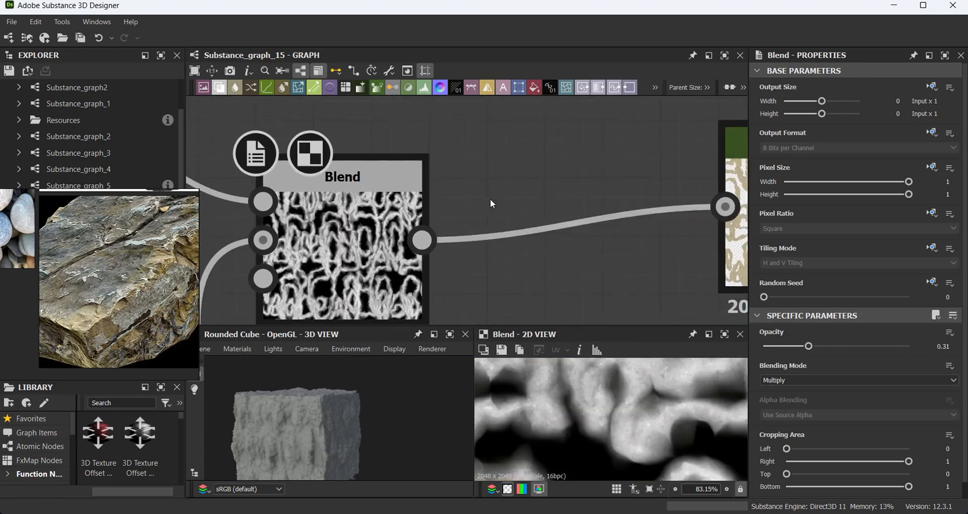
{"action": "key", "text": "space"}
{"action": "type", "text": "hq"}
{"action": "left_click", "coordinate": [576, 148]}
{"action": "left_click_drag", "start_coordinate": [854, 367], "coordinate": [765, 363]}
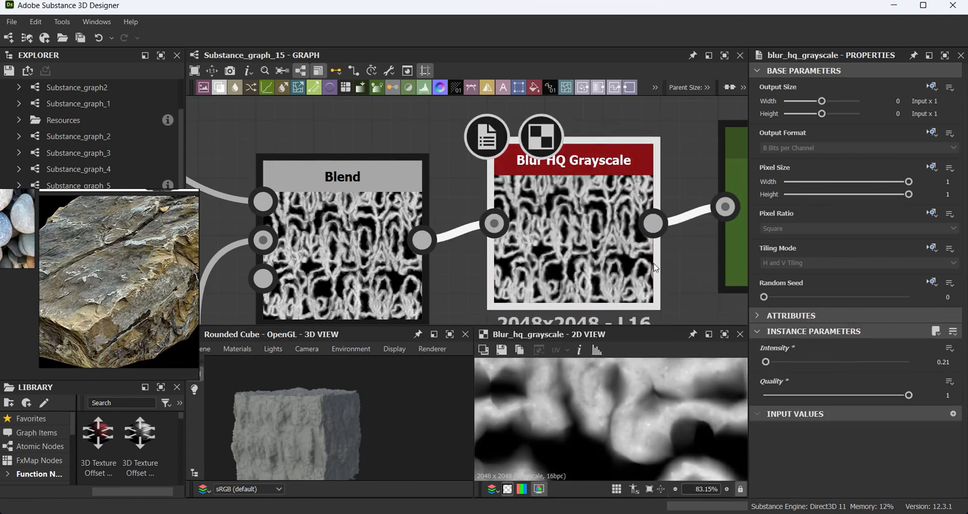
{"action": "middle_click_drag", "start_coordinate": [652, 263], "coordinate": [440, 263]}
{"action": "double_click", "coordinate": [623, 225]}
{"action": "scroll", "coordinate": [605, 212], "scroll_direction": "down", "scroll_amount": 5}
{"action": "double_click", "coordinate": [590, 186]}
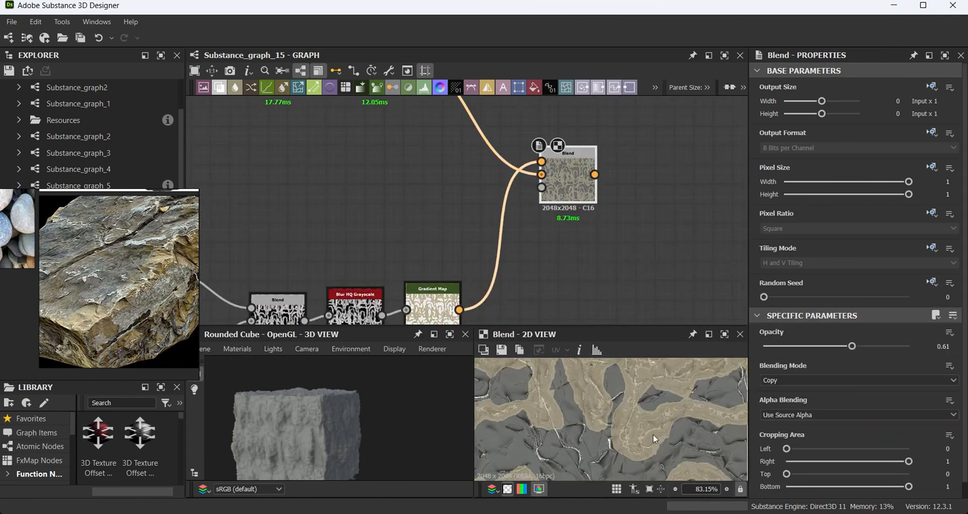
- Find the Slope Blur Grayscale node of the scratches chain and preview its mask
{"action": "scroll", "coordinate": [596, 214], "scroll_direction": "down", "scroll_amount": 3}
{"action": "middle_click_drag", "start_coordinate": [595, 215], "coordinate": [487, 235]}
{"action": "scroll", "coordinate": [496, 237], "scroll_direction": "down", "scroll_amount": 3}
{"action": "middle_click_drag", "start_coordinate": [584, 268], "coordinate": [442, 150]}
{"action": "middle_click_drag", "start_coordinate": [629, 247], "coordinate": [616, 220]}
{"action": "double_click", "coordinate": [471, 198]}
{"action": "scroll", "coordinate": [479, 204], "scroll_direction": "down", "scroll_amount": 1}
{"action": "middle_click_drag", "start_coordinate": [479, 203], "coordinate": [550, 265]}
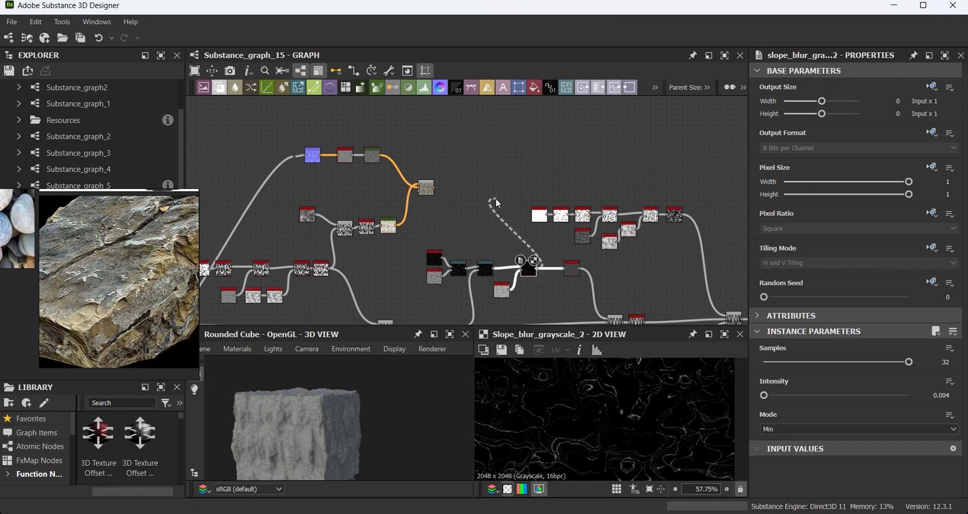
{"action": "left_click_drag", "start_coordinate": [495, 200], "coordinate": [495, 200]}
{"action": "key", "text": "Escape"}
- Move the base color nodes higher above the height chains and arrange the two gradient branches and their Blend more compactly
{"action": "middle_click_drag", "start_coordinate": [430, 186], "coordinate": [453, 197]}
{"action": "left_click_drag", "start_coordinate": [291, 127], "coordinate": [481, 260]}
{"action": "left_click_drag", "start_coordinate": [453, 191], "coordinate": [464, 125]}
{"action": "middle_click_drag", "start_coordinate": [447, 185], "coordinate": [474, 243]}
{"action": "left_click_drag", "start_coordinate": [469, 245], "coordinate": [350, 203]}
{"action": "left_click_drag", "start_coordinate": [447, 232], "coordinate": [446, 210]}
{"action": "mouse_move", "coordinate": [451, 174]}
{"action": "left_mouse_down"}
{"action": "mouse_move", "coordinate": [359, 147]}
{"action": "mouse_move", "coordinate": [445, 173]}
{"action": "left_mouse_up"}
{"action": "middle_click_drag", "start_coordinate": [489, 212], "coordinate": [477, 227]}
{"action": "left_click_drag", "start_coordinate": [474, 208], "coordinate": [480, 208]}
{"action": "middle_click_drag", "start_coordinate": [498, 211], "coordinate": [456, 150]}
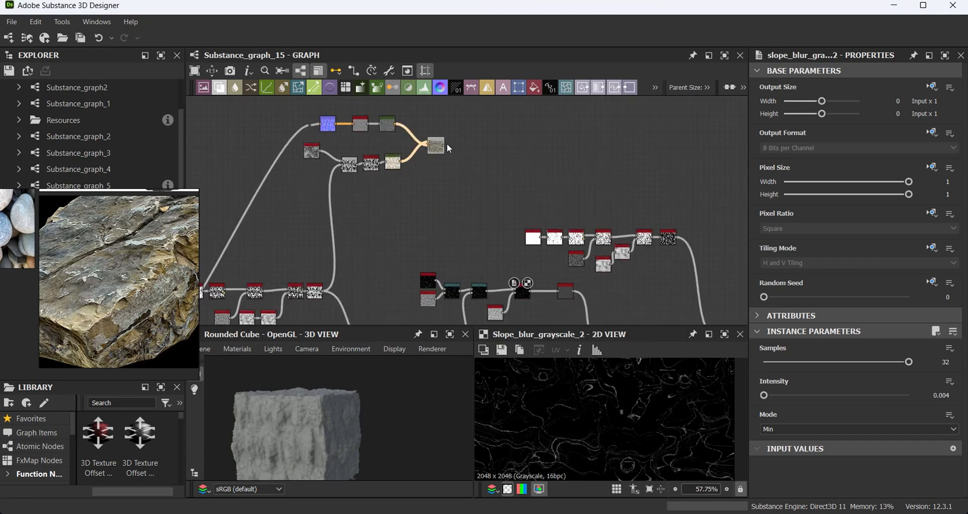
- Extend the color Blend output and the scratches Slope Blur output with dot nodes placed in the free area beside the color nodes
{"action": "left_click_drag", "start_coordinate": [523, 147], "coordinate": [525, 147], "text": "alt"}
{"action": "left_click_drag", "start_coordinate": [530, 291], "coordinate": [547, 160]}
{"action": "scroll", "coordinate": [555, 169], "scroll_direction": "up", "scroll_amount": 5}
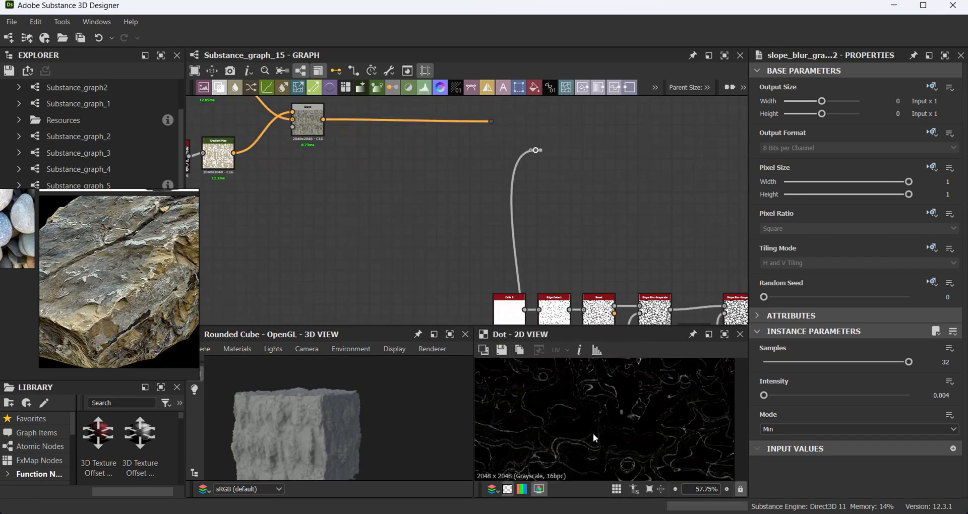
{"action": "scroll", "coordinate": [594, 440], "scroll_direction": "up", "scroll_amount": 5}
{"action": "scroll", "coordinate": [594, 439], "scroll_direction": "down", "scroll_amount": 3}
{"action": "left_click_drag", "start_coordinate": [492, 122], "coordinate": [558, 120]}
{"action": "middle_click_drag", "start_coordinate": [568, 141], "coordinate": [573, 201]}
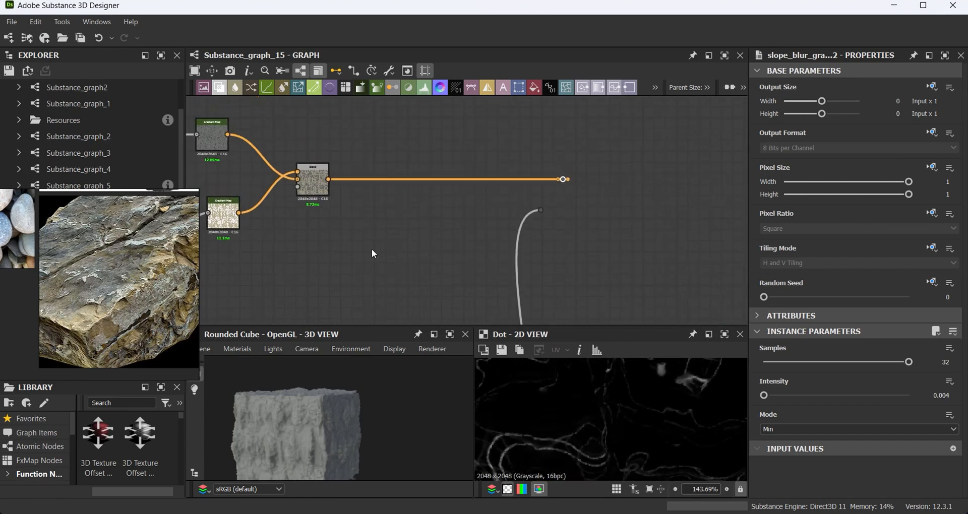
- Add a Gradient Map after the scratches dot and pick its gradient from the pale patches on the rock reference
{"action": "left_click_drag", "start_coordinate": [540, 212], "coordinate": [525, 134]}
{"action": "left_click", "coordinate": [581, 147]}
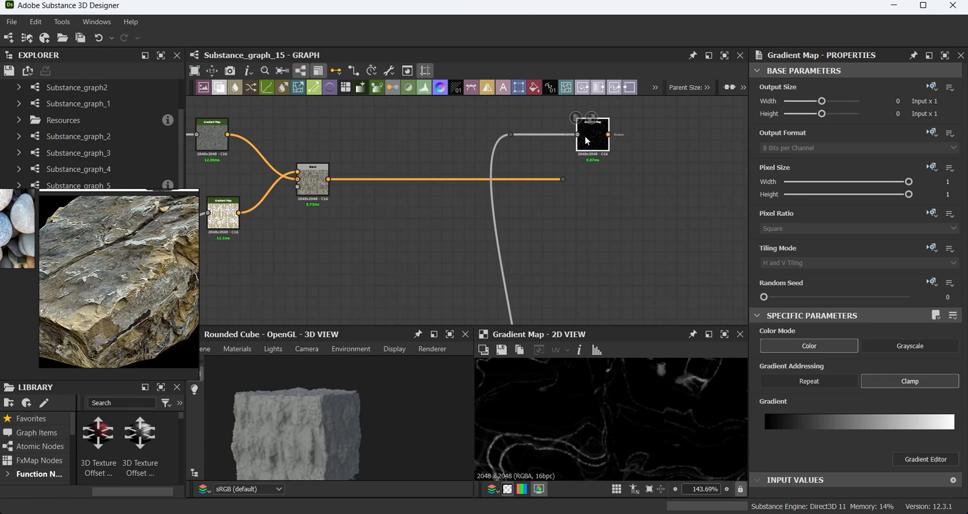
{"action": "left_click", "coordinate": [925, 459]}
{"action": "left_click", "coordinate": [906, 417]}
{"action": "left_click_drag", "start_coordinate": [106, 306], "coordinate": [128, 294]}
- Make the last two and first two keys of the scratches gradient transparent by lowering their alpha
{"action": "left_click_drag", "start_coordinate": [947, 101], "coordinate": [888, 117]}
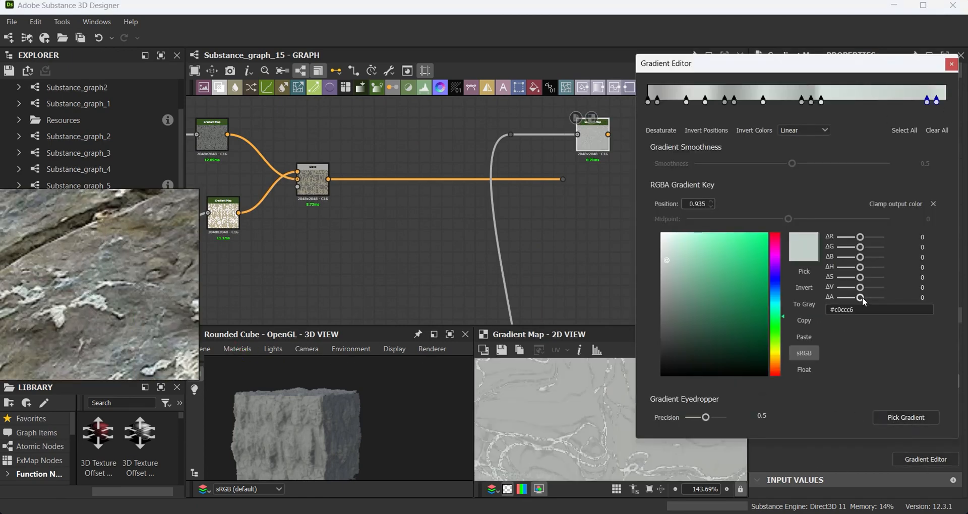
{"action": "left_click_drag", "start_coordinate": [860, 297], "coordinate": [805, 300]}
{"action": "left_click_drag", "start_coordinate": [644, 115], "coordinate": [666, 107]}
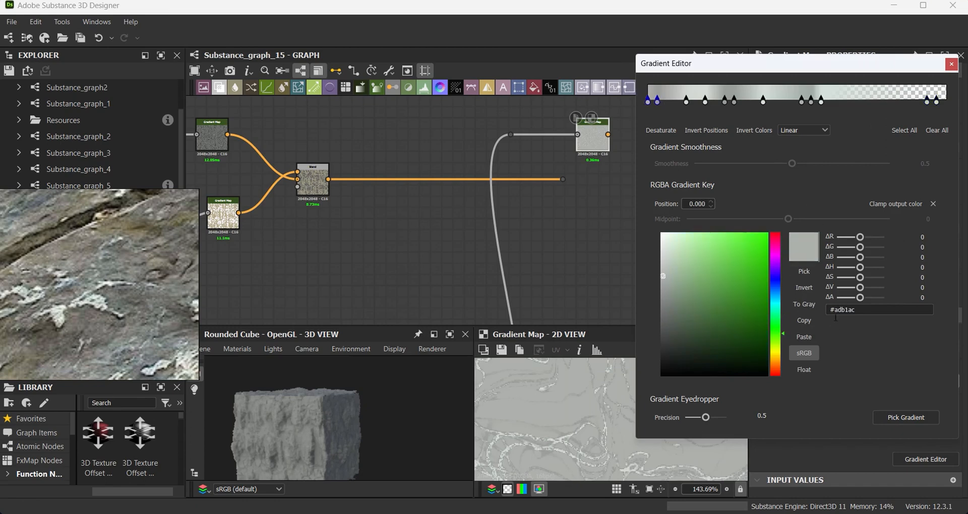
{"action": "left_click_drag", "start_coordinate": [860, 297], "coordinate": [836, 298]}
{"action": "left_click", "coordinate": [630, 173]}
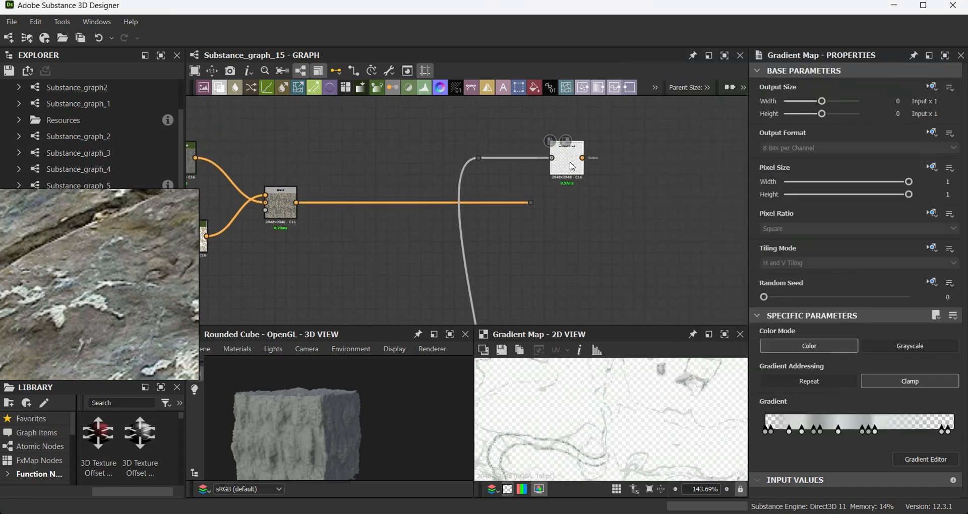
- Insert a Blend node on the color link, feed the scratches Gradient Map into its foreground and set opacity to 0.46
{"action": "left_click_drag", "start_coordinate": [572, 166], "coordinate": [566, 166]}
{"action": "left_click_drag", "start_coordinate": [567, 201], "coordinate": [670, 203]}
{"action": "left_click_drag", "start_coordinate": [481, 206], "coordinate": [630, 206]}
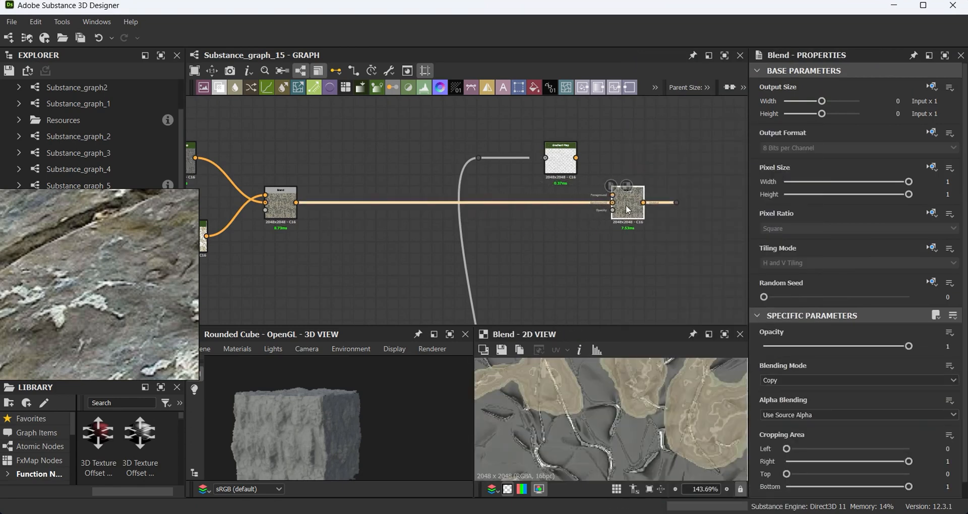
{"action": "left_click_drag", "start_coordinate": [576, 158], "coordinate": [612, 196]}
{"action": "left_click_drag", "start_coordinate": [909, 347], "coordinate": [833, 348]}
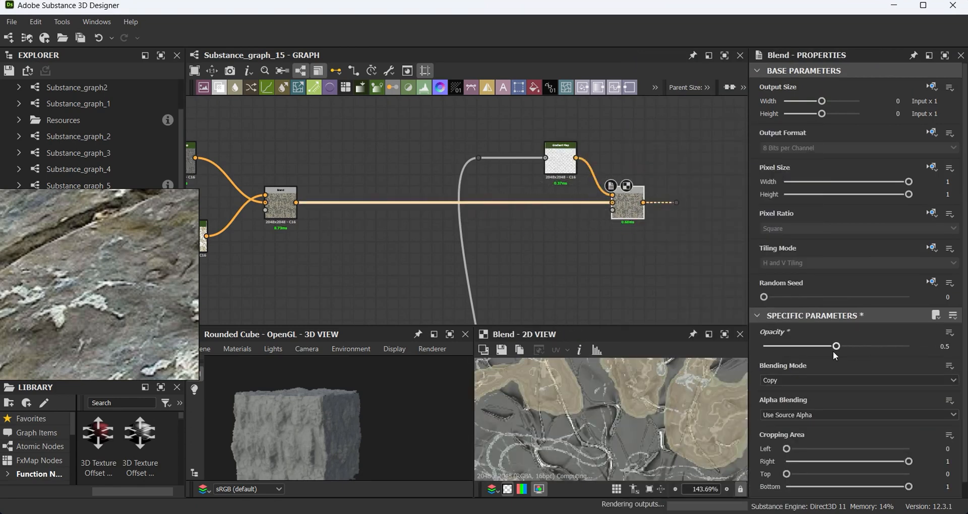
{"action": "left_click", "coordinate": [811, 380]}
{"action": "left_click", "coordinate": [810, 391]}
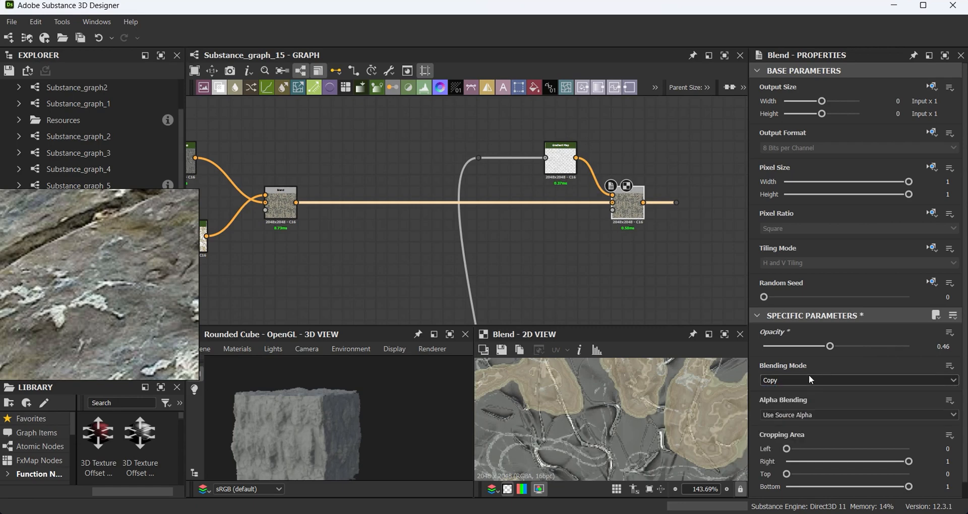
- Try Multiply and Add Sub on the Blend joining the two earlier Gradient Maps, and set its blending mode to Overlay
{"action": "middle_click_drag", "start_coordinate": [280, 210], "coordinate": [416, 225]}
{"action": "left_click", "coordinate": [415, 225]}
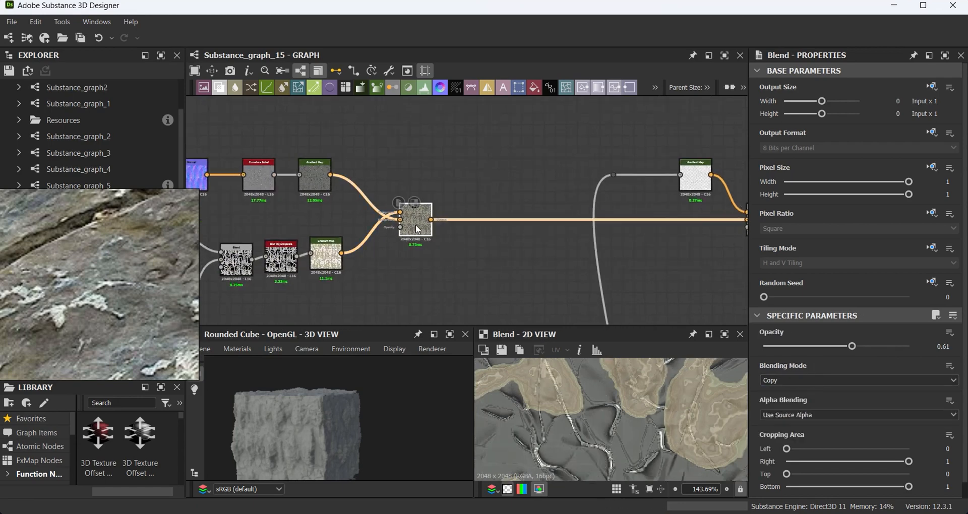
{"action": "scroll", "coordinate": [824, 383], "scroll_direction": "down", "scroll_amount": 4}
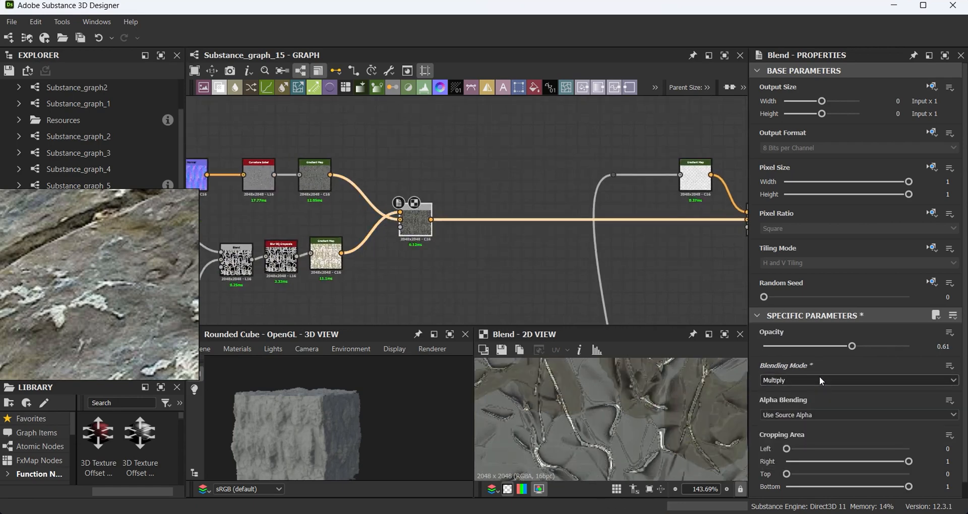
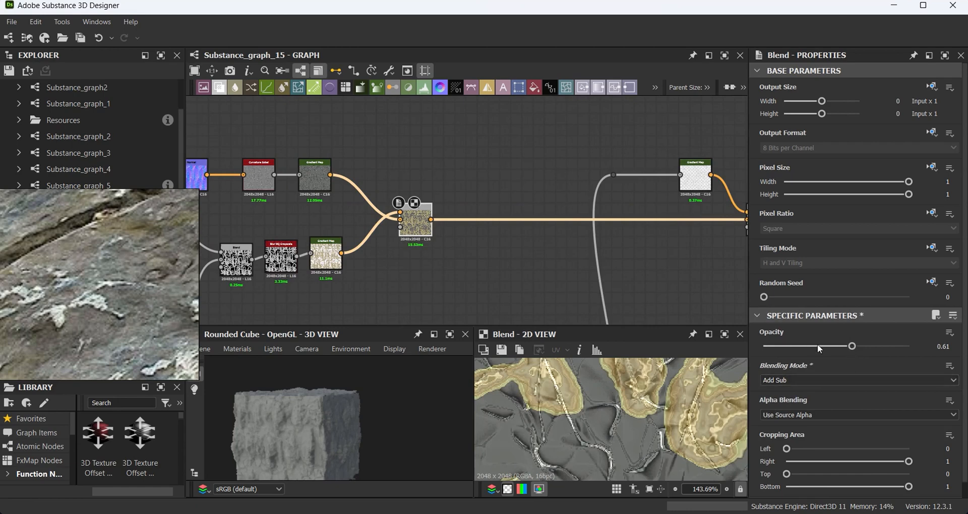
{"action": "left_click", "coordinate": [805, 380]}
{"action": "left_click", "coordinate": [805, 380]}
{"action": "scroll", "coordinate": [806, 378], "scroll_direction": "down", "scroll_amount": 4}
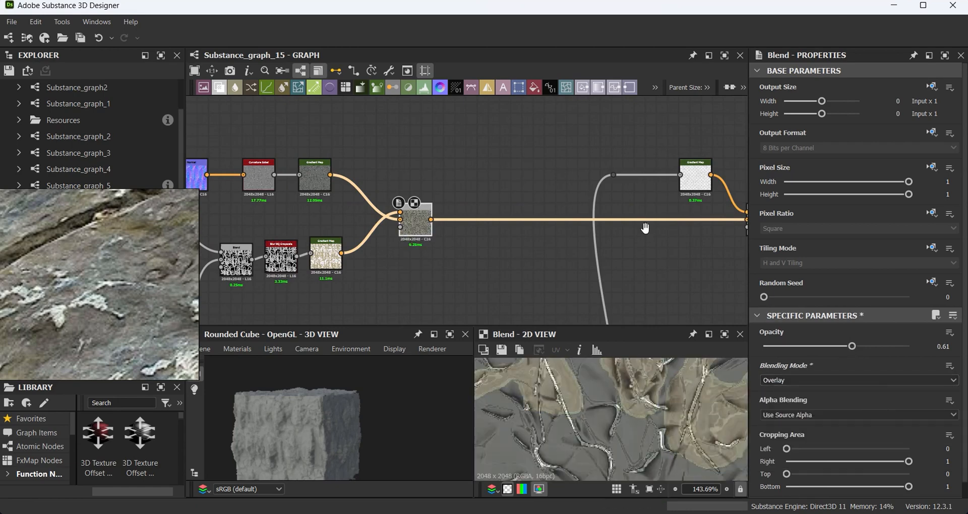
- Set the scratches Blend to Overlay with opacity 0.48 and check the whole texture
{"action": "middle_click_drag", "start_coordinate": [646, 227], "coordinate": [391, 202]}
{"action": "left_click", "coordinate": [509, 200]}
{"action": "left_click", "coordinate": [806, 381]}
{"action": "left_click", "coordinate": [803, 464]}
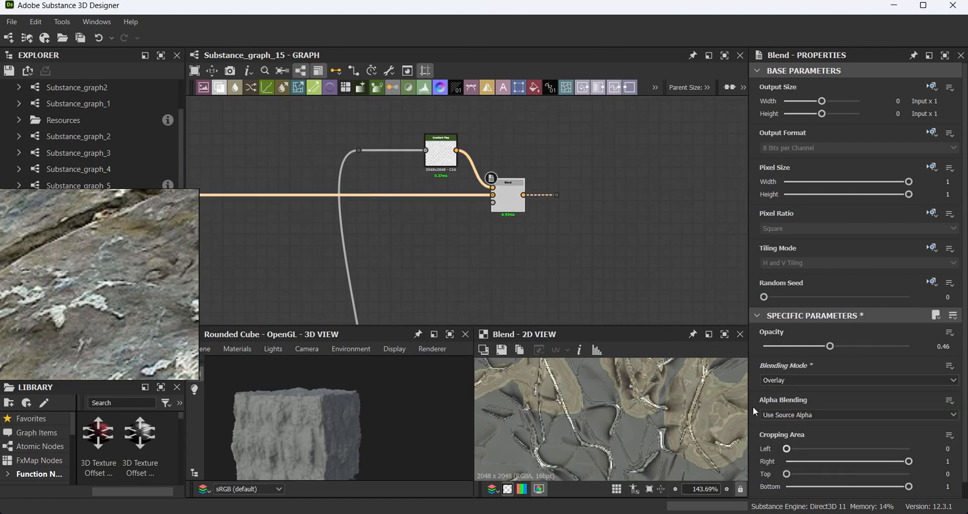
{"action": "left_click_drag", "start_coordinate": [830, 346], "coordinate": [834, 348]}
{"action": "scroll", "coordinate": [596, 407], "scroll_direction": "down", "scroll_amount": 5}
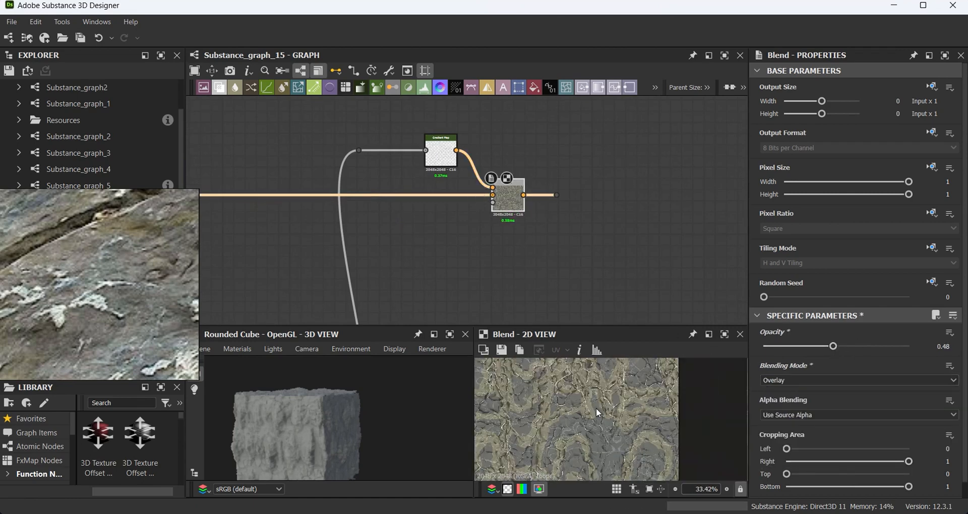
- Add a dot on the base color output's link and connect the final color Blend to it
{"action": "middle_click_drag", "start_coordinate": [581, 280], "coordinate": [470, 265]}
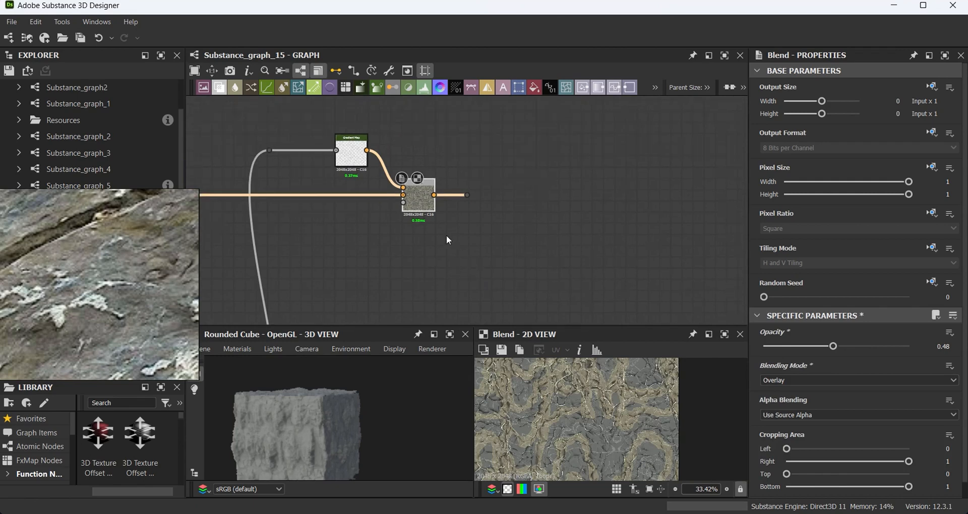
{"action": "scroll", "coordinate": [435, 237], "scroll_direction": "down", "scroll_amount": 3}
{"action": "middle_click_drag", "start_coordinate": [446, 235], "coordinate": [381, 161]}
{"action": "middle_click_drag", "start_coordinate": [559, 229], "coordinate": [258, 195]}
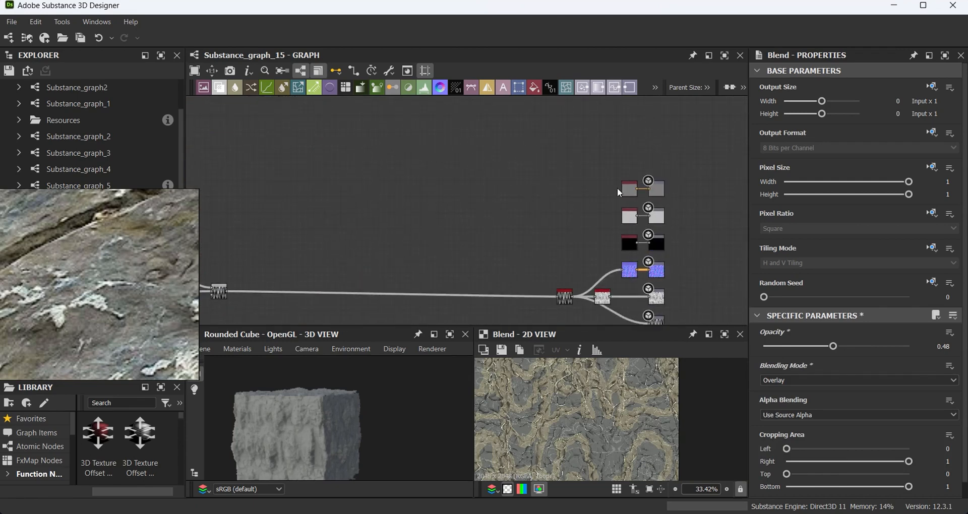
{"action": "left_click_drag", "start_coordinate": [629, 116], "coordinate": [629, 109], "text": "alt"}
{"action": "middle_click_drag", "start_coordinate": [578, 141], "coordinate": [690, 215]}
{"action": "scroll", "coordinate": [690, 214], "scroll_direction": "down", "scroll_amount": 1}
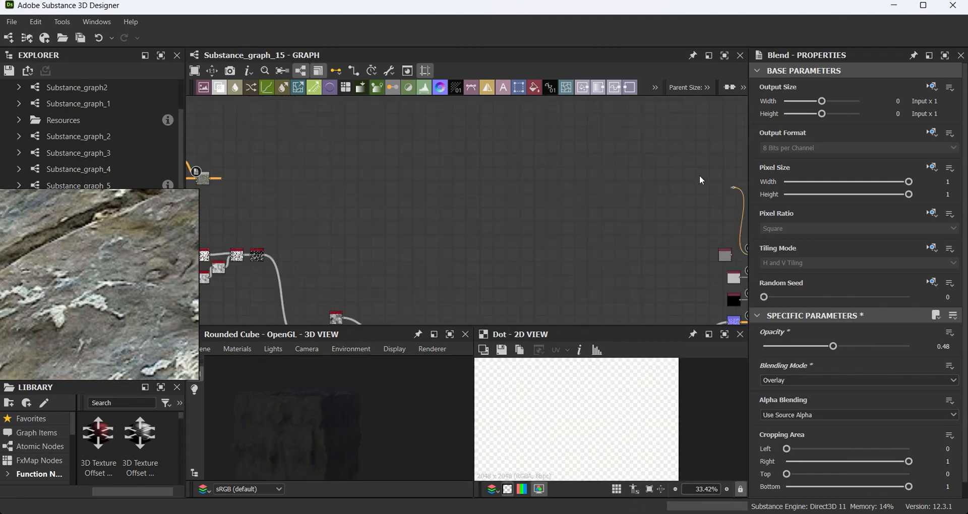
{"action": "left_click_drag", "start_coordinate": [546, 183], "coordinate": [733, 188]}
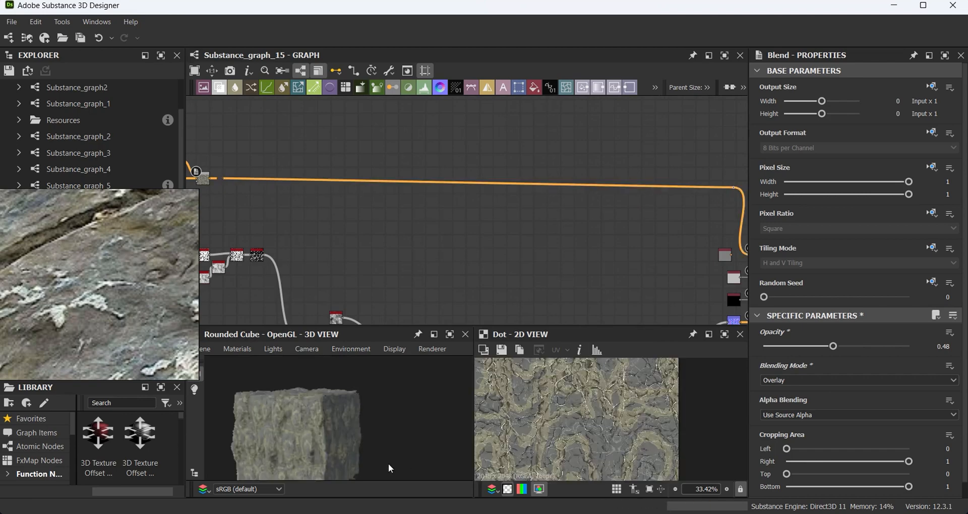
- Examine the new base color on the rounded cube from close up and from different angles in the 3D view
{"action": "scroll", "coordinate": [350, 409], "scroll_direction": "up", "scroll_amount": 2}
{"action": "left_click_drag", "start_coordinate": [351, 410], "coordinate": [371, 389]}
{"action": "scroll", "coordinate": [371, 389], "scroll_direction": "up", "scroll_amount": 2}
{"action": "middle_click_drag", "start_coordinate": [371, 389], "coordinate": [345, 422]}
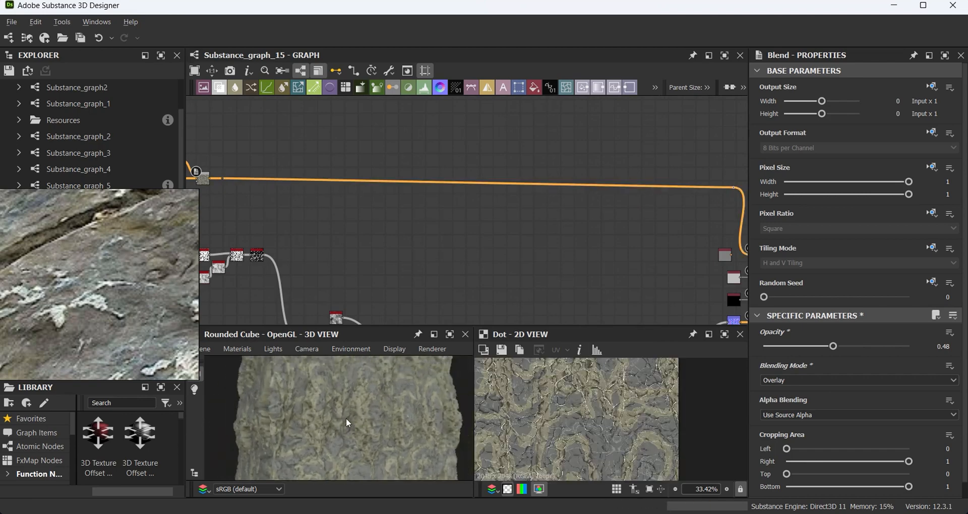
{"action": "scroll", "coordinate": [360, 432], "scroll_direction": "up", "scroll_amount": 5}
{"action": "scroll", "coordinate": [296, 436], "scroll_direction": "down", "scroll_amount": 2}
{"action": "left_click_drag", "start_coordinate": [324, 443], "coordinate": [317, 408]}
{"action": "scroll", "coordinate": [334, 254], "scroll_direction": "down", "scroll_amount": 4}
{"action": "scroll", "coordinate": [391, 252], "scroll_direction": "up", "scroll_amount": 6}
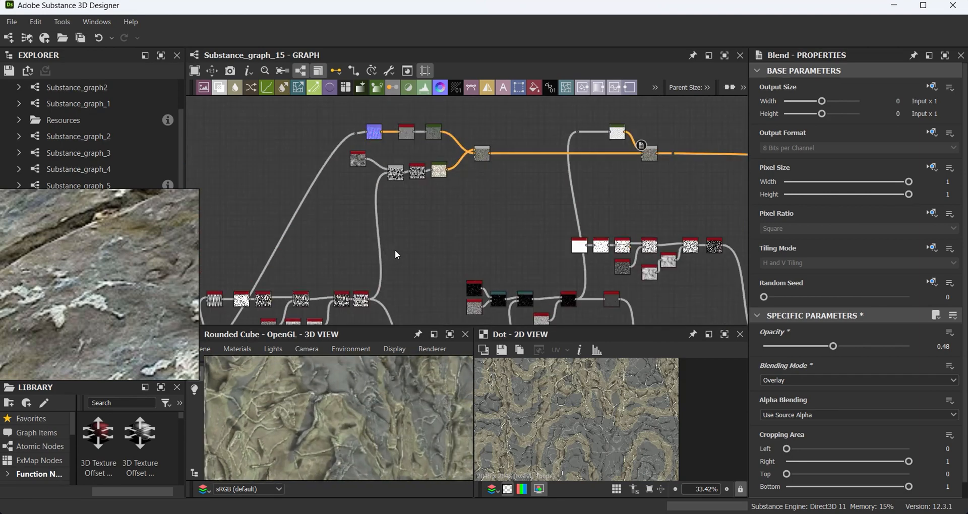
- Shift the BnW Spots, Blend and blur nodes aside and insert duplicated Normal and Curvature Sobel nodes between Blur HQ Grayscale and its Gradient Map
{"action": "left_click_drag", "start_coordinate": [446, 255], "coordinate": [357, 204]}
{"action": "left_click_drag", "start_coordinate": [454, 223], "coordinate": [366, 221]}
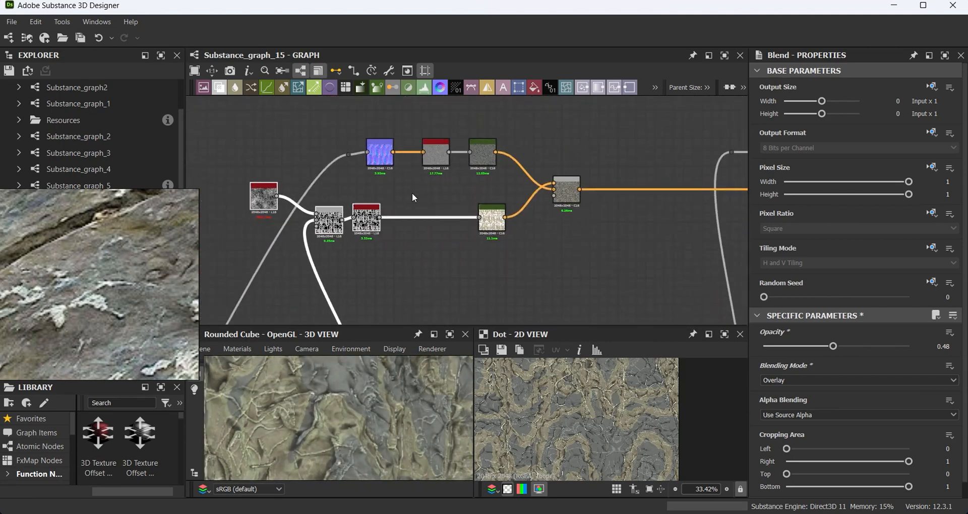
{"action": "left_click_drag", "start_coordinate": [438, 182], "coordinate": [380, 147]}
{"action": "key", "text": "ctrl+d"}
{"action": "left_click_drag", "start_coordinate": [482, 223], "coordinate": [461, 277]}
{"action": "left_click_drag", "start_coordinate": [379, 218], "coordinate": [404, 264]}
{"action": "double_click", "coordinate": [418, 267]}
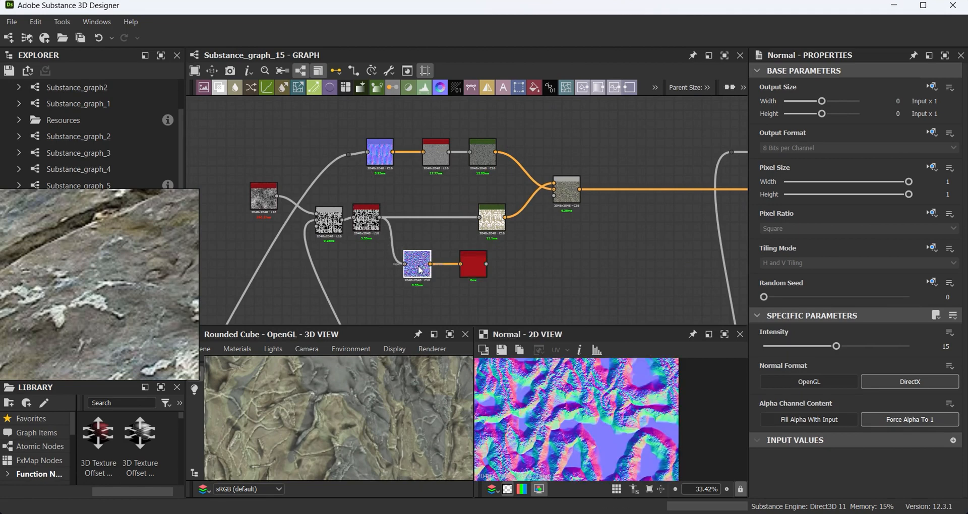
{"action": "left_click_drag", "start_coordinate": [479, 220], "coordinate": [481, 222]}
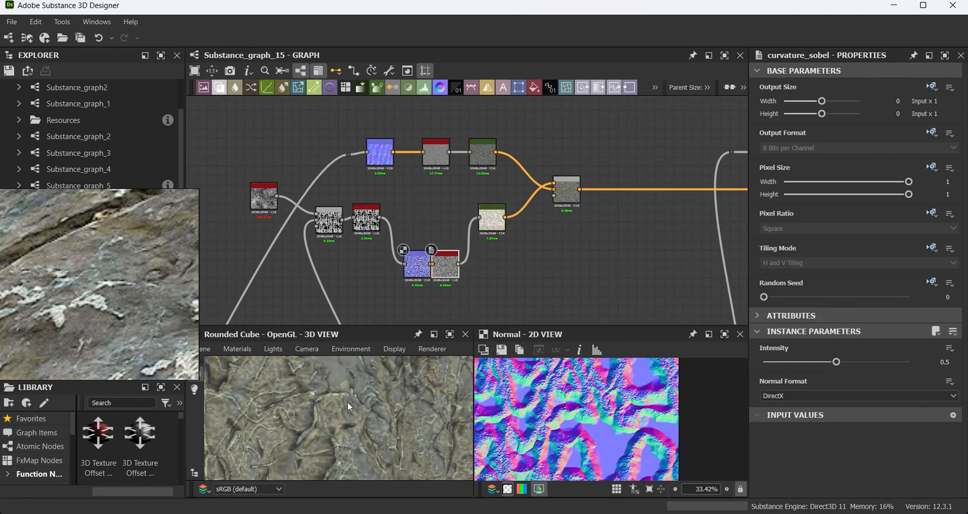
- Move the inserted Normal node slightly away from Curvature Sobel and set its intensity to 50
{"action": "left_click_drag", "start_coordinate": [419, 273], "coordinate": [410, 273]}
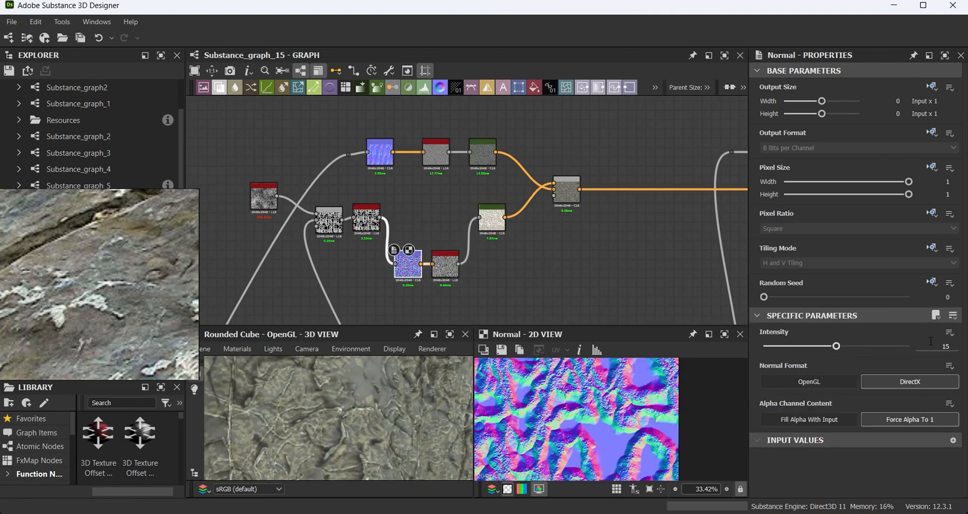
{"action": "type", "text": "10"}
{"action": "key", "text": "Return"}
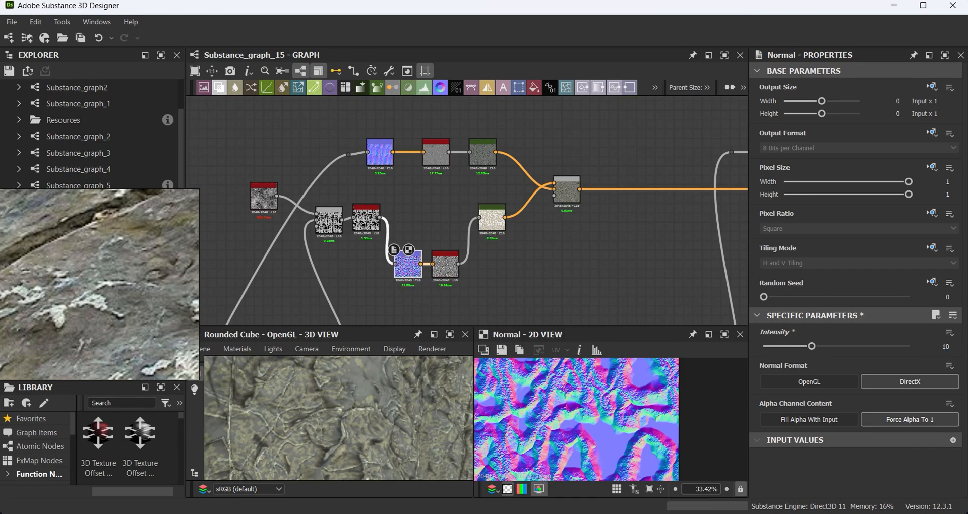
{"action": "type", "text": "50"}
{"action": "key", "text": "Return"}
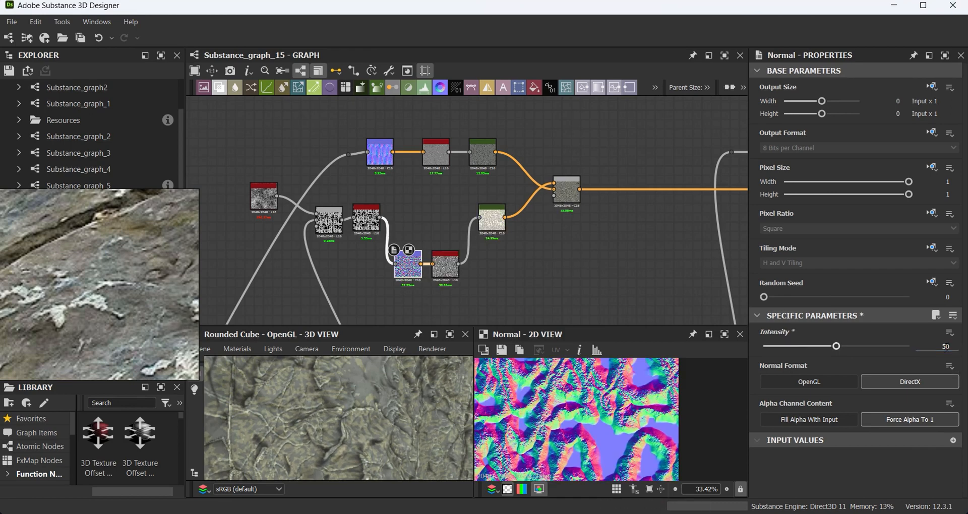
- Examine the updated base color on the rounded cube from close up and from a distance
{"action": "middle_click_drag", "start_coordinate": [597, 242], "coordinate": [555, 189]}
{"action": "scroll", "coordinate": [360, 443], "scroll_direction": "down", "scroll_amount": 4}
{"action": "left_click_drag", "start_coordinate": [303, 439], "coordinate": [329, 435]}
{"action": "scroll", "coordinate": [336, 428], "scroll_direction": "up", "scroll_amount": 3}
{"action": "scroll", "coordinate": [317, 430], "scroll_direction": "up", "scroll_amount": 4}
{"action": "scroll", "coordinate": [317, 429], "scroll_direction": "down", "scroll_amount": 5}
{"action": "middle_click_drag", "start_coordinate": [613, 244], "coordinate": [374, 312]}
{"action": "left_click", "coordinate": [577, 214]}
{"action": "scroll", "coordinate": [380, 417], "scroll_direction": "up", "scroll_amount": 5}
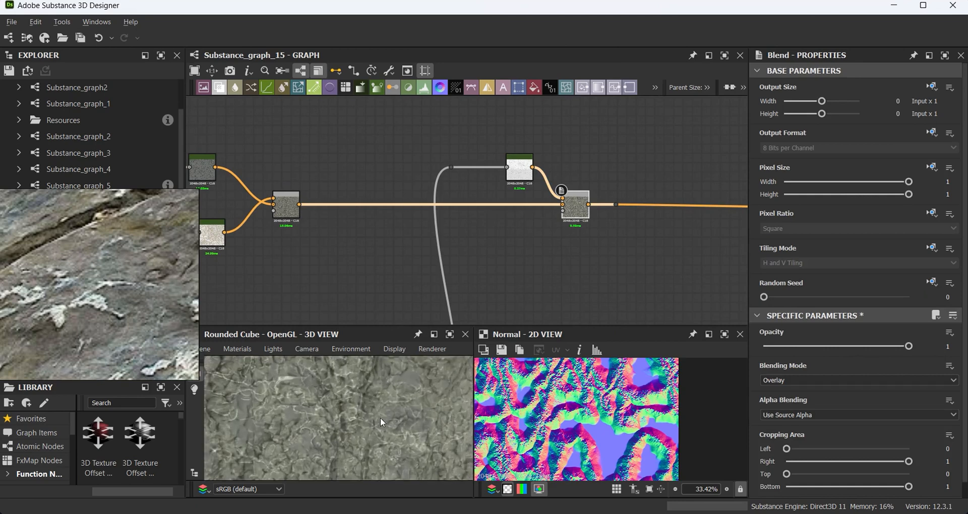
{"action": "left_click_drag", "start_coordinate": [380, 417], "coordinate": [373, 399]}
{"action": "scroll", "coordinate": [384, 416], "scroll_direction": "down", "scroll_amount": 3}
{"action": "middle_click_drag", "start_coordinate": [680, 261], "coordinate": [625, 246]}
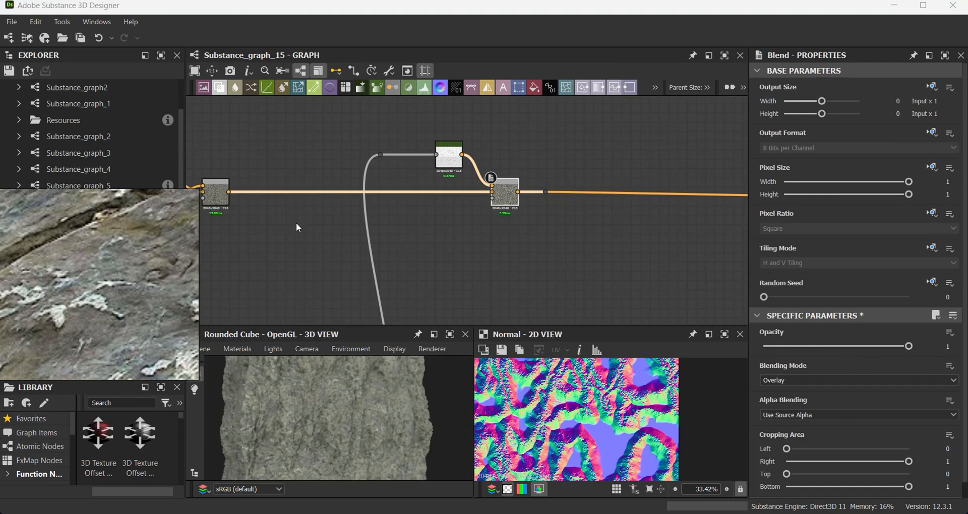
- Move the scratches link's dot next to its Gradient Map and shift the dot, Gradient Map and Overlay Blend back along the link
{"action": "left_click_drag", "start_coordinate": [374, 149], "coordinate": [416, 160]}
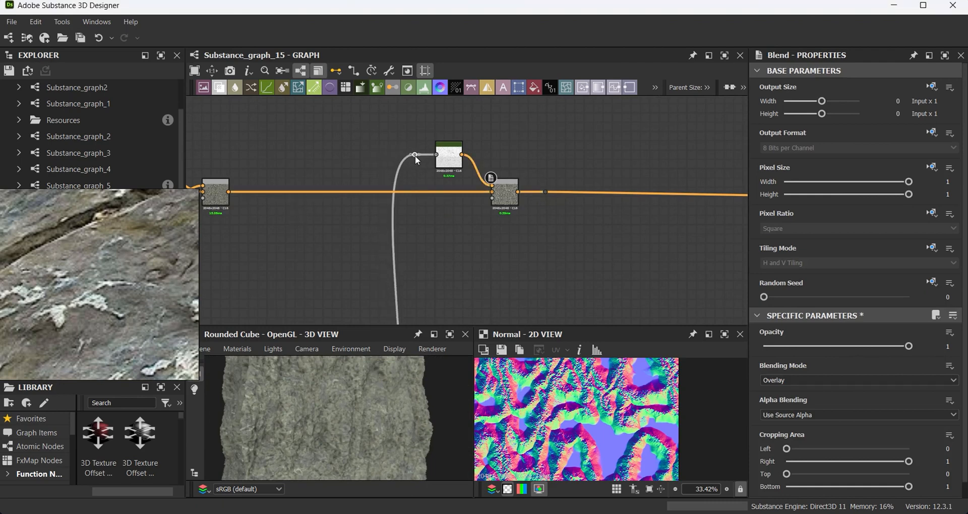
{"action": "middle_click_drag", "start_coordinate": [520, 239], "coordinate": [474, 237]}
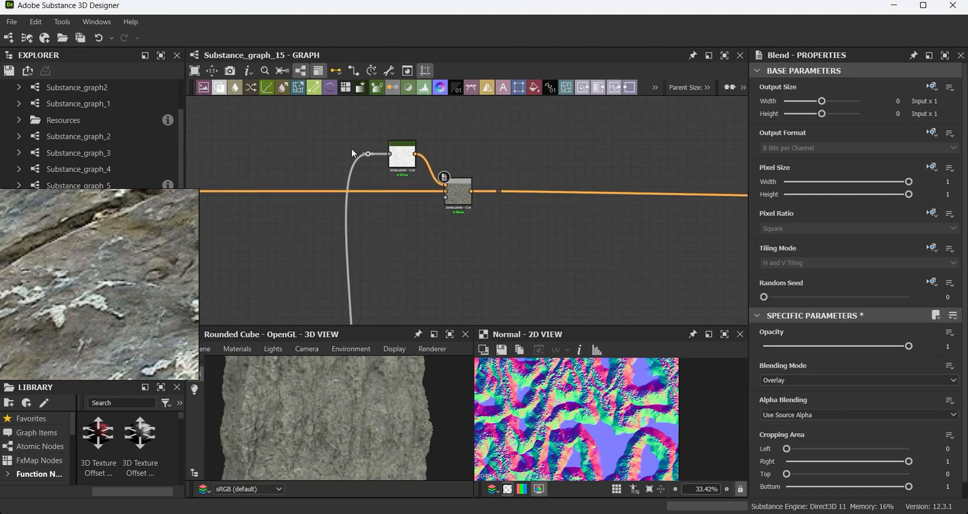
{"action": "left_click_drag", "start_coordinate": [332, 122], "coordinate": [460, 216]}
{"action": "left_click_drag", "start_coordinate": [458, 202], "coordinate": [430, 202]}
- Shift the dot on the main height link below the scratches nodes and delete the redundant dot beside it
{"action": "scroll", "coordinate": [515, 192], "scroll_direction": "down", "scroll_amount": 3}
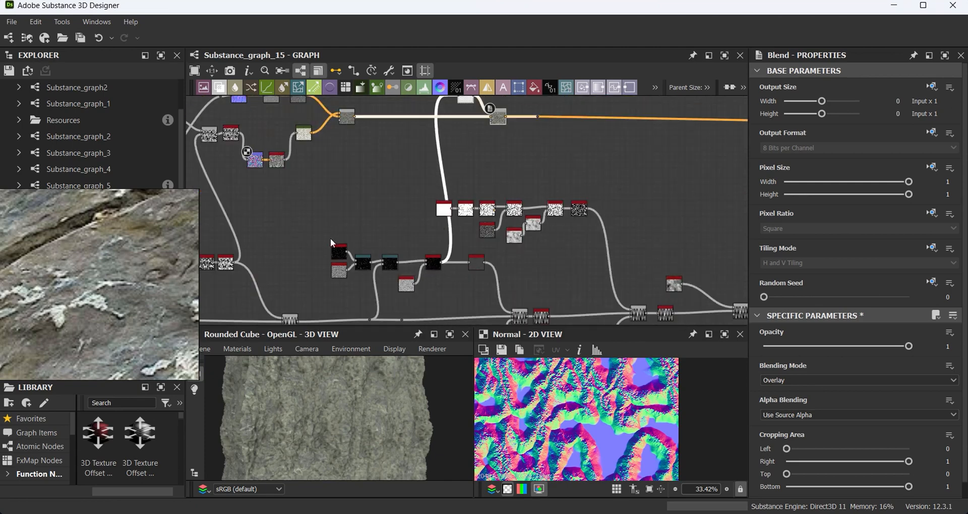
{"action": "left_click_drag", "start_coordinate": [330, 238], "coordinate": [417, 266]}
{"action": "middle_click_drag", "start_coordinate": [367, 316], "coordinate": [404, 248]}
{"action": "left_click_drag", "start_coordinate": [405, 251], "coordinate": [386, 251]}
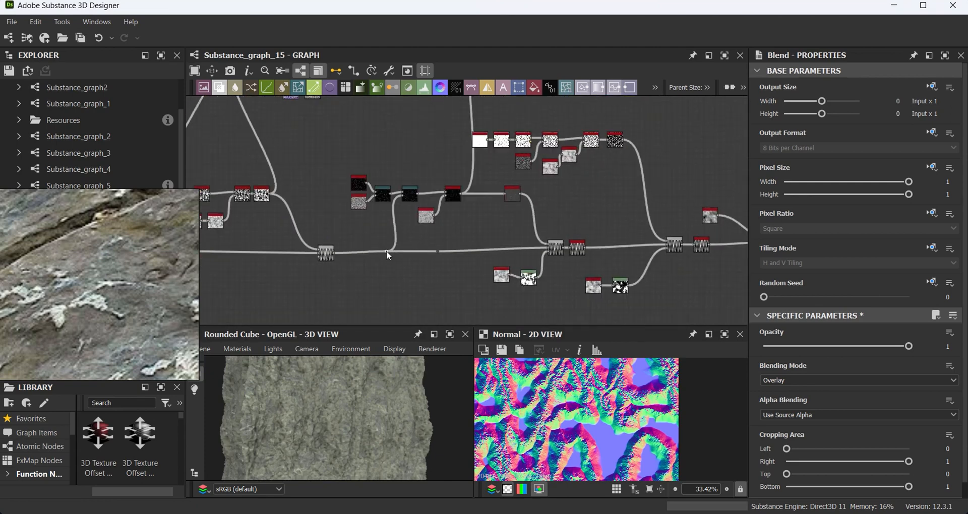
{"action": "left_click_drag", "start_coordinate": [453, 264], "coordinate": [454, 264]}
{"action": "key", "text": "BackSpace"}
{"action": "middle_click_drag", "start_coordinate": [499, 160], "coordinate": [512, 268]}
{"action": "scroll", "coordinate": [554, 151], "scroll_direction": "up", "scroll_amount": 3}
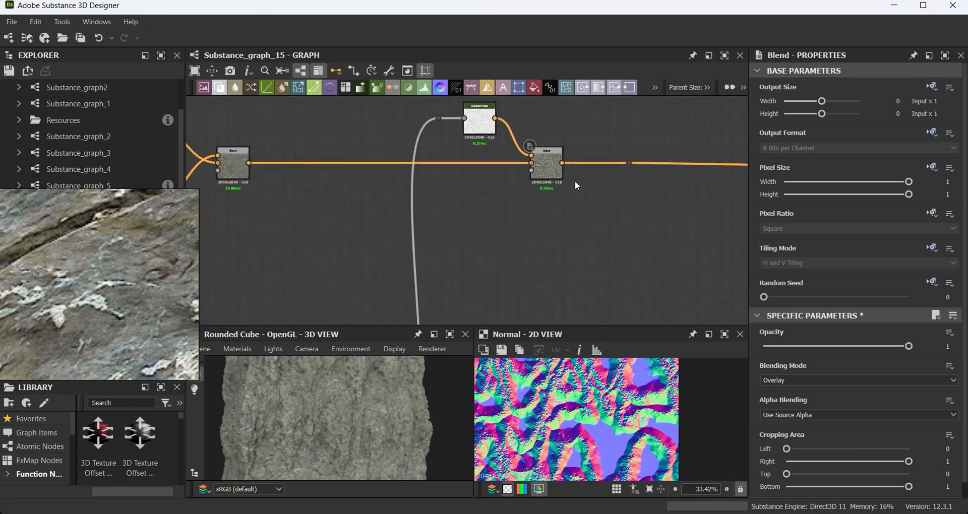
- Move the dot on the base color output link farther from the Overlay Blend to make room for new nodes
{"action": "middle_click_drag", "start_coordinate": [551, 174], "coordinate": [511, 216]}
{"action": "left_click", "coordinate": [511, 216]}
{"action": "left_click_drag", "start_coordinate": [383, 431], "coordinate": [350, 426]}
{"action": "scroll", "coordinate": [349, 427], "scroll_direction": "down", "scroll_amount": 2}
{"action": "middle_click_drag", "start_coordinate": [561, 254], "coordinate": [516, 238]}
{"action": "middle_click_drag", "start_coordinate": [517, 196], "coordinate": [394, 194]}
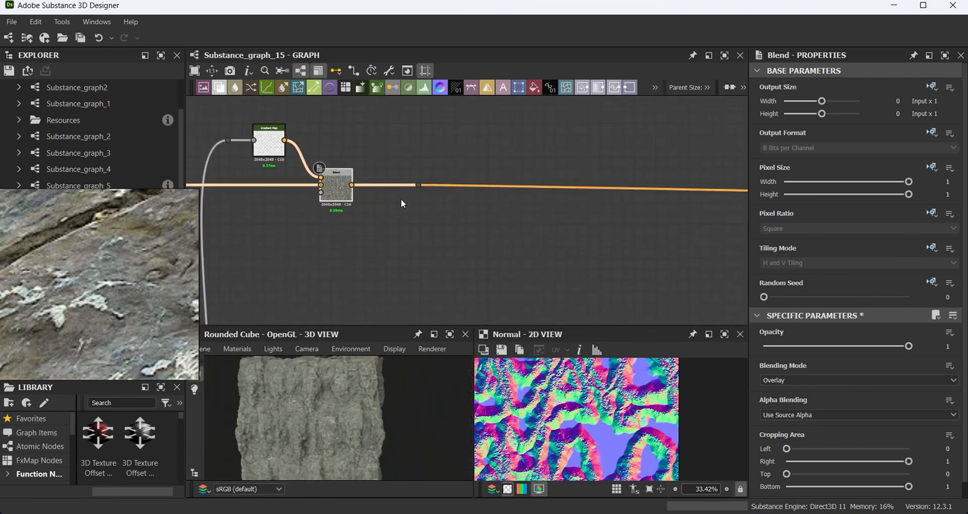
{"action": "middle_click_drag", "start_coordinate": [428, 218], "coordinate": [450, 242]}
{"action": "left_click_drag", "start_coordinate": [440, 211], "coordinate": [728, 215]}
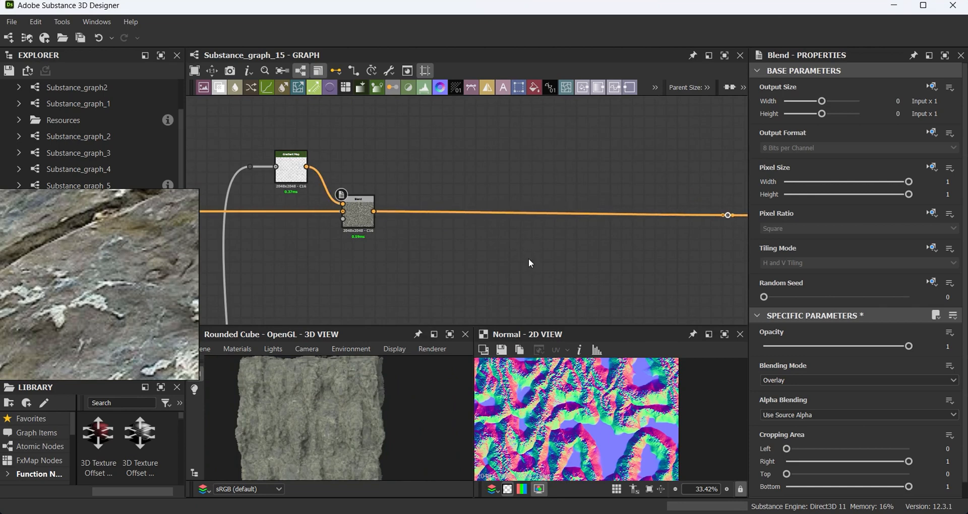
- Preview the inverted crack mask and add a black Uniform Color node above the base color link
{"action": "scroll", "coordinate": [526, 249], "scroll_direction": "down", "scroll_amount": 3}
{"action": "middle_click_drag", "start_coordinate": [529, 248], "coordinate": [499, 168]}
{"action": "middle_click_drag", "start_coordinate": [578, 322], "coordinate": [506, 215]}
{"action": "left_click", "coordinate": [422, 152]}
{"action": "middle_click_drag", "start_coordinate": [423, 105], "coordinate": [456, 226]}
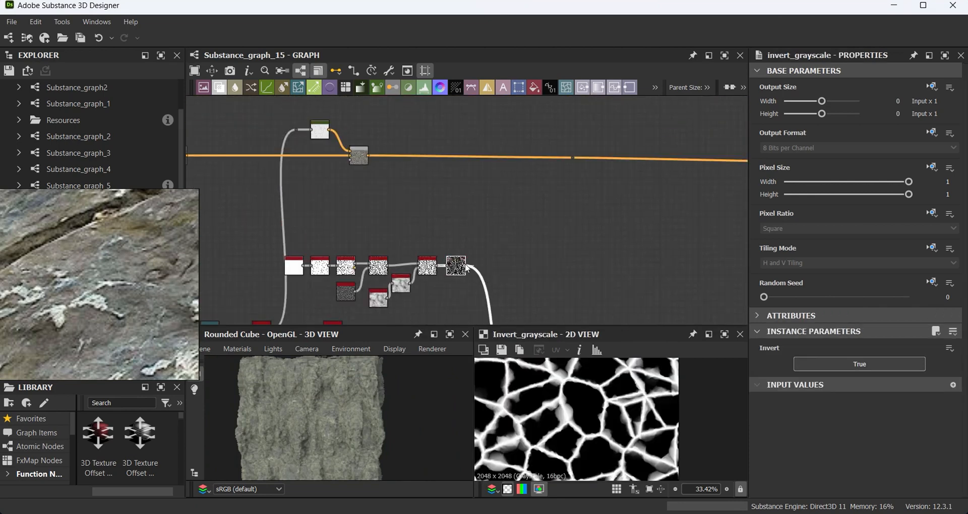
{"action": "left_click_drag", "start_coordinate": [467, 267], "coordinate": [426, 137]}
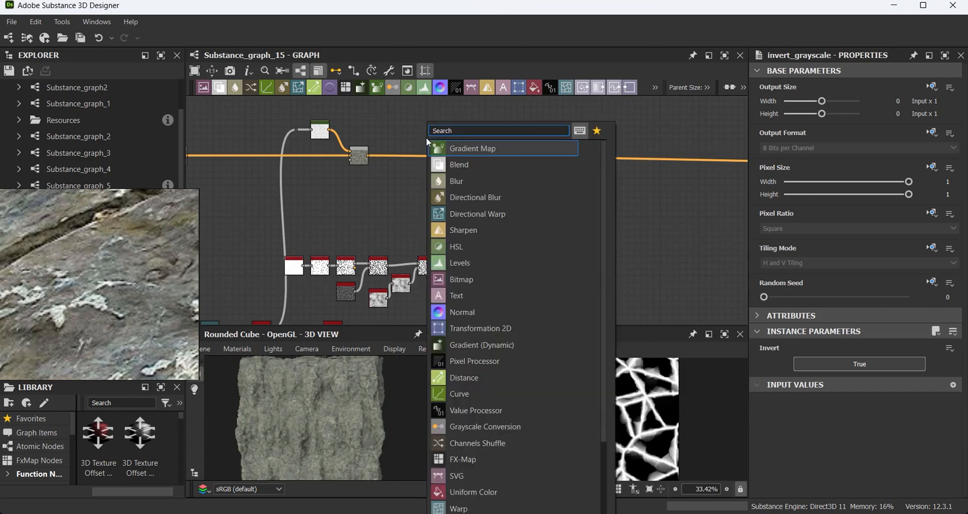
{"action": "left_click", "coordinate": [534, 86]}
{"action": "left_click_drag", "start_coordinate": [470, 208], "coordinate": [419, 128]}
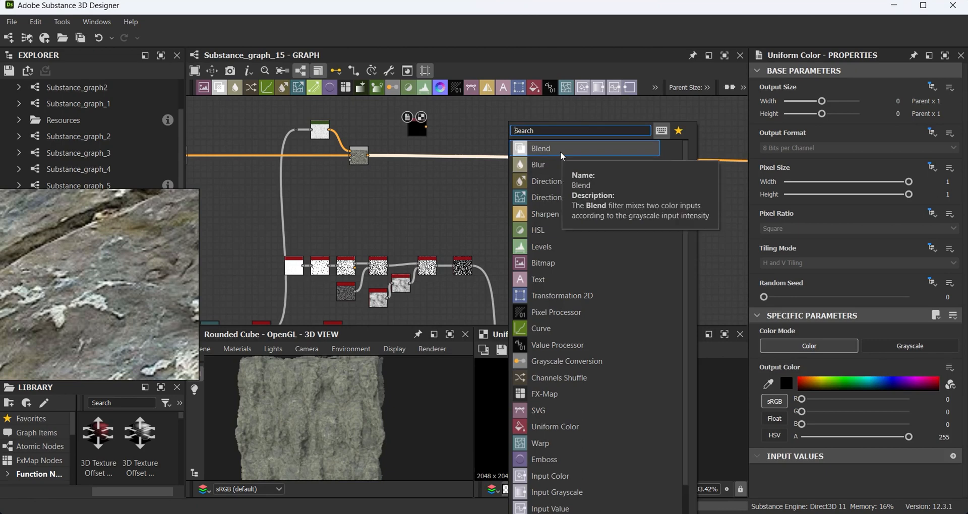
- Insert a Blend on the base color link, with Uniform Color as foreground and the inverted crack mask as opacity input
{"action": "left_click", "coordinate": [562, 156]}
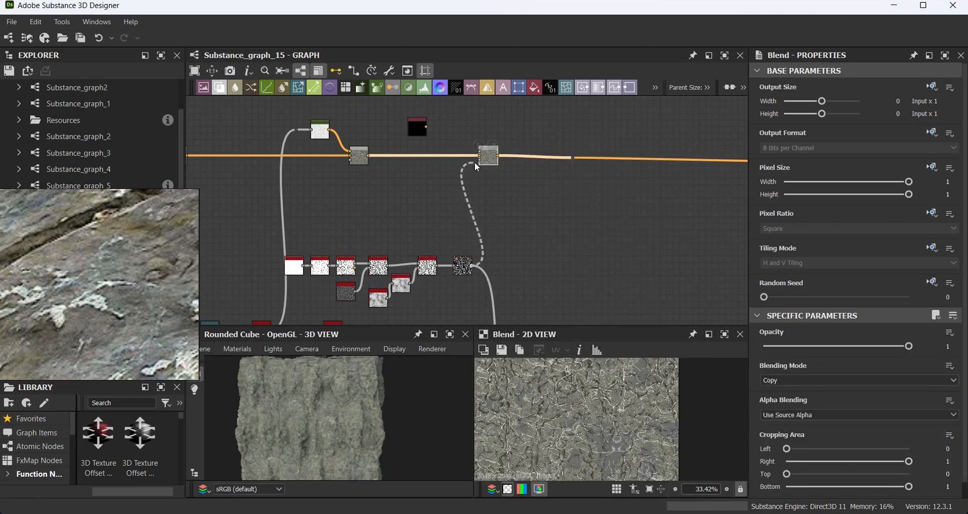
{"action": "middle_click_drag", "start_coordinate": [488, 202], "coordinate": [535, 157]}
{"action": "scroll", "coordinate": [531, 153], "scroll_direction": "down", "scroll_amount": 2}
{"action": "middle_click_drag", "start_coordinate": [520, 193], "coordinate": [535, 241]}
{"action": "scroll", "coordinate": [516, 225], "scroll_direction": "up", "scroll_amount": 3}
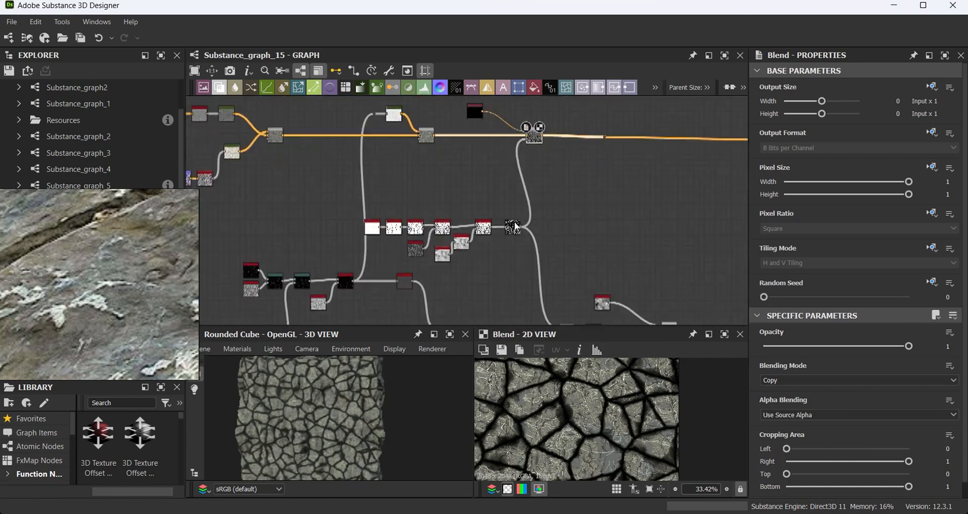
- Delete the crack mask's link to the new Blend and the black Uniform Color node, and move the Blend closer to the output dot
{"action": "middle_click_drag", "start_coordinate": [519, 157], "coordinate": [540, 238]}
{"action": "left_click", "coordinate": [540, 306]}
{"action": "left_click_drag", "start_coordinate": [530, 223], "coordinate": [576, 262]}
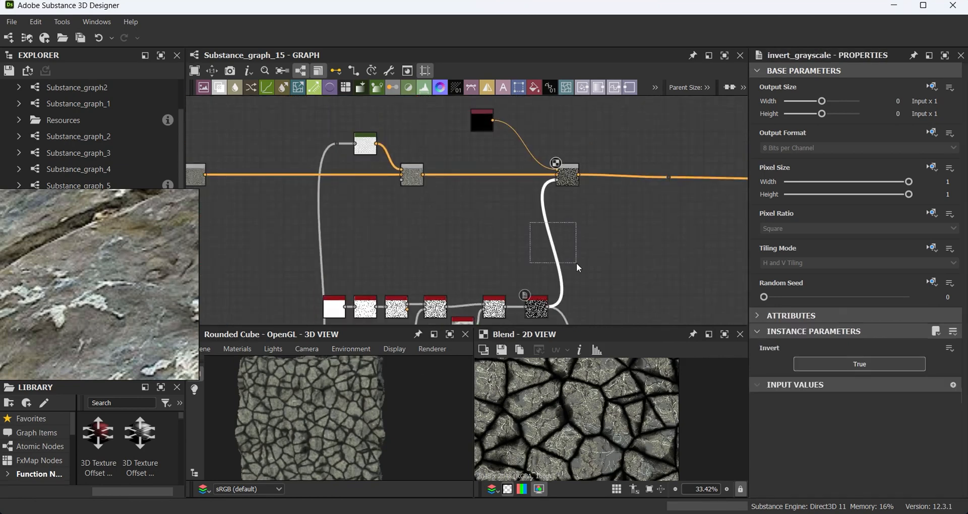
{"action": "key", "text": "Delete"}
{"action": "left_click_drag", "start_coordinate": [548, 306], "coordinate": [539, 119]}
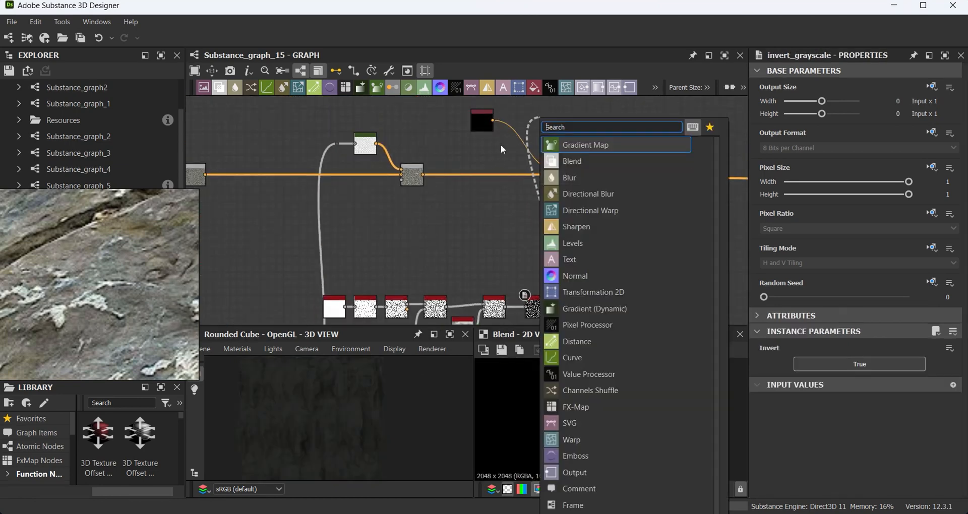
{"action": "left_click", "coordinate": [501, 144]}
{"action": "left_click_drag", "start_coordinate": [563, 179], "coordinate": [625, 183]}
{"action": "left_click", "coordinate": [480, 120]}
{"action": "key", "text": "Delete"}
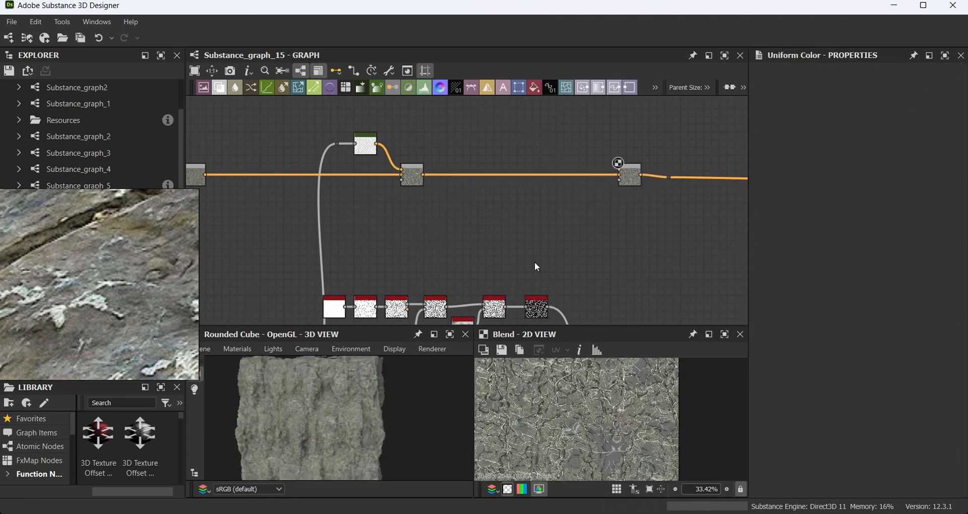
- Add a Gradient Map fed by the inverted crack mask, reverse its gradient and set the white key's alpha to 0
{"action": "left_click_drag", "start_coordinate": [549, 121], "coordinate": [550, 113]}
{"action": "left_click", "coordinate": [585, 141]}
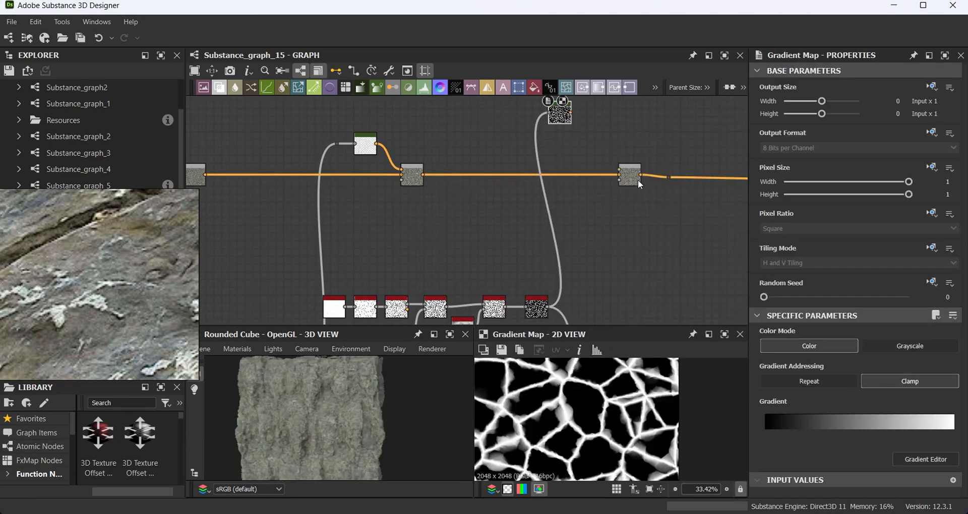
{"action": "left_click", "coordinate": [876, 423]}
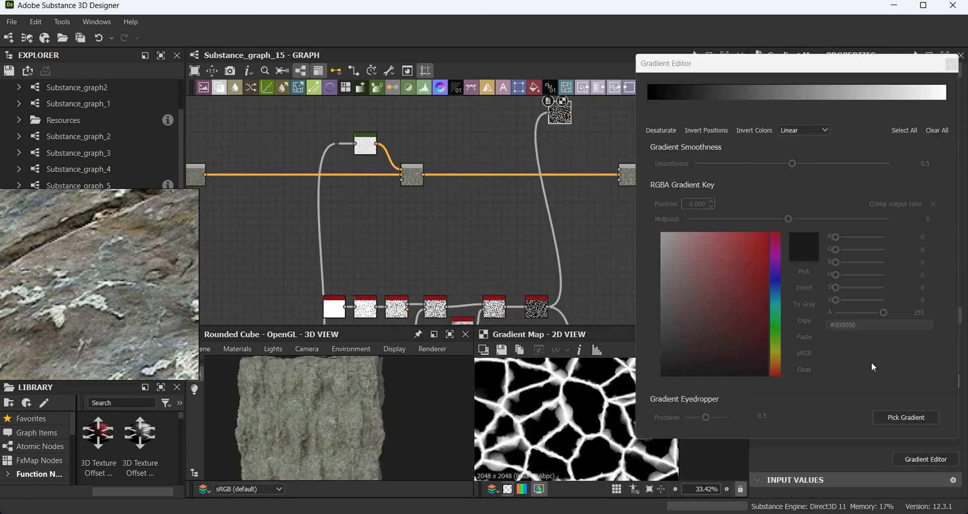
{"action": "left_click", "coordinate": [946, 102]}
{"action": "left_click", "coordinate": [708, 130]}
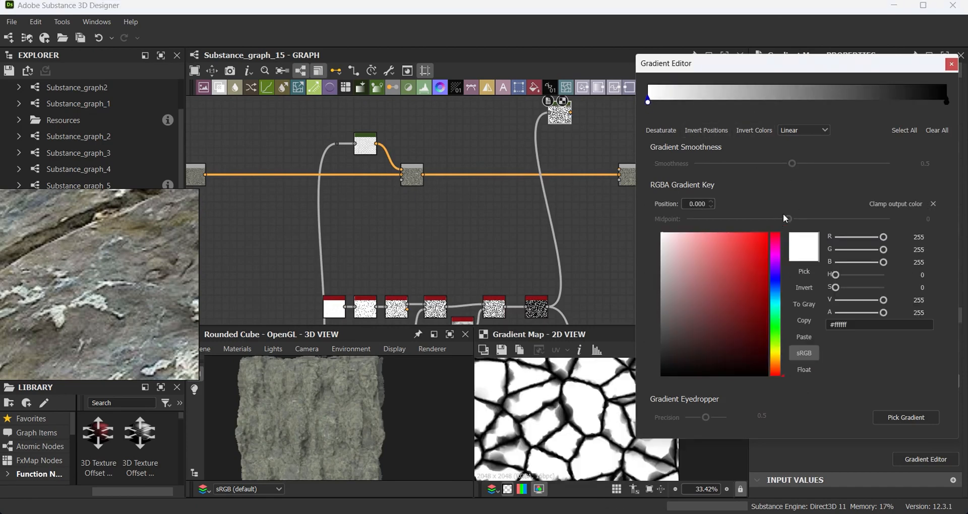
{"action": "left_click_drag", "start_coordinate": [877, 312], "coordinate": [814, 317]}
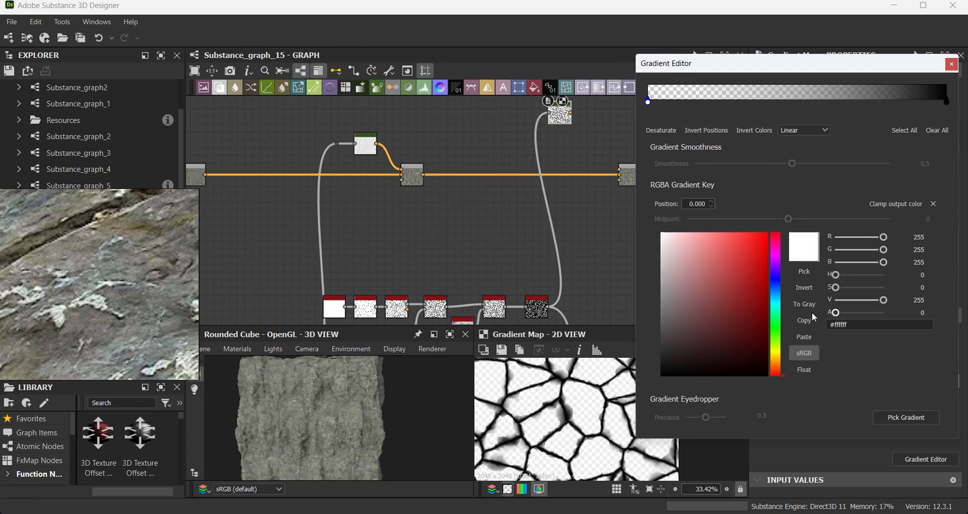
{"action": "left_click", "coordinate": [952, 67]}
- Connect the crack Gradient Map to the new Blend's foreground and the cracks' black-and-white spots mask to its opacity input
{"action": "mouse_move", "coordinate": [658, 176]}
{"action": "middle_mouse_down"}
{"action": "mouse_move", "coordinate": [666, 126]}
{"action": "mouse_move", "coordinate": [668, 187]}
{"action": "middle_mouse_up"}
{"action": "scroll", "coordinate": [666, 185], "scroll_direction": "down", "scroll_amount": 1}
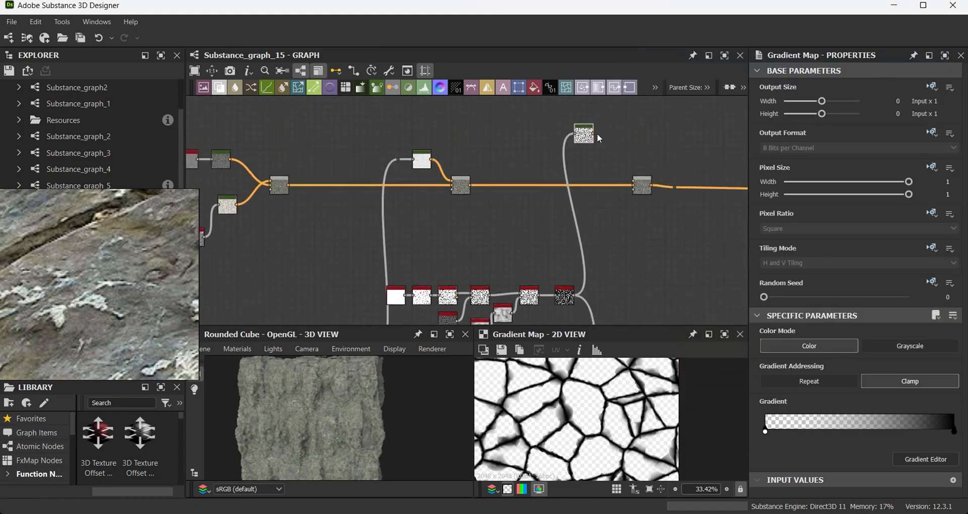
{"action": "scroll", "coordinate": [647, 236], "scroll_direction": "down", "scroll_amount": 1}
{"action": "middle_click_drag", "start_coordinate": [648, 236], "coordinate": [668, 98]}
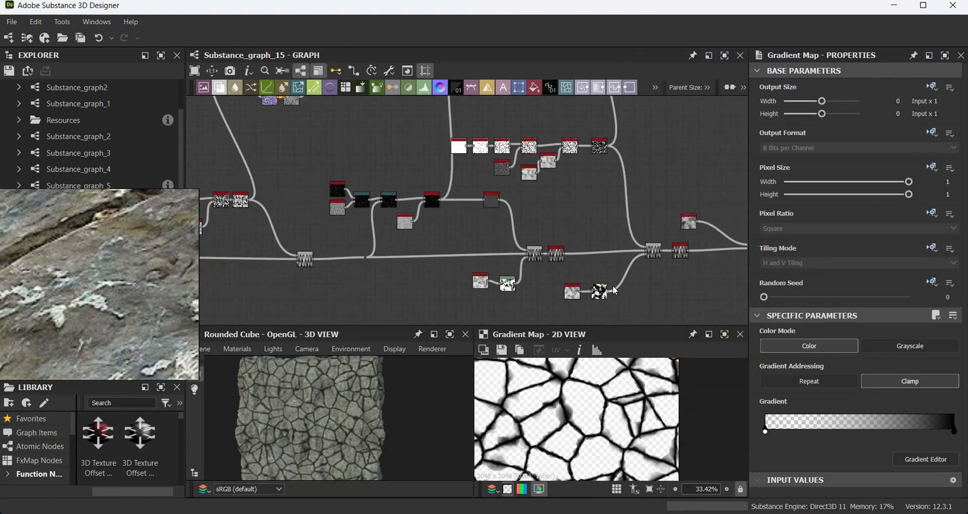
{"action": "left_click", "coordinate": [608, 291]}
{"action": "middle_click_drag", "start_coordinate": [642, 134], "coordinate": [641, 239]}
{"action": "scroll", "coordinate": [644, 181], "scroll_direction": "up", "scroll_amount": 5}
{"action": "left_click", "coordinate": [676, 138]}
{"action": "middle_click_drag", "start_coordinate": [693, 166], "coordinate": [673, 209]}
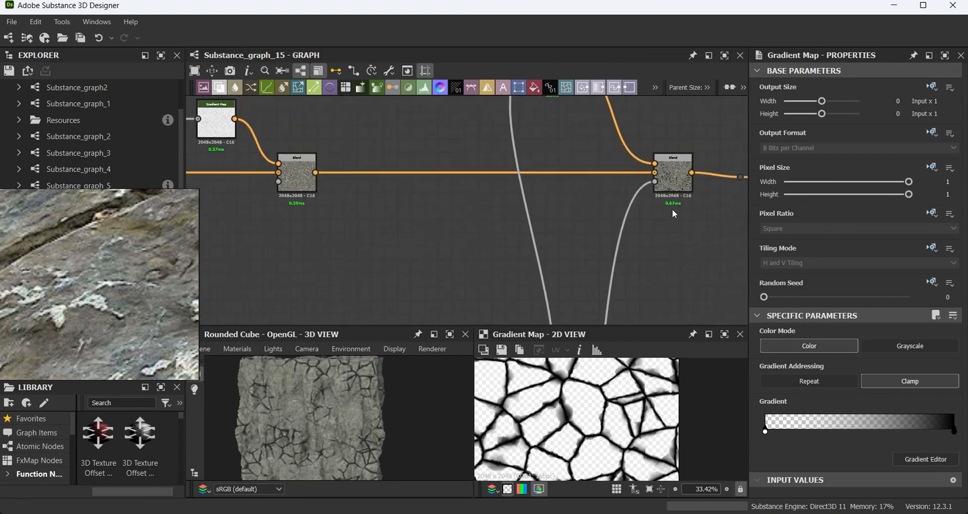
- Set the cracks Blend's opacity to 0.39 and check the cracks up close on the 3D model
{"action": "scroll", "coordinate": [673, 194], "scroll_direction": "up", "scroll_amount": 4}
{"action": "left_click", "coordinate": [674, 174]}
{"action": "left_click_drag", "start_coordinate": [903, 351], "coordinate": [820, 347]}
{"action": "scroll", "coordinate": [329, 415], "scroll_direction": "up", "scroll_amount": 5}
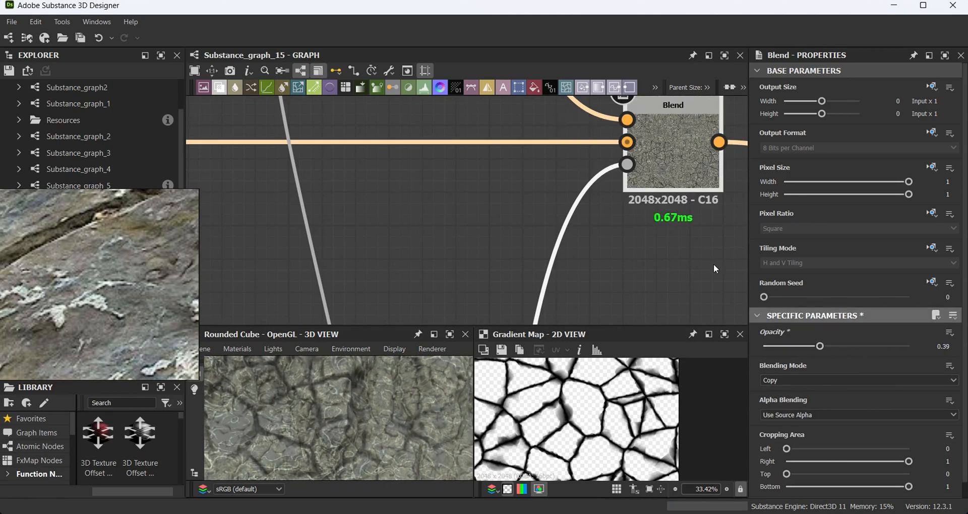
- Move the base color output link's dot closer to the outputs, and inspect the Moisture Noise node and its Multiply Blend's settings
{"action": "scroll", "coordinate": [449, 230], "scroll_direction": "down", "scroll_amount": 6}
{"action": "scroll", "coordinate": [447, 225], "scroll_direction": "down", "scroll_amount": 2}
{"action": "left_click_drag", "start_coordinate": [436, 201], "coordinate": [491, 203]}
{"action": "scroll", "coordinate": [447, 279], "scroll_direction": "up", "scroll_amount": 3}
{"action": "double_click", "coordinate": [424, 284]}
{"action": "left_click", "coordinate": [478, 305]}
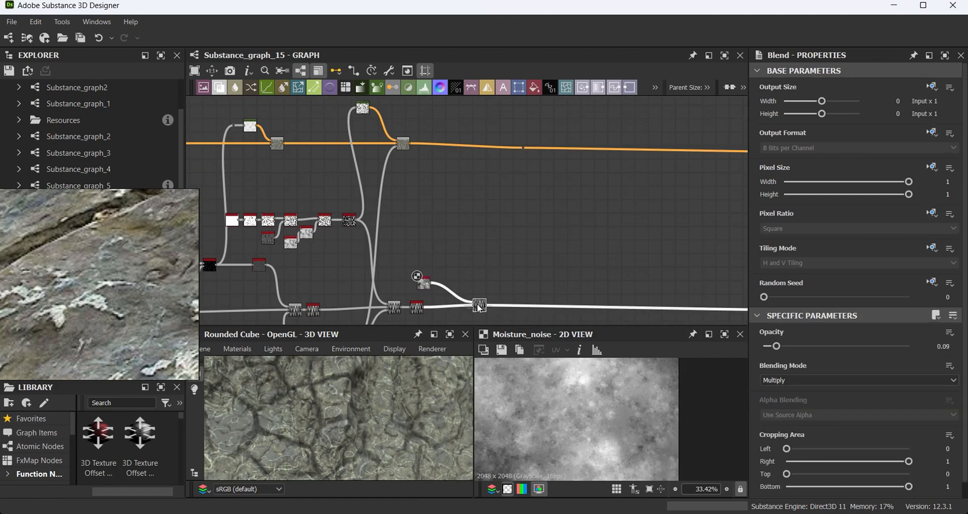
{"action": "scroll", "coordinate": [454, 224], "scroll_direction": "down", "scroll_amount": 4}
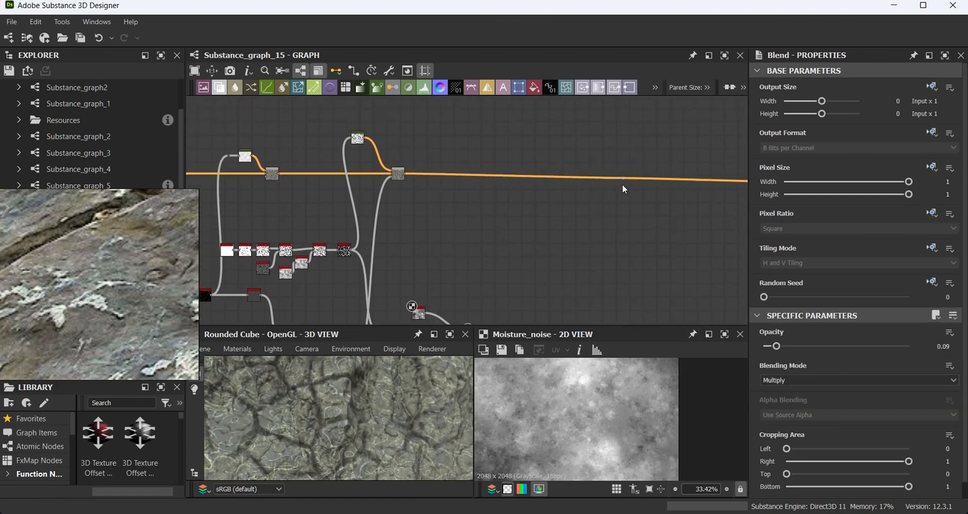
- Move the height link's dot and the Normal and HBAO nodes closer to the final height node
{"action": "middle_click_drag", "start_coordinate": [622, 270], "coordinate": [591, 238]}
{"action": "left_click_drag", "start_coordinate": [645, 222], "coordinate": [609, 253]}
{"action": "scroll", "coordinate": [681, 257], "scroll_direction": "up", "scroll_amount": 4}
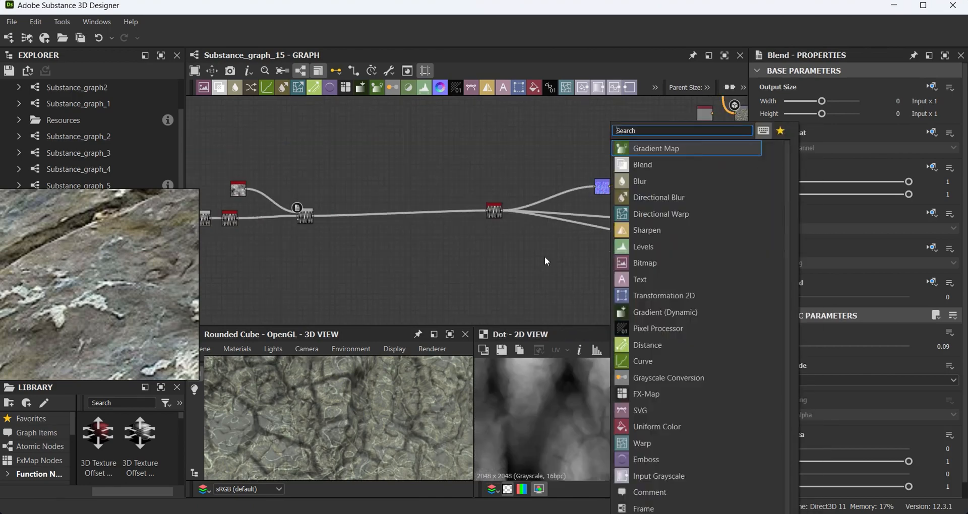
{"action": "left_click", "coordinate": [545, 256]}
{"action": "left_click_drag", "start_coordinate": [685, 243], "coordinate": [545, 252]}
{"action": "left_click_drag", "start_coordinate": [599, 191], "coordinate": [541, 183]}
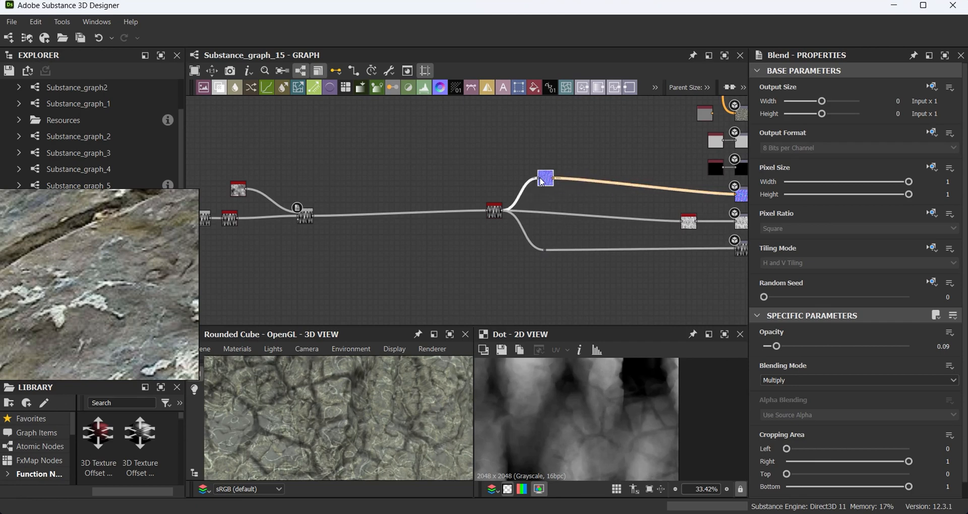
{"action": "left_click_drag", "start_coordinate": [688, 224], "coordinate": [594, 214]}
- Preview the HBAO node, add a dot on its output link and move the dot above the base color link
{"action": "scroll", "coordinate": [566, 242], "scroll_direction": "down", "scroll_amount": 3}
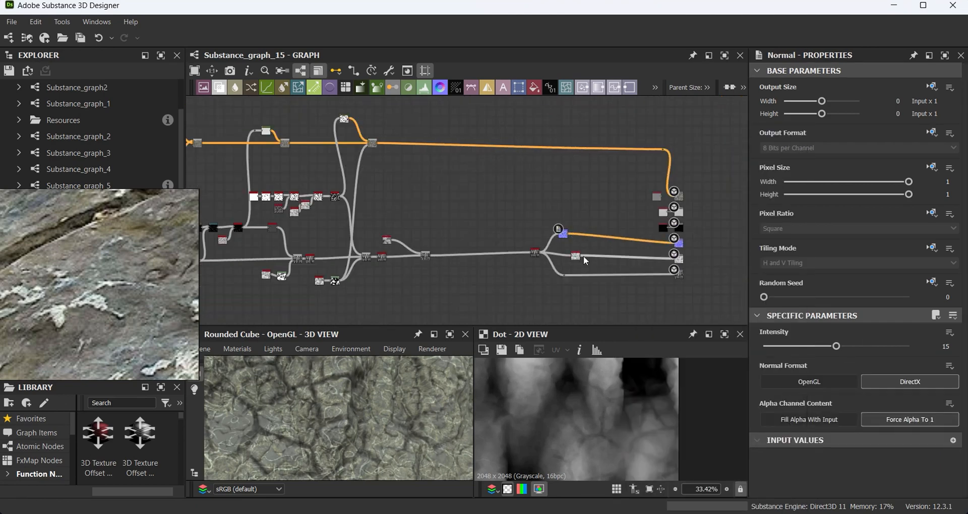
{"action": "double_click", "coordinate": [577, 256]}
{"action": "scroll", "coordinate": [588, 256], "scroll_direction": "up", "scroll_amount": 3}
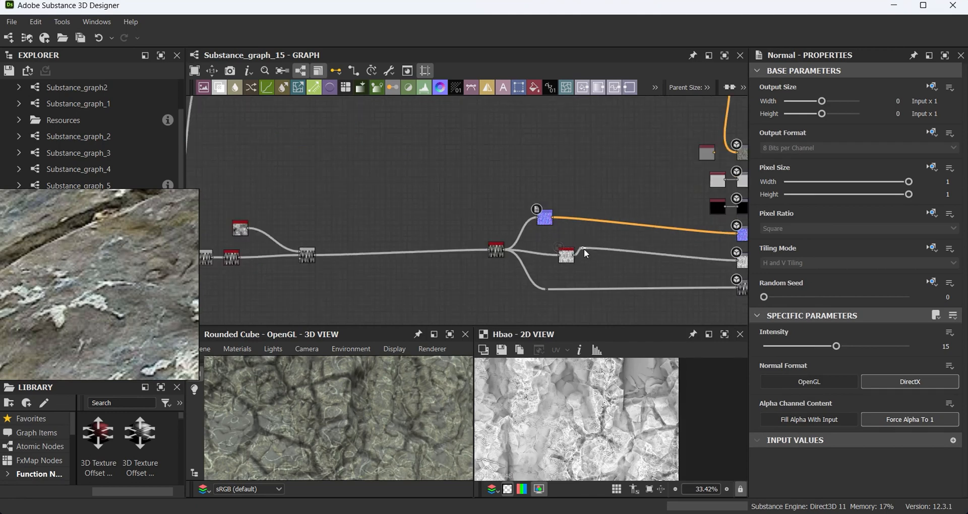
{"action": "double_click", "coordinate": [587, 254]}
{"action": "left_click_drag", "start_coordinate": [587, 254], "coordinate": [572, 161]}
{"action": "middle_click_drag", "start_coordinate": [572, 161], "coordinate": [593, 303]}
{"action": "scroll", "coordinate": [595, 212], "scroll_direction": "up", "scroll_amount": 3}
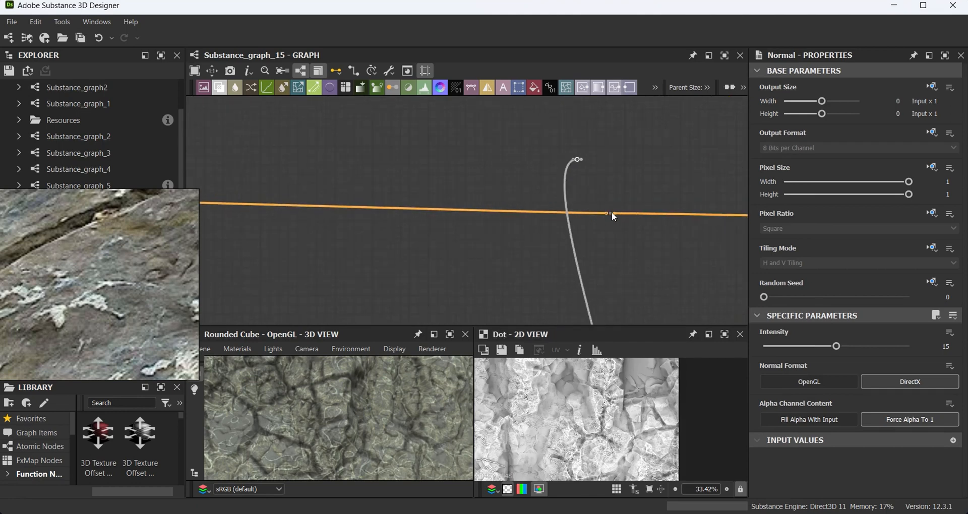
- Move the dot on the base color link closer to the outputs and add a Gradient Map to the ambient occlusion dot's output
{"action": "left_click_drag", "start_coordinate": [610, 212], "coordinate": [634, 212]}
{"action": "left_click_drag", "start_coordinate": [581, 159], "coordinate": [604, 160]}
{"action": "left_click", "coordinate": [672, 148]}
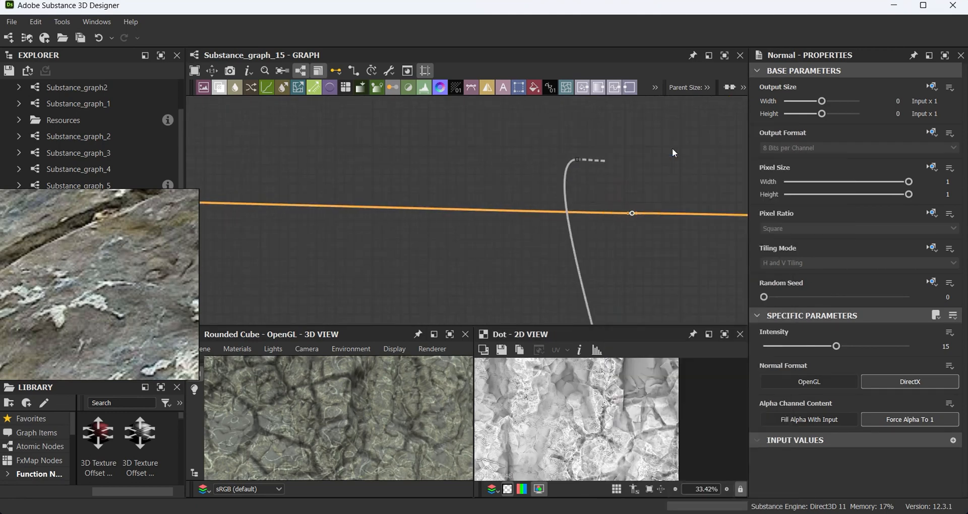
- Invert the Gradient Map's key positions and set the white key's alpha to 0
{"action": "left_click", "coordinate": [922, 458]}
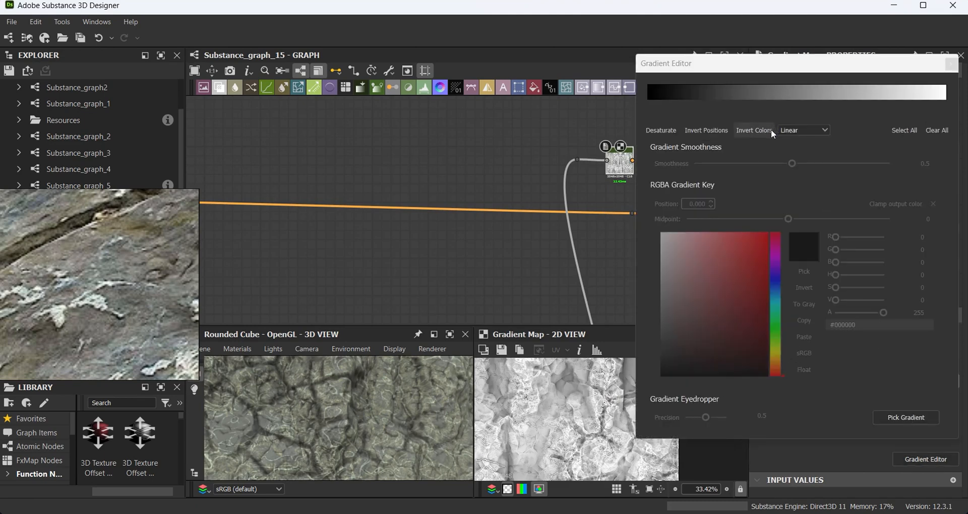
{"action": "left_click", "coordinate": [648, 101]}
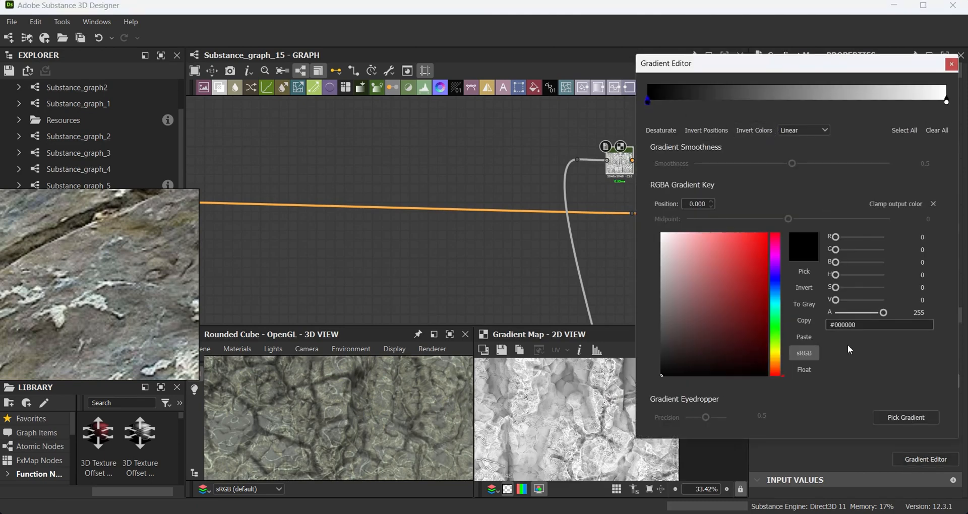
{"action": "left_click", "coordinate": [708, 131]}
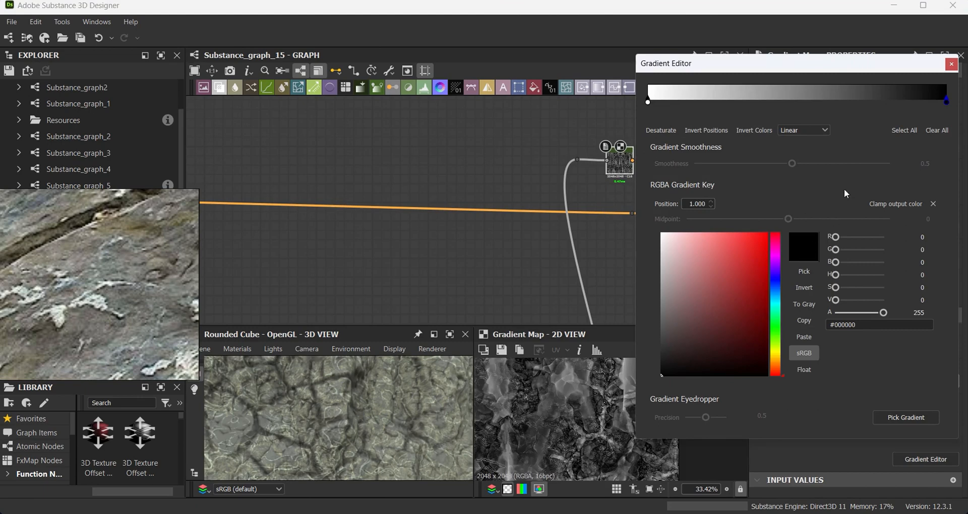
{"action": "left_click", "coordinate": [649, 101]}
{"action": "left_click_drag", "start_coordinate": [841, 313], "coordinate": [833, 313]}
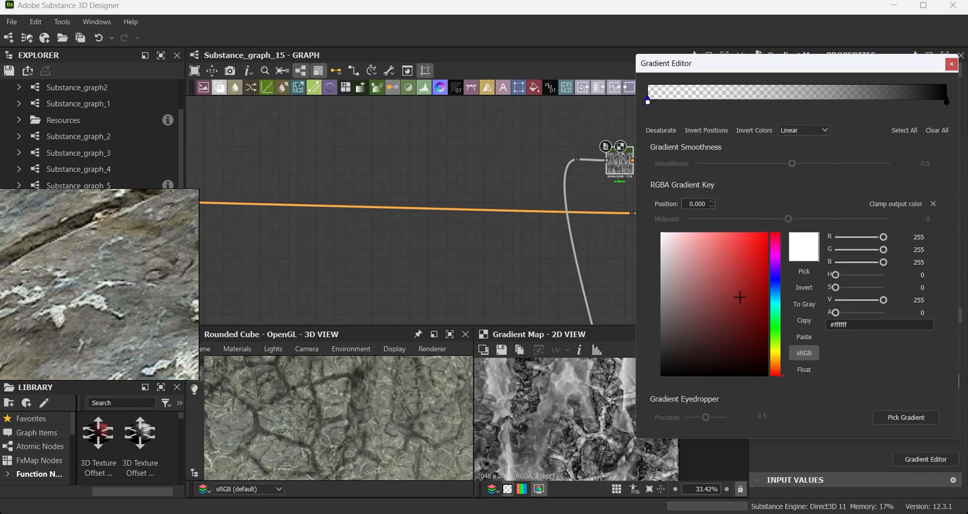
{"action": "left_click", "coordinate": [952, 65]}
- Move the base color link's dot farther along and insert a Blend before it, with the Gradient Map as foreground and the base color as background
{"action": "left_click_drag", "start_coordinate": [632, 213], "coordinate": [712, 212]}
{"action": "left_click_drag", "start_coordinate": [652, 197], "coordinate": [637, 233]}
{"action": "key", "text": "space"}
{"action": "left_click", "coordinate": [696, 148]}
{"action": "left_click_drag", "start_coordinate": [341, 204], "coordinate": [658, 210]}
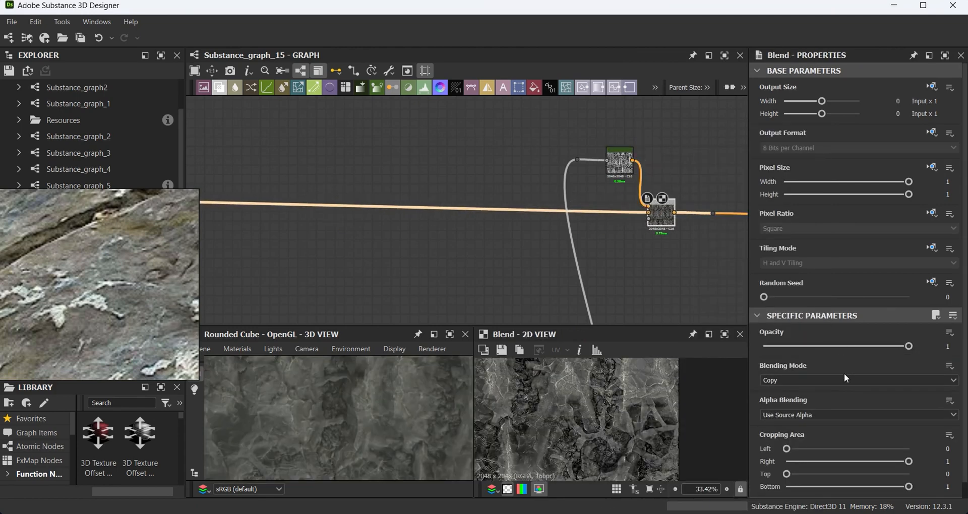
- Set the new Blend to Overlay with an opacity of 0.08 and check the effect on the 3D model
{"action": "left_click", "coordinate": [844, 380]}
{"action": "left_click", "coordinate": [819, 464]}
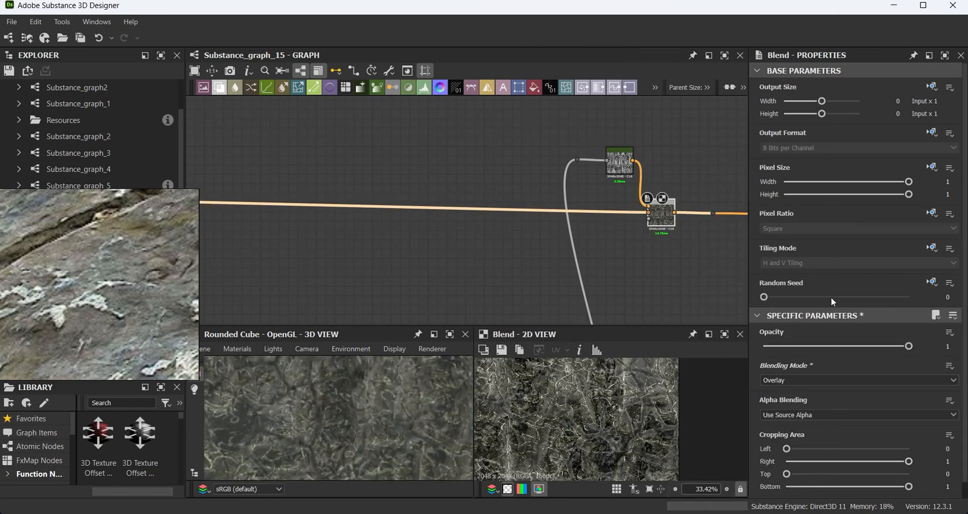
{"action": "left_click_drag", "start_coordinate": [908, 346], "coordinate": [760, 350]}
{"action": "left_click_drag", "start_coordinate": [326, 420], "coordinate": [348, 454]}
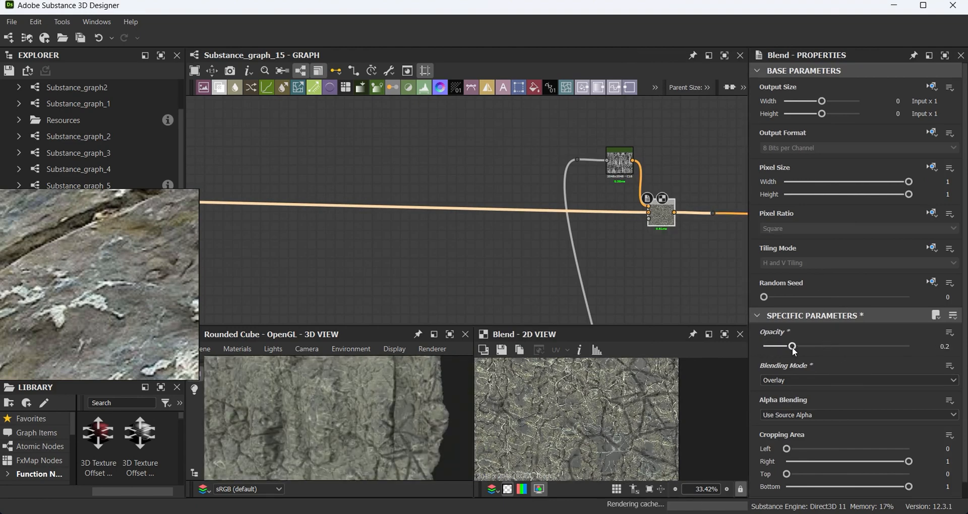
{"action": "mouse_move", "coordinate": [795, 351]}
{"action": "left_mouse_down"}
{"action": "mouse_move", "coordinate": [766, 350]}
{"action": "mouse_move", "coordinate": [780, 351]}
{"action": "left_mouse_up"}
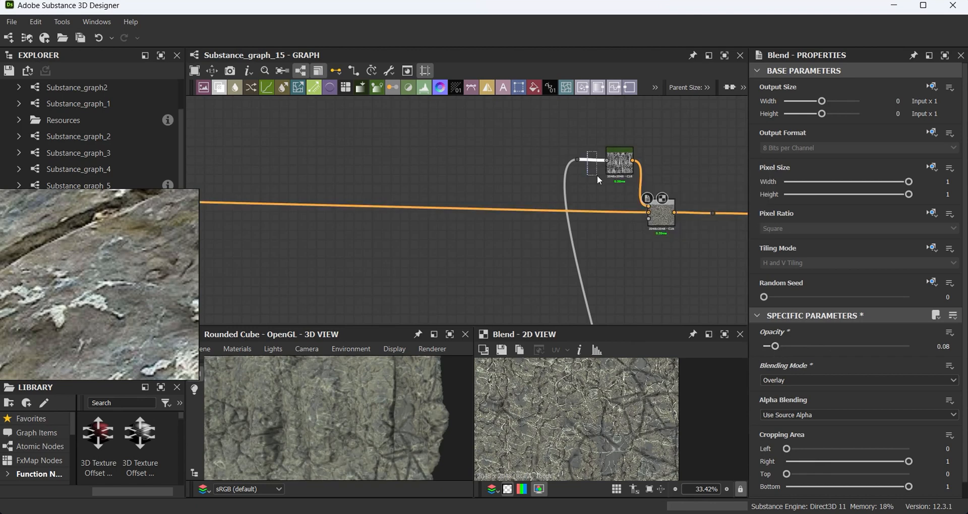
- Replace the ambient occlusion Gradient Map with a new default one and set the Overlay Blend's opacity to 0.17
{"action": "left_click", "coordinate": [619, 169]}
{"action": "key", "text": "BackSpace"}
{"action": "left_click", "coordinate": [615, 181]}
{"action": "key", "text": "space"}
{"action": "left_click", "coordinate": [639, 147]}
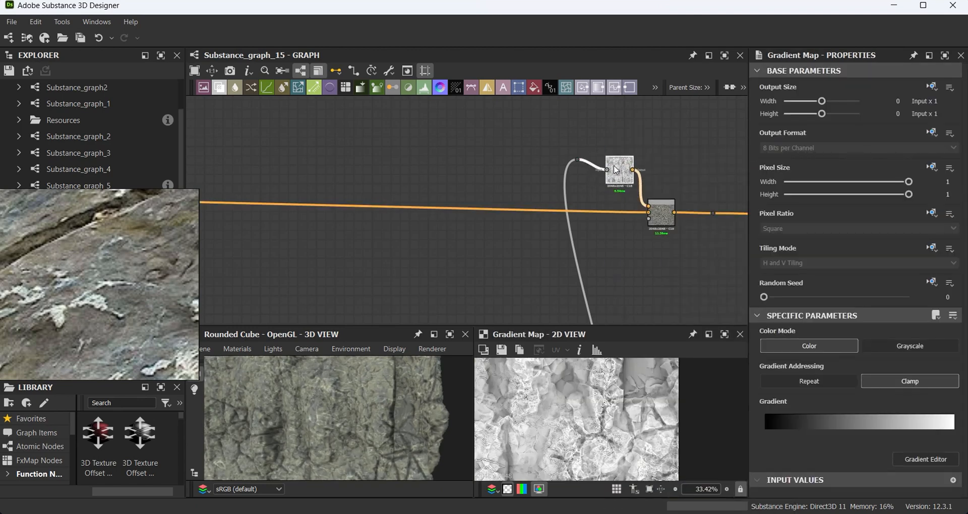
{"action": "double_click", "coordinate": [662, 217]}
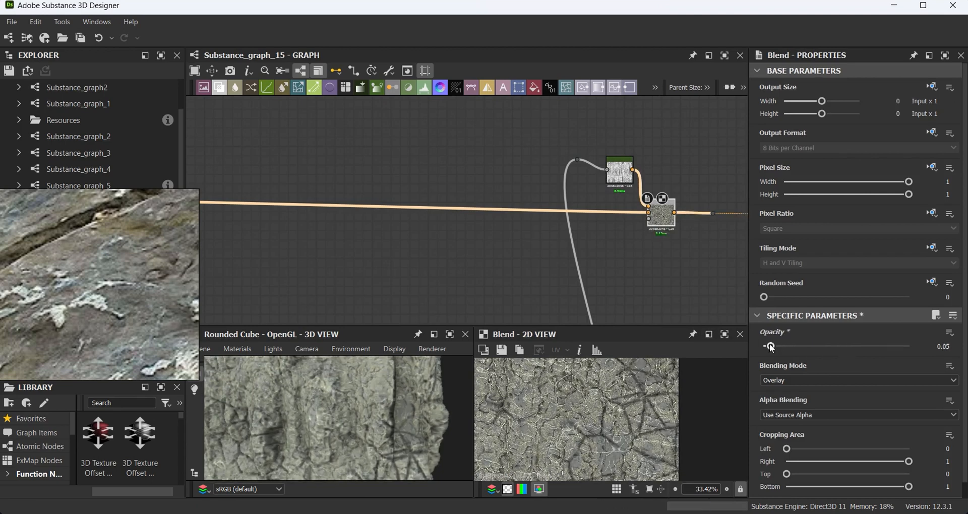
{"action": "left_click_drag", "start_coordinate": [774, 347], "coordinate": [789, 347]}
- Shift the output nodes, the Overlay Blend with its Gradient Map and the HBAO link's dot away from the height chain to make room
{"action": "scroll", "coordinate": [627, 253], "scroll_direction": "down", "scroll_amount": 5}
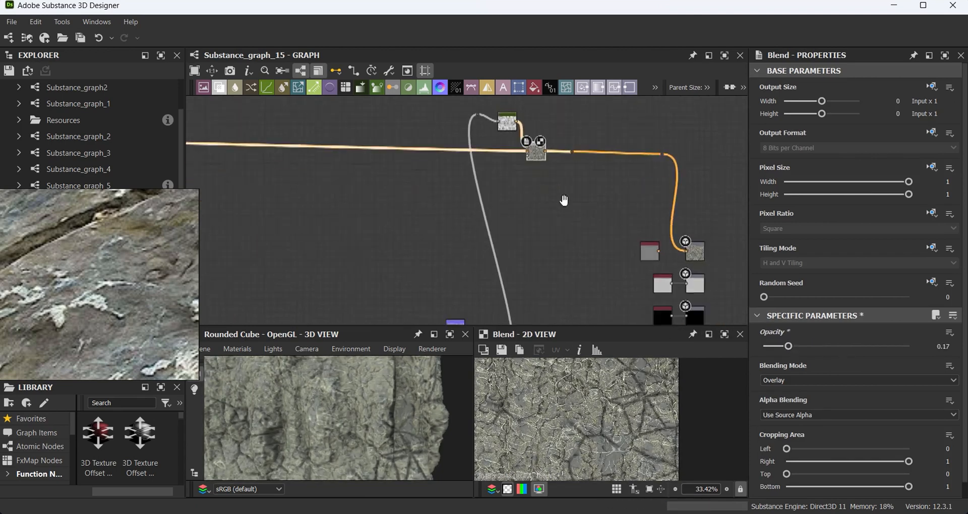
{"action": "scroll", "coordinate": [514, 245], "scroll_direction": "down", "scroll_amount": 1}
{"action": "left_click_drag", "start_coordinate": [687, 147], "coordinate": [600, 308]}
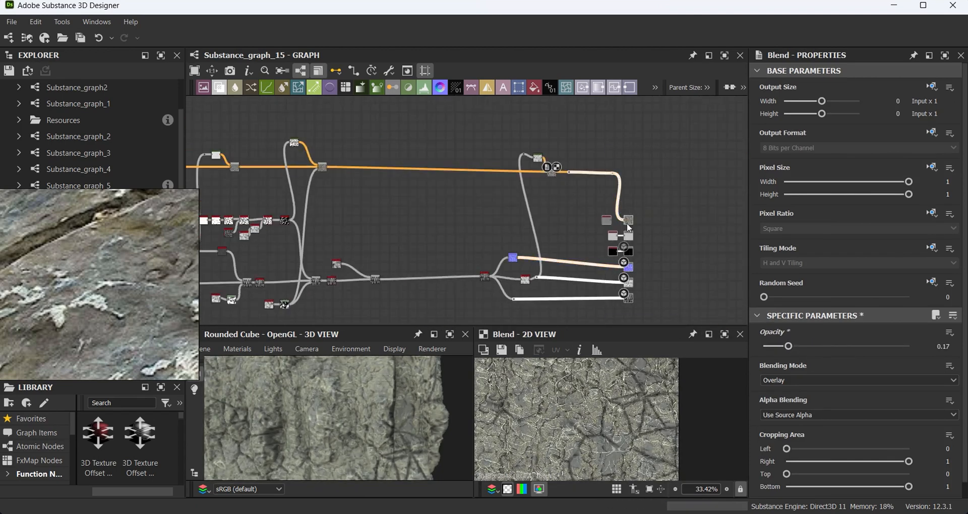
{"action": "left_click_drag", "start_coordinate": [628, 234], "coordinate": [747, 234]}
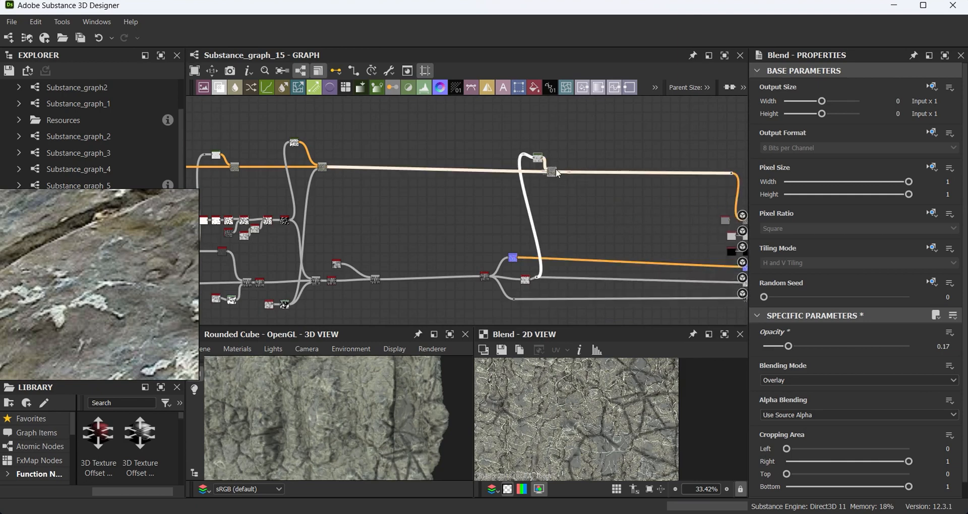
{"action": "left_click_drag", "start_coordinate": [555, 168], "coordinate": [693, 171]}
{"action": "left_click_drag", "start_coordinate": [537, 277], "coordinate": [673, 279]}
- Add a Dirt mask node fed by the HBAO output and place it between the Normal node and the base color link
{"action": "key", "text": "space"}
{"action": "type", "text": "dirt"}
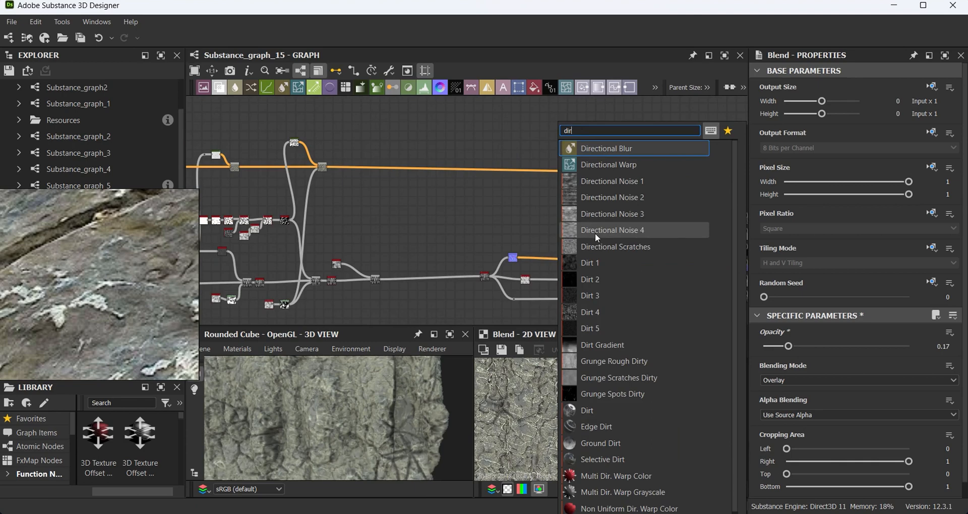
{"action": "left_click", "coordinate": [609, 410]}
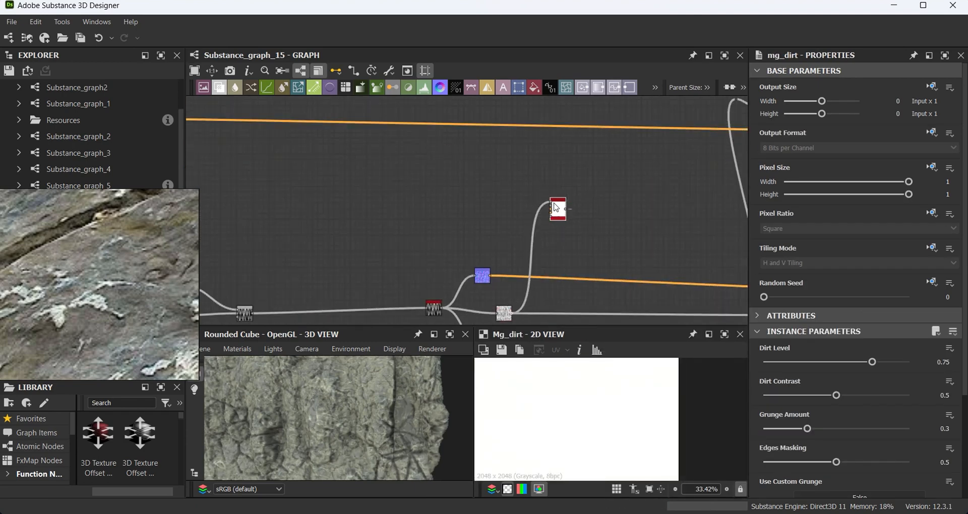
{"action": "scroll", "coordinate": [553, 203], "scroll_direction": "up", "scroll_amount": 4}
{"action": "left_click_drag", "start_coordinate": [559, 206], "coordinate": [581, 197]}
{"action": "middle_click_drag", "start_coordinate": [444, 218], "coordinate": [464, 149]}
{"action": "scroll", "coordinate": [463, 151], "scroll_direction": "down", "scroll_amount": 2}
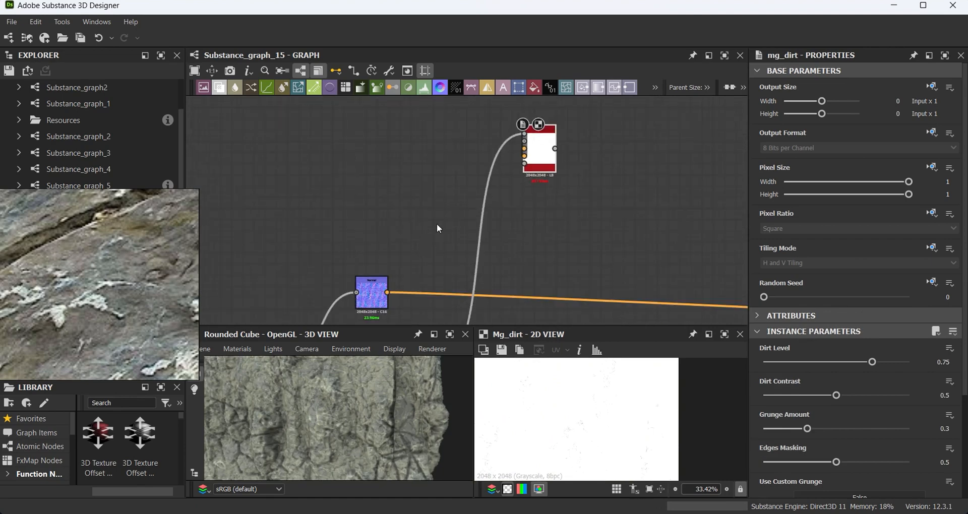
- Add a Curvature node to the Normal output and connect it to the Dirt node's curvature input
{"action": "left_click_drag", "start_coordinate": [387, 292], "coordinate": [408, 195]}
{"action": "type", "text": "curv"}
{"action": "left_click", "coordinate": [423, 164]}
{"action": "scroll", "coordinate": [469, 151], "scroll_direction": "up", "scroll_amount": 2}
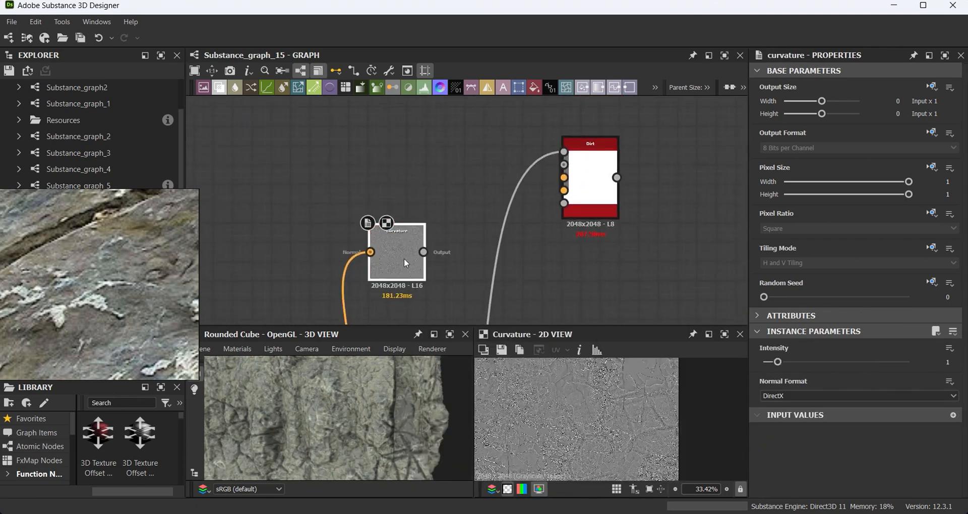
{"action": "left_click_drag", "start_coordinate": [406, 262], "coordinate": [563, 165]}
- Route the normal map through dots into the Dirt node's Position and World Space Normal inputs, and preview the mask
{"action": "left_click", "coordinate": [355, 281], "text": "alt"}
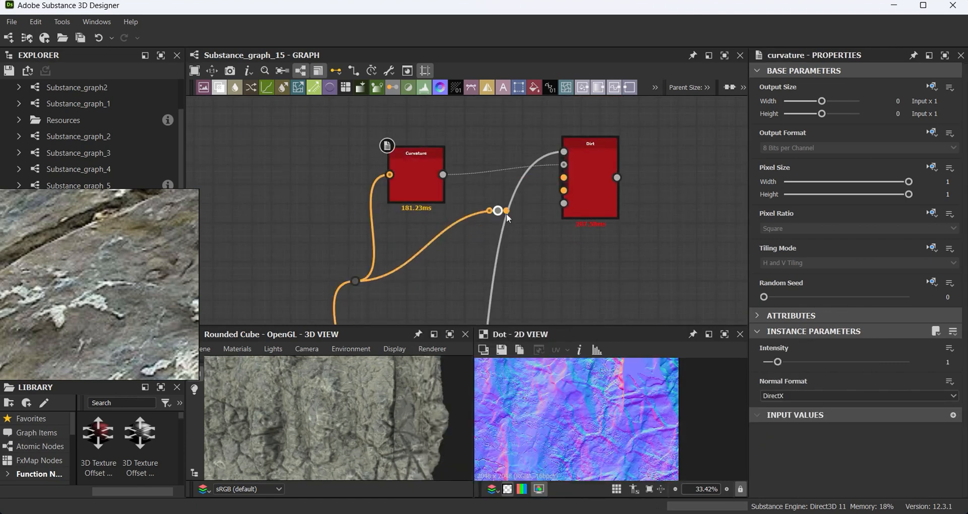
{"action": "scroll", "coordinate": [506, 213], "scroll_direction": "up", "scroll_amount": 3}
{"action": "left_click", "coordinate": [640, 177]}
{"action": "scroll", "coordinate": [564, 246], "scroll_direction": "down", "scroll_amount": 3}
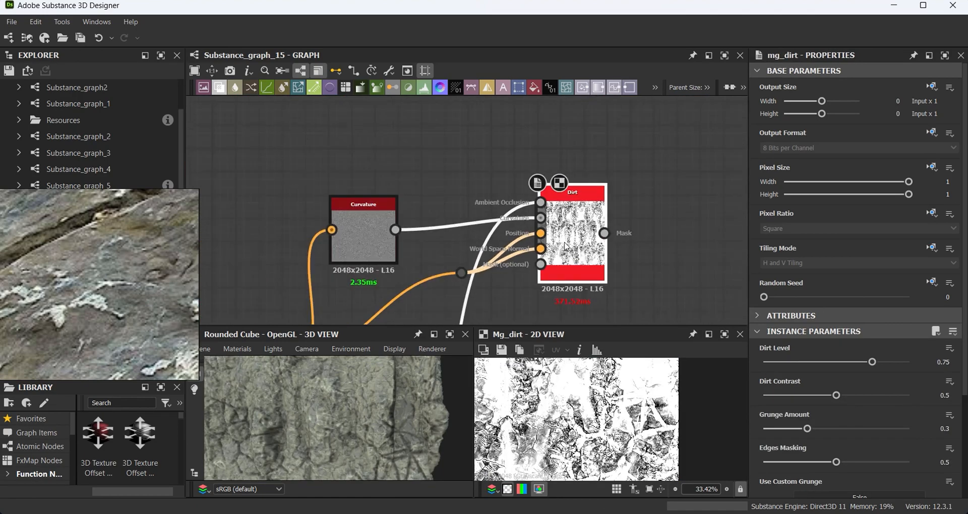
- Add a Moisture Noise node and a BnW Spots 1 node above the base color link
{"action": "scroll", "coordinate": [604, 227], "scroll_direction": "down", "scroll_amount": 3}
{"action": "key", "text": "space"}
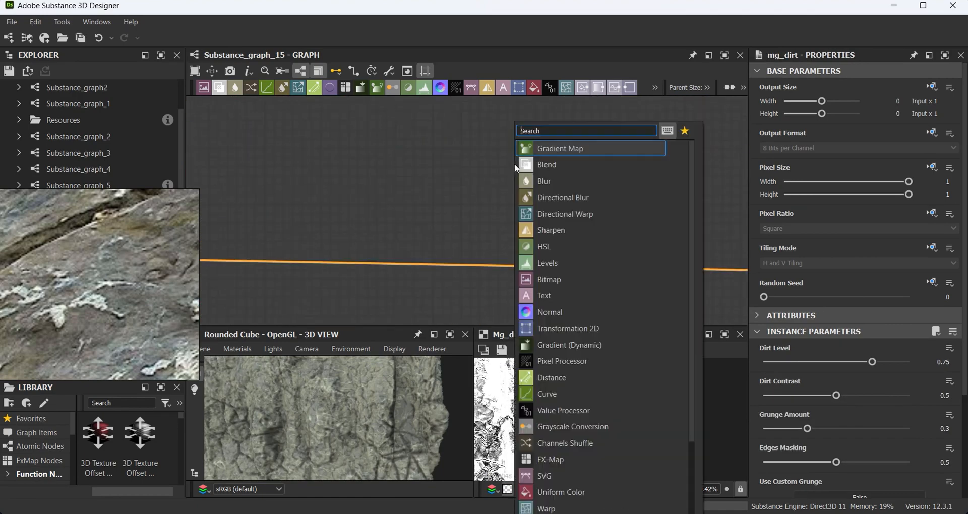
{"action": "type", "text": "moist"}
{"action": "key", "text": "Return"}
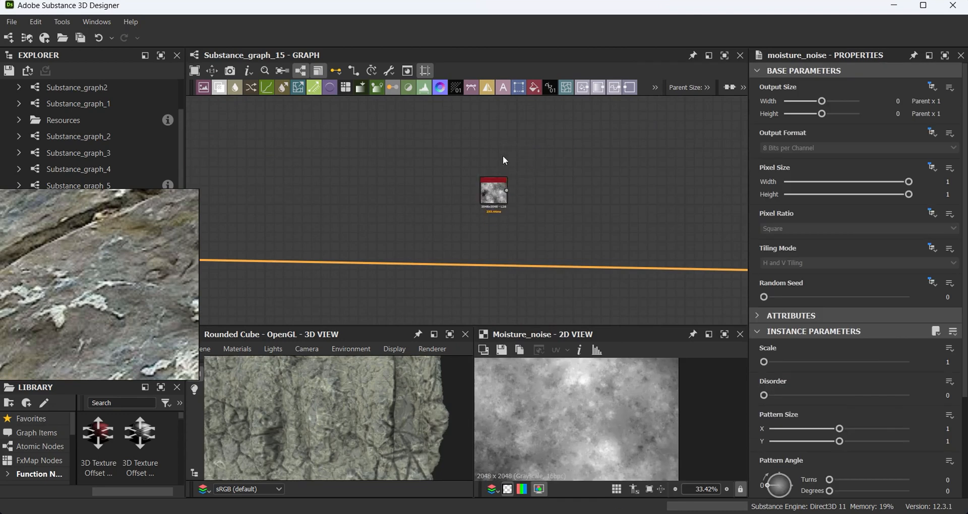
{"action": "key", "text": "space"}
{"action": "type", "text": "m"}
{"action": "key", "text": "BackSpace"}
{"action": "type", "text": "bn"}
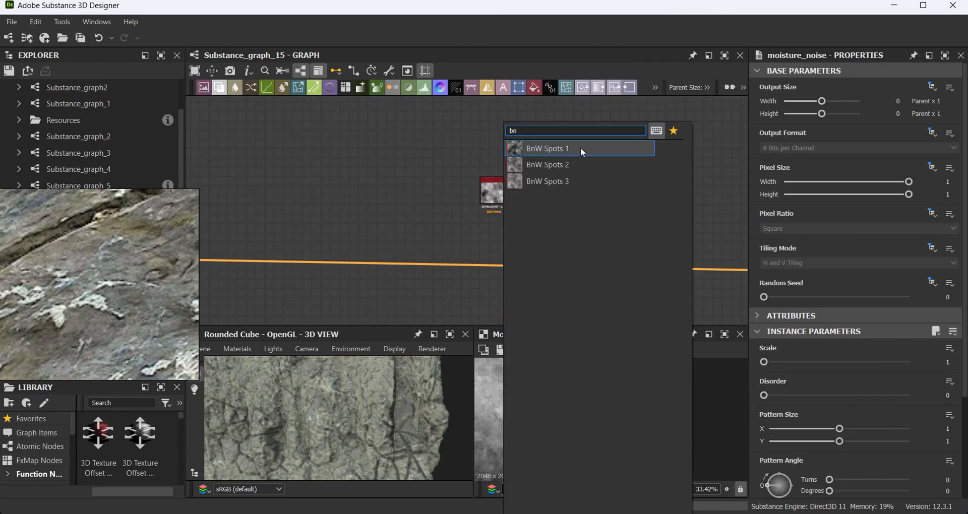
{"action": "left_click", "coordinate": [580, 148]}
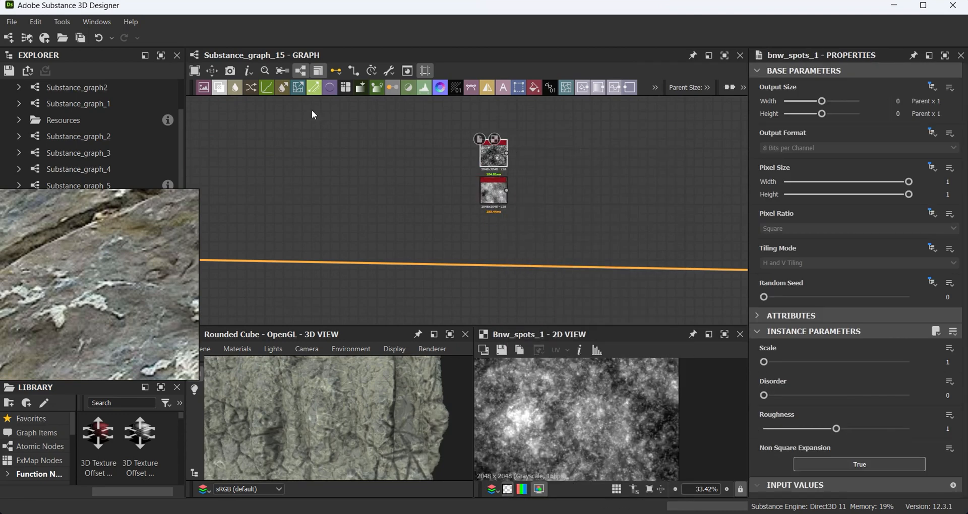
- Blend BnW Spots 1 over the Moisture Noise with an opacity of 0.39
{"action": "left_click_drag", "start_coordinate": [577, 181], "coordinate": [579, 176]}
{"action": "left_click_drag", "start_coordinate": [507, 190], "coordinate": [565, 172]}
{"action": "left_click_drag", "start_coordinate": [507, 152], "coordinate": [565, 163]}
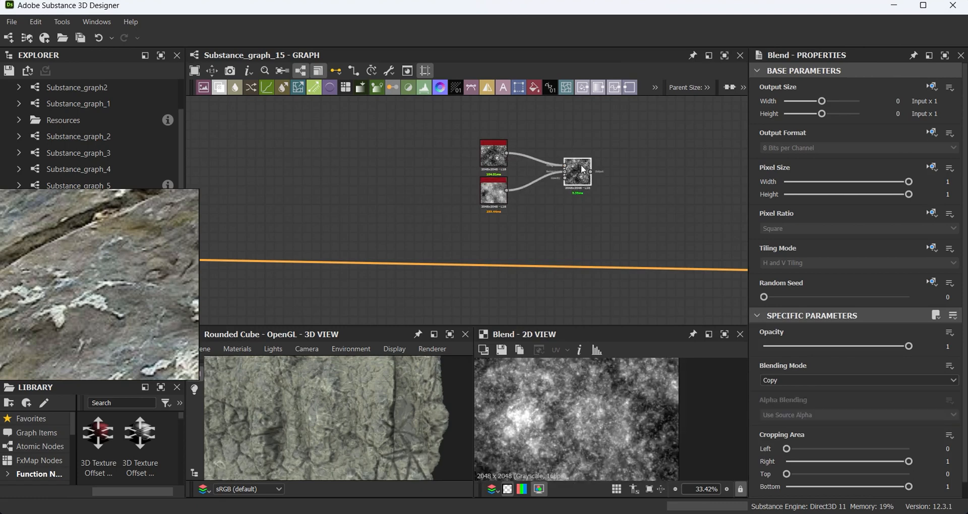
{"action": "left_click_drag", "start_coordinate": [909, 346], "coordinate": [820, 347]}
- Add another BnW Spots noise and blend it over the mixed noise with an opacity of 0.55
{"action": "key", "text": "space"}
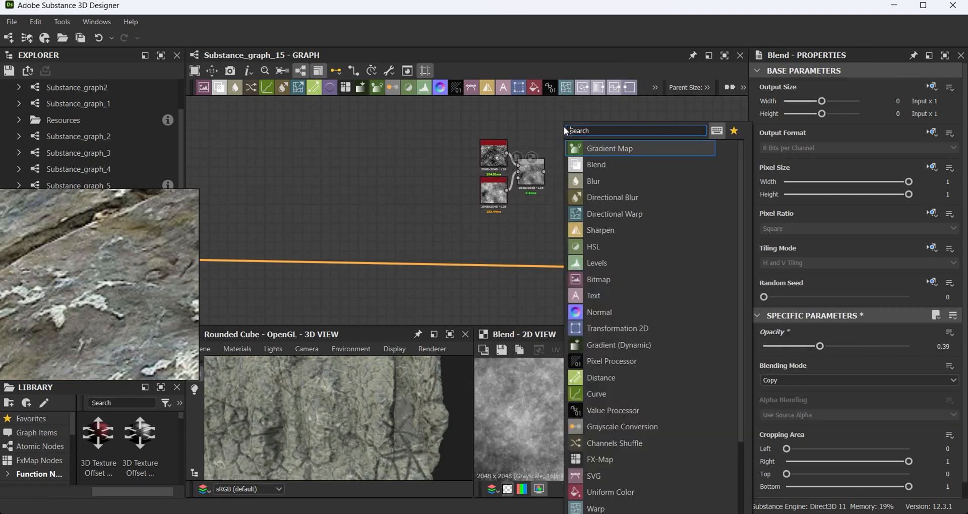
{"action": "type", "text": "bnw"}
{"action": "left_click", "coordinate": [597, 148]}
{"action": "left_click_drag", "start_coordinate": [543, 172], "coordinate": [603, 176]}
{"action": "left_click", "coordinate": [602, 174]}
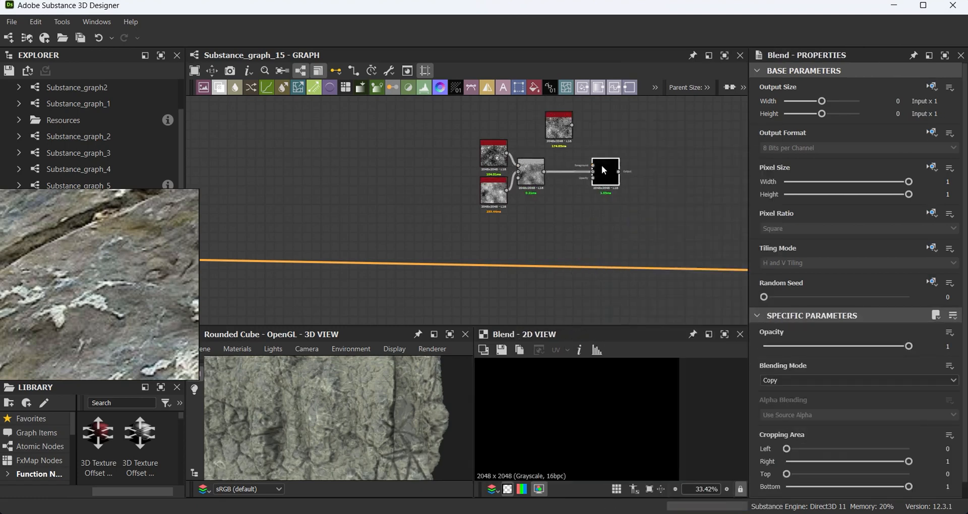
{"action": "left_click_drag", "start_coordinate": [909, 346], "coordinate": [843, 360]}
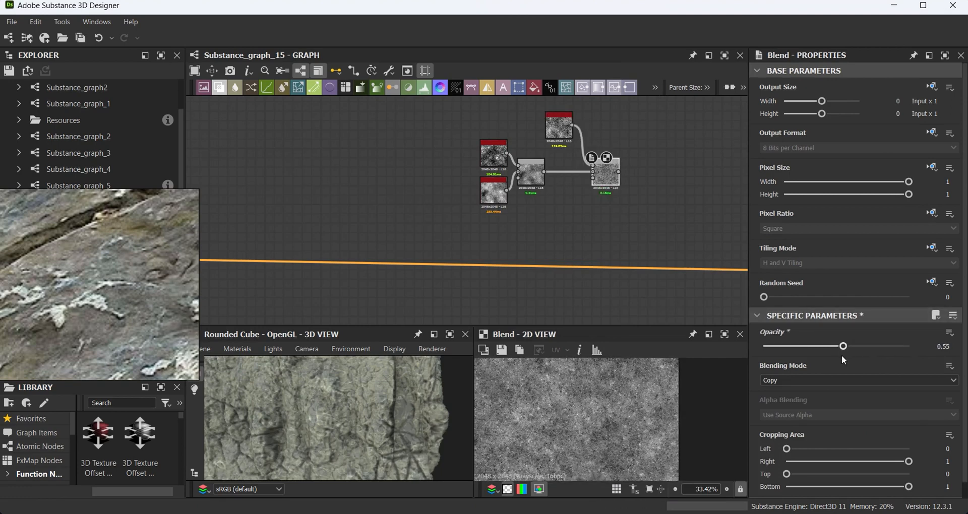
- Add a Gradient Map after the mixed noise and pick its gradient colors from the pebble reference image
{"action": "left_click_drag", "start_coordinate": [619, 170], "coordinate": [650, 174]}
{"action": "left_click", "coordinate": [675, 148]}
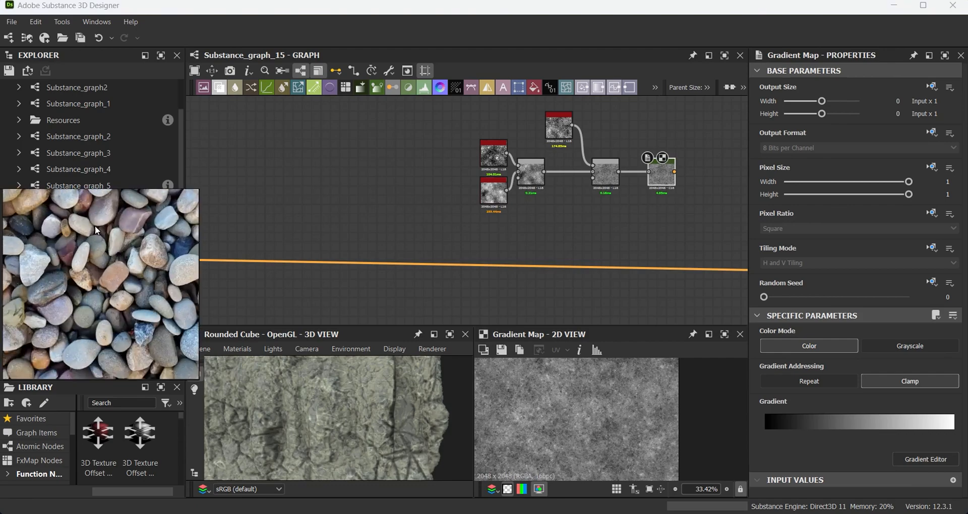
{"action": "left_click", "coordinate": [926, 459]}
{"action": "left_click", "coordinate": [907, 421]}
{"action": "mouse_move", "coordinate": [152, 212]}
{"action": "left_mouse_down"}
{"action": "mouse_move", "coordinate": [163, 242]}
{"action": "mouse_move", "coordinate": [150, 221]}
{"action": "left_mouse_up"}
{"action": "left_click", "coordinate": [951, 64]}
- Insert a Blend into the base color link between the Dirt node and the Overlay Blend
{"action": "middle_click_drag", "start_coordinate": [545, 218], "coordinate": [388, 150]}
{"action": "scroll", "coordinate": [391, 150], "scroll_direction": "down", "scroll_amount": 4}
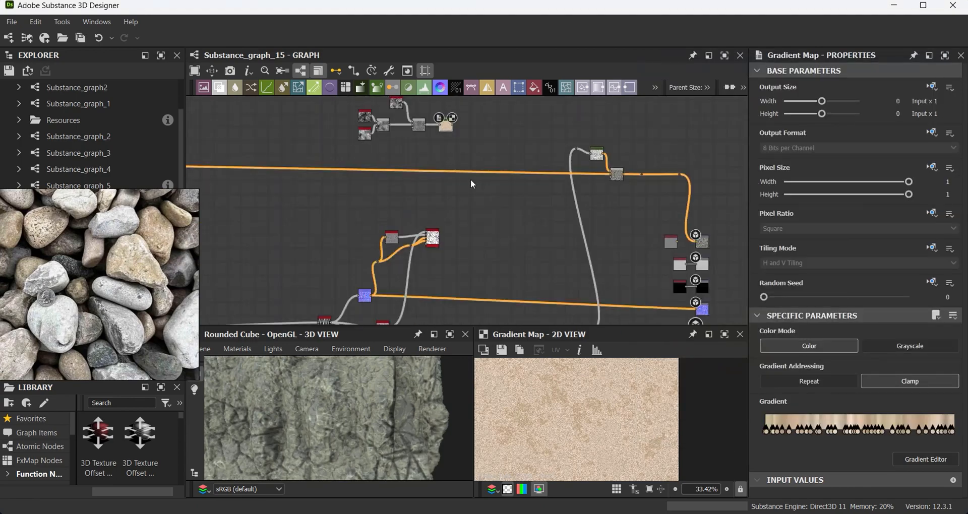
{"action": "scroll", "coordinate": [470, 178], "scroll_direction": "up", "scroll_amount": 2}
{"action": "key", "text": "space"}
{"action": "left_click", "coordinate": [513, 149]}
{"action": "left_click_drag", "start_coordinate": [301, 168], "coordinate": [492, 166]}
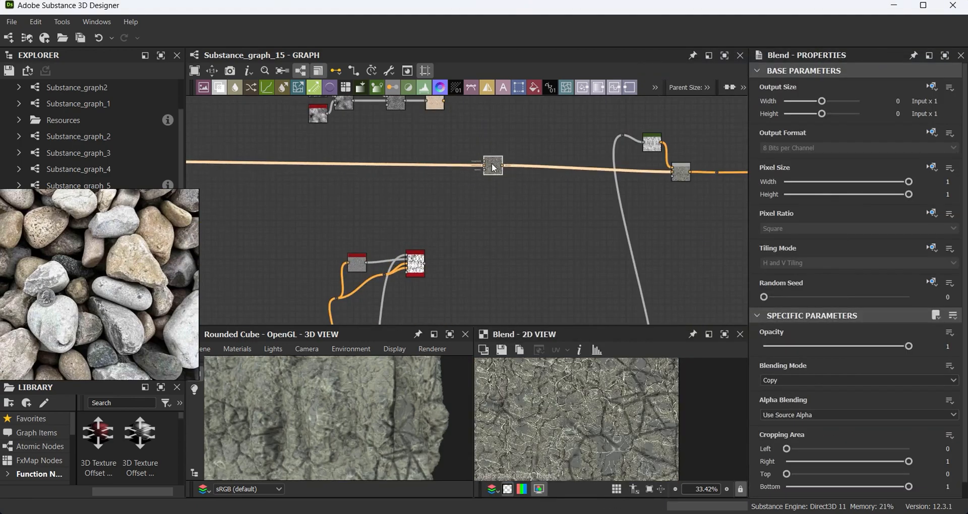
- Add an HSL node after the pebble-colored Gradient Map and move both nodes closer to the noise Blend
{"action": "middle_click_drag", "start_coordinate": [445, 107], "coordinate": [440, 123]}
{"action": "key", "text": "space"}
{"action": "type", "text": "hsl"}
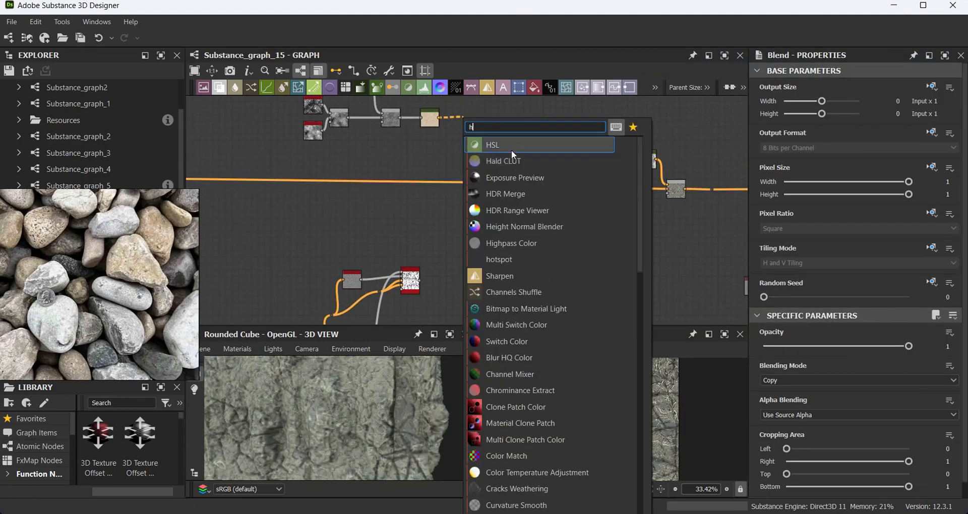
{"action": "left_click", "coordinate": [511, 144]}
{"action": "scroll", "coordinate": [481, 126], "scroll_direction": "up", "scroll_amount": 2}
{"action": "left_click_drag", "start_coordinate": [482, 125], "coordinate": [460, 125]}
{"action": "left_click_drag", "start_coordinate": [405, 121], "coordinate": [383, 122]}
{"action": "left_click_drag", "start_coordinate": [464, 122], "coordinate": [432, 124]}
- Connect the HSL output as the new Blend's foreground and the Dirt mask as its opacity input
{"action": "scroll", "coordinate": [432, 130], "scroll_direction": "down", "scroll_amount": 4}
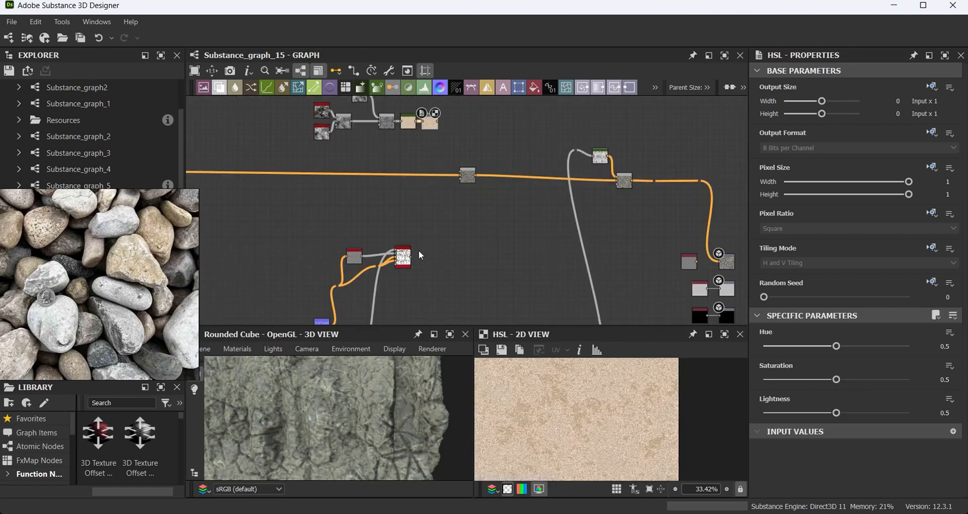
{"action": "left_click_drag", "start_coordinate": [411, 257], "coordinate": [468, 184]}
{"action": "left_click_drag", "start_coordinate": [438, 121], "coordinate": [460, 172]}
{"action": "left_click", "coordinate": [468, 176]}
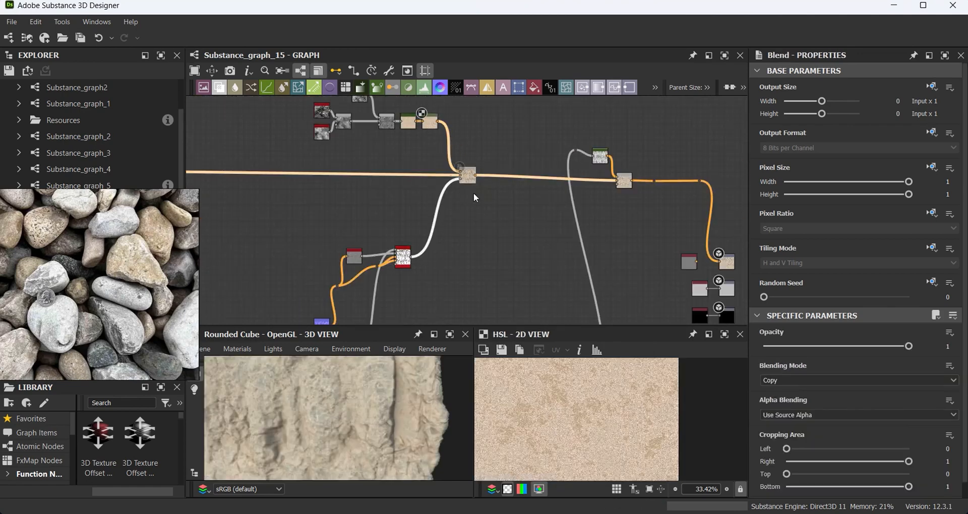
- Set the Dirt node's Dirt Level to 0.51 and inspect the cliff surface in the 3D view
{"action": "left_click_drag", "start_coordinate": [909, 346], "coordinate": [837, 367]}
{"action": "left_click", "coordinate": [403, 254]}
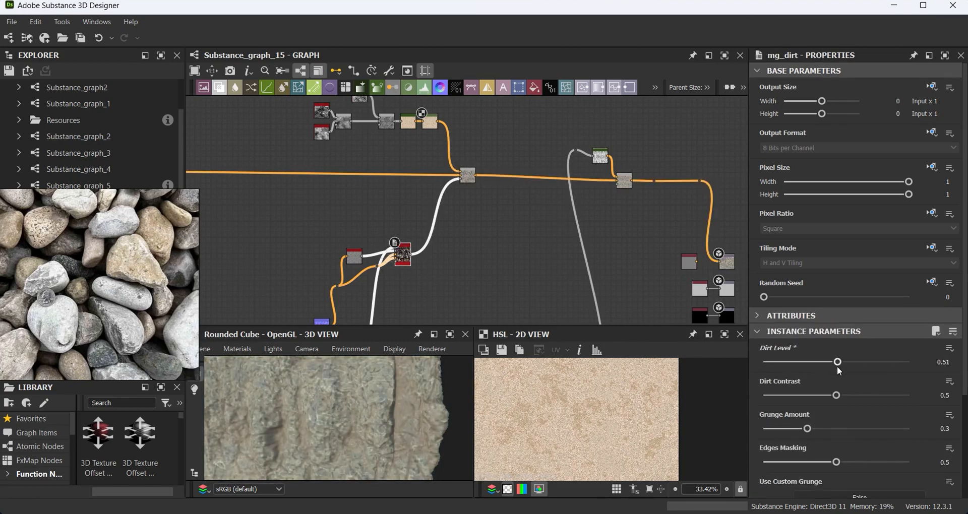
{"action": "left_click_drag", "start_coordinate": [454, 456], "coordinate": [340, 444]}
{"action": "scroll", "coordinate": [340, 444], "scroll_direction": "up", "scroll_amount": 3}
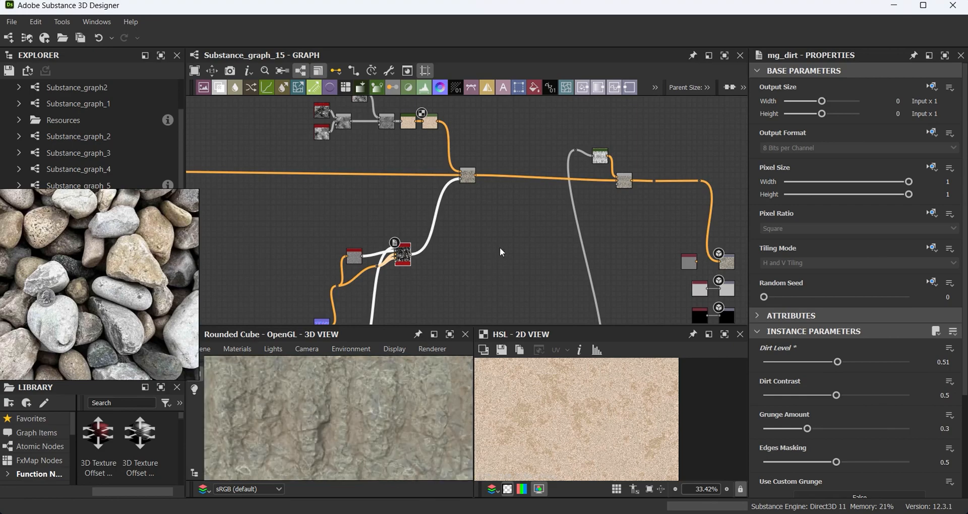
- Try inserting an Auto Levels node between the Dirt mask and the pebble color Blend's opacity input
{"action": "middle_click_drag", "start_coordinate": [500, 222], "coordinate": [536, 134]}
{"action": "scroll", "coordinate": [453, 177], "scroll_direction": "up", "scroll_amount": 3}
{"action": "left_click_drag", "start_coordinate": [466, 238], "coordinate": [506, 273]}
{"action": "key", "text": "space"}
{"action": "type", "text": "au"}
{"action": "left_click", "coordinate": [554, 164]}
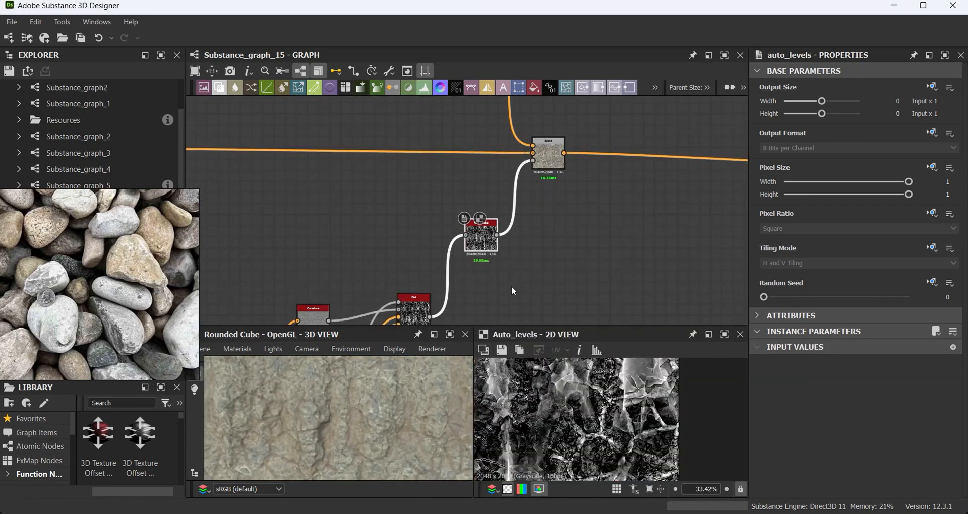
{"action": "key", "text": "BackSpace"}
{"action": "left_click_drag", "start_coordinate": [469, 237], "coordinate": [494, 267]}
{"action": "key", "text": "space"}
{"action": "type", "text": "co"}
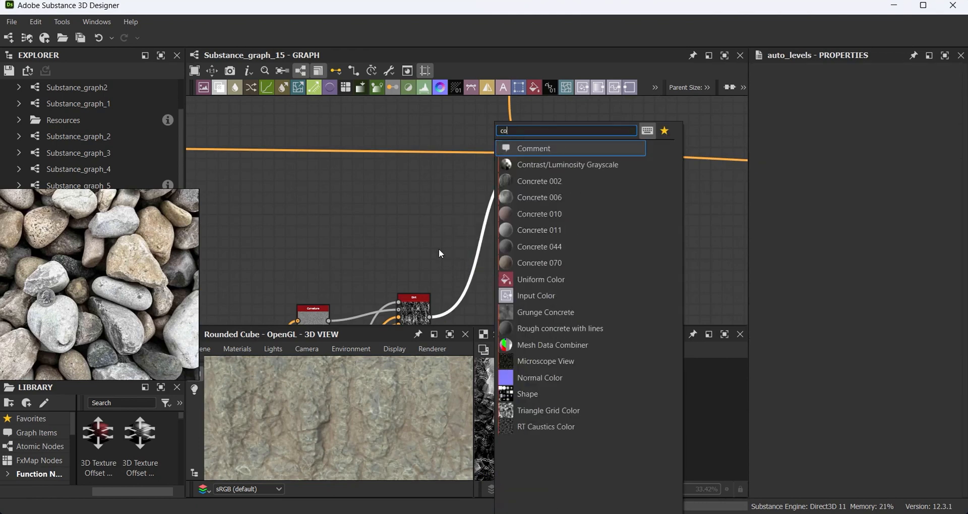
- Set the Dirt node's Dirt Level to 0.55, Dirt Contrast to 0.77, Grunge Amount to 0.26 and Edges Masking to 0.41
{"action": "double_click", "coordinate": [415, 308]}
{"action": "scroll", "coordinate": [845, 412], "scroll_direction": "down", "scroll_amount": 3}
{"action": "mouse_move", "coordinate": [765, 400]}
{"action": "left_mouse_down"}
{"action": "mouse_move", "coordinate": [802, 400]}
{"action": "mouse_move", "coordinate": [763, 400]}
{"action": "left_mouse_up"}
{"action": "mouse_move", "coordinate": [838, 330]}
{"action": "left_mouse_down"}
{"action": "mouse_move", "coordinate": [890, 335]}
{"action": "mouse_move", "coordinate": [823, 331]}
{"action": "left_mouse_up"}
{"action": "left_click_drag", "start_coordinate": [806, 295], "coordinate": [801, 296]}
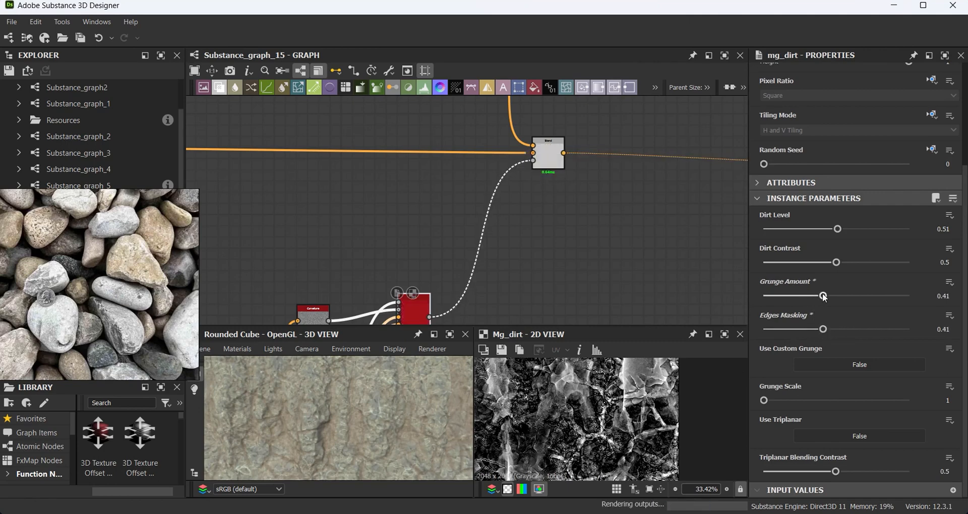
{"action": "left_click_drag", "start_coordinate": [829, 265], "coordinate": [876, 264]}
{"action": "left_click_drag", "start_coordinate": [838, 230], "coordinate": [842, 229]}
{"action": "scroll", "coordinate": [356, 433], "scroll_direction": "down", "scroll_amount": 2}
{"action": "mouse_move", "coordinate": [356, 433]}
{"action": "left_mouse_down"}
{"action": "mouse_move", "coordinate": [365, 418]}
{"action": "mouse_move", "coordinate": [355, 439]}
{"action": "mouse_move", "coordinate": [422, 422]}
{"action": "mouse_move", "coordinate": [435, 428]}
{"action": "mouse_move", "coordinate": [338, 433]}
{"action": "mouse_move", "coordinate": [410, 422]}
{"action": "mouse_move", "coordinate": [397, 434]}
{"action": "mouse_move", "coordinate": [377, 415]}
{"action": "mouse_move", "coordinate": [405, 413]}
{"action": "mouse_move", "coordinate": [229, 419]}
{"action": "mouse_move", "coordinate": [348, 435]}
{"action": "mouse_move", "coordinate": [424, 407]}
{"action": "mouse_move", "coordinate": [319, 454]}
{"action": "mouse_move", "coordinate": [347, 428]}
{"action": "left_mouse_up"}
{"action": "scroll", "coordinate": [347, 429], "scroll_direction": "down", "scroll_amount": 3}
- Add an Edge Damages node in the free space between the Dirt node and the outputs
{"action": "middle_click_drag", "start_coordinate": [608, 261], "coordinate": [447, 264]}
{"action": "scroll", "coordinate": [645, 246], "scroll_direction": "down", "scroll_amount": 2}
{"action": "middle_click_drag", "start_coordinate": [645, 246], "coordinate": [576, 244]}
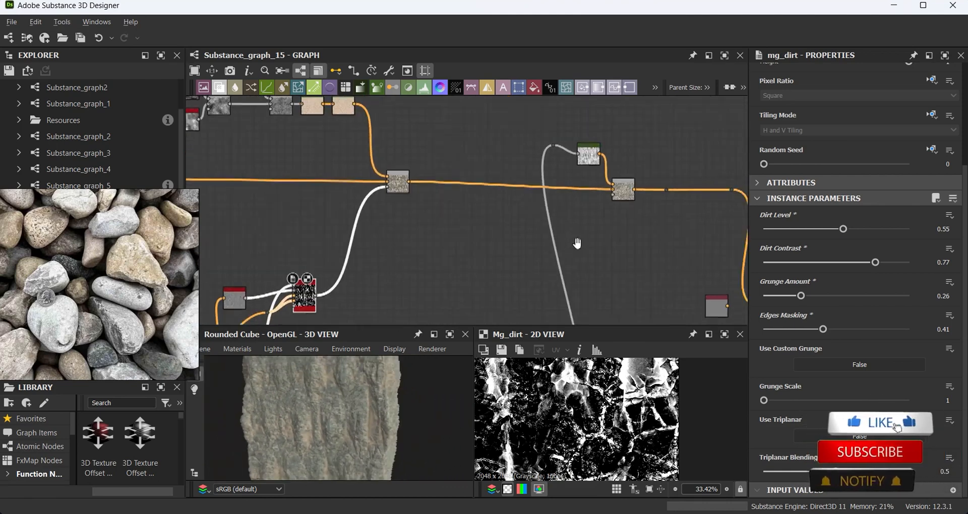
{"action": "scroll", "coordinate": [595, 282], "scroll_direction": "down", "scroll_amount": 2}
{"action": "middle_click_drag", "start_coordinate": [595, 282], "coordinate": [585, 244]}
{"action": "left_click", "coordinate": [422, 211]}
{"action": "key", "text": "space"}
{"action": "type", "text": "ed"}
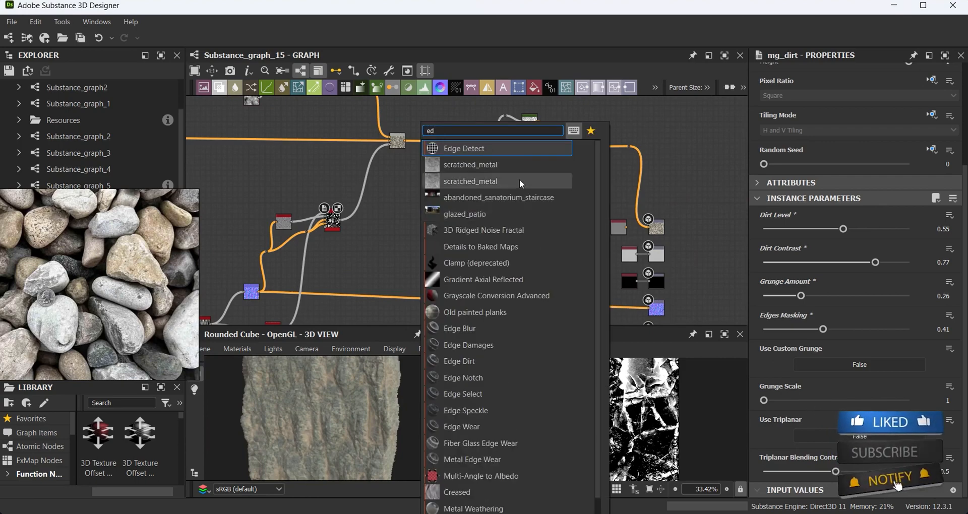
{"action": "type", "text": "ge"}
{"action": "left_click", "coordinate": [504, 182]}
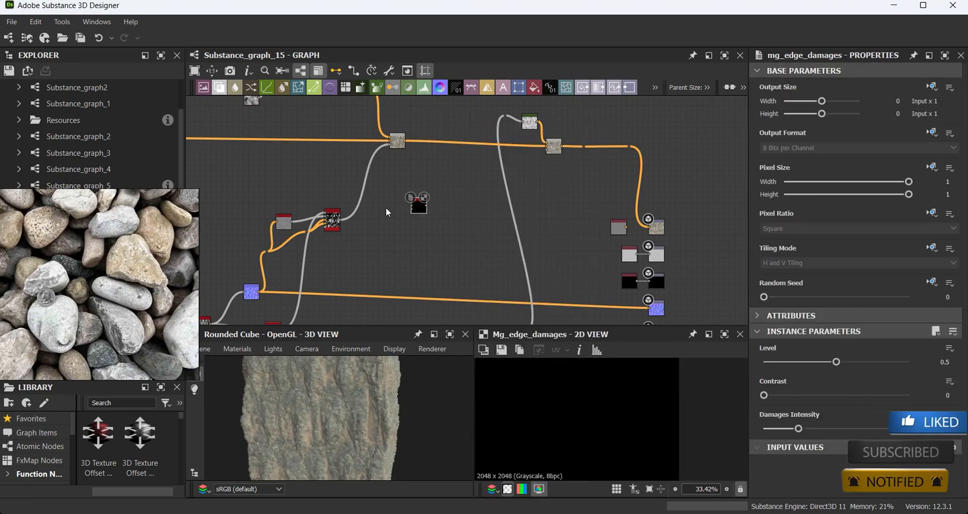
- Branch the Dirt node's ambient occlusion and curvature links with dots and route them into the matching Edge Damages inputs
{"action": "scroll", "coordinate": [391, 208], "scroll_direction": "up", "scroll_amount": 5}
{"action": "middle_click_drag", "start_coordinate": [501, 205], "coordinate": [705, 220]}
{"action": "scroll", "coordinate": [696, 222], "scroll_direction": "down", "scroll_amount": 2}
{"action": "left_click", "coordinate": [386, 235]}
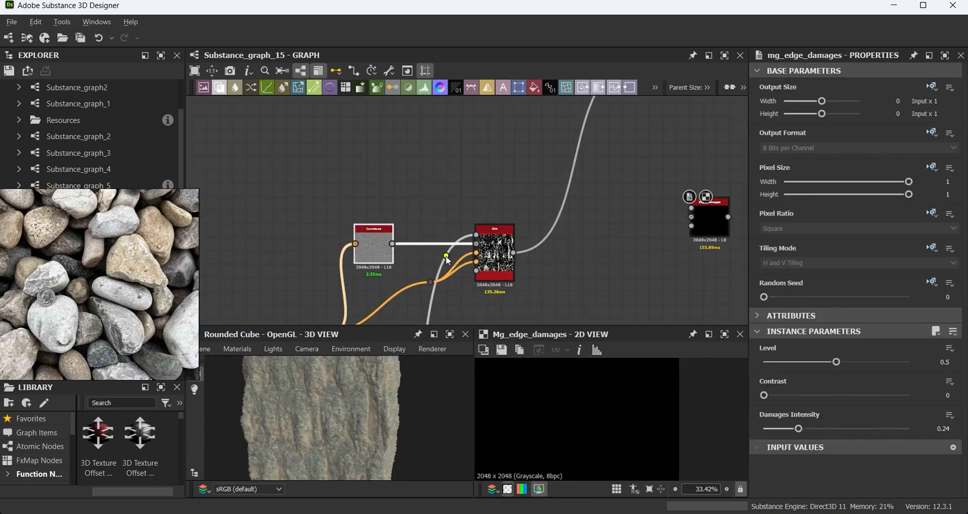
{"action": "left_click_drag", "start_coordinate": [446, 256], "coordinate": [442, 266]}
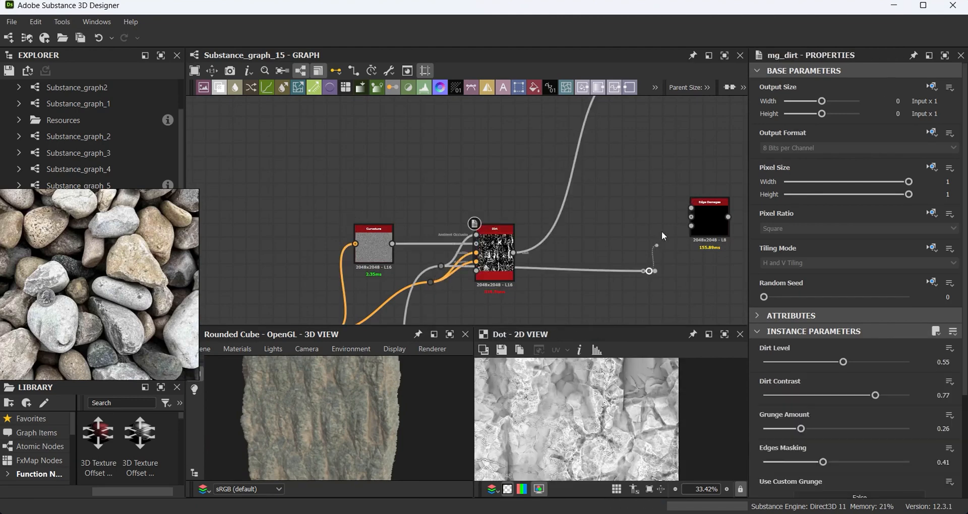
{"action": "left_click_drag", "start_coordinate": [703, 211], "coordinate": [701, 210]}
{"action": "left_click", "coordinate": [433, 244], "text": "alt"}
{"action": "left_click_drag", "start_coordinate": [439, 244], "coordinate": [442, 203]}
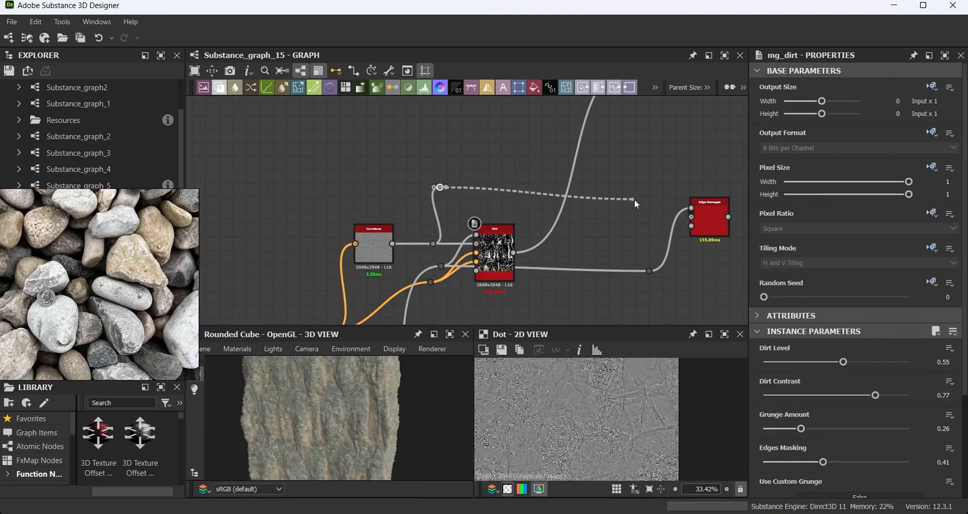
{"action": "left_click_drag", "start_coordinate": [634, 199], "coordinate": [706, 220]}
- Preview the Edge Damages mask and set its Level to 0.78
{"action": "double_click", "coordinate": [707, 220]}
{"action": "middle_click_drag", "start_coordinate": [706, 219], "coordinate": [555, 247]}
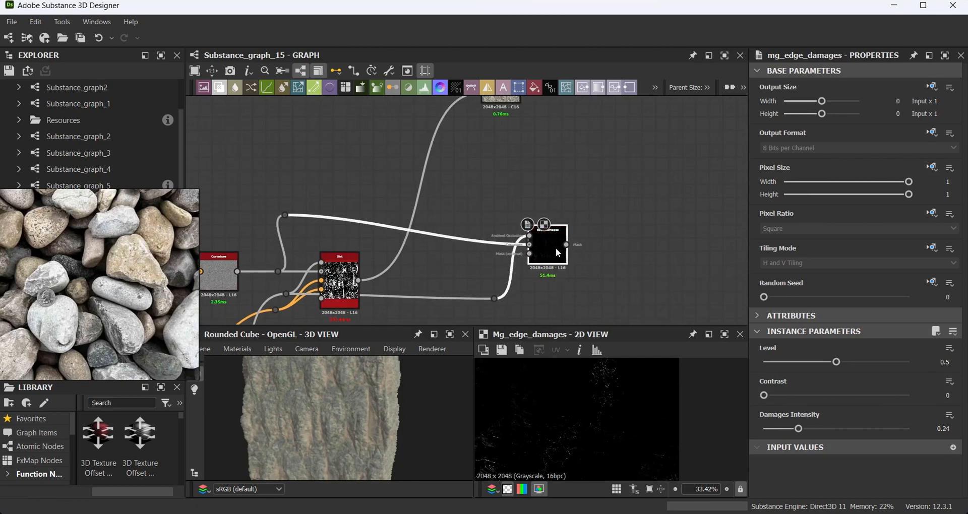
{"action": "scroll", "coordinate": [555, 247], "scroll_direction": "down", "scroll_amount": 2}
{"action": "left_click_drag", "start_coordinate": [868, 363], "coordinate": [874, 363]}
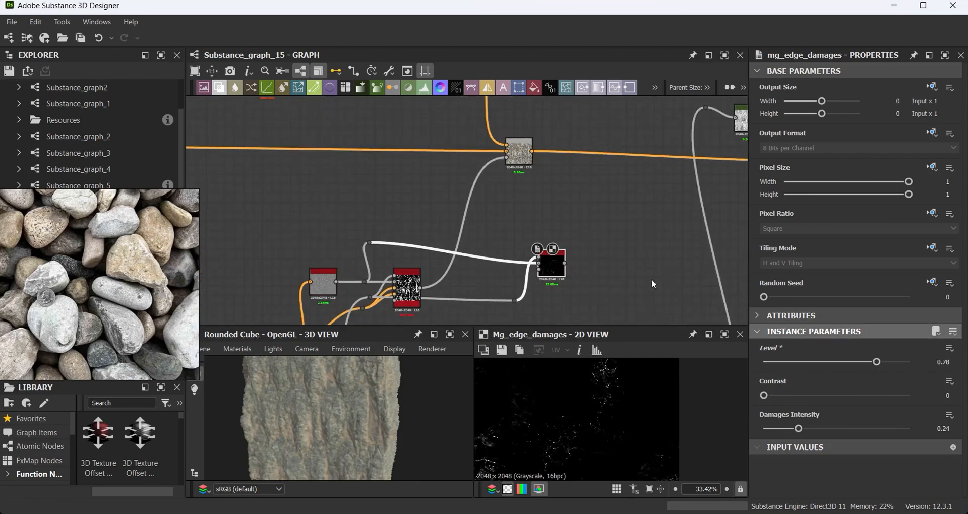
- Insert a Blend after the pebble color Blend and add a Gradient Map fed by the Edge Damages mask
{"action": "middle_click_drag", "start_coordinate": [652, 282], "coordinate": [654, 303]}
{"action": "left_click_drag", "start_coordinate": [592, 146], "coordinate": [615, 192]}
{"action": "key", "text": "space"}
{"action": "left_click", "coordinate": [643, 146]}
{"action": "mouse_move", "coordinate": [566, 285]}
{"action": "left_mouse_down"}
{"action": "mouse_move", "coordinate": [587, 141]}
{"action": "mouse_move", "coordinate": [575, 275]}
{"action": "left_mouse_up"}
{"action": "left_click_drag", "start_coordinate": [585, 122], "coordinate": [585, 124]}
{"action": "left_click", "coordinate": [649, 150]}
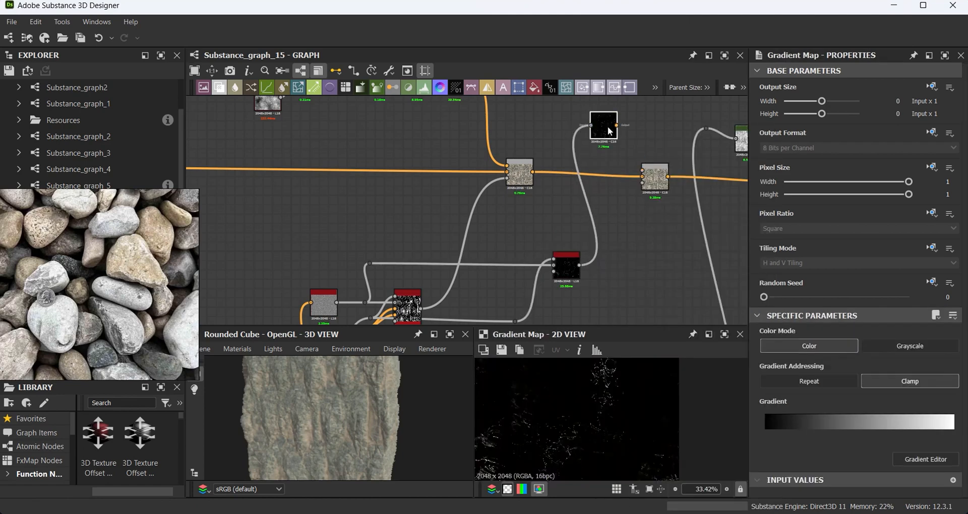
- Make the gradient's black key fully transparent and use the Gradient Map as the new Blend's foreground
{"action": "left_click", "coordinate": [948, 459]}
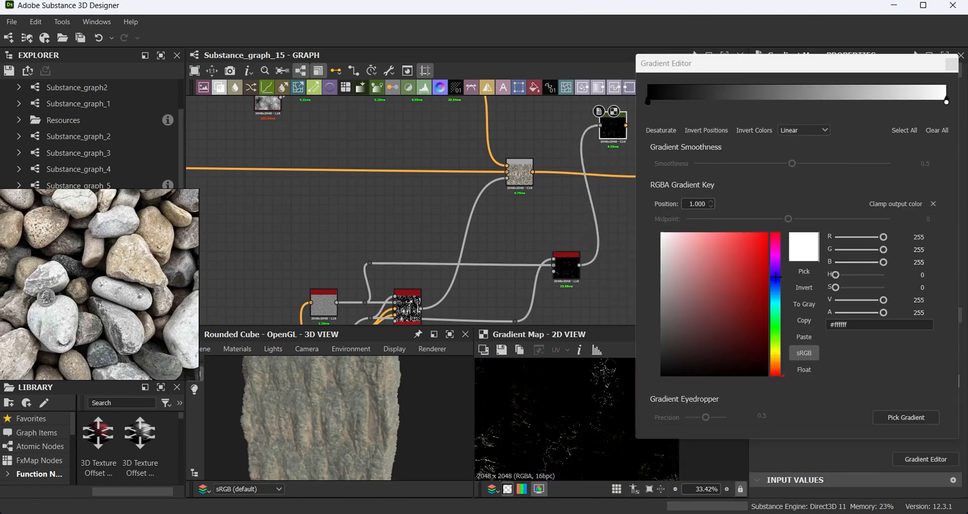
{"action": "left_click", "coordinate": [648, 102]}
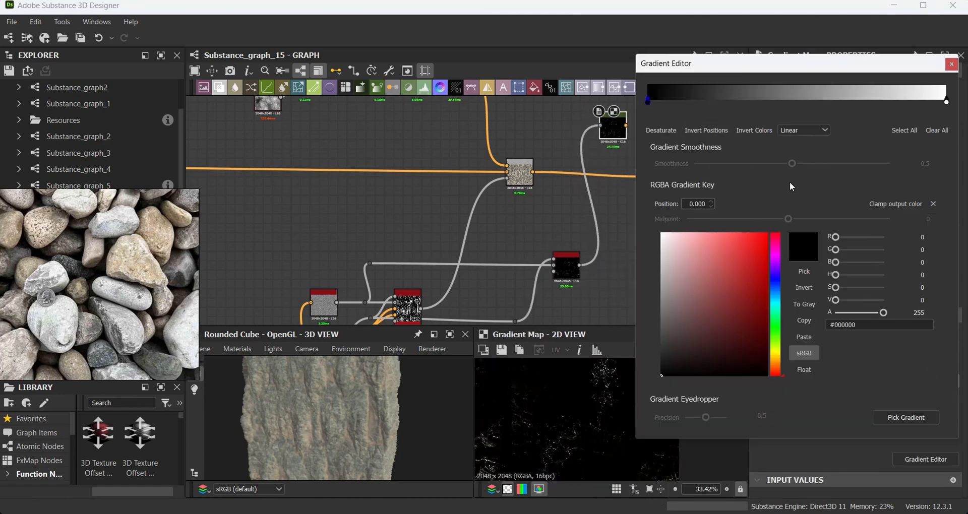
{"action": "left_click_drag", "start_coordinate": [883, 312], "coordinate": [830, 313]}
{"action": "left_click", "coordinate": [951, 64]}
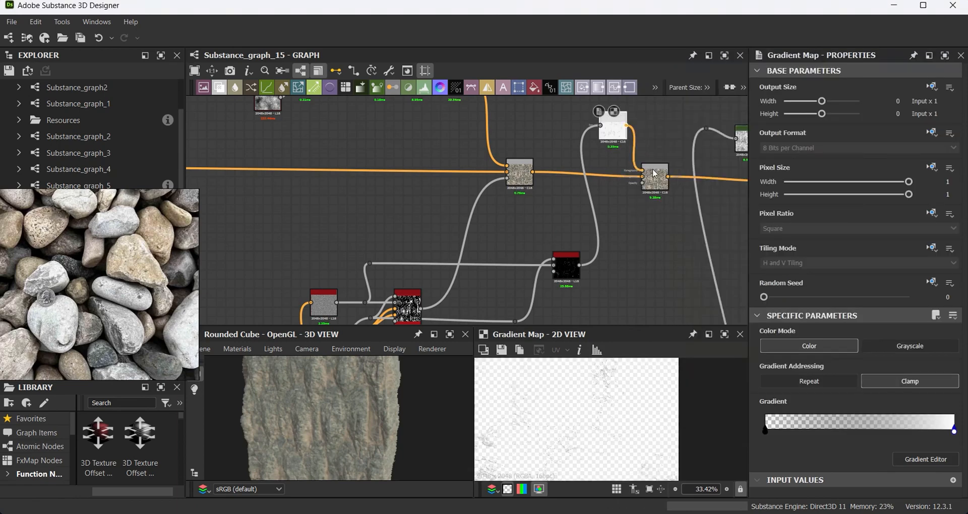
{"action": "scroll", "coordinate": [348, 432], "scroll_direction": "up", "scroll_amount": 3}
{"action": "scroll", "coordinate": [672, 195], "scroll_direction": "down", "scroll_amount": 3}
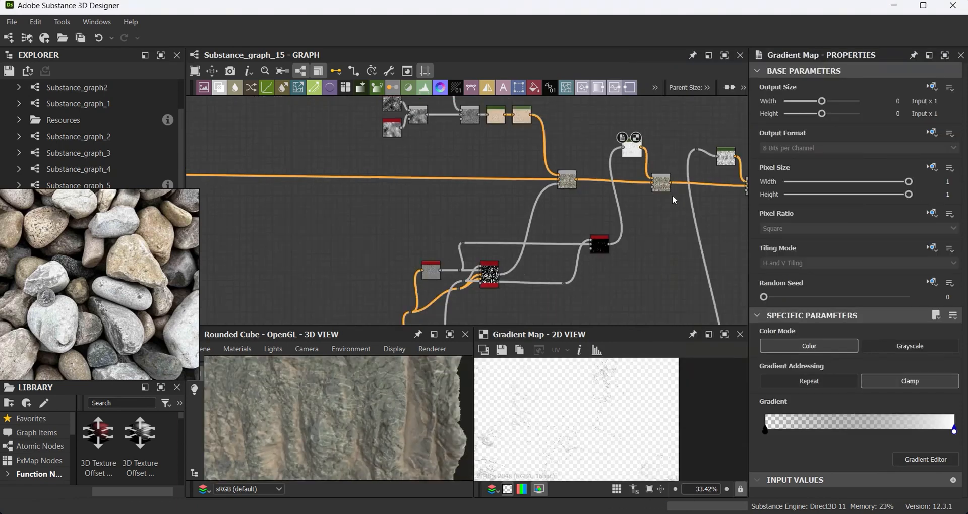
- Insert an HSL node into the base color link before the pebble color Blend and set its Lightness to 0.46
{"action": "middle_click_drag", "start_coordinate": [672, 194], "coordinate": [581, 204]}
{"action": "middle_click_drag", "start_coordinate": [405, 196], "coordinate": [580, 222]}
{"action": "key", "text": "space"}
{"action": "type", "text": "hsl"}
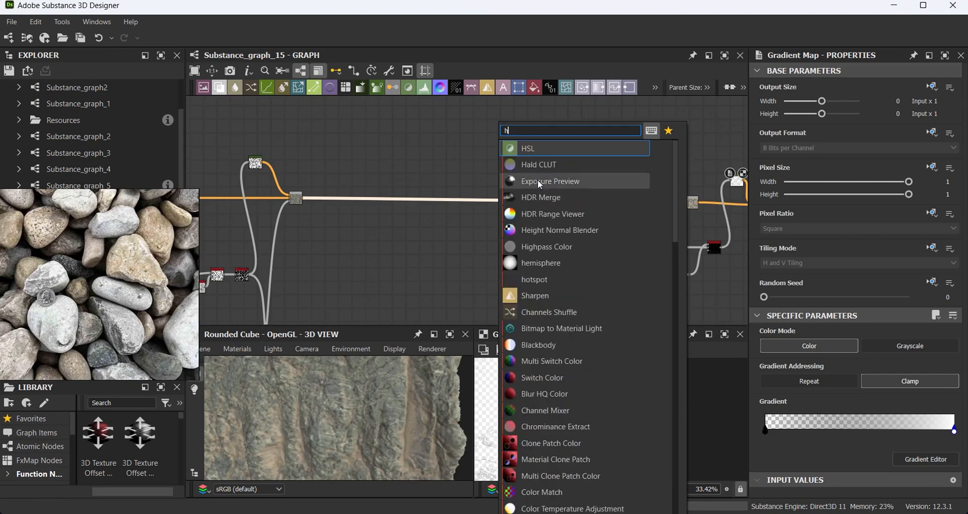
{"action": "key", "text": "Return"}
{"action": "left_click_drag", "start_coordinate": [844, 416], "coordinate": [837, 416]}
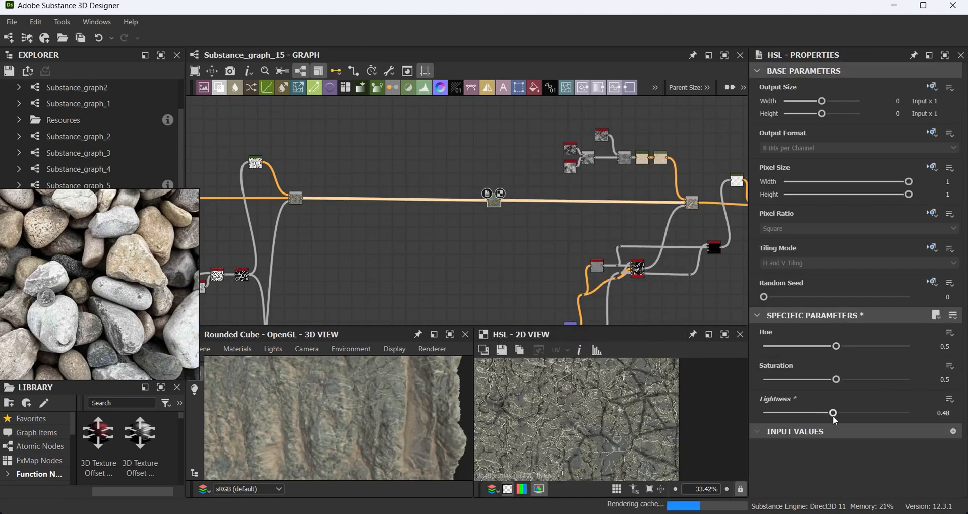
{"action": "left_click_drag", "start_coordinate": [381, 407], "coordinate": [307, 423]}
{"action": "scroll", "coordinate": [307, 424], "scroll_direction": "down", "scroll_amount": 2}
{"action": "middle_click_drag", "start_coordinate": [604, 243], "coordinate": [430, 237]}
{"action": "scroll", "coordinate": [670, 223], "scroll_direction": "up", "scroll_amount": 1}
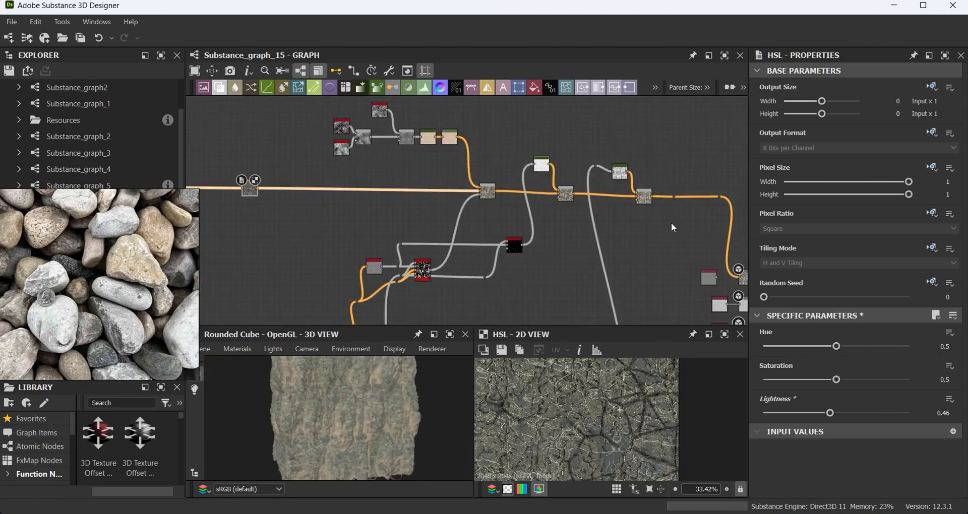
- Branch the curvature link with dots and route it up beside the last Blend in the base color chain
{"action": "middle_click_drag", "start_coordinate": [671, 223], "coordinate": [592, 181]}
{"action": "scroll", "coordinate": [591, 181], "scroll_direction": "down", "scroll_amount": 2}
{"action": "left_click_drag", "start_coordinate": [686, 143], "coordinate": [603, 322]}
{"action": "left_click_drag", "start_coordinate": [636, 221], "coordinate": [641, 222]}
{"action": "scroll", "coordinate": [442, 210], "scroll_direction": "up", "scroll_amount": 1}
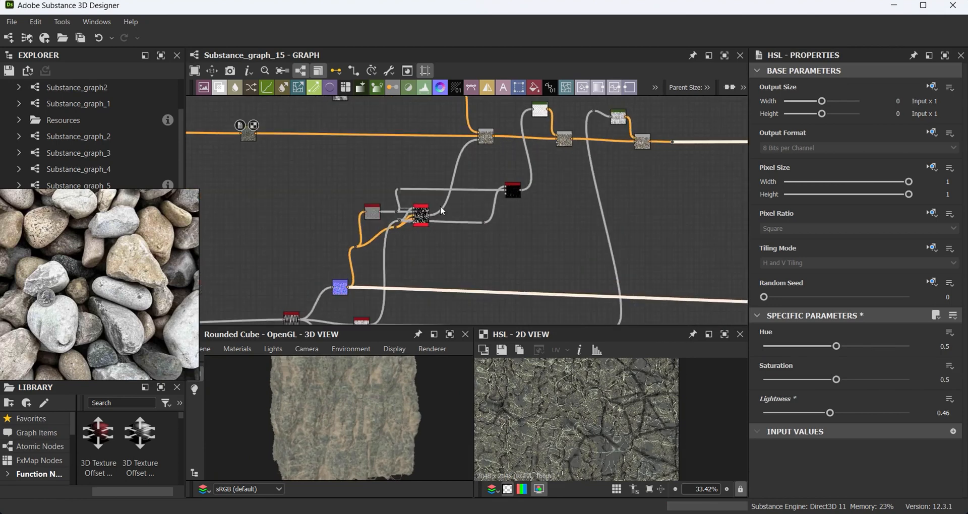
{"action": "double_click", "coordinate": [475, 190]}
{"action": "left_click_drag", "start_coordinate": [470, 190], "coordinate": [678, 262]}
{"action": "left_click_drag", "start_coordinate": [665, 124], "coordinate": [668, 118], "text": "alt"}
{"action": "scroll", "coordinate": [679, 128], "scroll_direction": "up", "scroll_amount": 3}
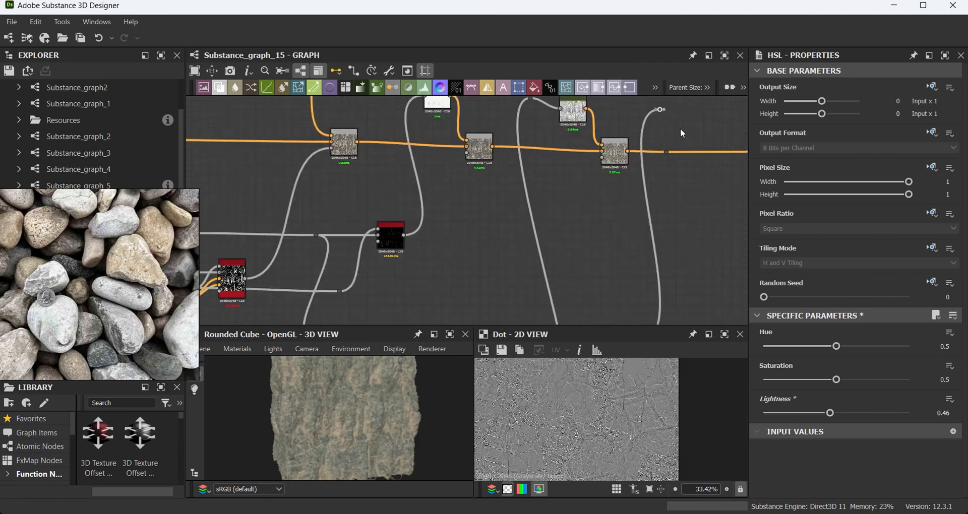
- Add a Gradient Map at the end of the curvature branch
{"action": "middle_click_drag", "start_coordinate": [680, 128], "coordinate": [645, 172]}
{"action": "left_click_drag", "start_coordinate": [626, 153], "coordinate": [640, 150]}
{"action": "left_click", "coordinate": [685, 148]}
- Insert a Blend at the end of the base color chain, before the output, and set its mode to Overlay
{"action": "left_click_drag", "start_coordinate": [631, 195], "coordinate": [728, 193]}
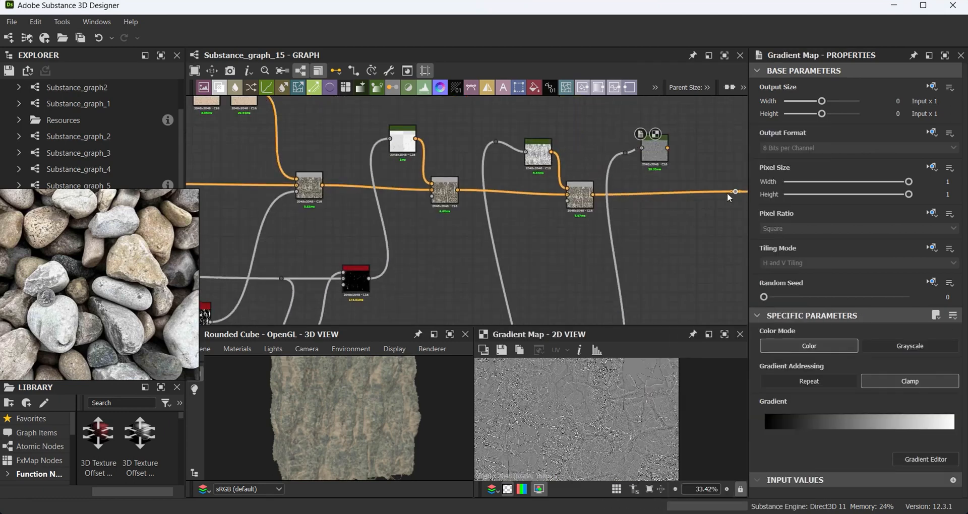
{"action": "left_click", "coordinate": [690, 195]}
{"action": "key", "text": "space"}
{"action": "left_click", "coordinate": [713, 149]}
{"action": "left_click", "coordinate": [798, 381]}
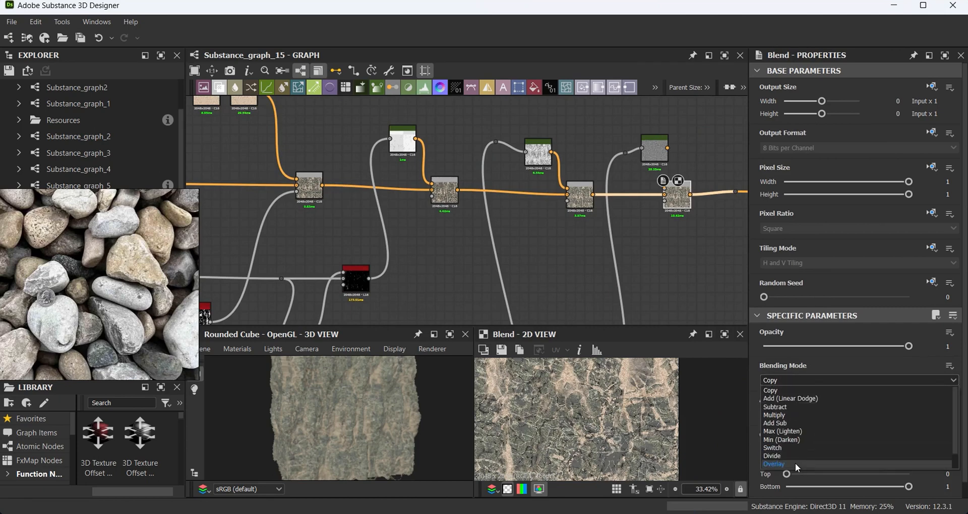
{"action": "left_click", "coordinate": [794, 463]}
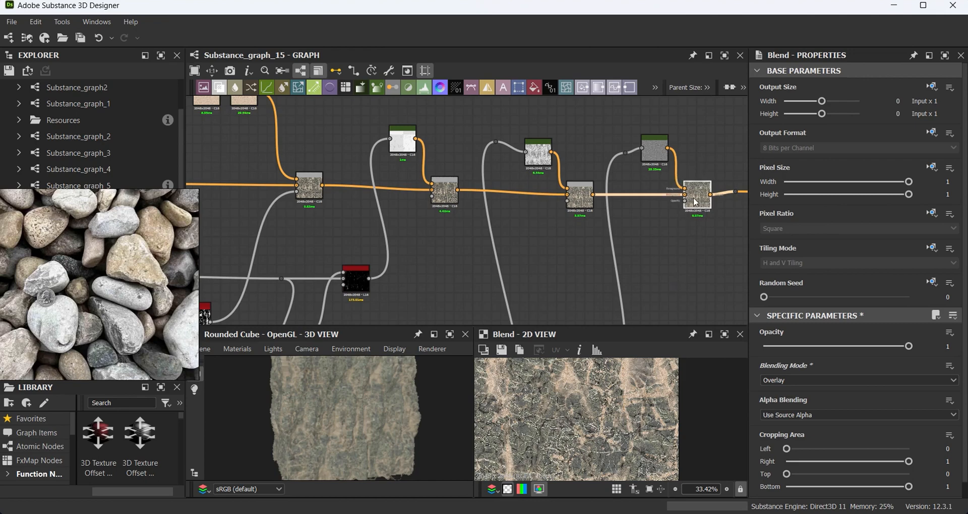
- Lower the opacity of the curvature Overlay Blend and check the cliff in the 3D view
{"action": "left_click_drag", "start_coordinate": [888, 346], "coordinate": [826, 341]}
{"action": "scroll", "coordinate": [428, 395], "scroll_direction": "up", "scroll_amount": 3}
{"action": "left_click_drag", "start_coordinate": [429, 395], "coordinate": [375, 411]}
{"action": "scroll", "coordinate": [475, 210], "scroll_direction": "down", "scroll_amount": 5}
{"action": "middle_click_drag", "start_coordinate": [542, 301], "coordinate": [549, 219]}
{"action": "middle_click_drag", "start_coordinate": [415, 152], "coordinate": [486, 215]}
- Add a Histogram Range to the curvature branch, connect it to the roughness output and check the result in 3D
{"action": "left_click", "coordinate": [354, 201]}
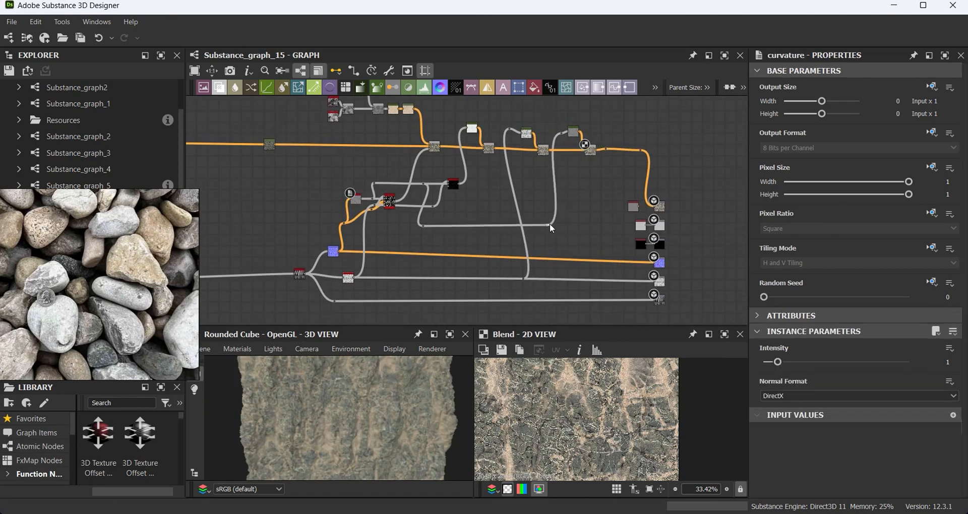
{"action": "left_click_drag", "start_coordinate": [550, 224], "coordinate": [571, 226]}
{"action": "type", "text": "hi"}
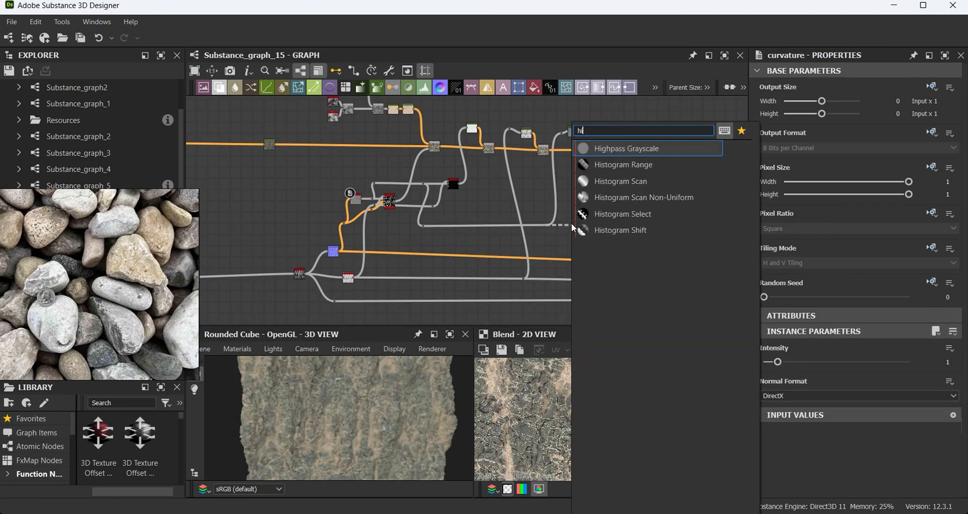
{"action": "left_click", "coordinate": [652, 166]}
{"action": "scroll", "coordinate": [579, 222], "scroll_direction": "up", "scroll_amount": 5}
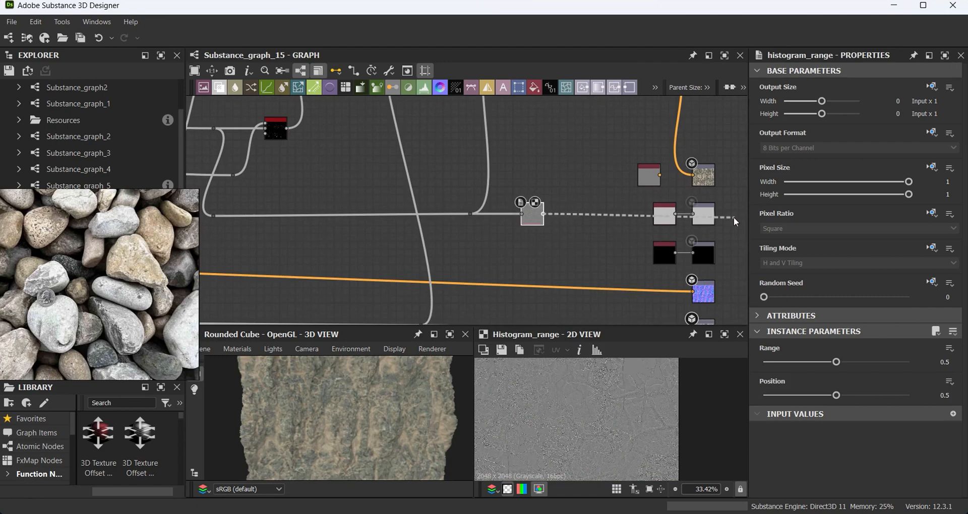
{"action": "left_click_drag", "start_coordinate": [451, 396], "coordinate": [506, 427]}
{"action": "scroll", "coordinate": [555, 219], "scroll_direction": "up", "scroll_amount": 3}
{"action": "left_click_drag", "start_coordinate": [516, 212], "coordinate": [520, 222]}
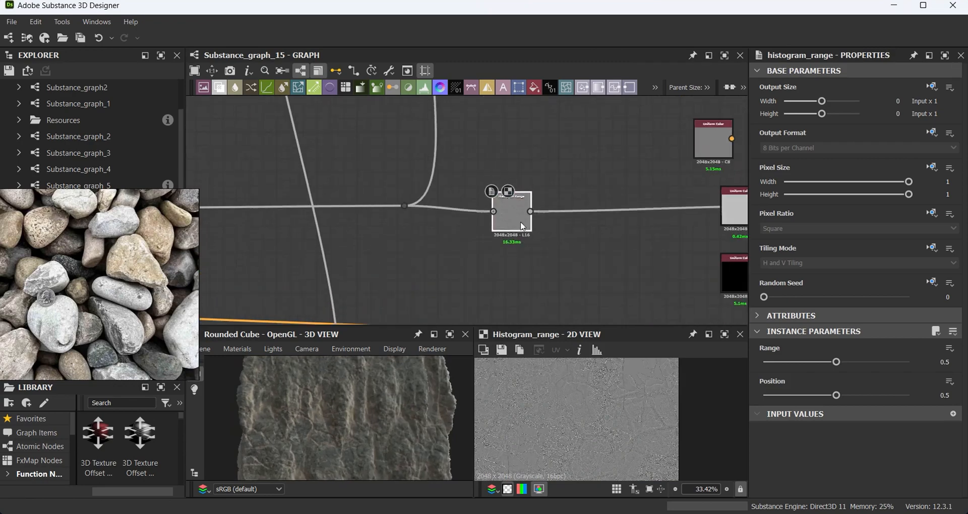
- Branch the ambient occlusion output link with dots and route it up below the curvature Histogram Range
{"action": "scroll", "coordinate": [521, 223], "scroll_direction": "down", "scroll_amount": 4}
{"action": "scroll", "coordinate": [531, 235], "scroll_direction": "up", "scroll_amount": 3}
{"action": "key", "text": "space"}
{"action": "left_click", "coordinate": [515, 243]}
{"action": "scroll", "coordinate": [484, 257], "scroll_direction": "down", "scroll_amount": 3}
{"action": "middle_click_drag", "start_coordinate": [411, 304], "coordinate": [494, 283]}
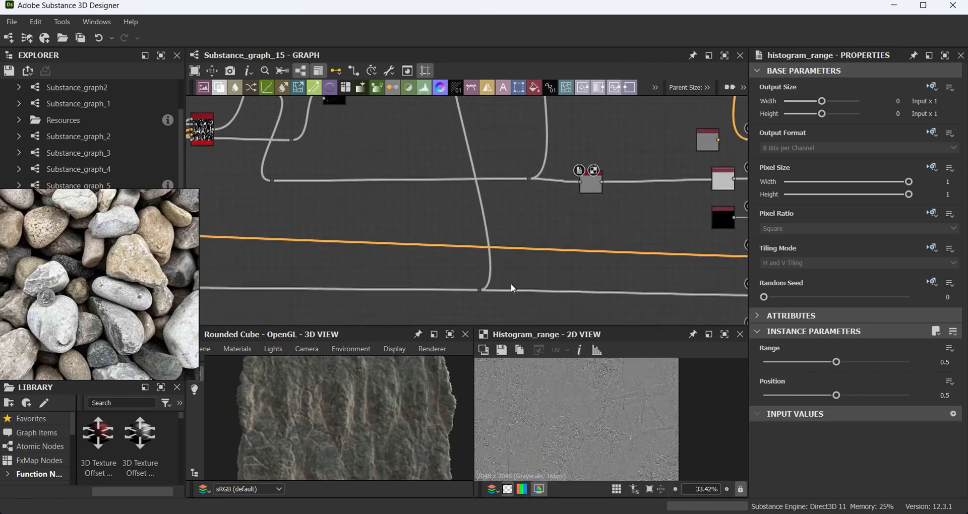
{"action": "left_click", "coordinate": [594, 290], "text": "alt"}
{"action": "left_click_drag", "start_coordinate": [594, 291], "coordinate": [603, 253]}
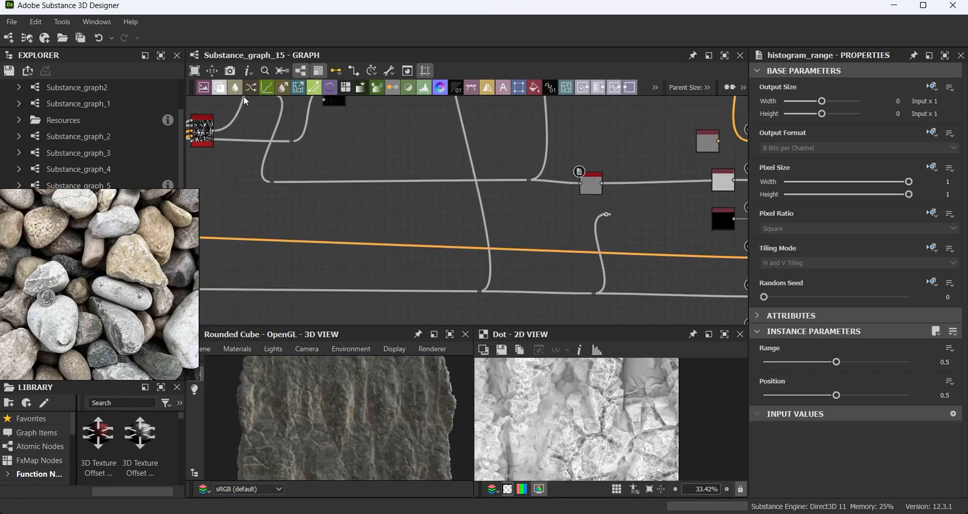
- Add a Histogram Range to the ambient occlusion branch and connect it as the foreground of a new Blend
{"action": "left_click_drag", "start_coordinate": [624, 193], "coordinate": [600, 216]}
{"action": "type", "text": "hi"}
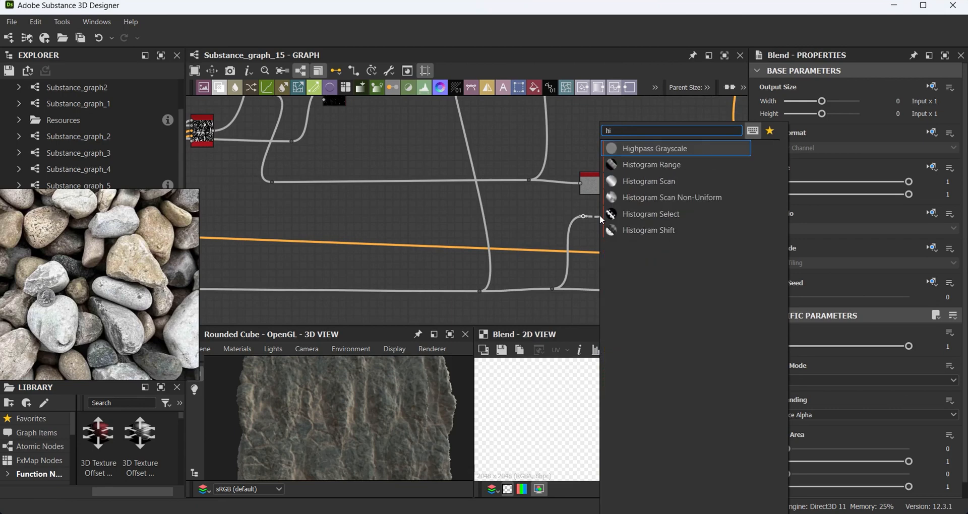
{"action": "type", "text": "s"}
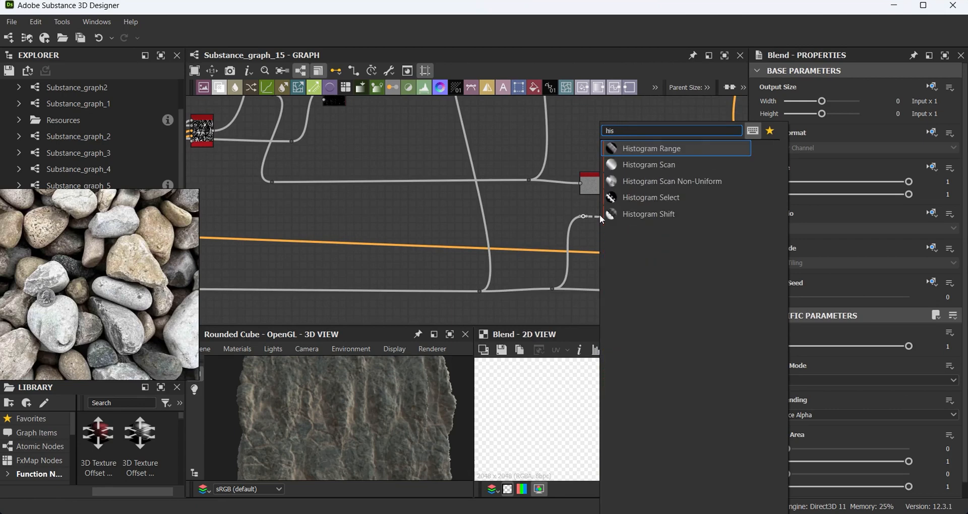
{"action": "left_click", "coordinate": [658, 149]}
{"action": "left_click", "coordinate": [641, 194]}
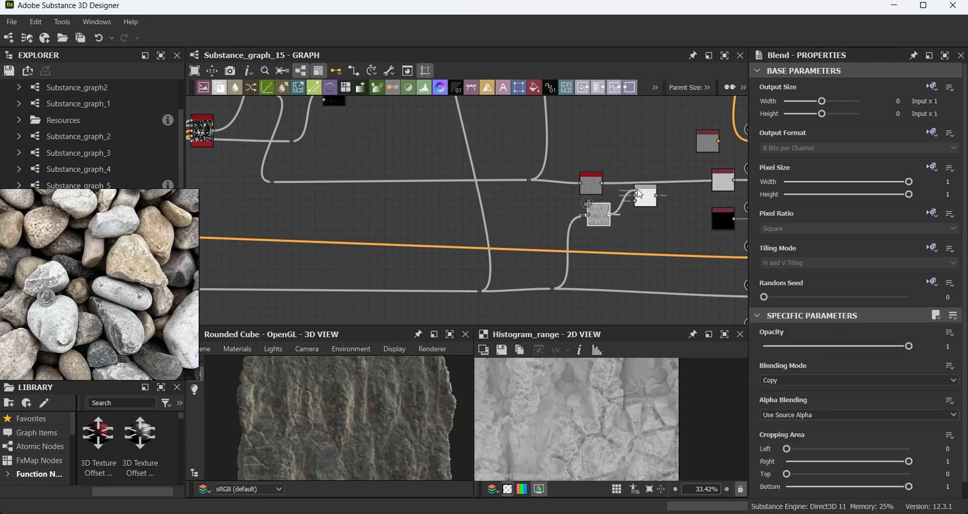
- Connect the curvature Histogram Range to the new Blend and set its blending mode to Max (Lighten)
{"action": "left_click", "coordinate": [600, 184]}
{"action": "left_click", "coordinate": [647, 199]}
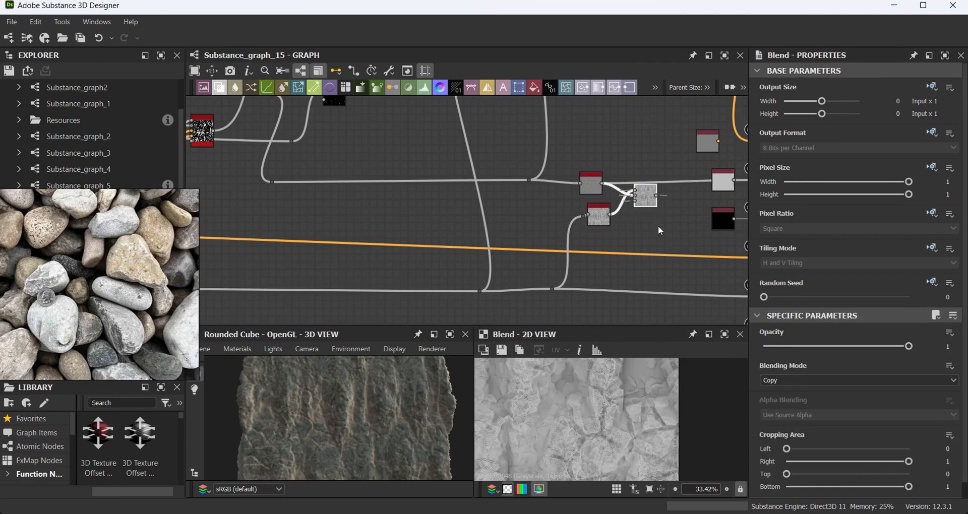
{"action": "scroll", "coordinate": [814, 374], "scroll_direction": "down", "scroll_amount": 3}
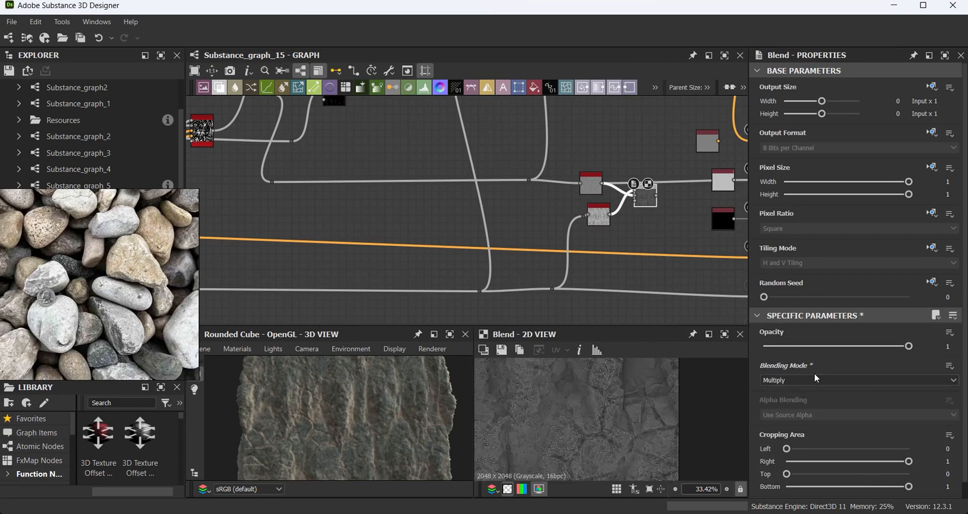
{"action": "scroll", "coordinate": [814, 379], "scroll_direction": "down", "scroll_amount": 1}
{"action": "scroll", "coordinate": [815, 378], "scroll_direction": "down", "scroll_amount": 1}
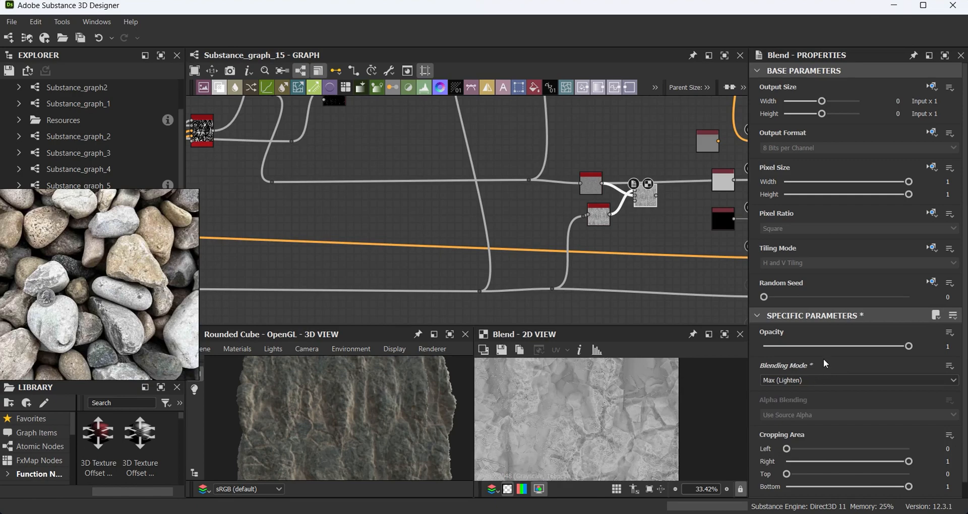
- Move the group of output nodes farther from the roughness Blend to make room for more nodes
{"action": "middle_click_drag", "start_coordinate": [643, 201], "coordinate": [465, 189]}
{"action": "scroll", "coordinate": [465, 191], "scroll_direction": "down", "scroll_amount": 3}
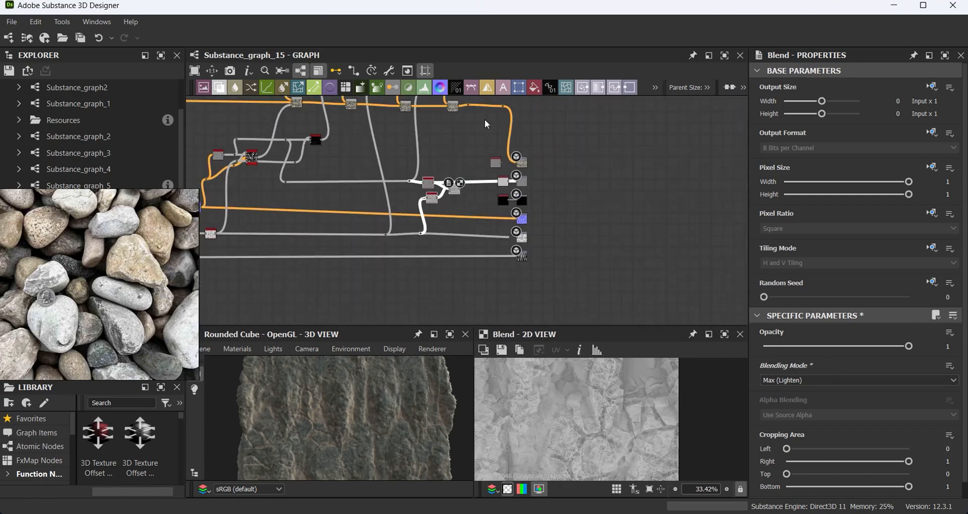
{"action": "left_click_drag", "start_coordinate": [485, 119], "coordinate": [570, 291]}
{"action": "left_click_drag", "start_coordinate": [523, 255], "coordinate": [630, 255]}
{"action": "scroll", "coordinate": [461, 176], "scroll_direction": "up", "scroll_amount": 2}
- Add a Moisture Noise and combine it with the Max (Lighten) result in a new Blend set to Multiply
{"action": "key", "text": "space"}
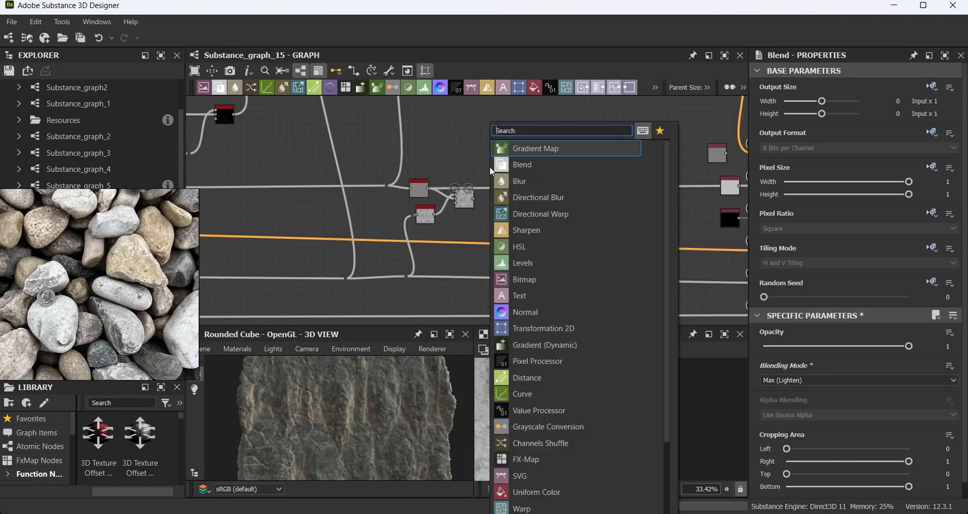
{"action": "type", "text": "moisture"}
{"action": "key", "text": "Return"}
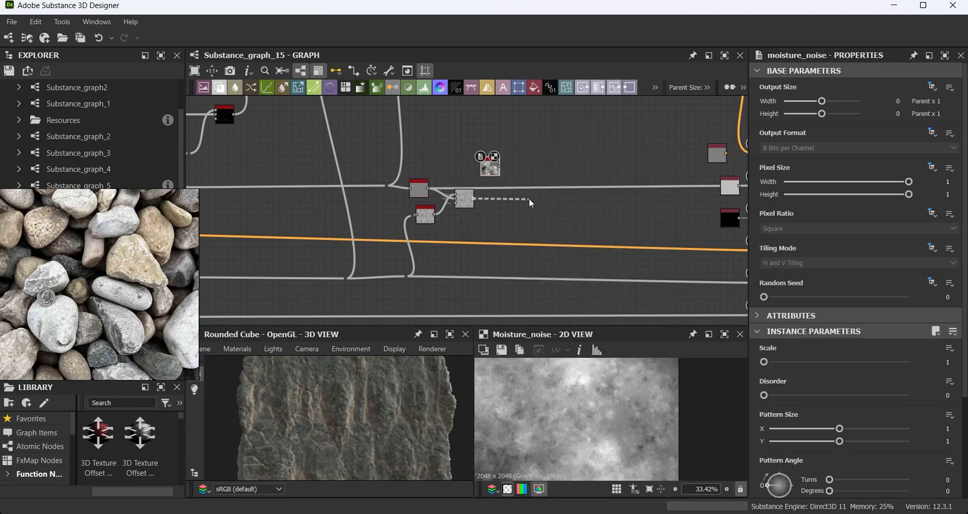
{"action": "left_click_drag", "start_coordinate": [531, 203], "coordinate": [533, 189]}
{"action": "left_click", "coordinate": [600, 149]}
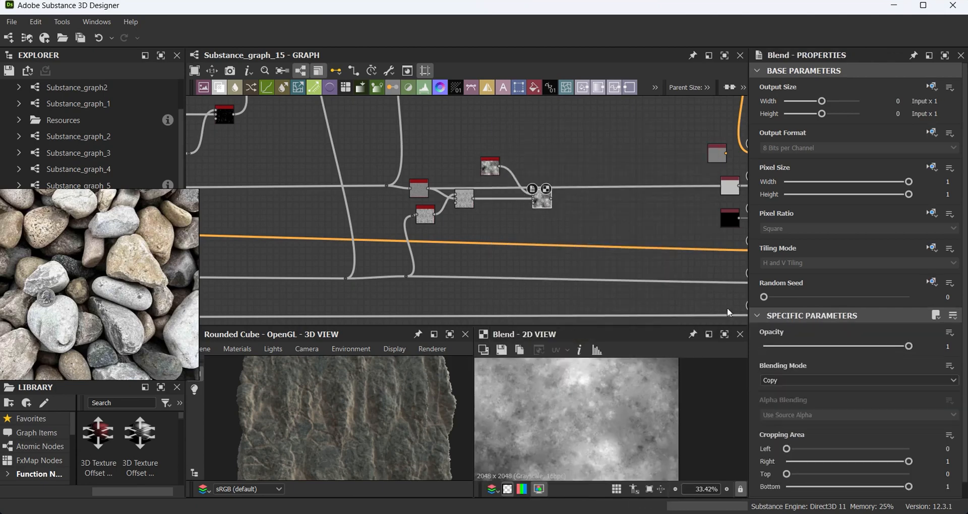
{"action": "left_click", "coordinate": [817, 382]}
{"action": "left_click", "coordinate": [808, 421]}
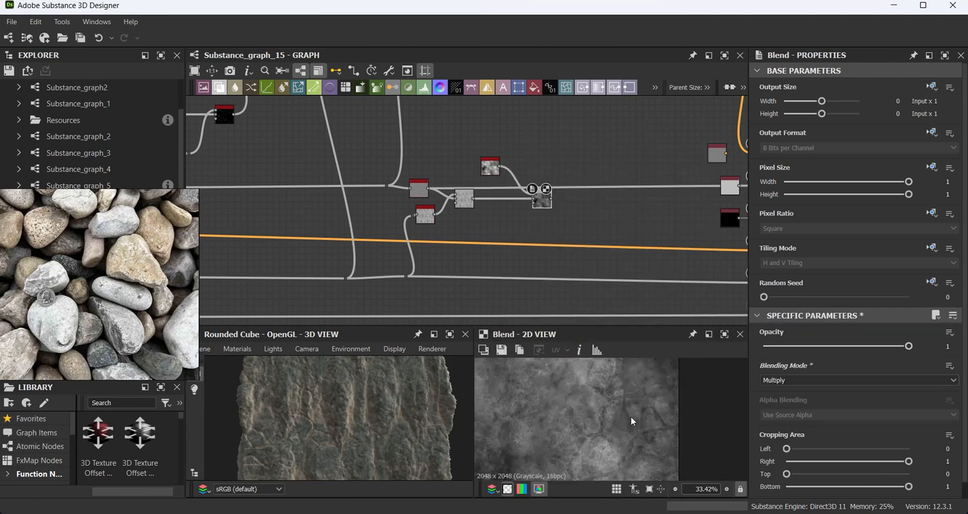
- Connect the Multiply Blend to the roughness output and check the cliff in the 3D view
{"action": "middle_click_drag", "start_coordinate": [583, 204], "coordinate": [534, 211]}
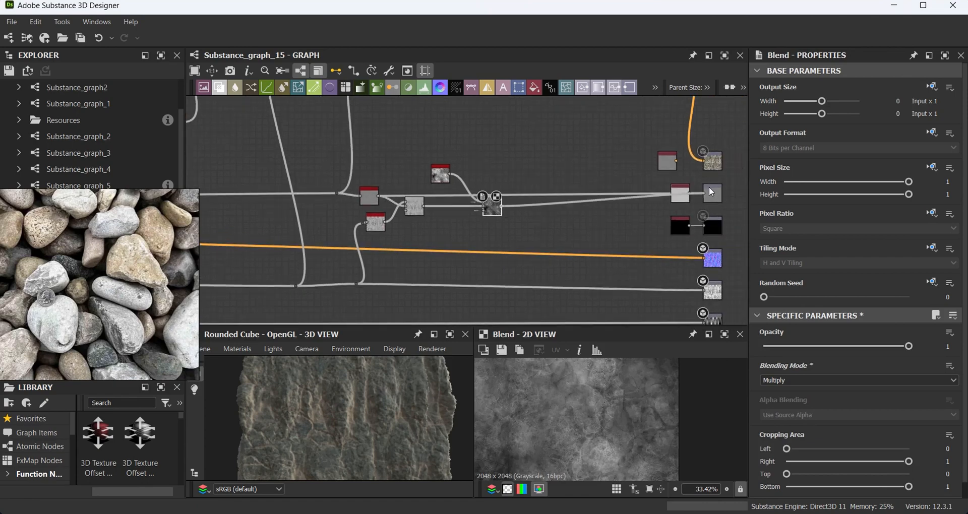
{"action": "left_click_drag", "start_coordinate": [709, 187], "coordinate": [705, 192]}
{"action": "left_click_drag", "start_coordinate": [397, 412], "coordinate": [347, 414]}
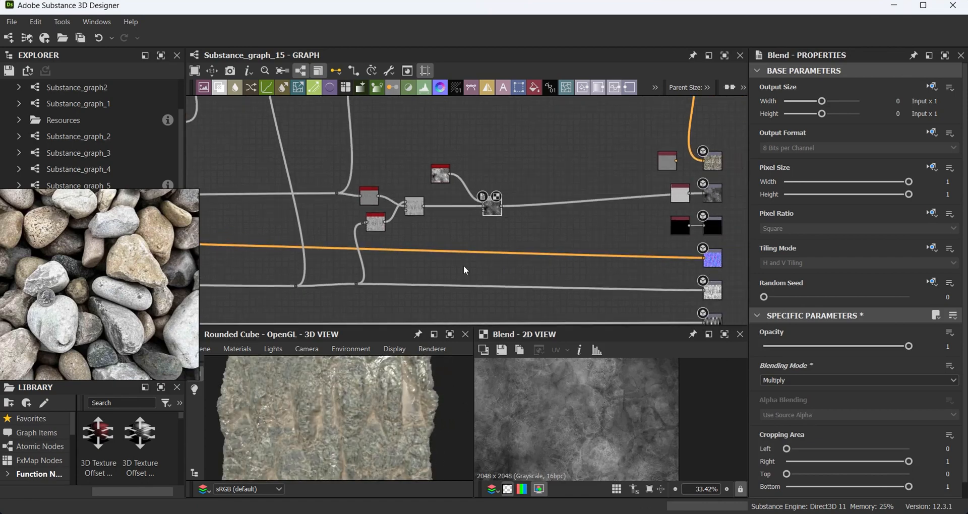
- Insert a Histogram Range between the Multiply Blend and the roughness output, with Position set to 0.74
{"action": "scroll", "coordinate": [510, 217], "scroll_direction": "up", "scroll_amount": 3}
{"action": "left_click", "coordinate": [561, 195]}
{"action": "key", "text": "space"}
{"action": "type", "text": "his"}
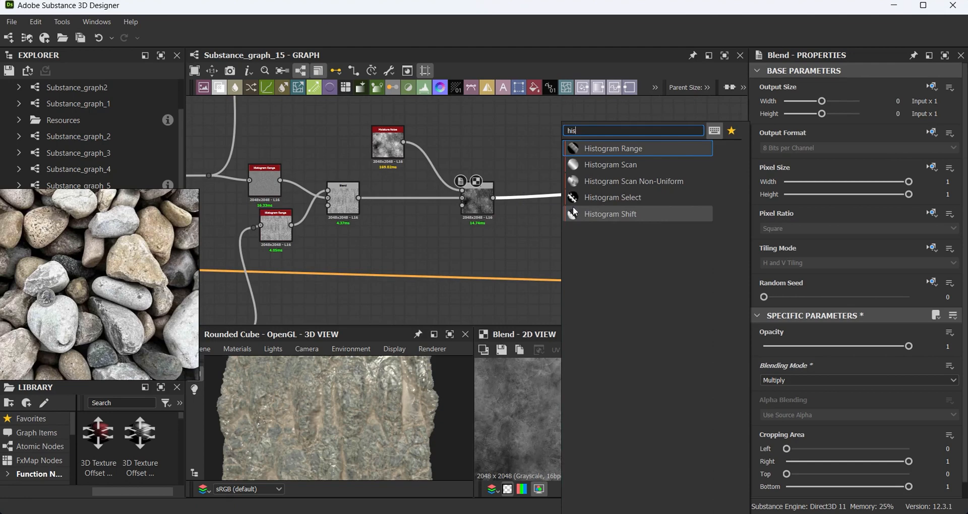
{"action": "left_click", "coordinate": [609, 149]}
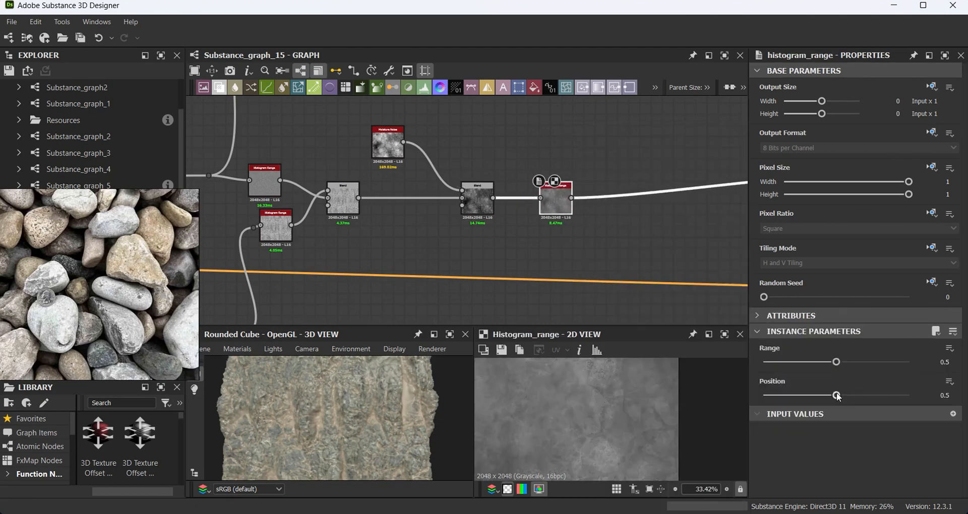
{"action": "left_click_drag", "start_coordinate": [837, 395], "coordinate": [872, 396]}
- Inspect the updated roughness on the rounded cube in an enlarged 3D view
{"action": "left_click_drag", "start_coordinate": [444, 409], "coordinate": [403, 424]}
{"action": "scroll", "coordinate": [418, 432], "scroll_direction": "up", "scroll_amount": 3}
{"action": "scroll", "coordinate": [402, 424], "scroll_direction": "down", "scroll_amount": 3}
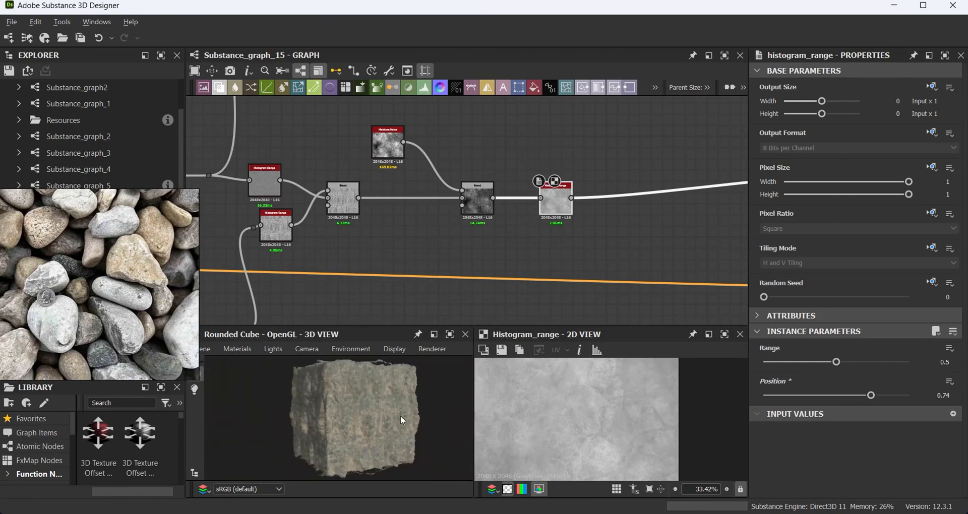
{"action": "left_click", "coordinate": [449, 334]}
{"action": "left_click_drag", "start_coordinate": [599, 256], "coordinate": [616, 229]}
{"action": "scroll", "coordinate": [591, 249], "scroll_direction": "up", "scroll_amount": 3}
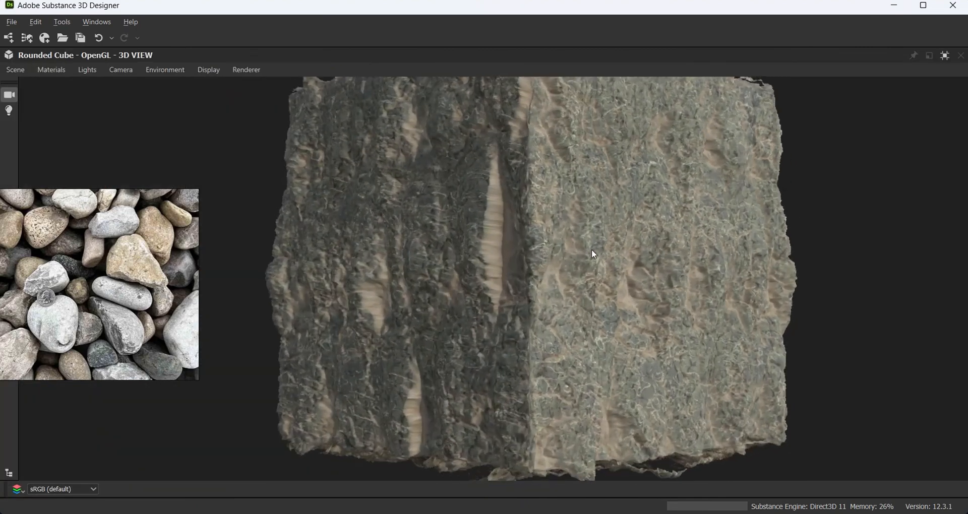
- Switch the 3D preview mesh to Plane (hi-res), examine the cliff surface up close and restore the normal layout
{"action": "left_click", "coordinate": [20, 71]}
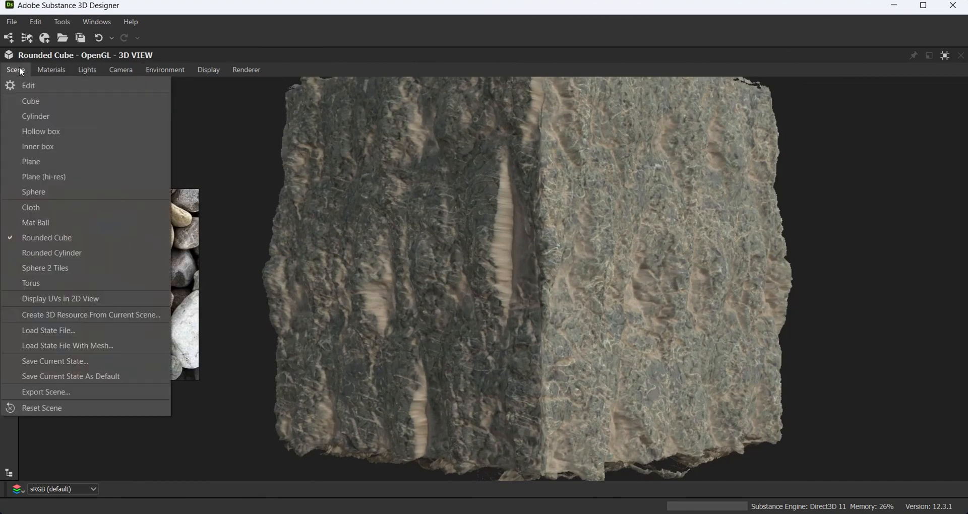
{"action": "left_click", "coordinate": [90, 177]}
{"action": "scroll", "coordinate": [410, 325], "scroll_direction": "up", "scroll_amount": 3}
{"action": "mouse_move", "coordinate": [597, 324]}
{"action": "left_mouse_down"}
{"action": "mouse_move", "coordinate": [411, 324]}
{"action": "mouse_move", "coordinate": [544, 341]}
{"action": "mouse_move", "coordinate": [468, 322]}
{"action": "mouse_move", "coordinate": [589, 328]}
{"action": "mouse_move", "coordinate": [351, 326]}
{"action": "mouse_move", "coordinate": [620, 339]}
{"action": "mouse_move", "coordinate": [566, 346]}
{"action": "mouse_move", "coordinate": [648, 340]}
{"action": "mouse_move", "coordinate": [656, 343]}
{"action": "mouse_move", "coordinate": [647, 362]}
{"action": "left_mouse_up"}
{"action": "scroll", "coordinate": [524, 340], "scroll_direction": "up", "scroll_amount": 2}
{"action": "left_click", "coordinate": [944, 55]}
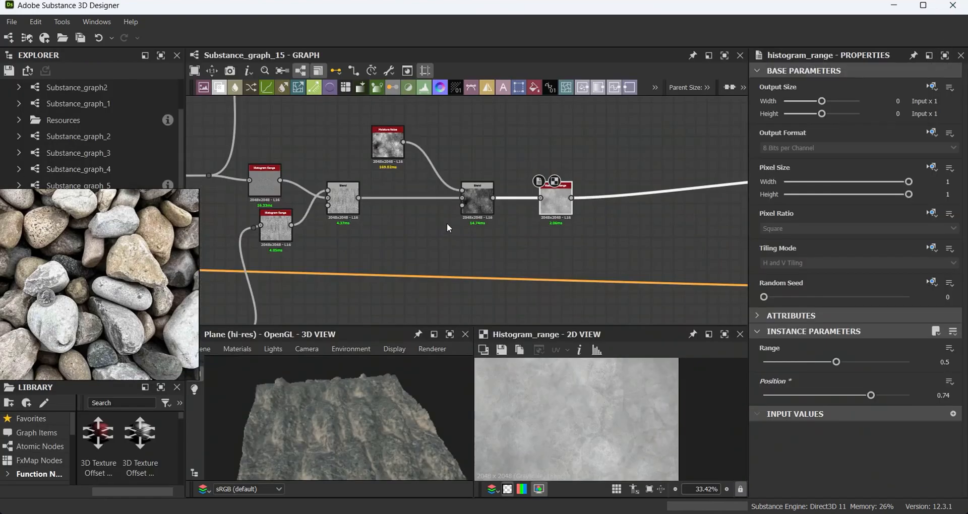
- Preview the crack Histogram Range in the height chain, set the following Multiply Blend's opacity to 0 and check the surface in 3D
{"action": "scroll", "coordinate": [447, 223], "scroll_direction": "down", "scroll_amount": 4}
{"action": "middle_click_drag", "start_coordinate": [353, 222], "coordinate": [655, 222]}
{"action": "scroll", "coordinate": [445, 224], "scroll_direction": "down", "scroll_amount": 1}
{"action": "scroll", "coordinate": [446, 224], "scroll_direction": "up", "scroll_amount": 1}
{"action": "middle_click_drag", "start_coordinate": [446, 224], "coordinate": [540, 181]}
{"action": "scroll", "coordinate": [394, 427], "scroll_direction": "up", "scroll_amount": 4}
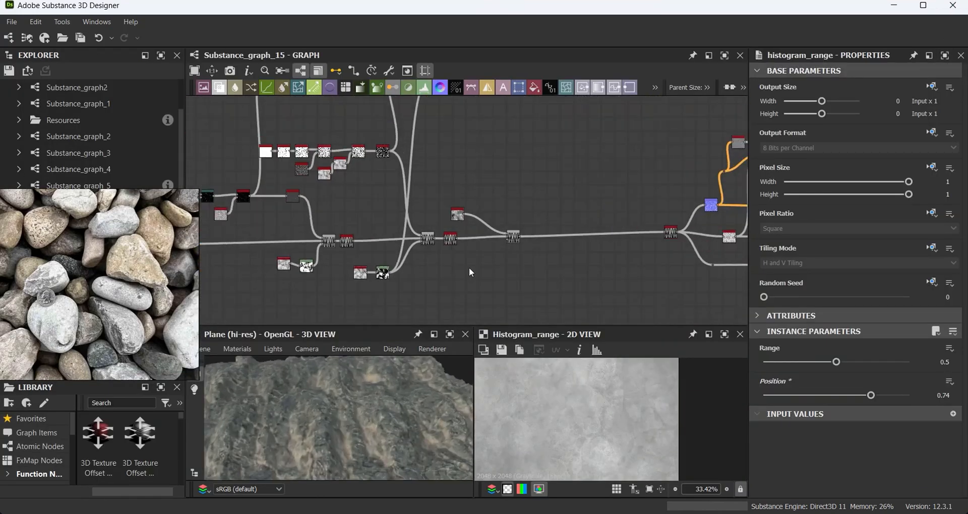
{"action": "scroll", "coordinate": [447, 248], "scroll_direction": "up", "scroll_amount": 4}
{"action": "middle_click_drag", "start_coordinate": [447, 248], "coordinate": [581, 310]}
{"action": "middle_click_drag", "start_coordinate": [347, 278], "coordinate": [629, 274]}
{"action": "left_click", "coordinate": [544, 198]}
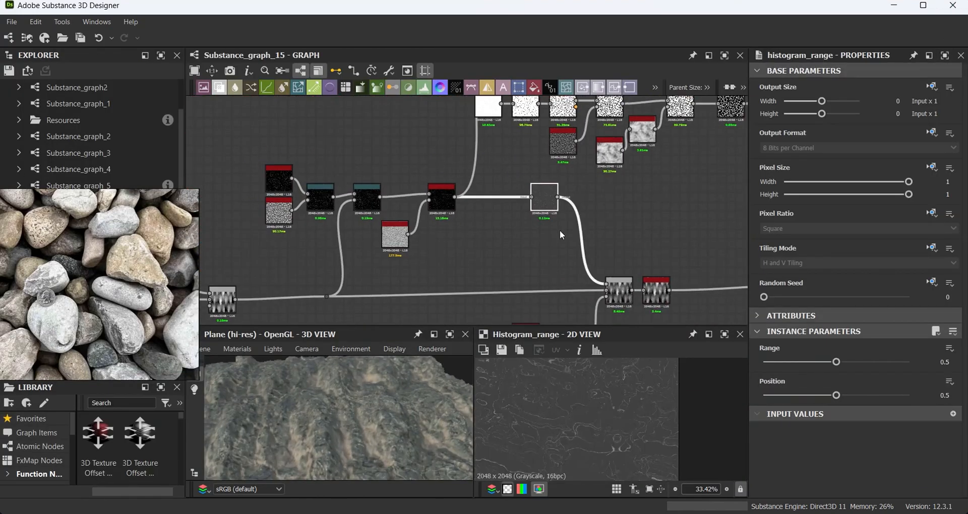
{"action": "left_click", "coordinate": [627, 299]}
{"action": "scroll", "coordinate": [387, 443], "scroll_direction": "up", "scroll_amount": 3}
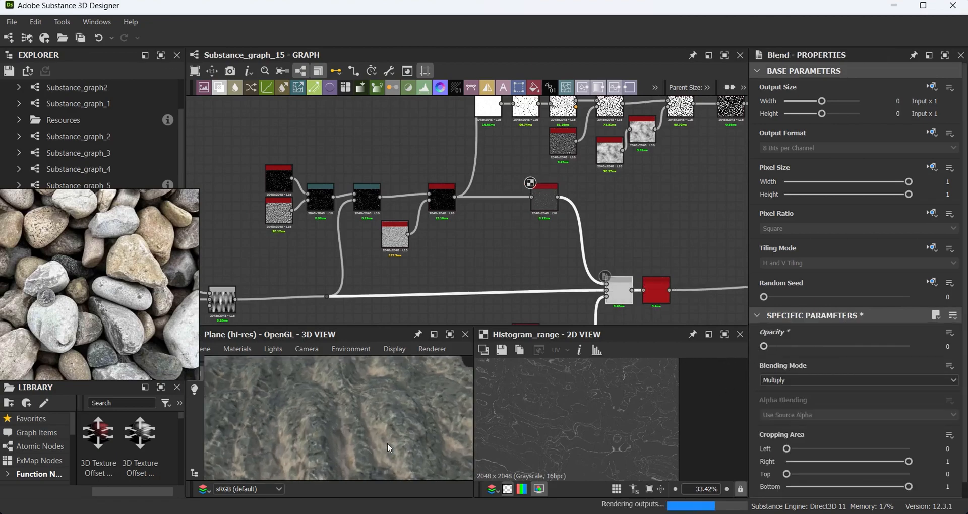
{"action": "mouse_move", "coordinate": [343, 442]}
{"action": "left_mouse_down"}
{"action": "mouse_move", "coordinate": [528, 441]}
{"action": "mouse_move", "coordinate": [356, 440]}
{"action": "left_mouse_up"}
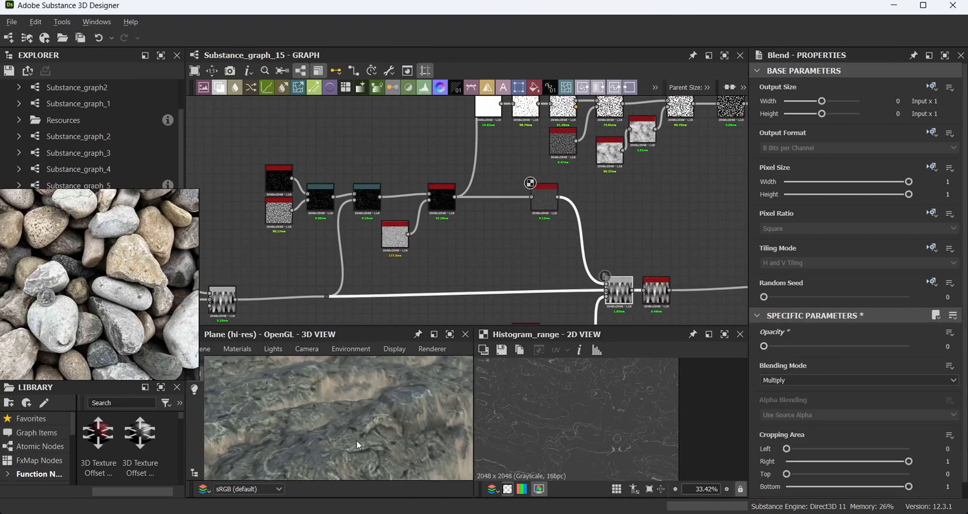
- Change the crack Blend's mode to Subtract, try a higher opacity and bring it back to 0
{"action": "left_click", "coordinate": [799, 379]}
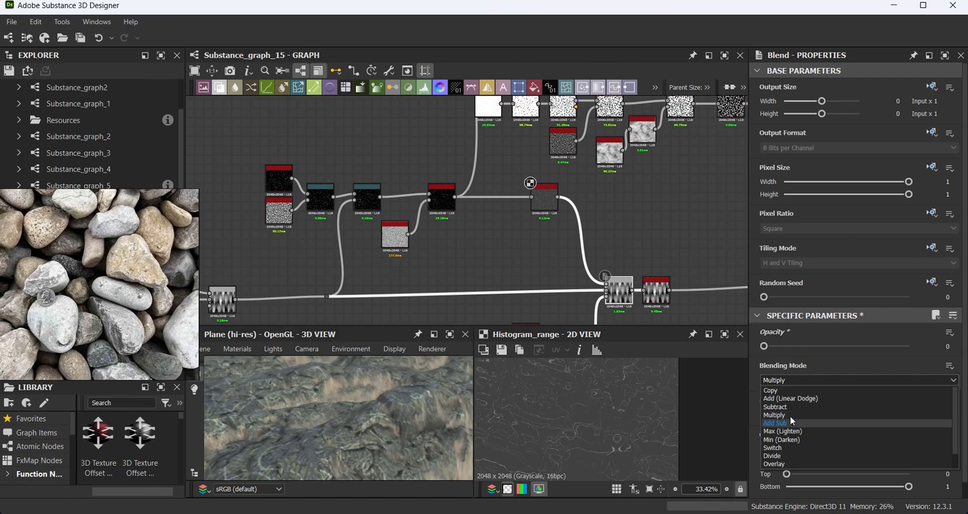
{"action": "left_click", "coordinate": [789, 407]}
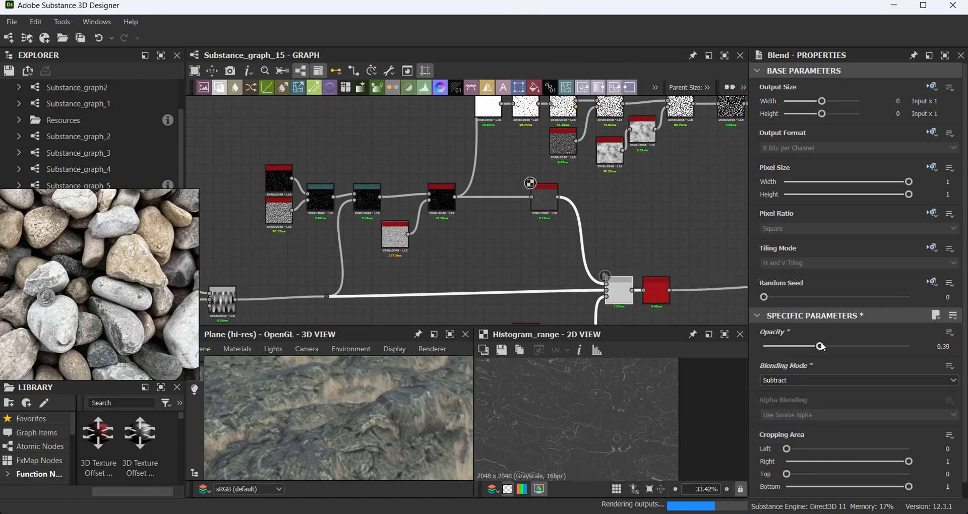
{"action": "left_click_drag", "start_coordinate": [785, 347], "coordinate": [721, 346]}
- Insert an Auto Levels node on the main height link after the last Blend
{"action": "scroll", "coordinate": [534, 264], "scroll_direction": "down", "scroll_amount": 3}
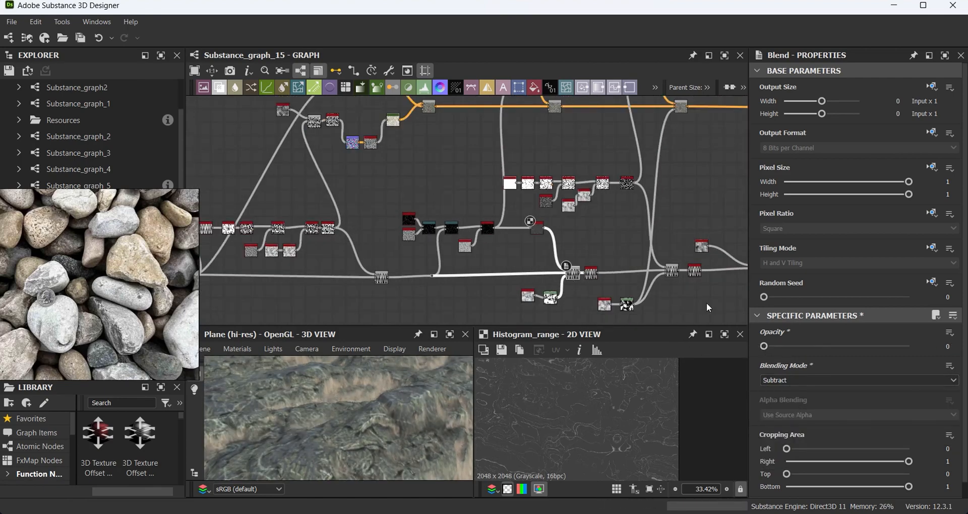
{"action": "middle_click_drag", "start_coordinate": [706, 303], "coordinate": [556, 282]}
{"action": "left_click_drag", "start_coordinate": [416, 416], "coordinate": [454, 403]}
{"action": "middle_click_drag", "start_coordinate": [747, 227], "coordinate": [521, 227]}
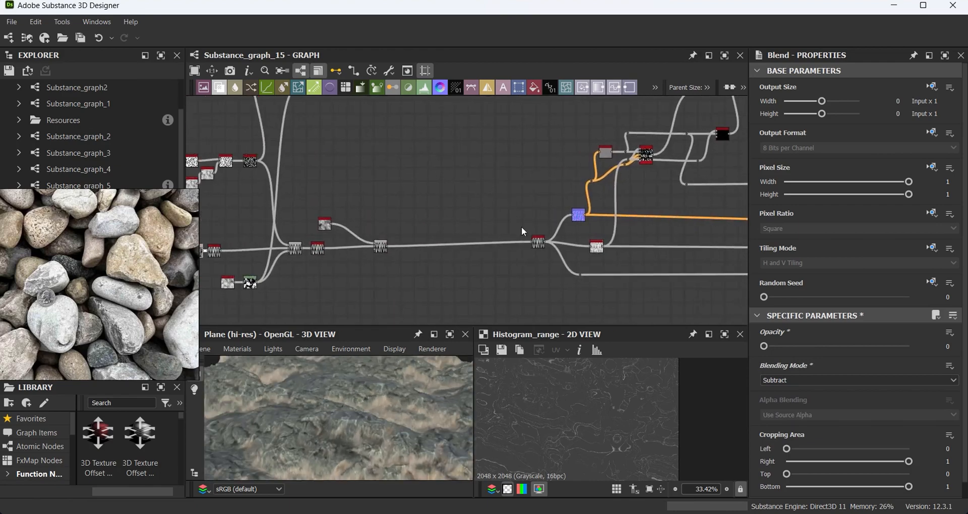
{"action": "left_click", "coordinate": [515, 244]}
{"action": "key", "text": "space"}
{"action": "type", "text": "au"}
{"action": "left_click", "coordinate": [545, 162]}
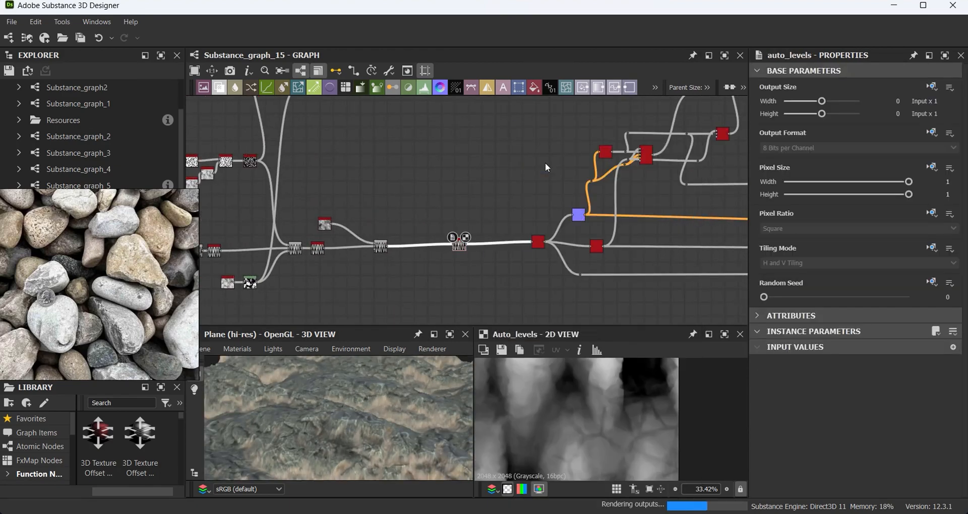
- Inspect the leveled plane from several angles in the enlarged 3D view
{"action": "left_click", "coordinate": [449, 335]}
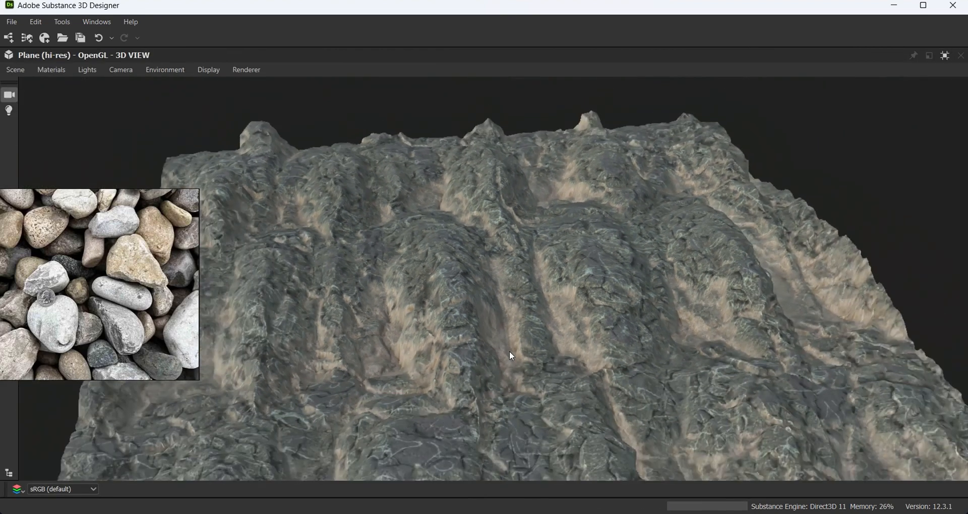
{"action": "left_click_drag", "start_coordinate": [510, 354], "coordinate": [710, 307]}
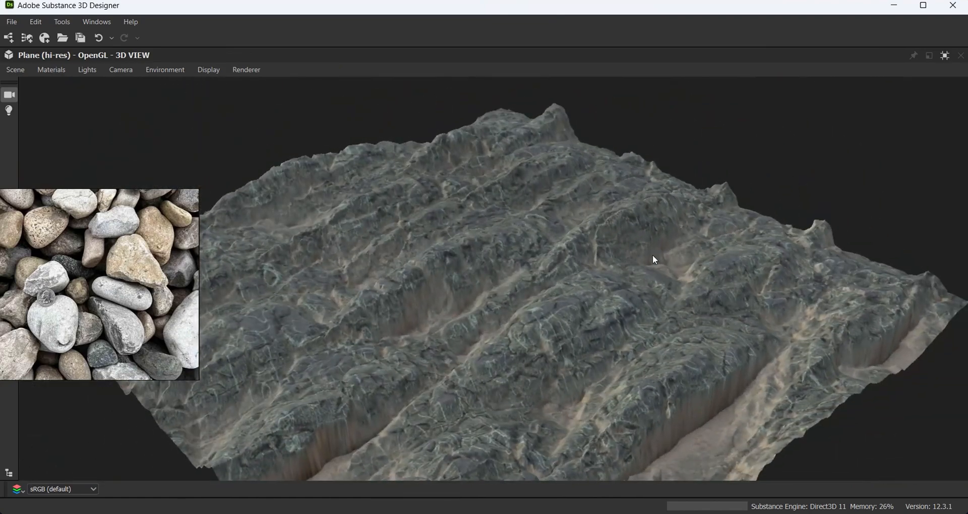
{"action": "left_click_drag", "start_coordinate": [654, 260], "coordinate": [875, 112]}
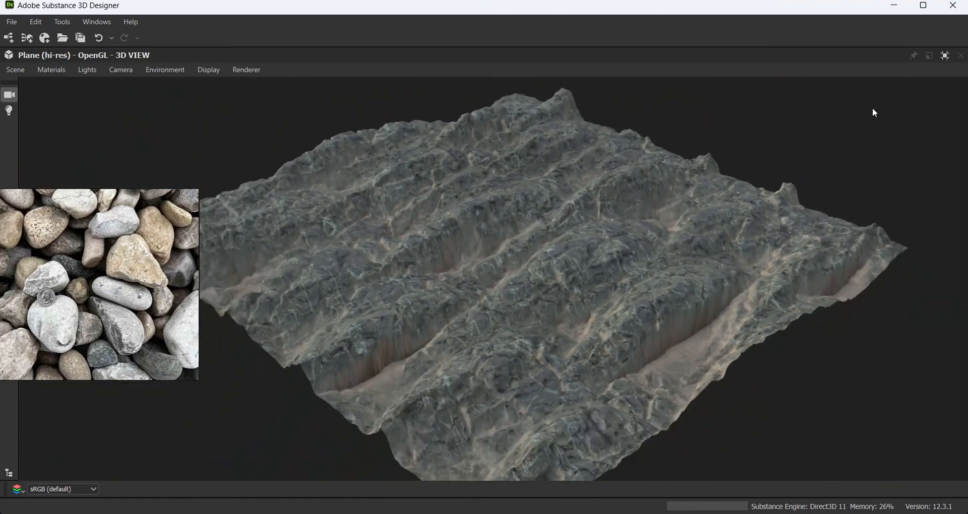
{"action": "left_click", "coordinate": [945, 55]}
- Lower the height scale of the Default material and inspect the plane in the enlarged 3D view
{"action": "left_click", "coordinate": [208, 349]}
{"action": "mouse_move", "coordinate": [239, 350]}
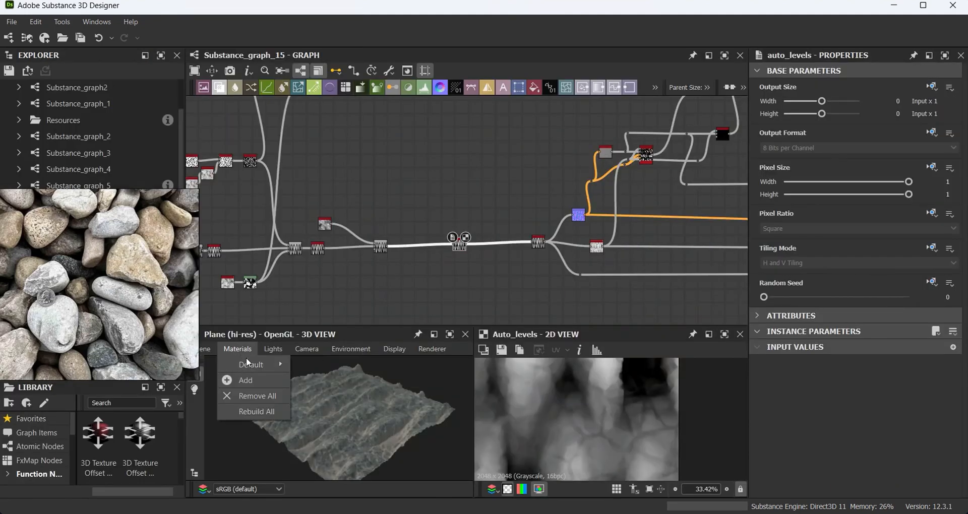
{"action": "mouse_move", "coordinate": [413, 432]}
{"action": "left_click", "coordinate": [476, 429]}
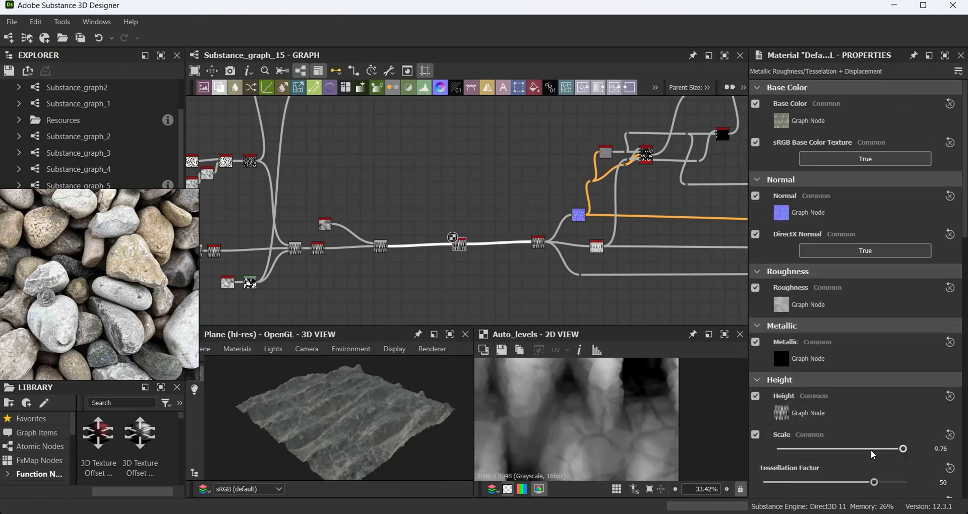
{"action": "left_click_drag", "start_coordinate": [873, 455], "coordinate": [828, 459]}
{"action": "left_click", "coordinate": [448, 338]}
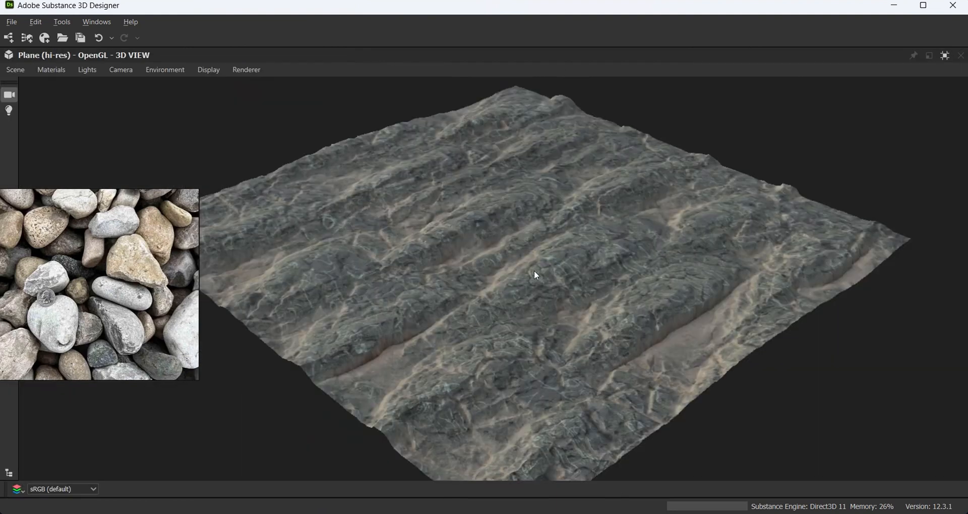
{"action": "left_click_drag", "start_coordinate": [534, 273], "coordinate": [543, 300]}
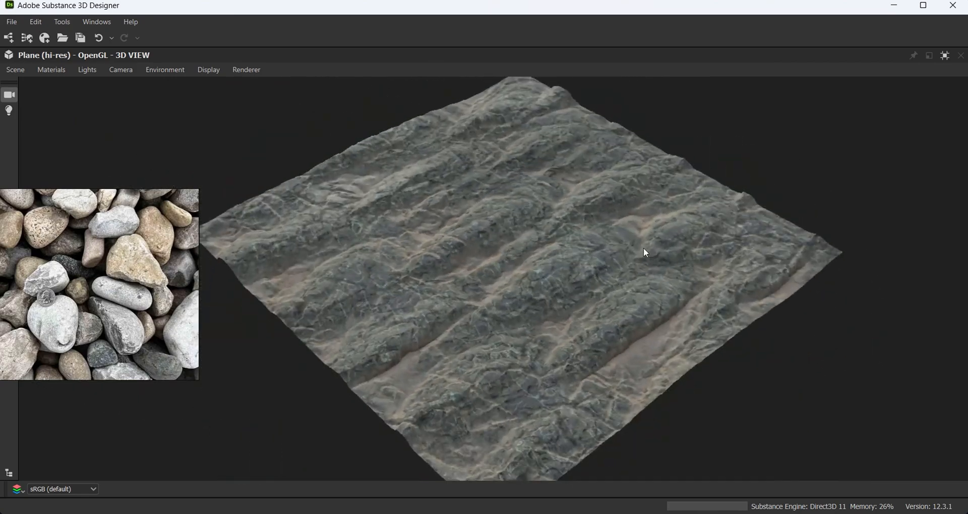